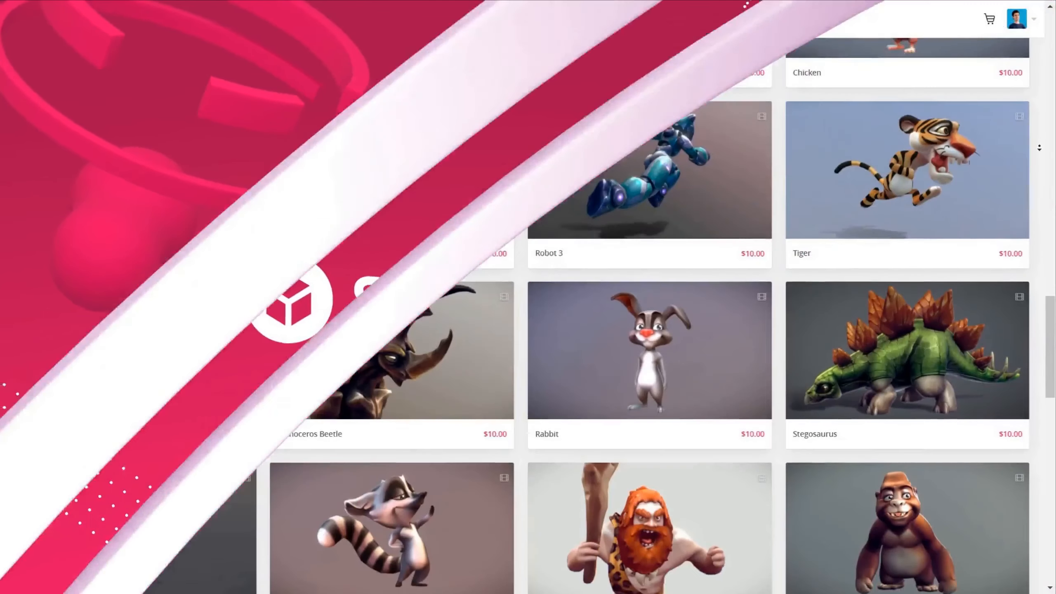
pyautogui.scroll(-6, 1040, 148)
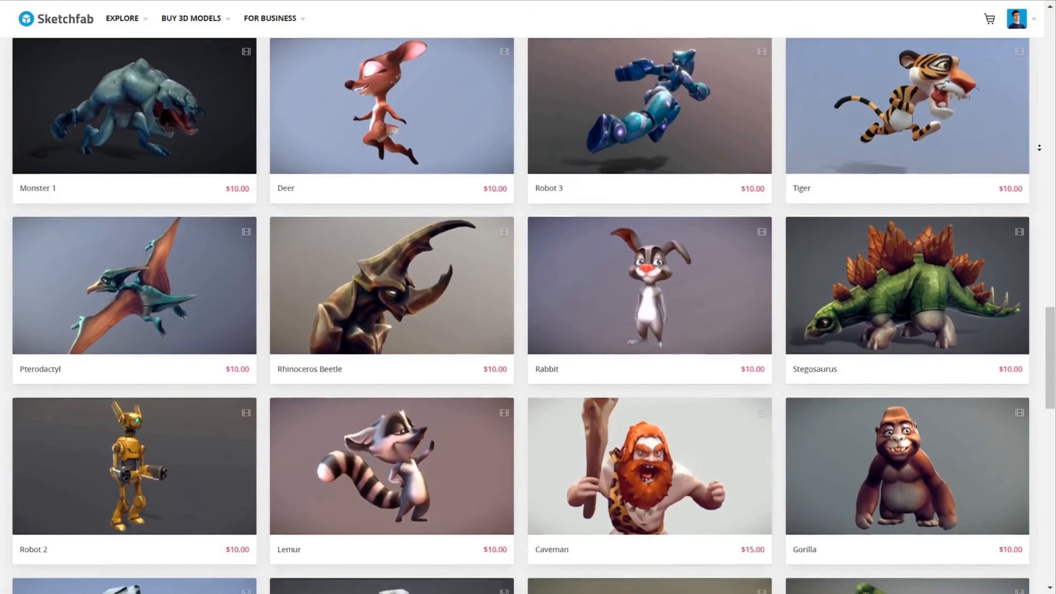
pyautogui.scroll(-5, 1040, 148)
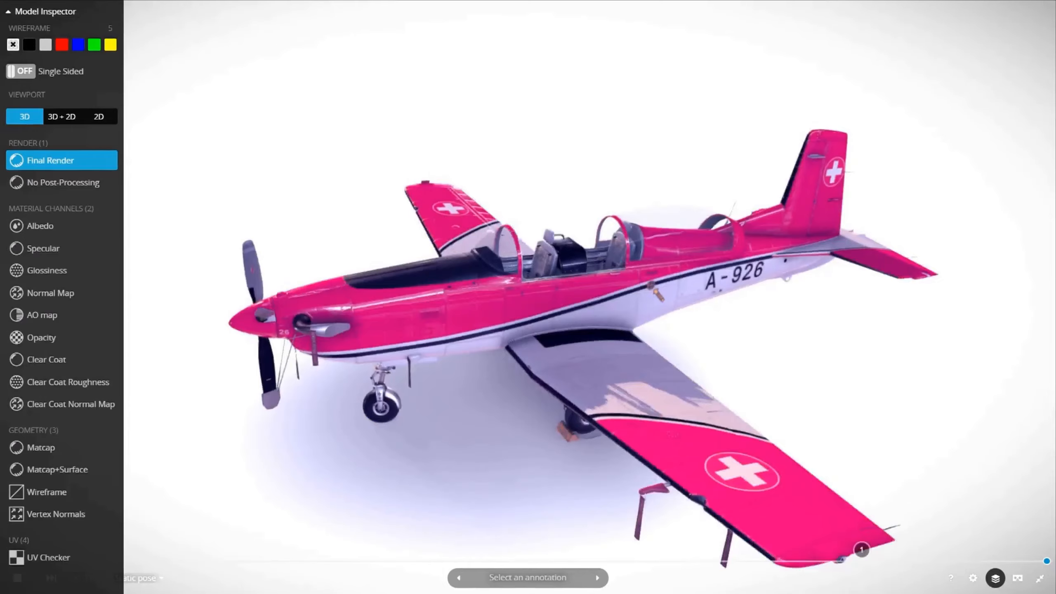
pyautogui.press('5')
pyautogui.press('4')
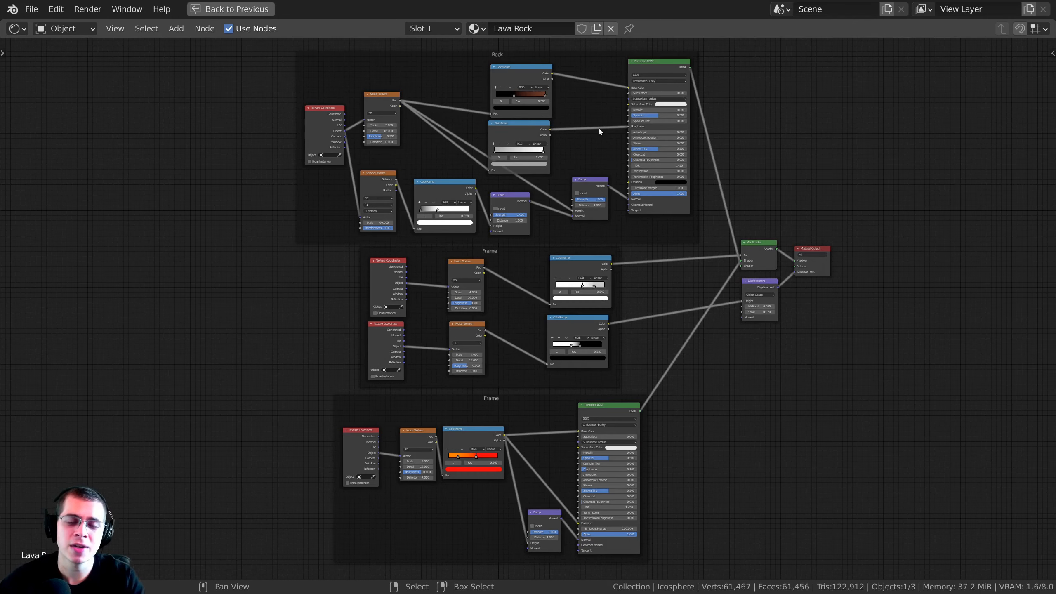
pyautogui.moveTo(651, 254); pyautogui.dragTo(672, 251, button='middle')
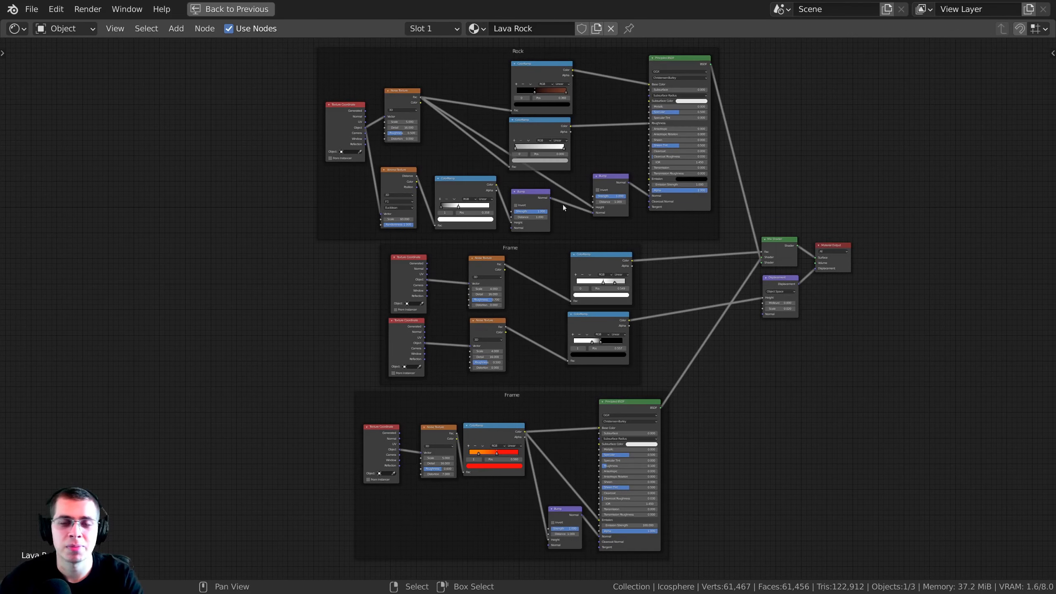
pyautogui.moveTo(613, 195); pyautogui.dragTo(613, 197, button='middle')
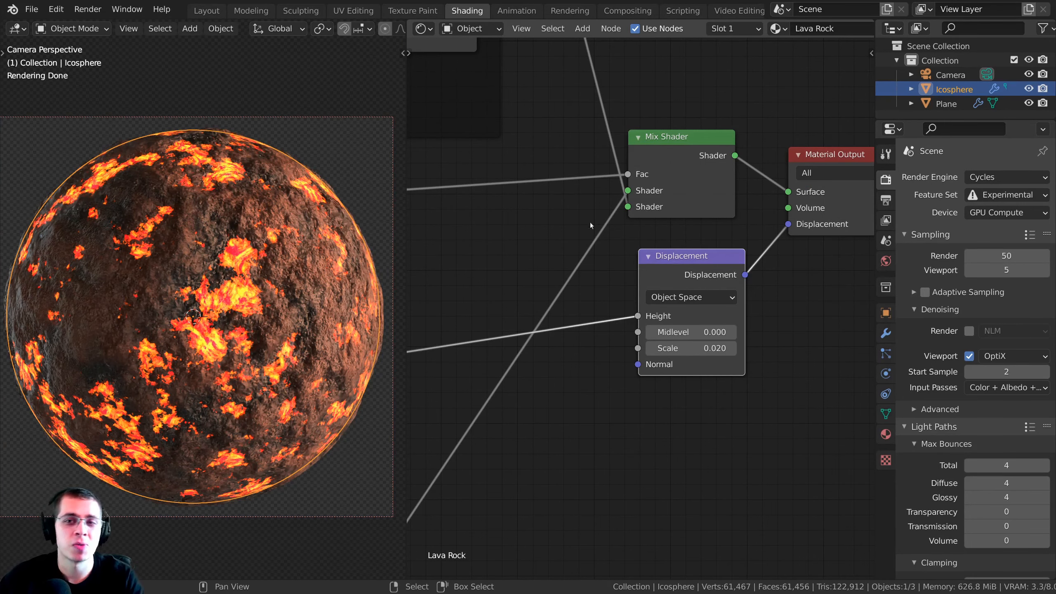
# Move the Displacement node of the Lava Rock material and connect its output to the Material Output's Displacement input.
pyautogui.moveTo(678, 281); pyautogui.dragTo(656, 266)
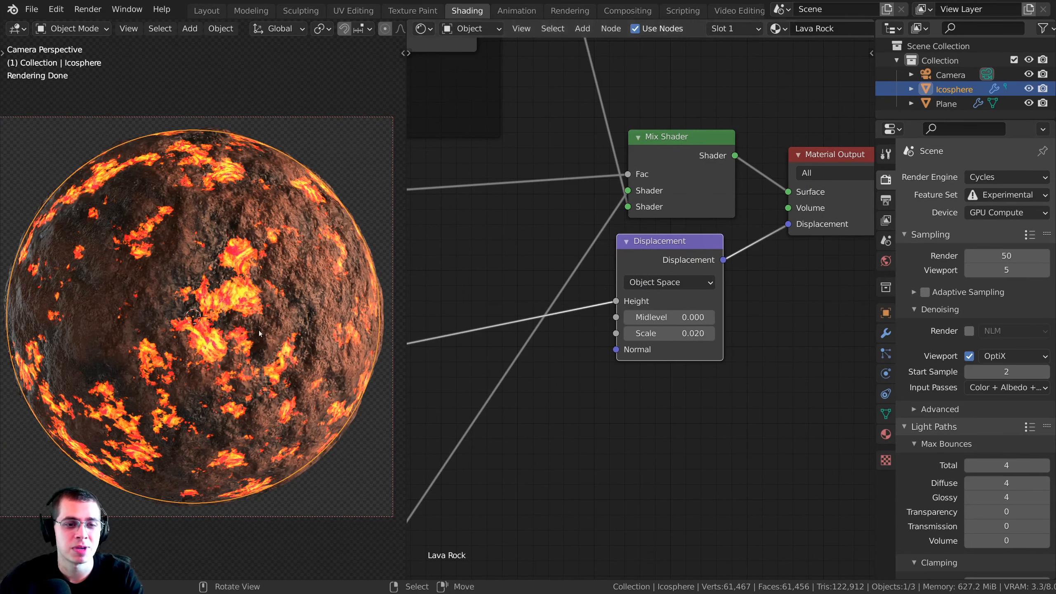
pyautogui.moveTo(355, 263); pyautogui.dragTo(220, 287, button='middle')
pyautogui.scroll(3, 358, 261)
pyautogui.scroll(1, 220, 287)
pyautogui.moveTo(277, 268); pyautogui.dragTo(301, 262, button='middle')
pyautogui.scroll(2, 291, 263)
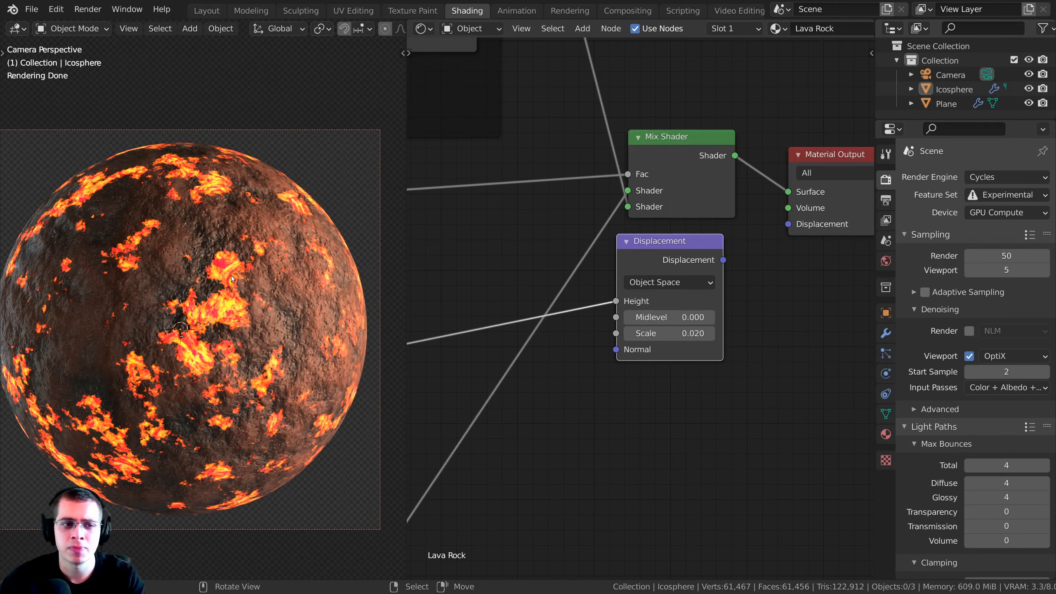
pyautogui.moveTo(723, 260); pyautogui.dragTo(788, 225)
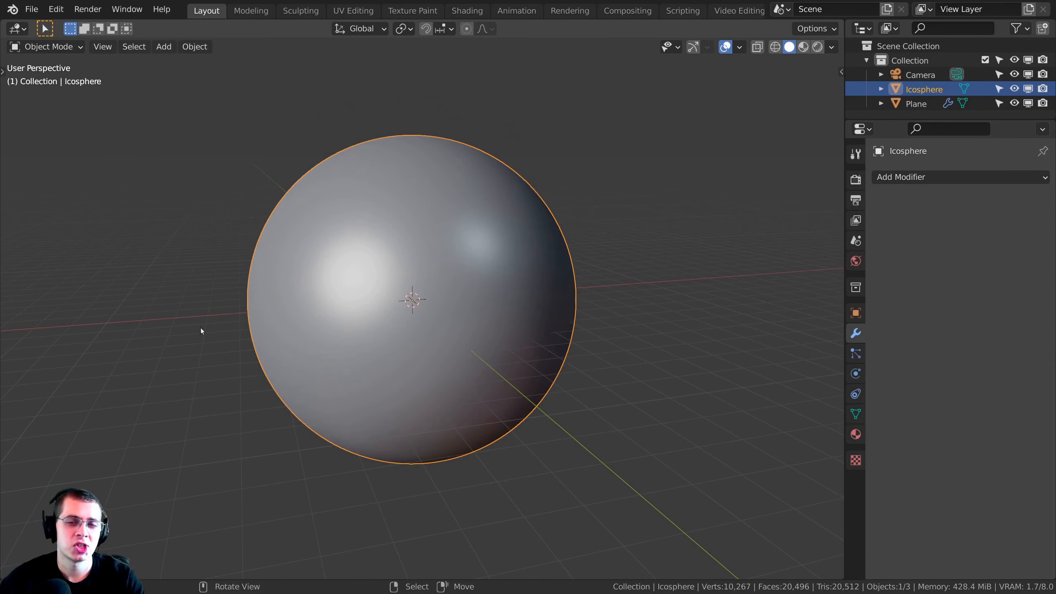
# Add a second Ico Sphere at the scene origin and open its Subdivisions value.
pyautogui.moveTo(490, 244); pyautogui.dragTo(513, 250, button='middle')
pyautogui.moveTo(441, 292); pyautogui.dragTo(424, 306, button='middle')
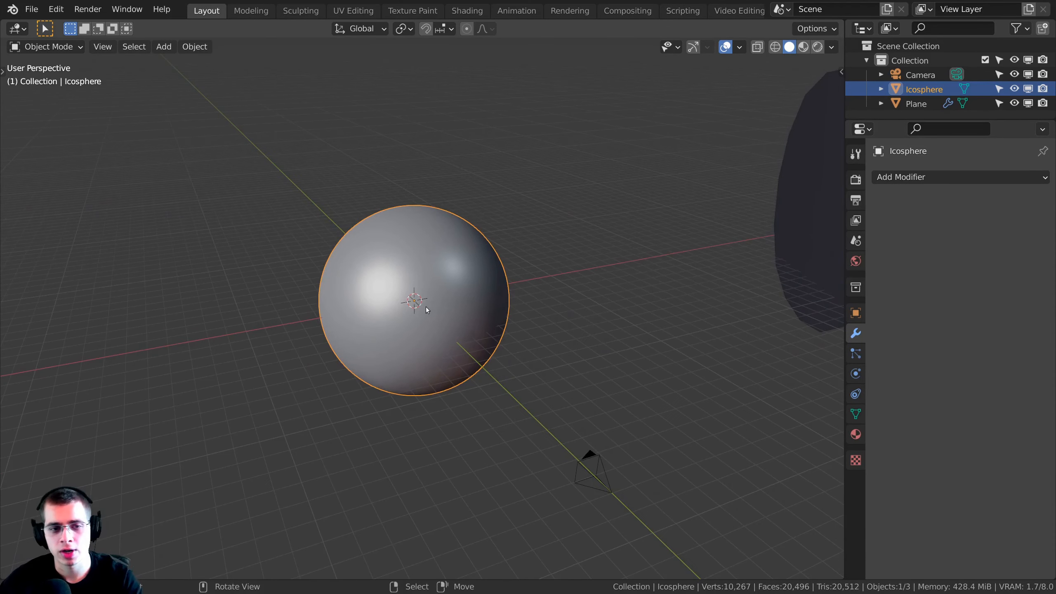
pyautogui.scroll(1, 420, 297)
pyautogui.hotkey('shift', 'a')
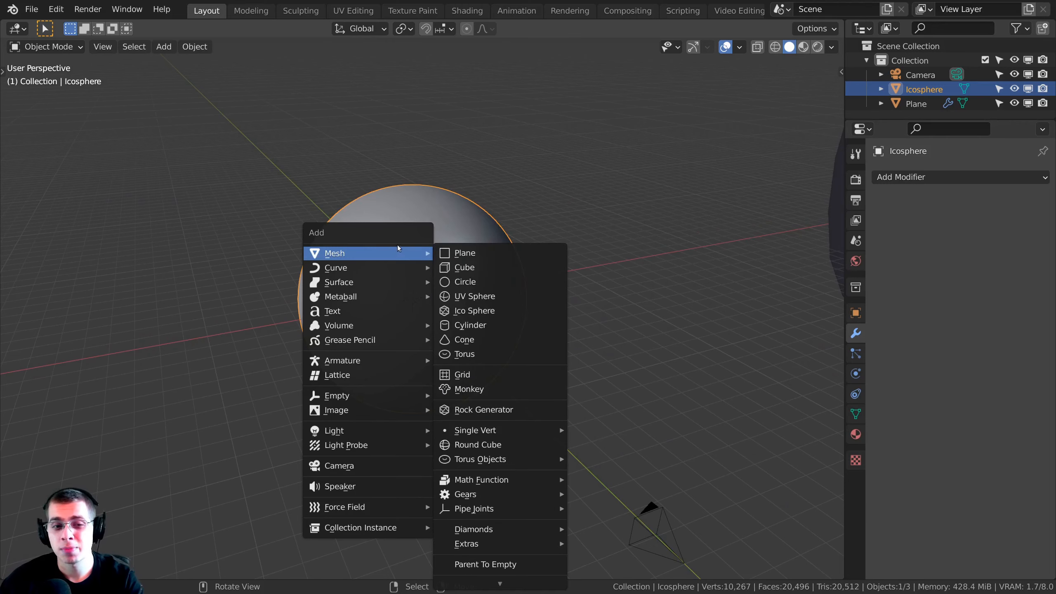
pyautogui.press('Escape')
pyautogui.hotkey('shift', 'a')
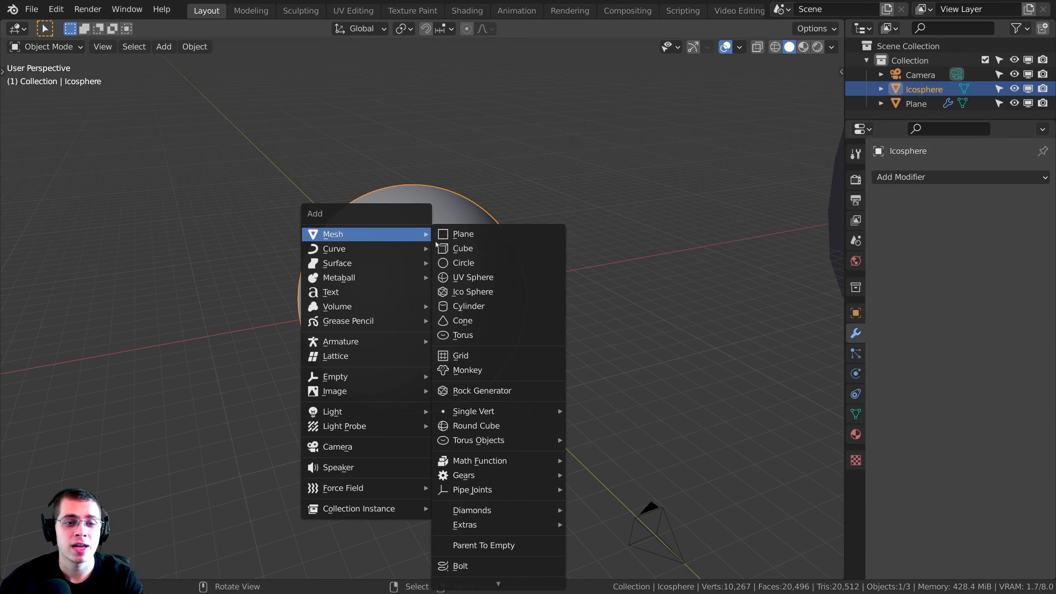
pyautogui.click(462, 292)
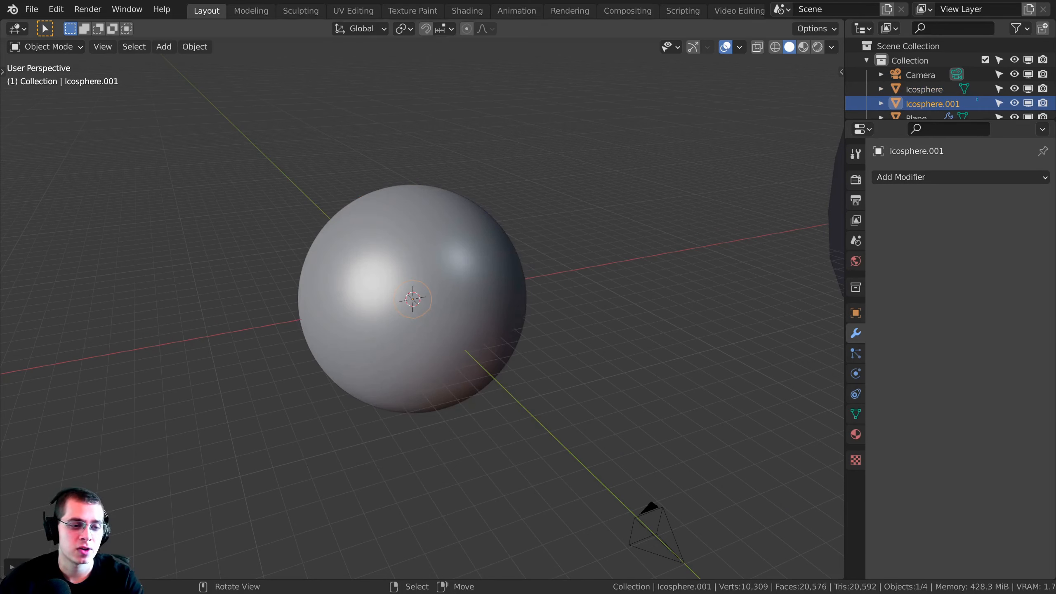
pyautogui.click(42, 567)
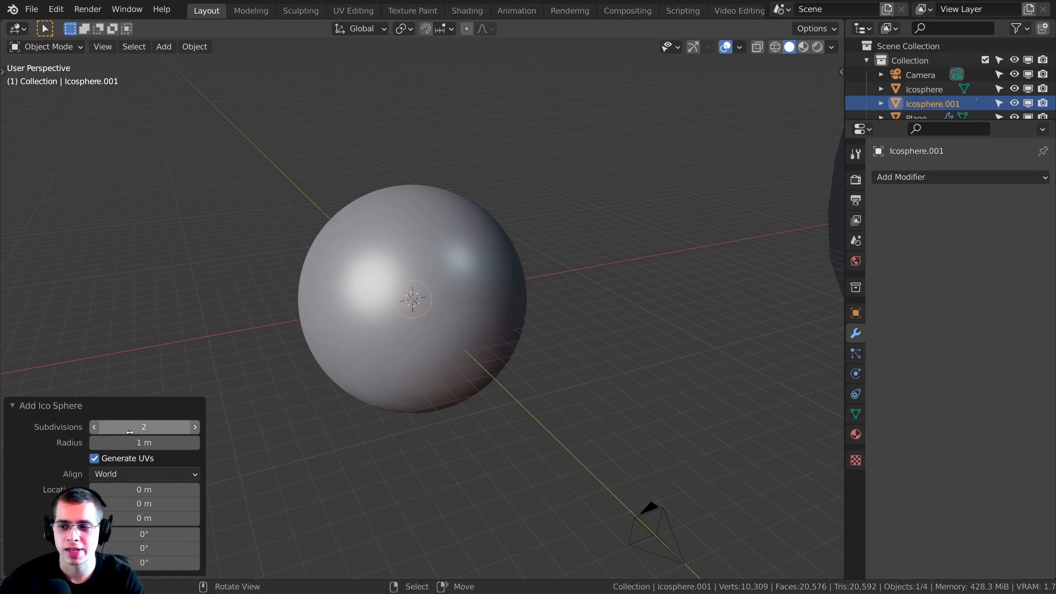
pyautogui.click(142, 429)
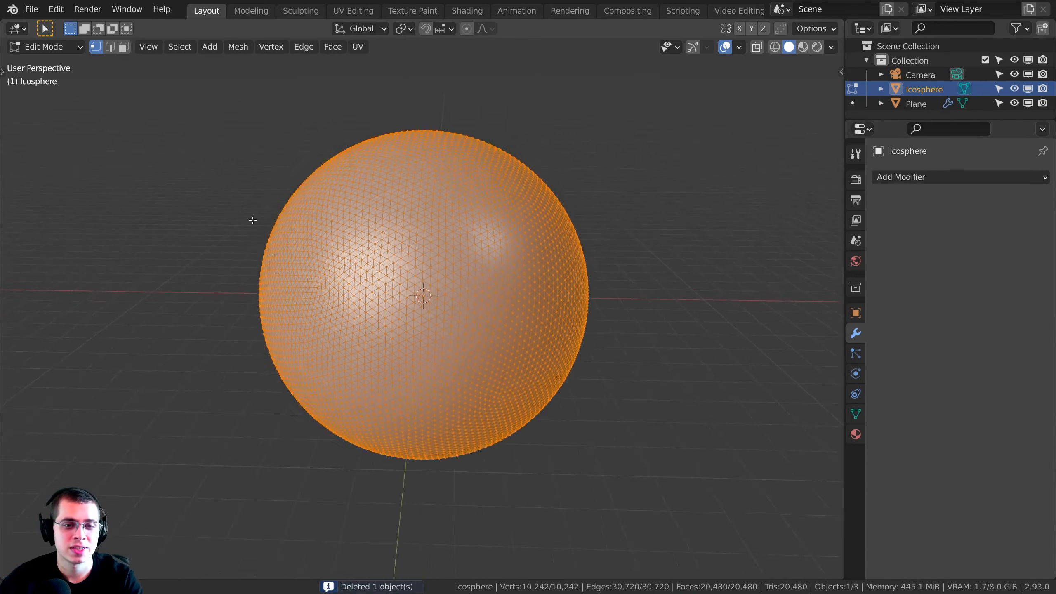
# Return the large icosphere from Edit Mode to Object Mode and shade it smooth.
pyautogui.scroll(3, 245, 178)
pyautogui.moveTo(277, 197); pyautogui.dragTo(279, 150, button='middle')
pyautogui.moveTo(355, 247); pyautogui.dragTo(435, 304, button='middle')
pyautogui.press('Tab')
pyautogui.rightClick(391, 155)
pyautogui.click(355, 157)
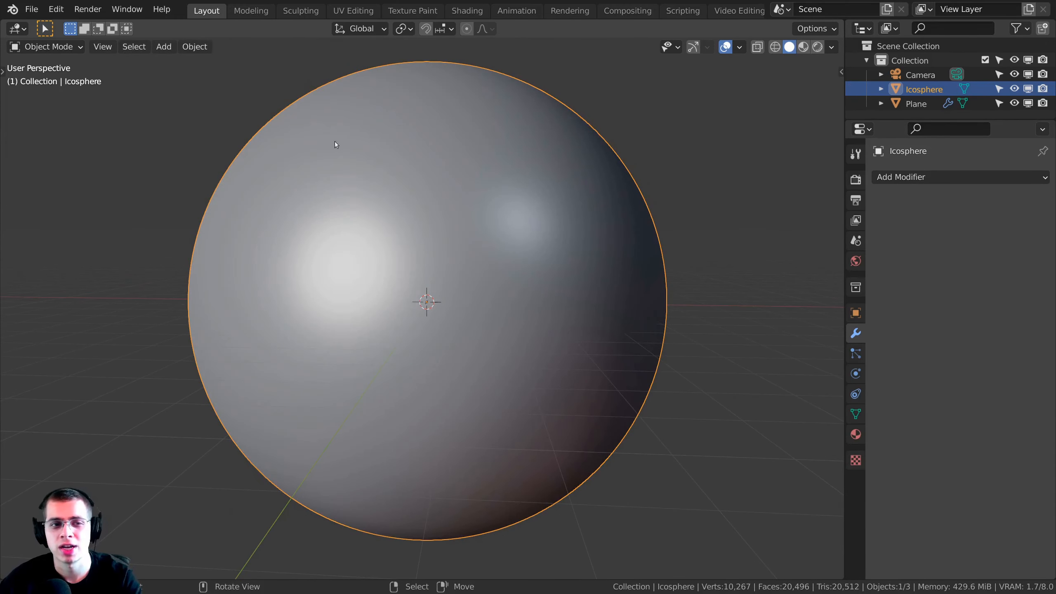
# Select the camera, check its framing of the sphere, and examine the scene in rendered shading.
pyautogui.moveTo(335, 141); pyautogui.dragTo(355, 146, button='middle')
pyautogui.hotkey('shift', 'a')
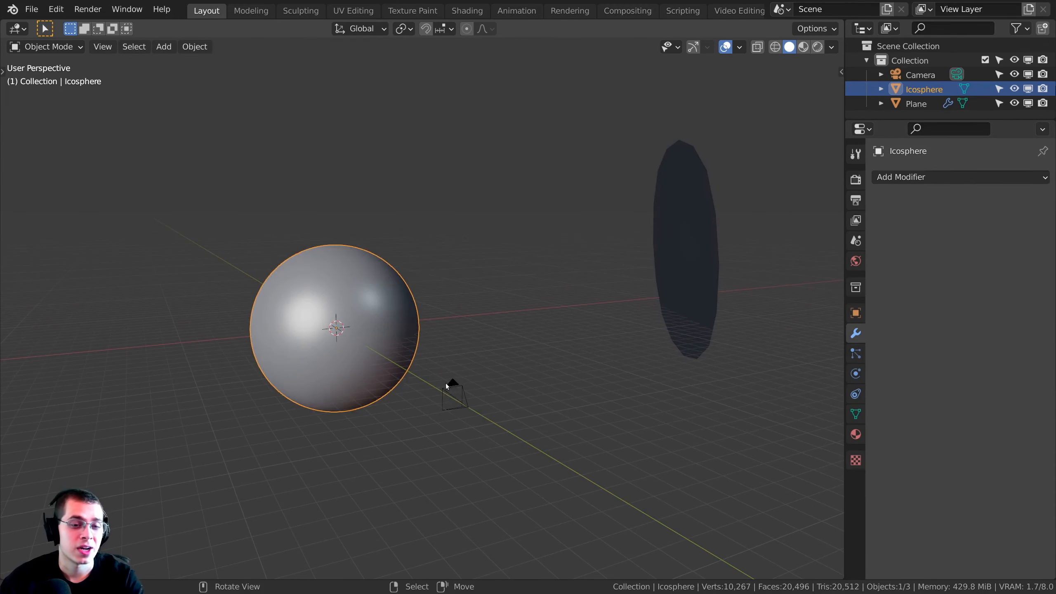
pyautogui.click(446, 386)
pyautogui.press('KP_0')
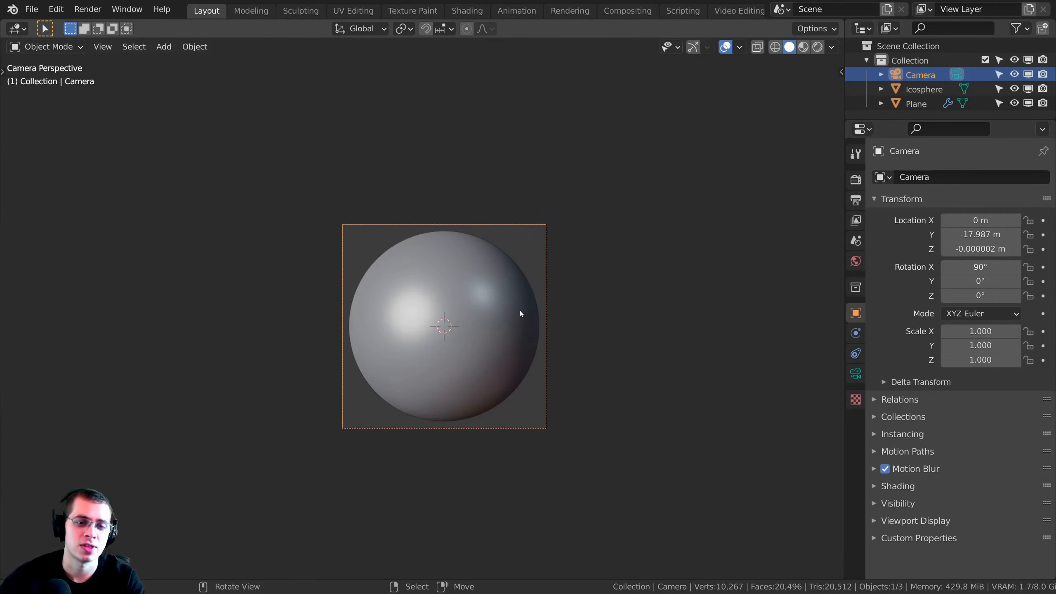
pyautogui.moveTo(516, 308); pyautogui.dragTo(541, 350, button='middle')
pyautogui.moveTo(515, 240); pyautogui.dragTo(505, 221, button='middle')
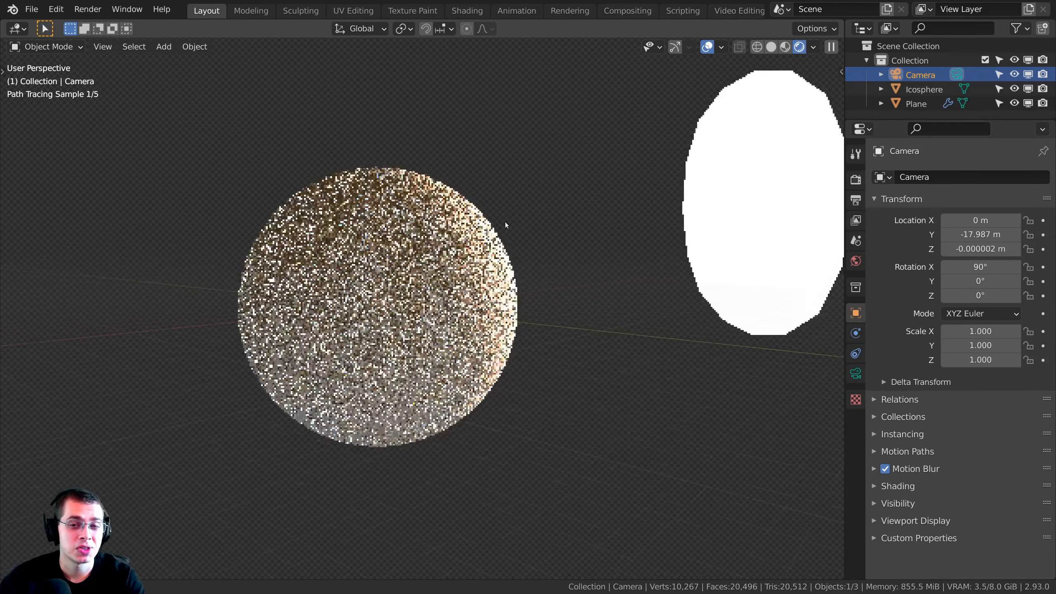
# Select the round light plane beside the sphere and switch the viewport back to solid shading.
pyautogui.click(703, 168)
pyautogui.scroll(-2, 715, 225)
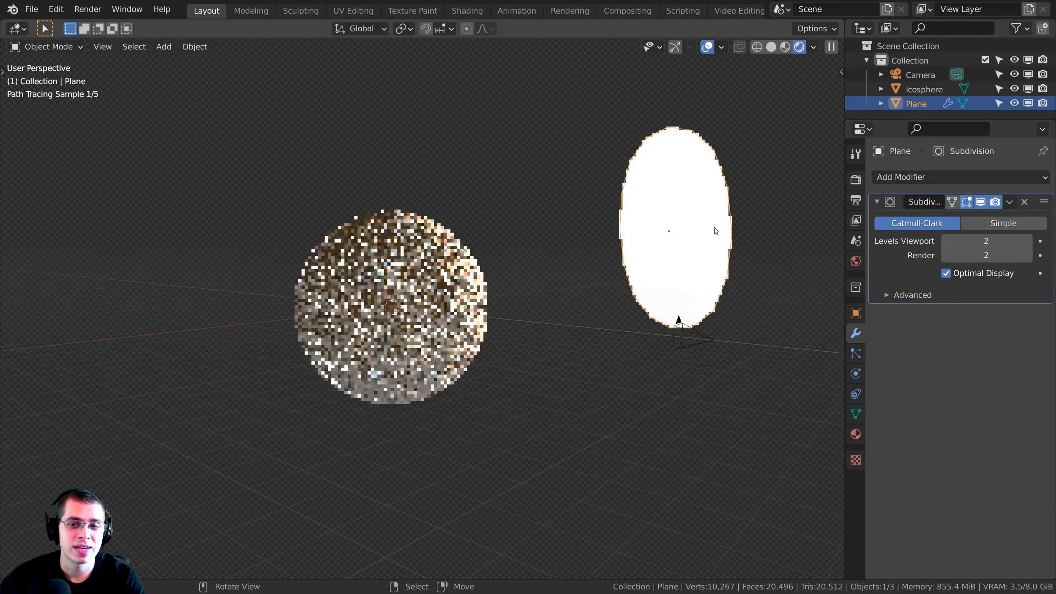
pyautogui.press('z')
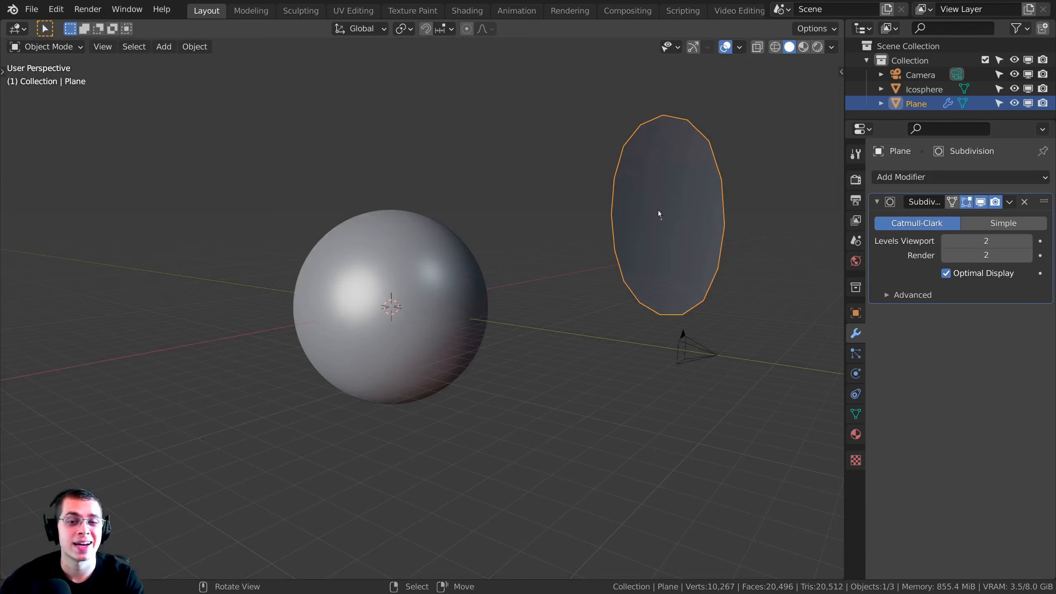
pyautogui.hotkey('shift', 'a')
pyautogui.moveTo(610, 175)
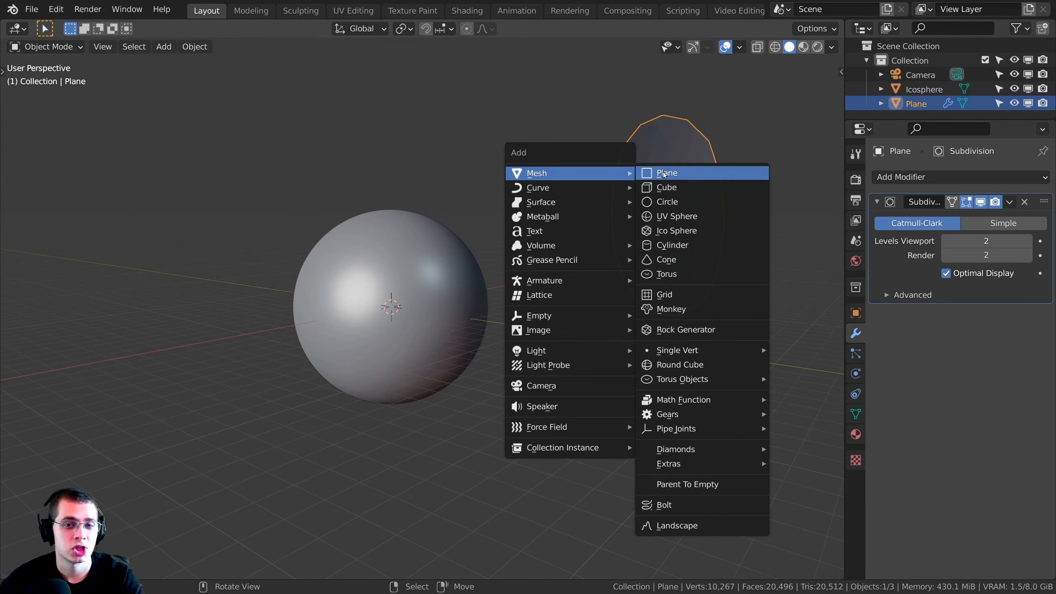
pyautogui.moveTo(668, 309); pyautogui.dragTo(670, 268, button='middle')
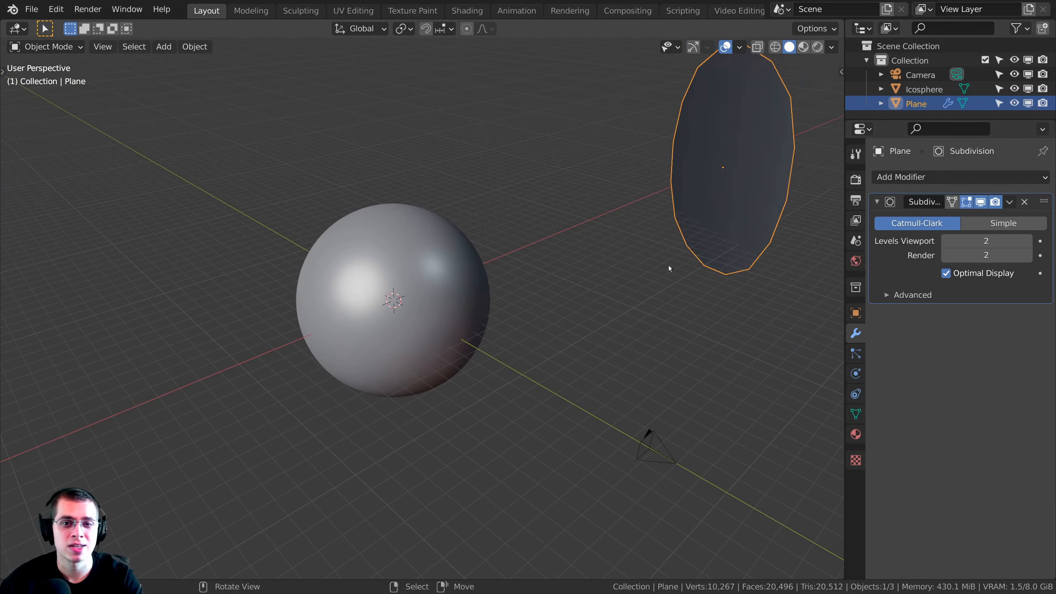
# Display the light plane's material and examine its Emission surface, color and strength.
pyautogui.click(855, 434)
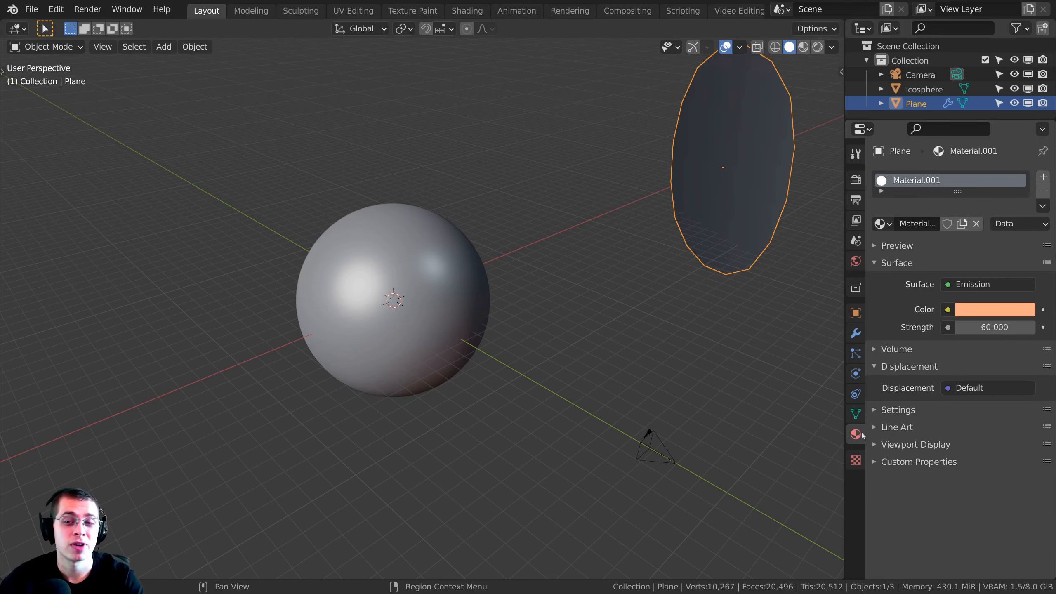
pyautogui.click(959, 284)
pyautogui.press('Escape')
pyautogui.click(986, 311)
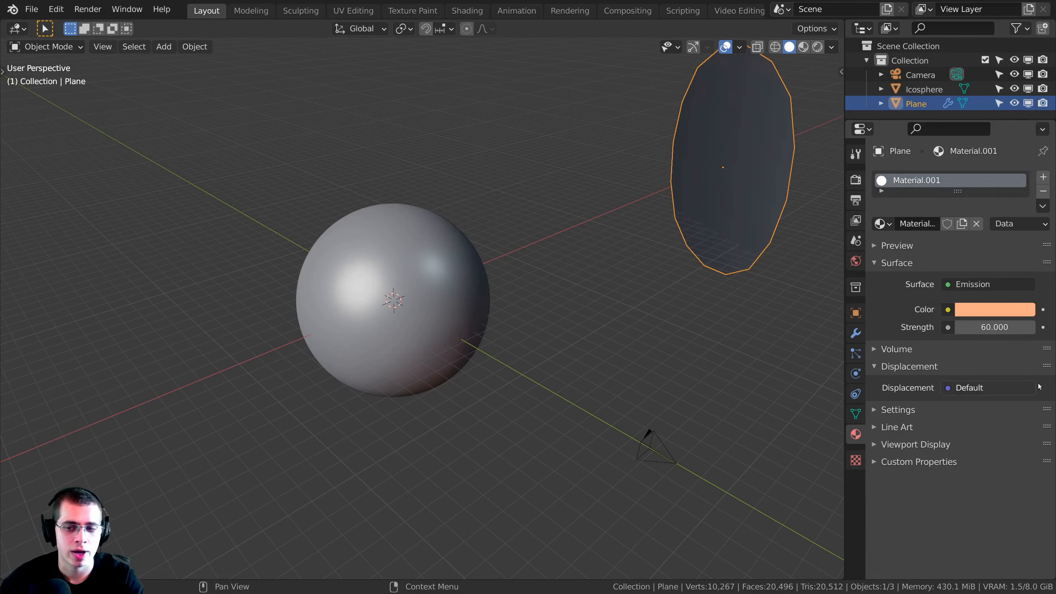
pyautogui.click(995, 328)
pyautogui.click(575, 340)
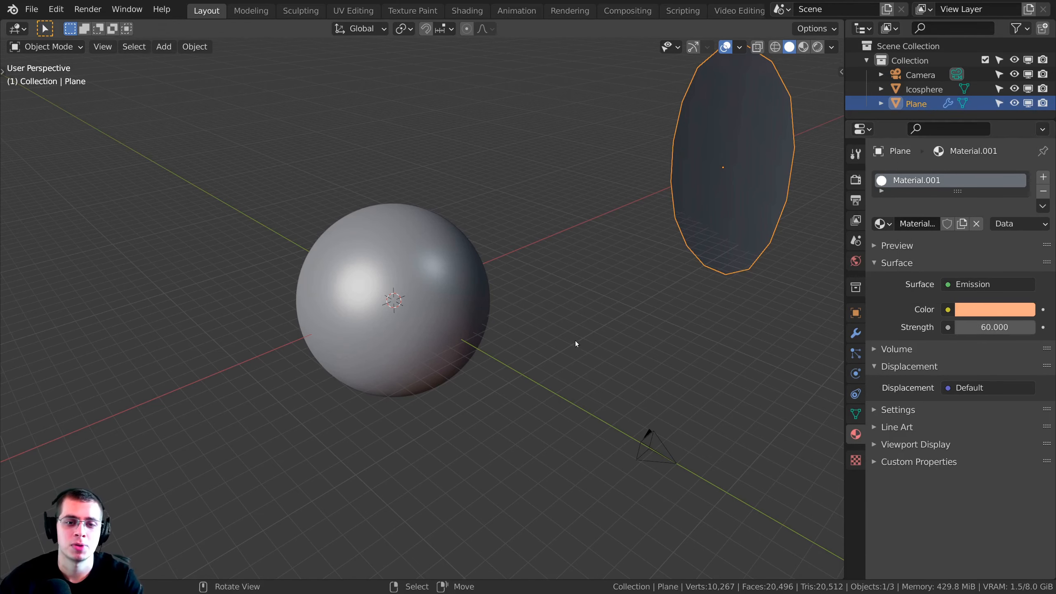
# Select the icosphere in the rendered camera view and show the world background settings in a wider properties area.
pyautogui.press('KP_0')
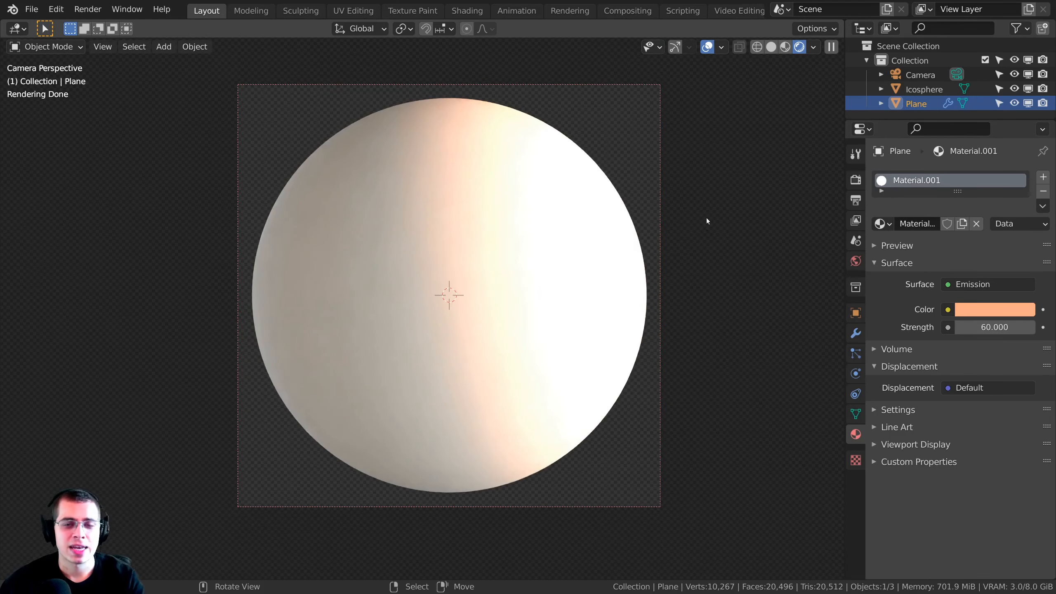
pyautogui.click(530, 126)
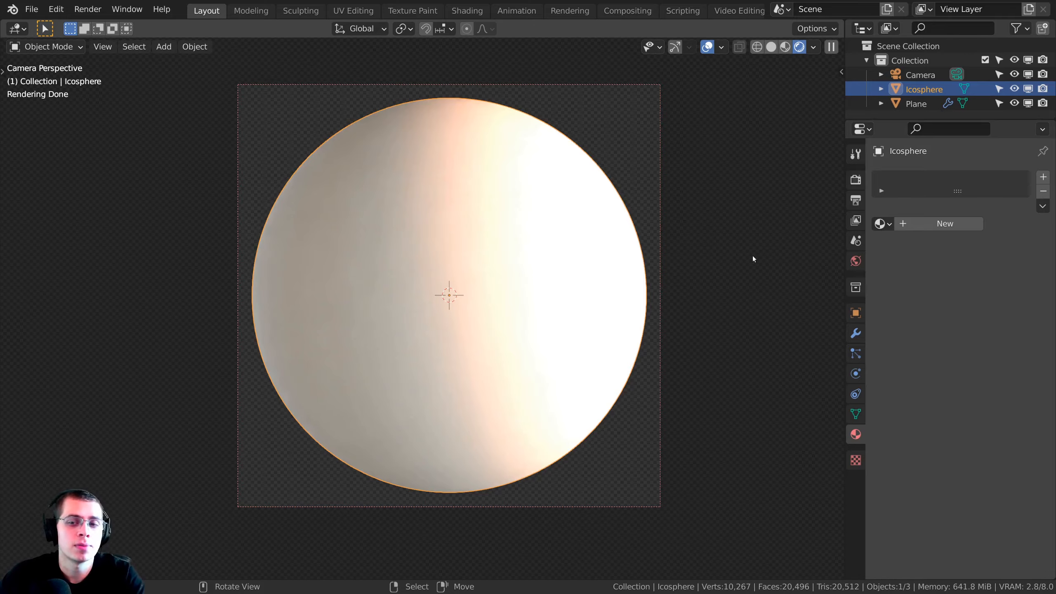
pyautogui.click(855, 261)
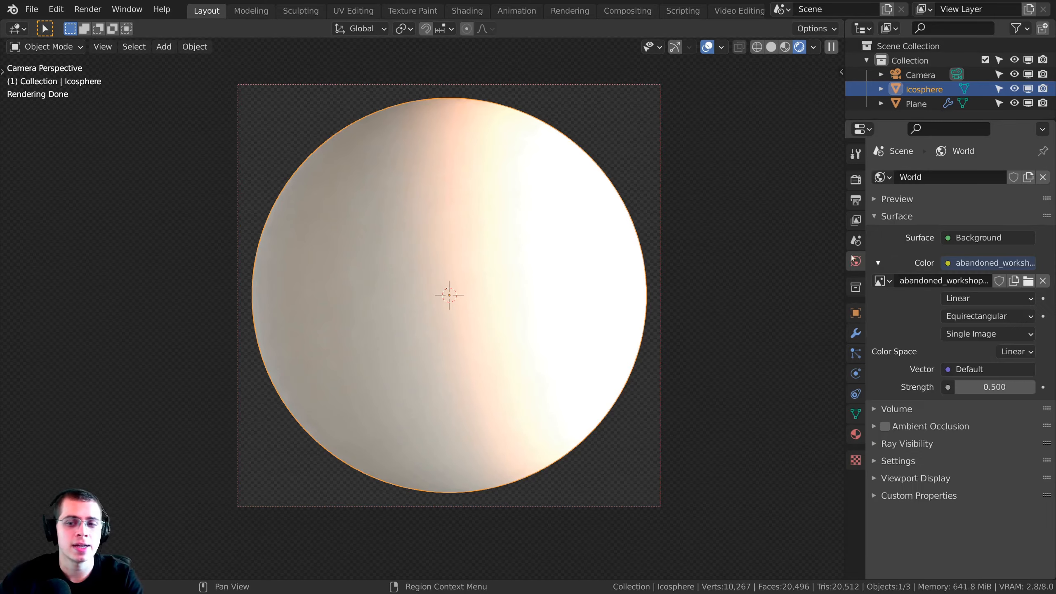
pyautogui.click(908, 283)
pyautogui.click(903, 290)
pyautogui.moveTo(845, 283); pyautogui.dragTo(750, 283)
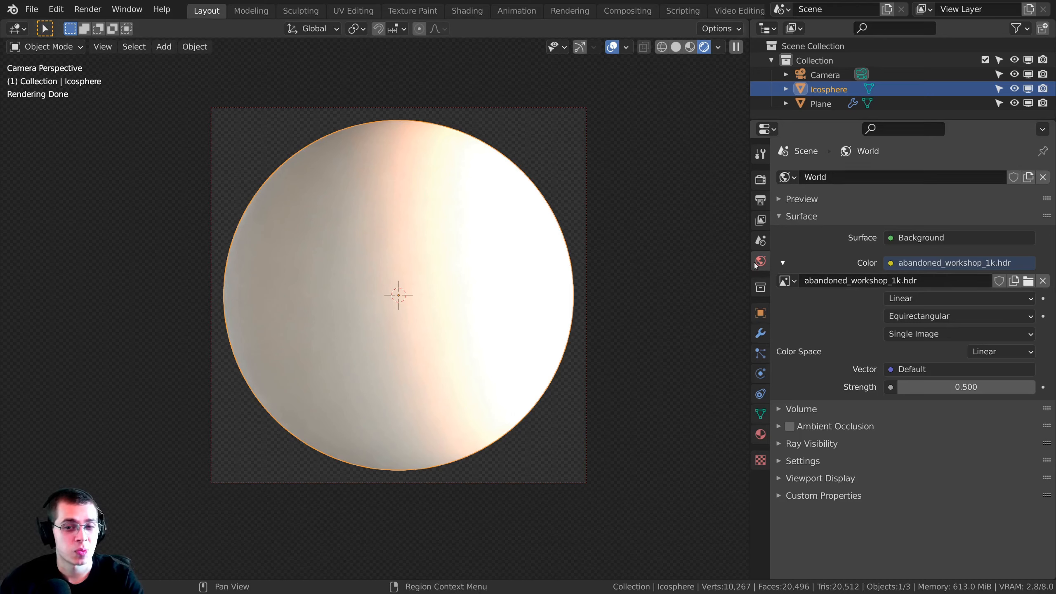
# Assign an Environment Texture as the world background's color and check its strength.
pyautogui.click(892, 264)
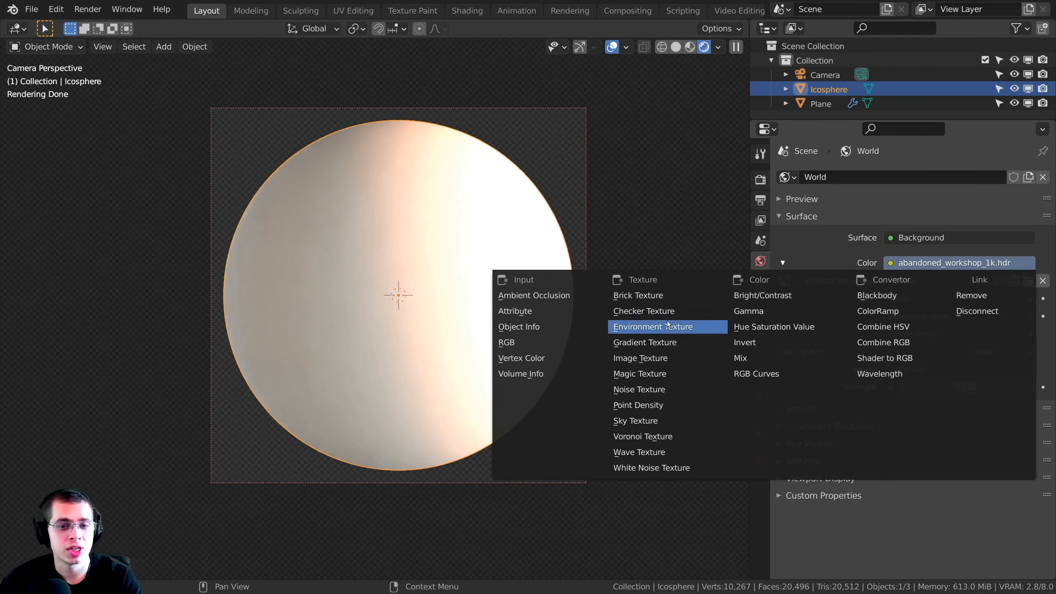
pyautogui.click(652, 327)
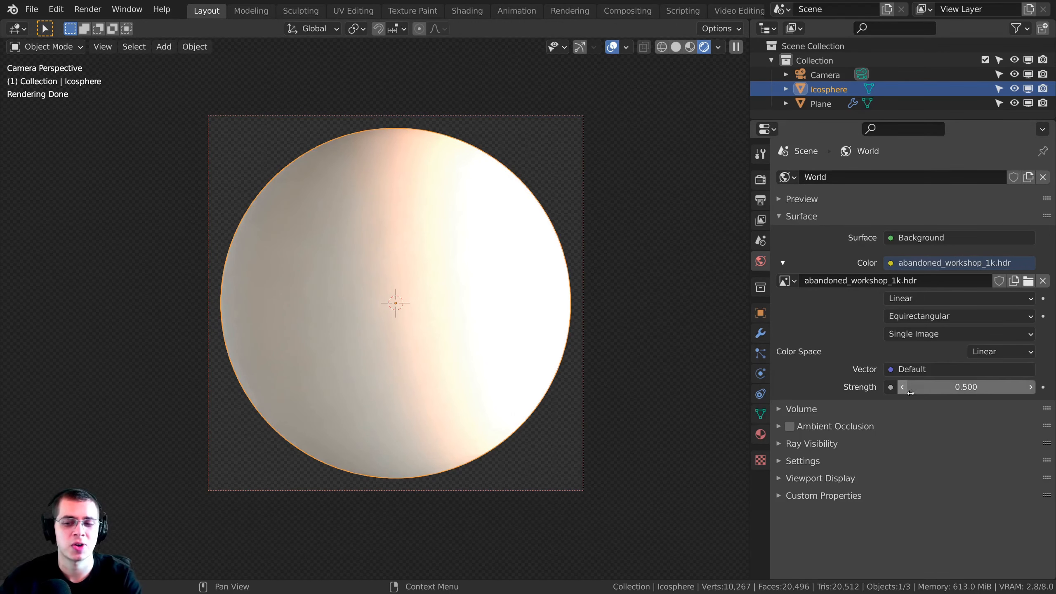
pyautogui.click(933, 387)
pyautogui.click(832, 348)
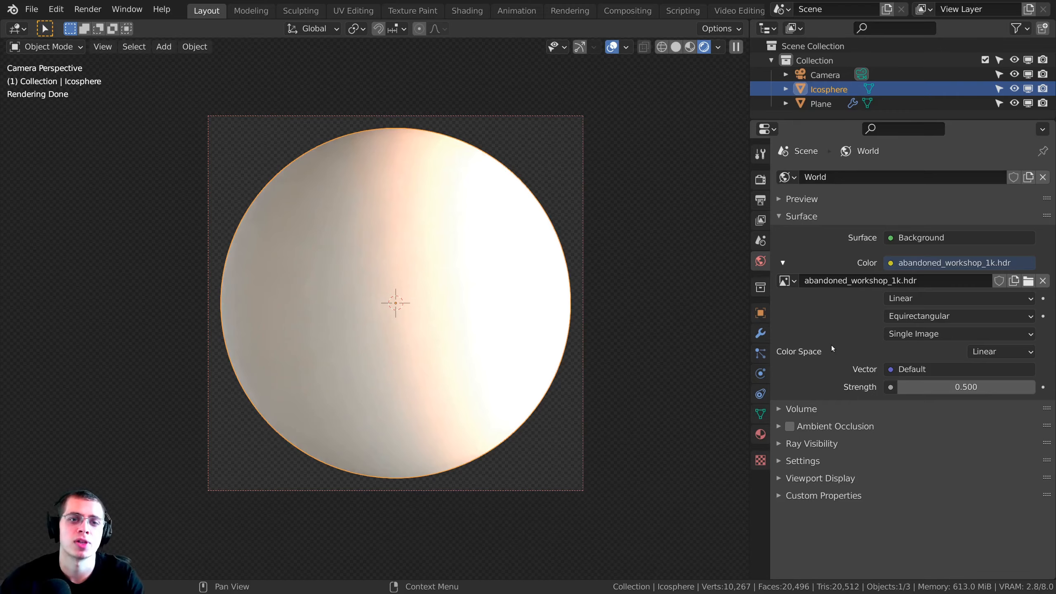
# Switch to the Shading workspace with the icosphere selected and open the program's add-on preferences.
pyautogui.keyDown('shift'); pyautogui.moveTo(607, 289); pyautogui.dragTo(624, 305, button='middle'); pyautogui.keyUp('shift')
pyautogui.click(468, 12)
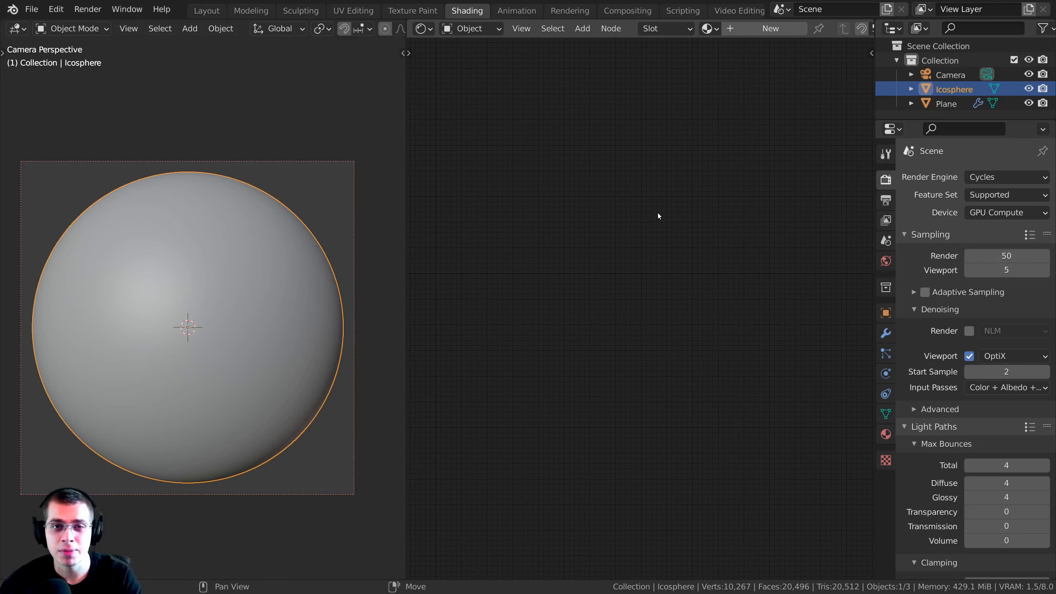
pyautogui.click(50, 10)
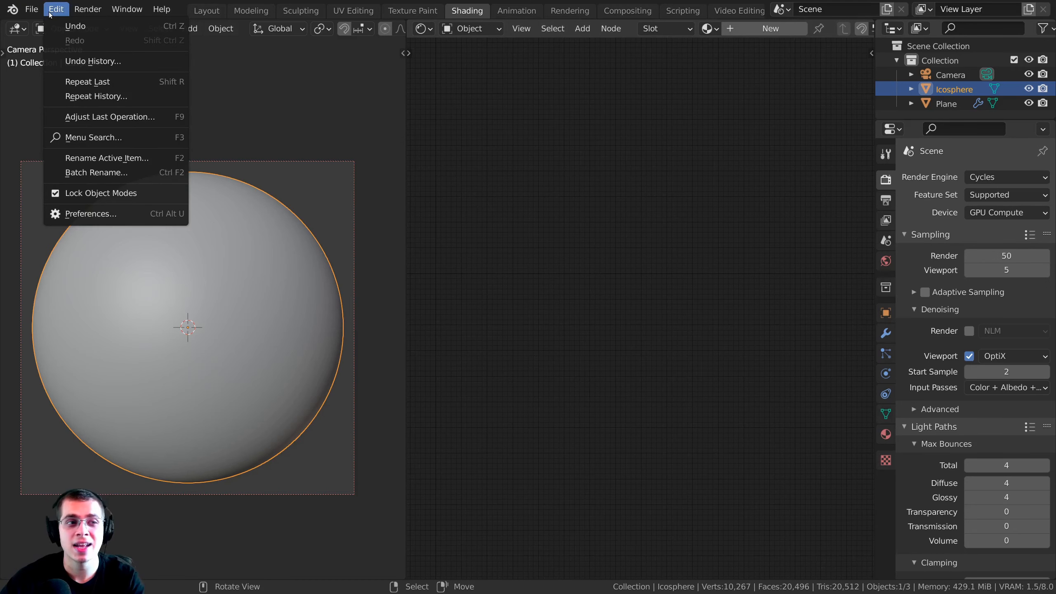
pyautogui.click(92, 213)
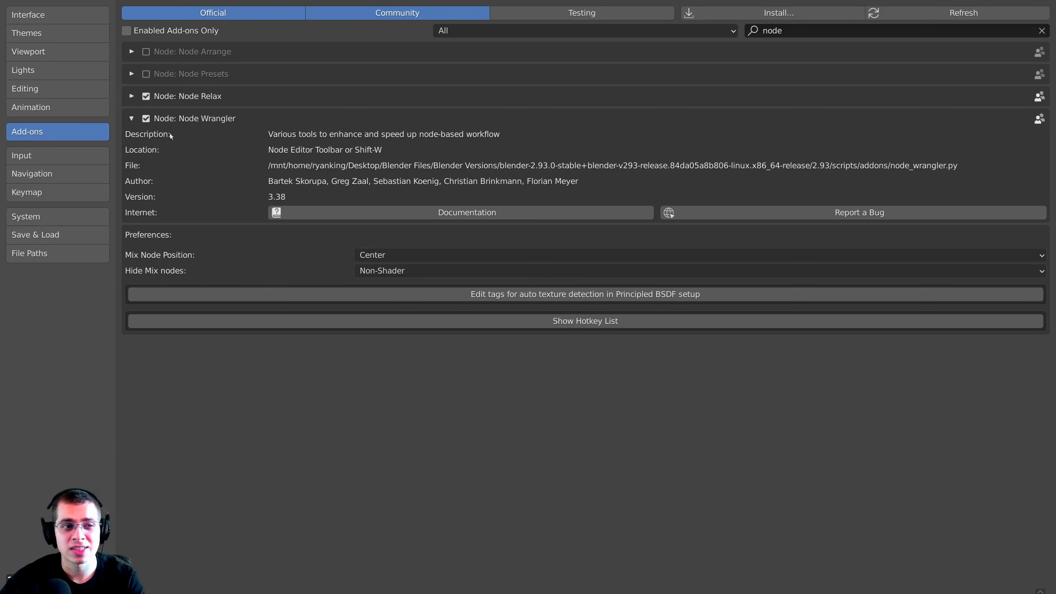
# Check in the add-on preferences that the Node Wrangler add-on is enabled.
pyautogui.click(772, 32)
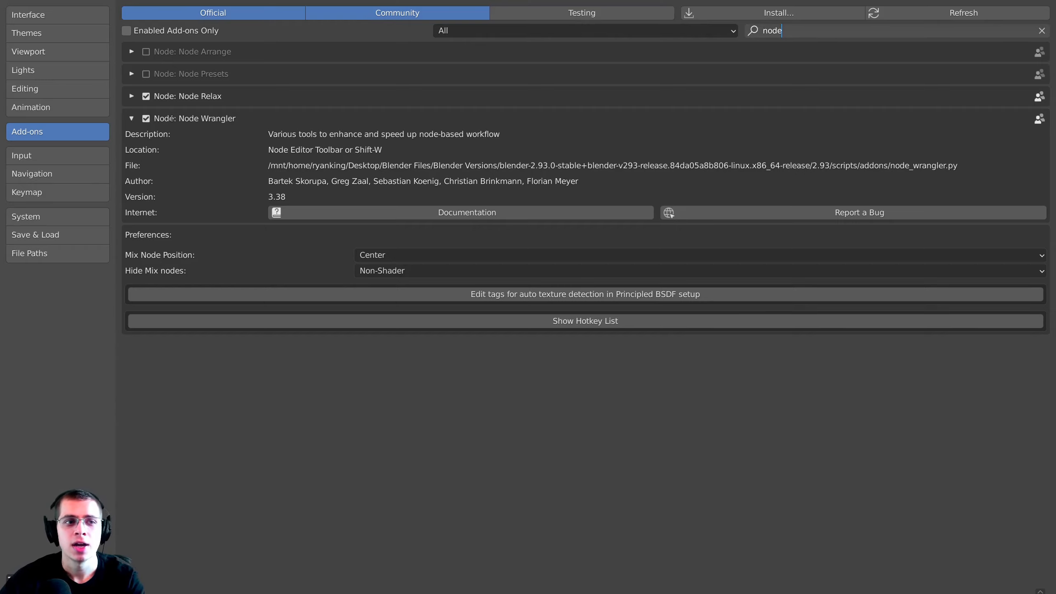
pyautogui.press('Return')
pyautogui.click(131, 118)
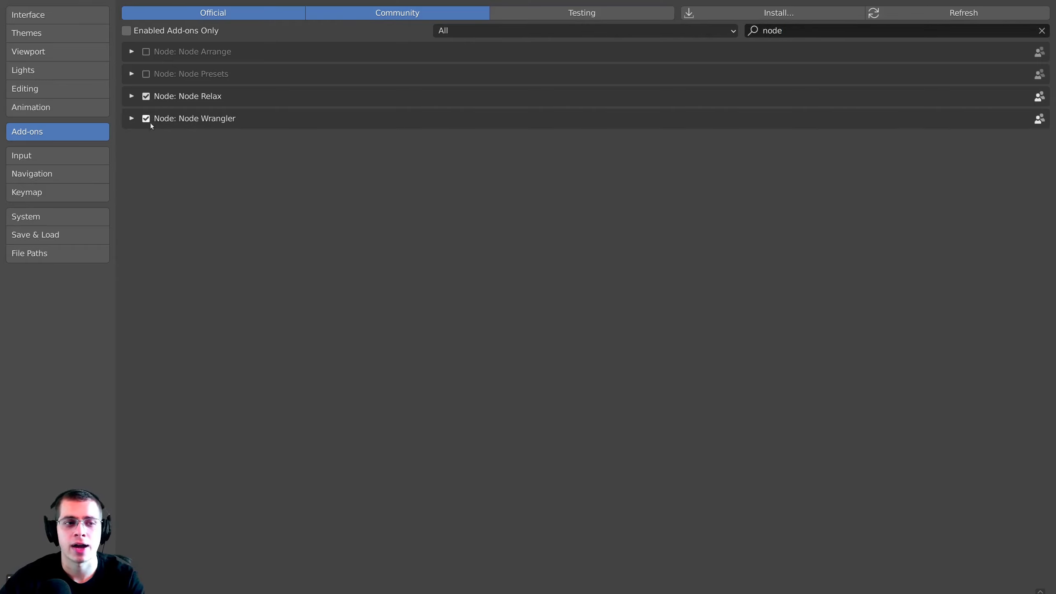
pyautogui.click(132, 118)
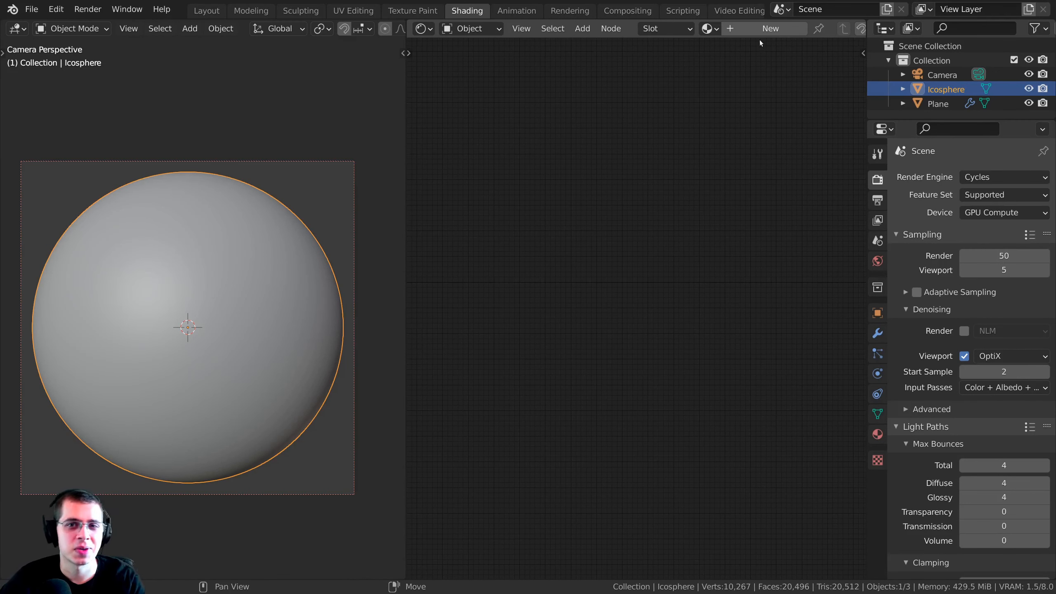
# Create a new material named Lava Rock on the icosphere and frame its shader nodes.
pyautogui.click(735, 32)
pyautogui.doubleClick(817, 30)
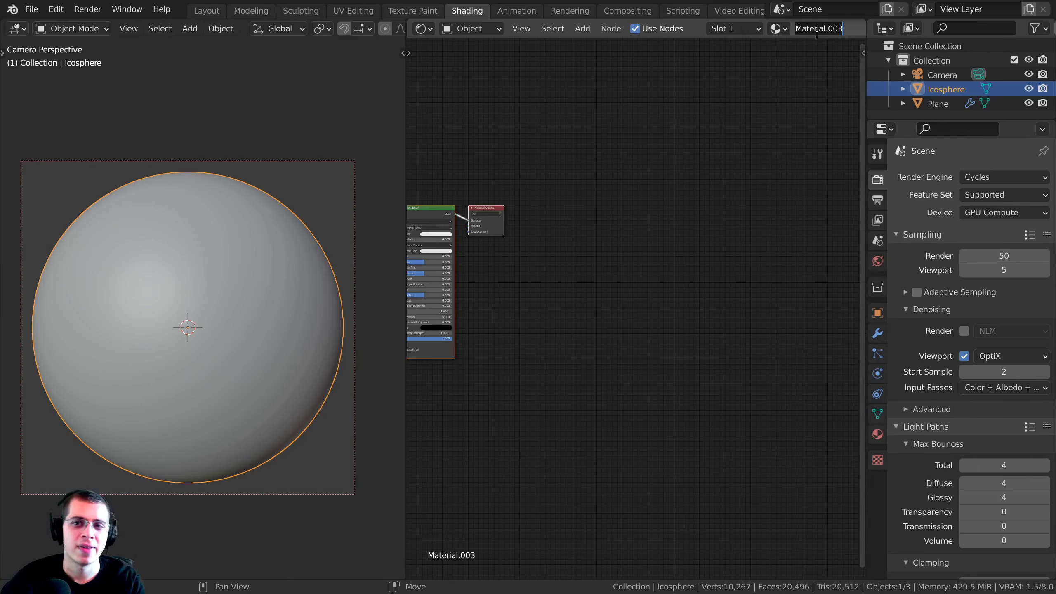
pyautogui.write('Lava Rock')
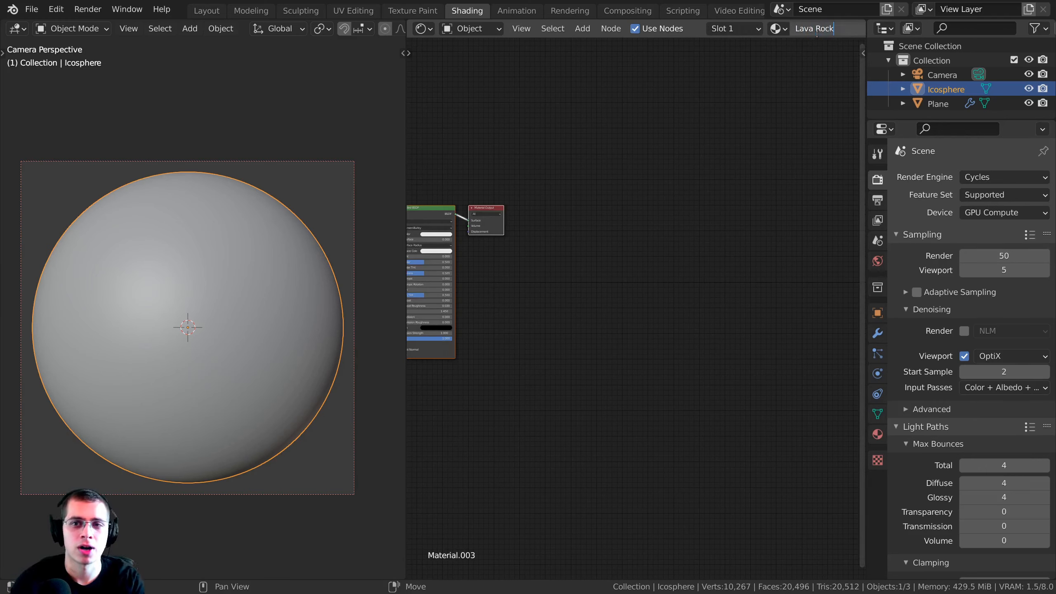
pyautogui.press('Return')
pyautogui.press('Home')
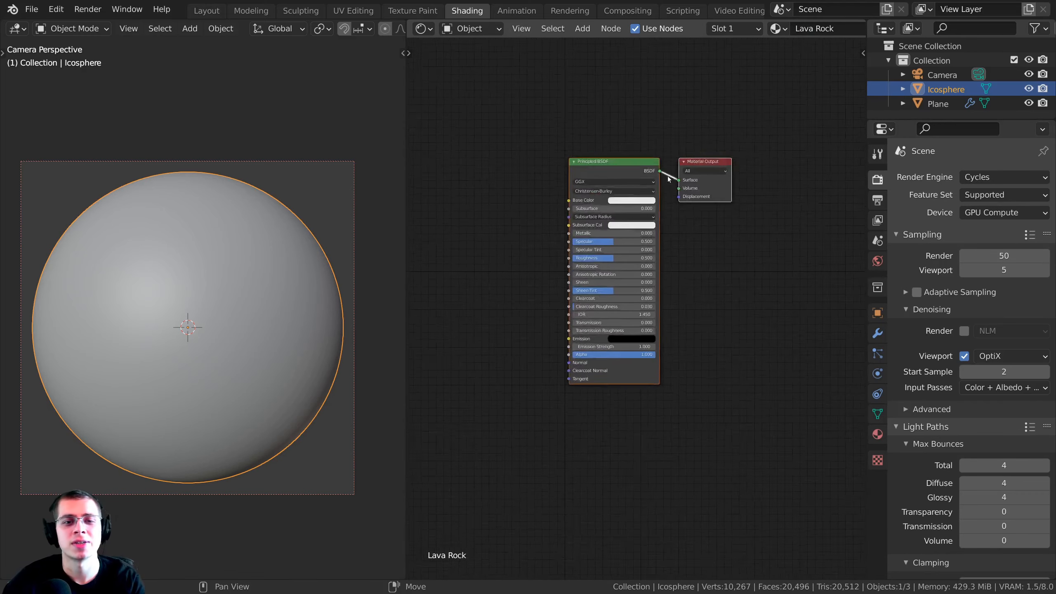
pyautogui.moveTo(624, 197); pyautogui.dragTo(607, 199)
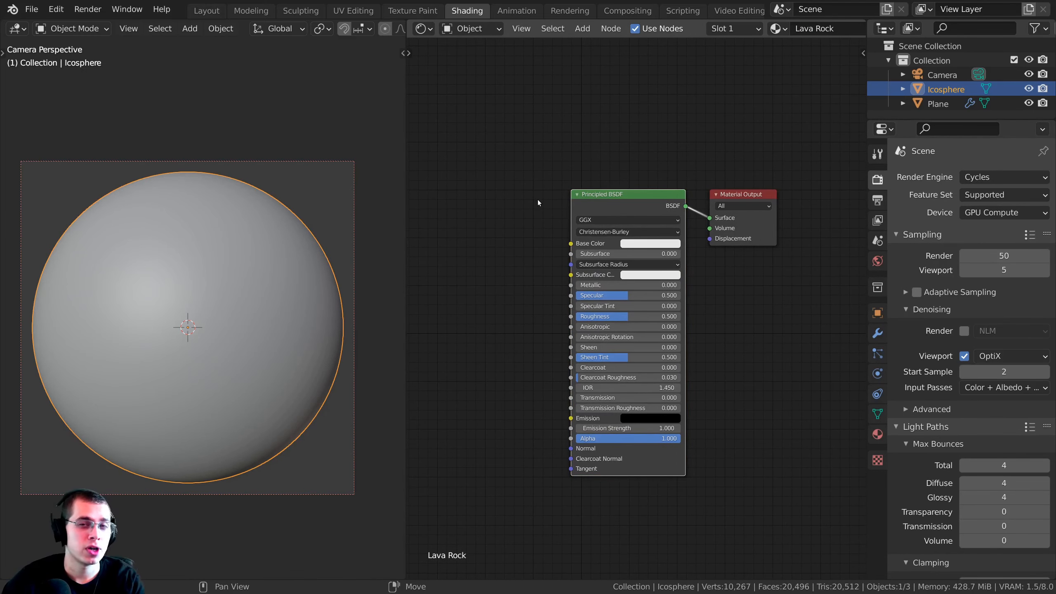
# Select Cycles as the render engine and set its feature set to Experimental.
pyautogui.keyDown('shift'); pyautogui.moveTo(329, 134); pyautogui.dragTo(336, 125, button='middle'); pyautogui.keyUp('shift')
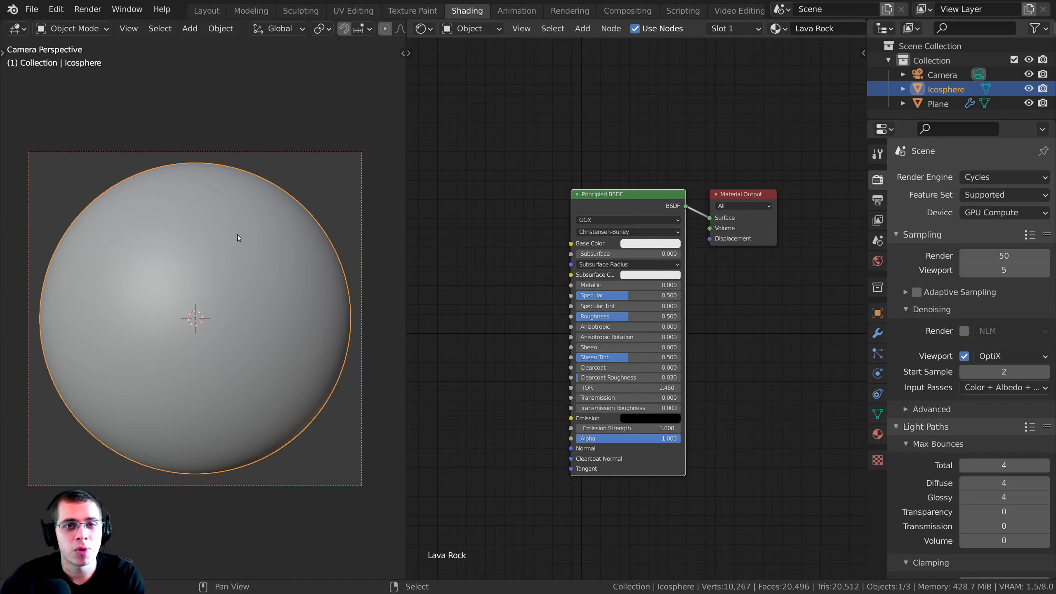
pyautogui.keyDown('shift'); pyautogui.moveTo(280, 286); pyautogui.dragTo(291, 289, button='middle'); pyautogui.keyUp('shift')
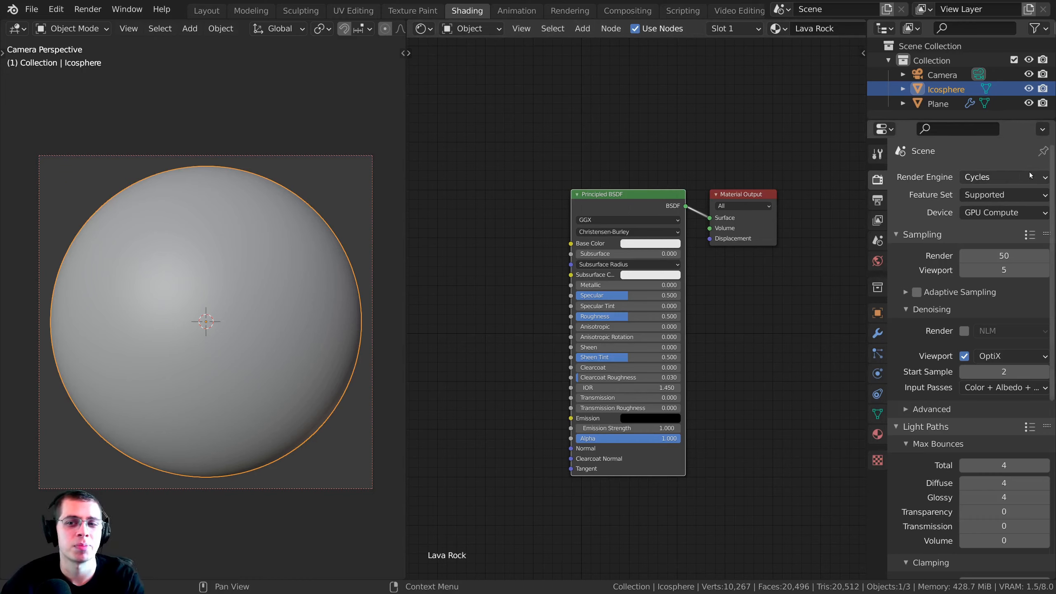
pyautogui.click(985, 178)
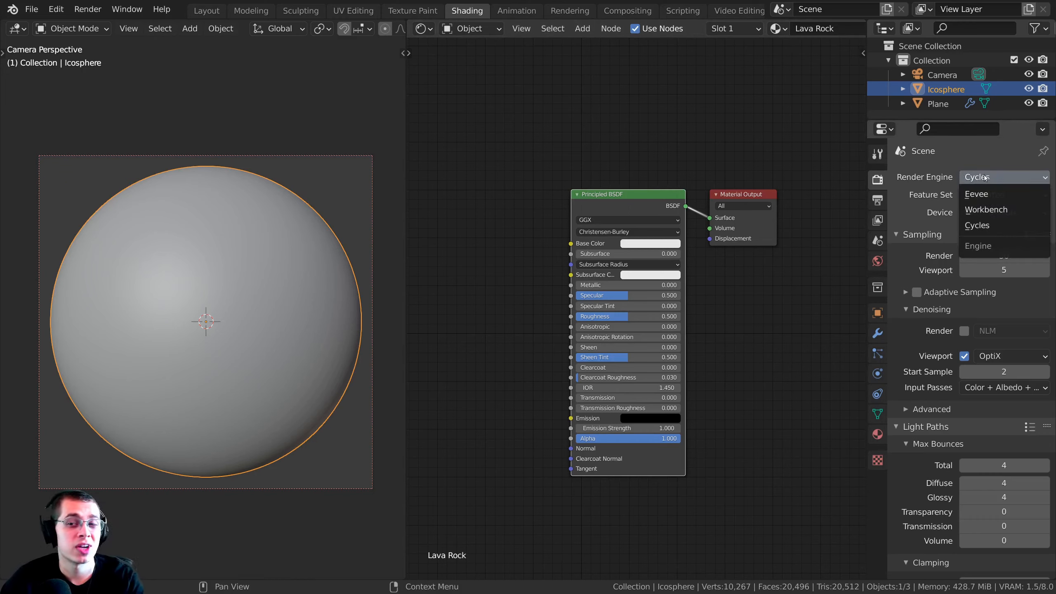
pyautogui.click(978, 226)
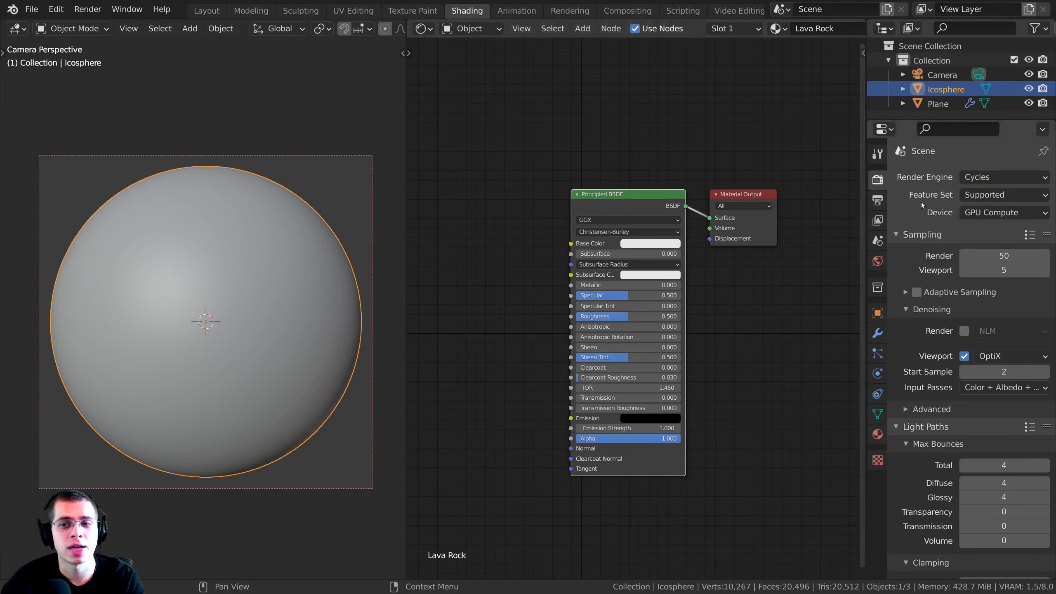
pyautogui.click(974, 196)
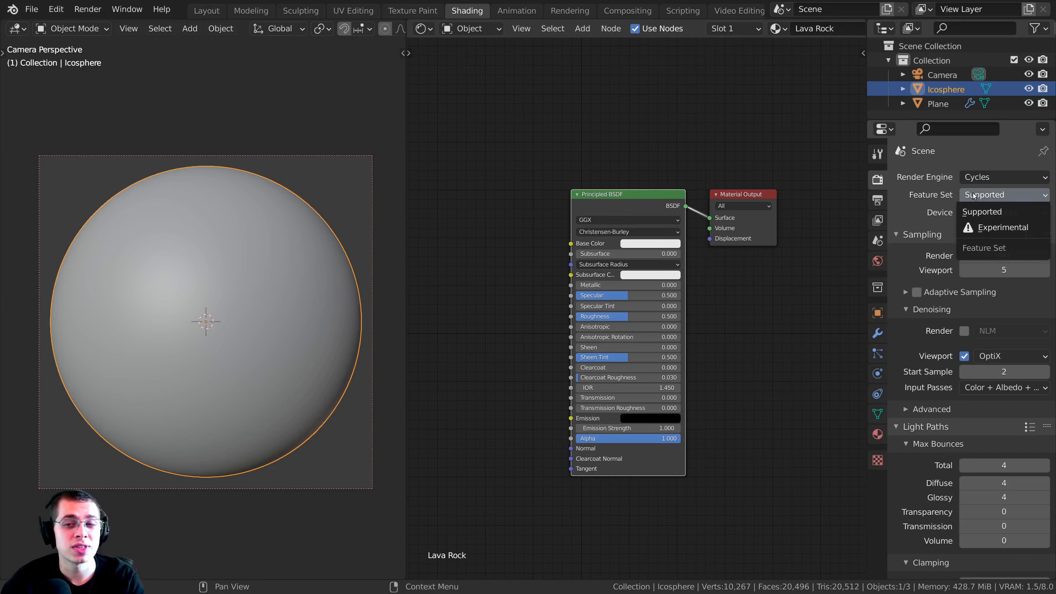
pyautogui.click(969, 228)
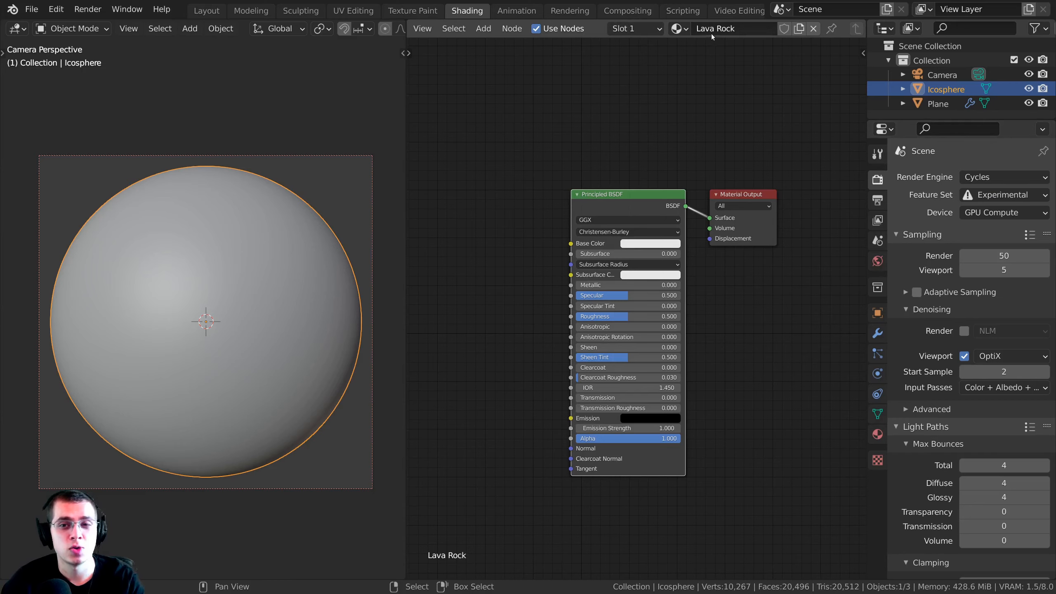
# Open the displacement method choices in the Lava Rock material's surface settings.
pyautogui.click(878, 434)
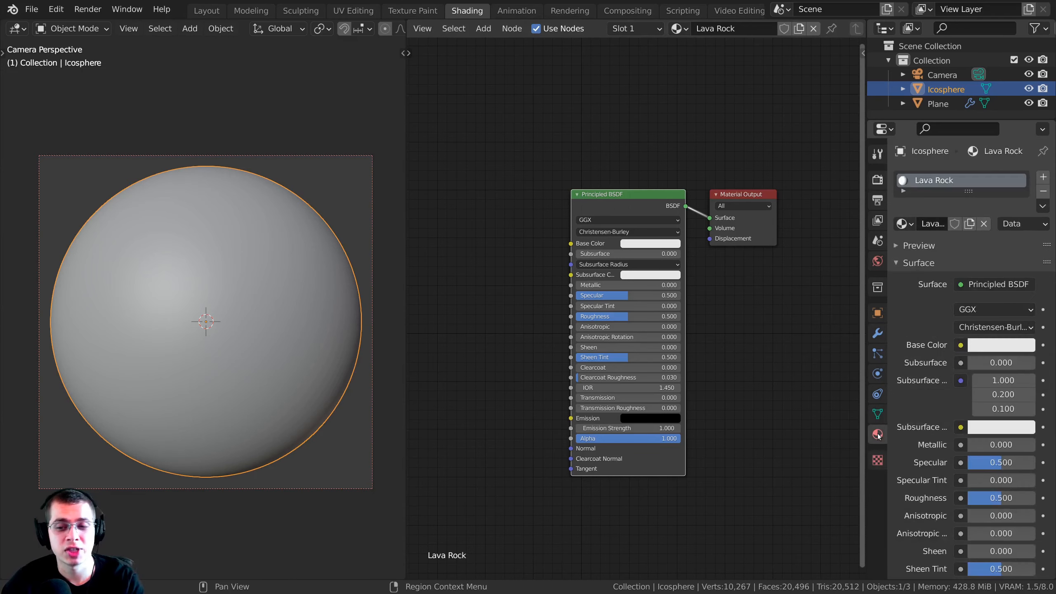
pyautogui.scroll(-12, 944, 239)
pyautogui.scroll(-10, 949, 238)
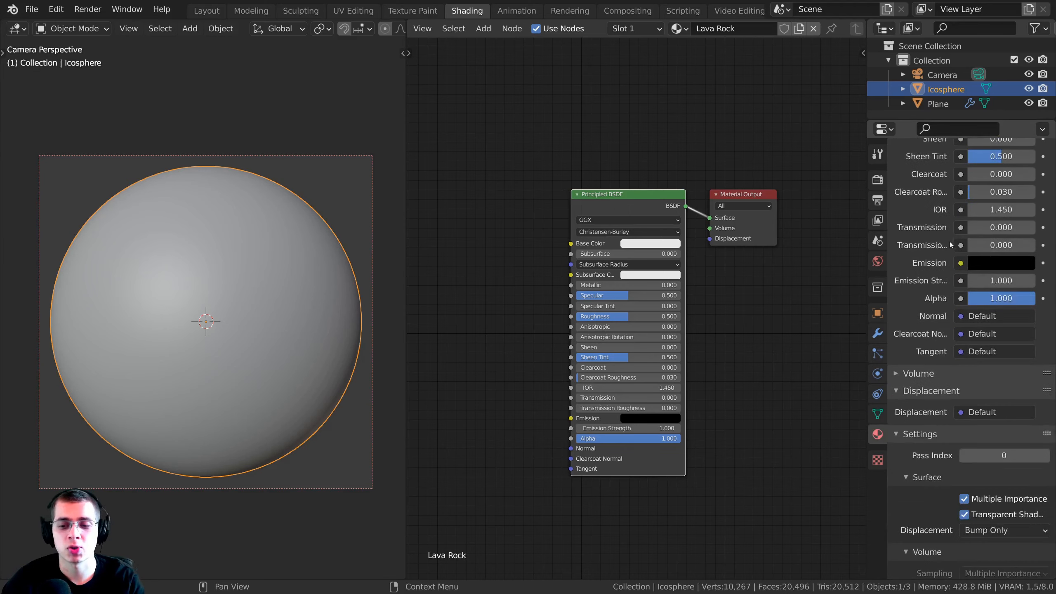
pyautogui.click(901, 307)
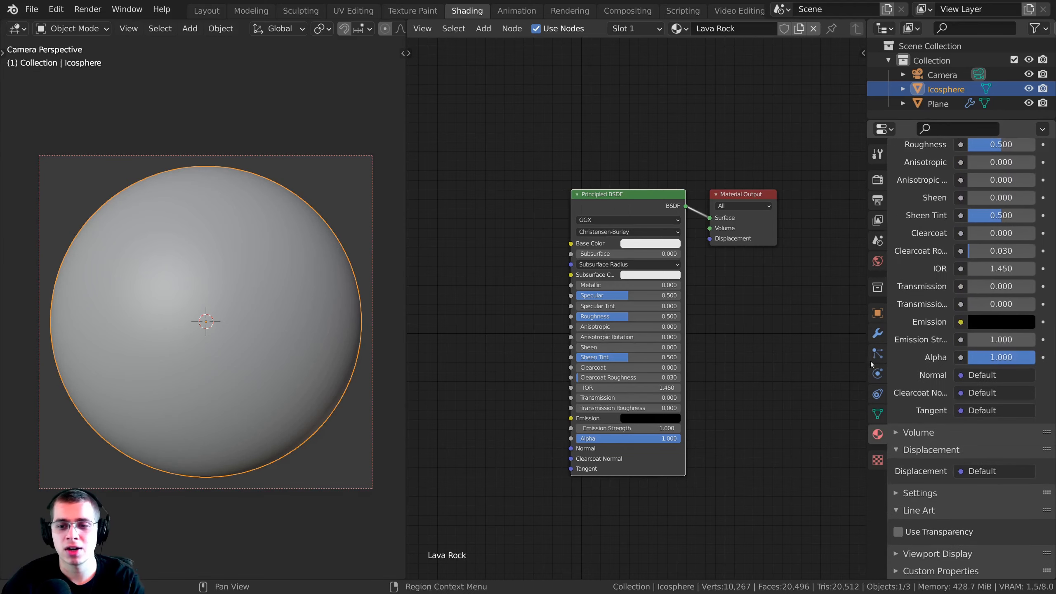
pyautogui.click(908, 499)
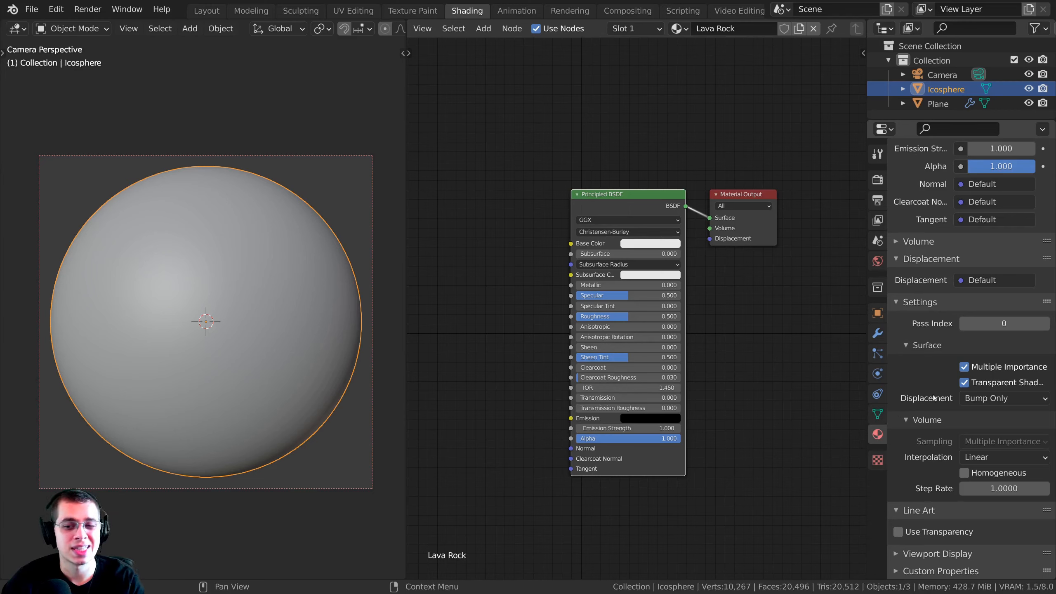
pyautogui.click(974, 400)
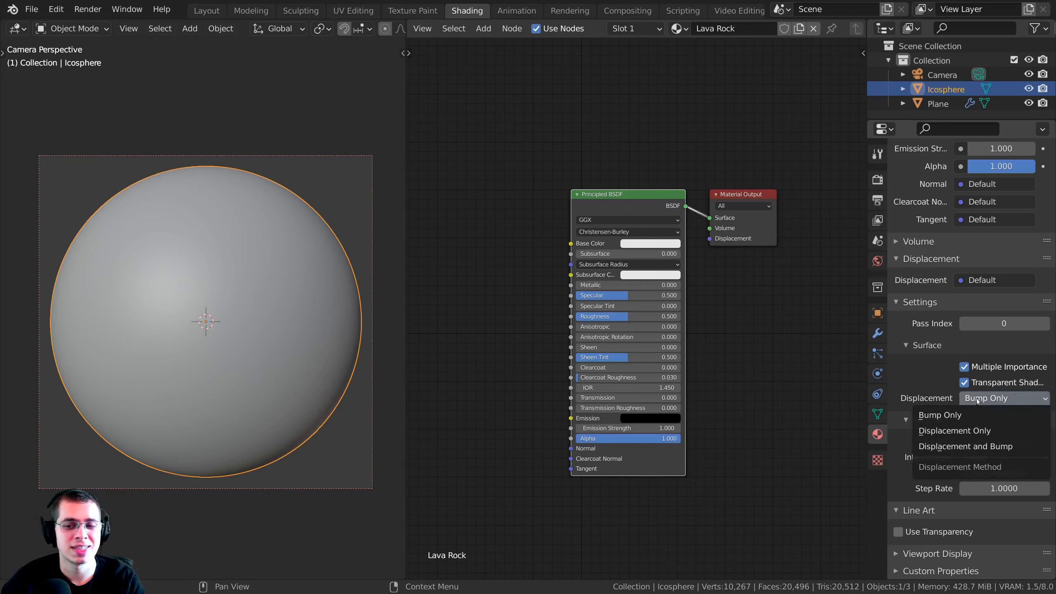
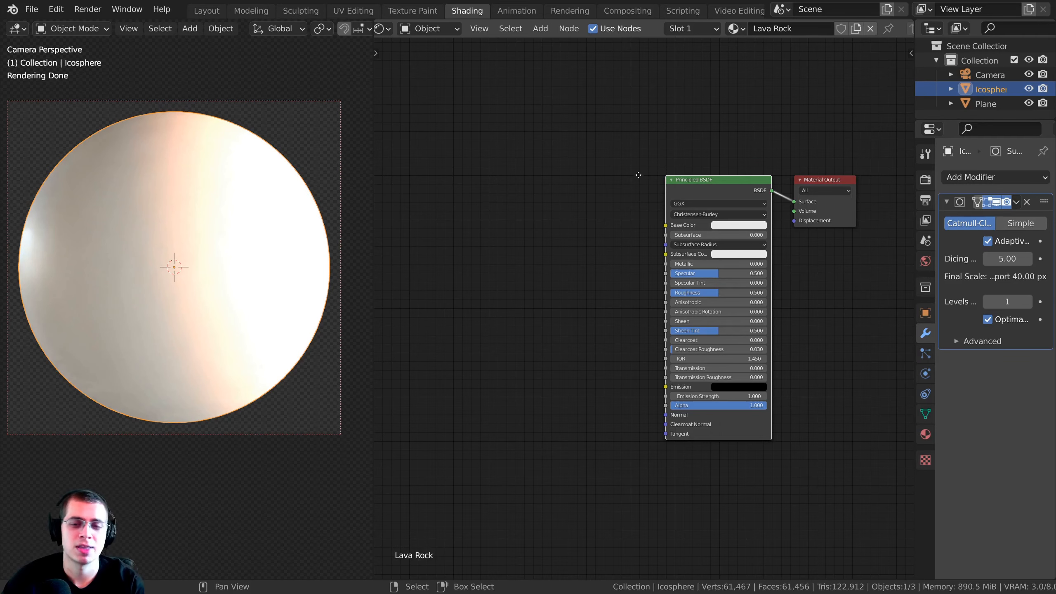
# Add a Noise Texture node before the Principled BSDF, with free space between them.
pyautogui.moveTo(638, 175); pyautogui.dragTo(625, 176, button='middle')
pyautogui.scroll(1, 511, 167)
pyautogui.moveTo(559, 134); pyautogui.dragTo(550, 94, button='middle')
pyautogui.moveTo(550, 143); pyautogui.dragTo(568, 160, button='middle')
pyautogui.scroll(1, 567, 163)
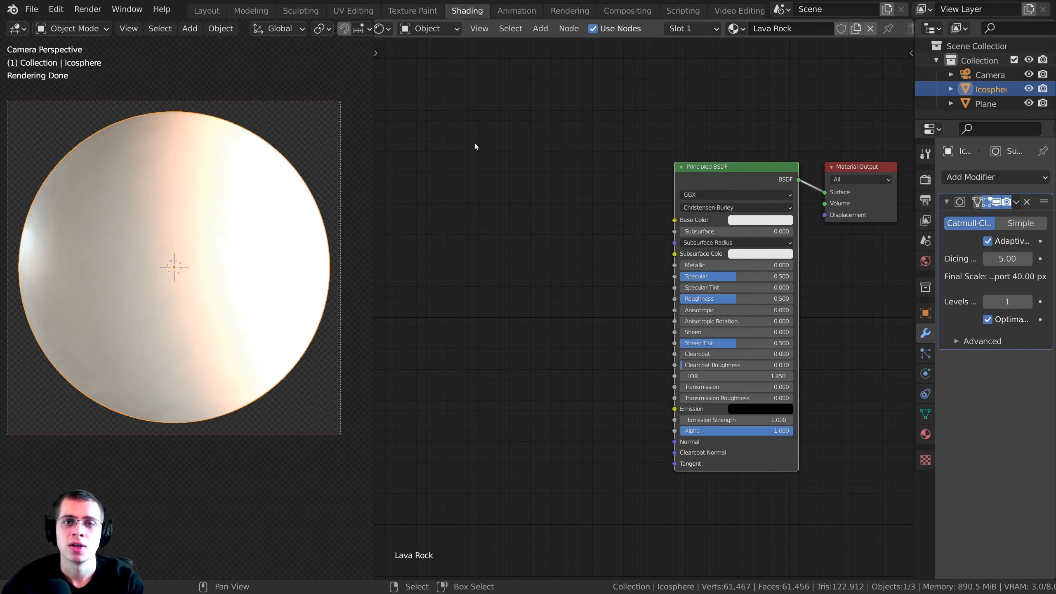
pyautogui.hotkey('shift', 'a')
pyautogui.click(499, 155)
pyautogui.write('noi')
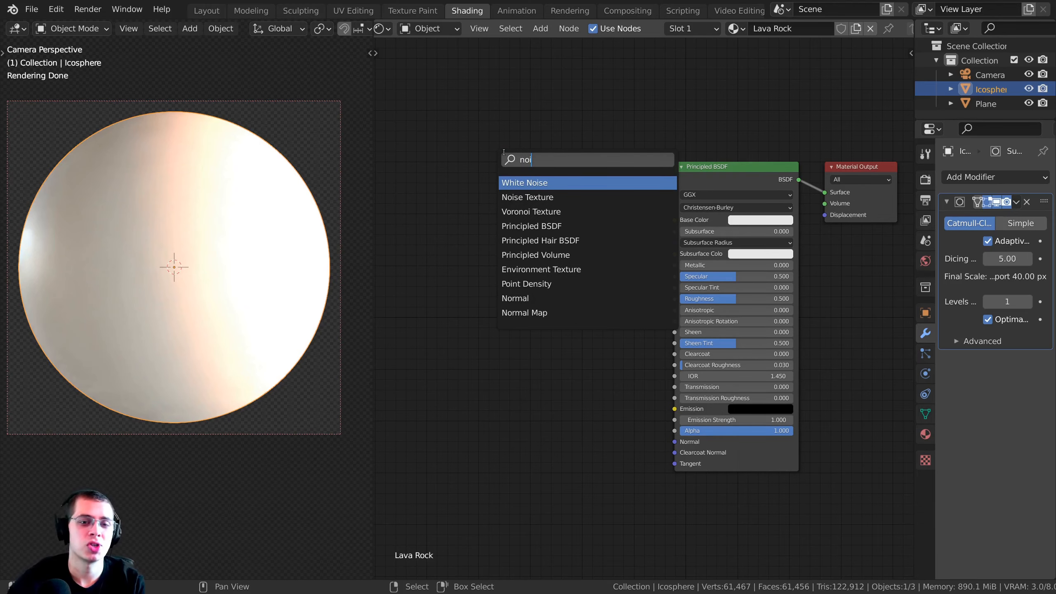
pyautogui.click(561, 197)
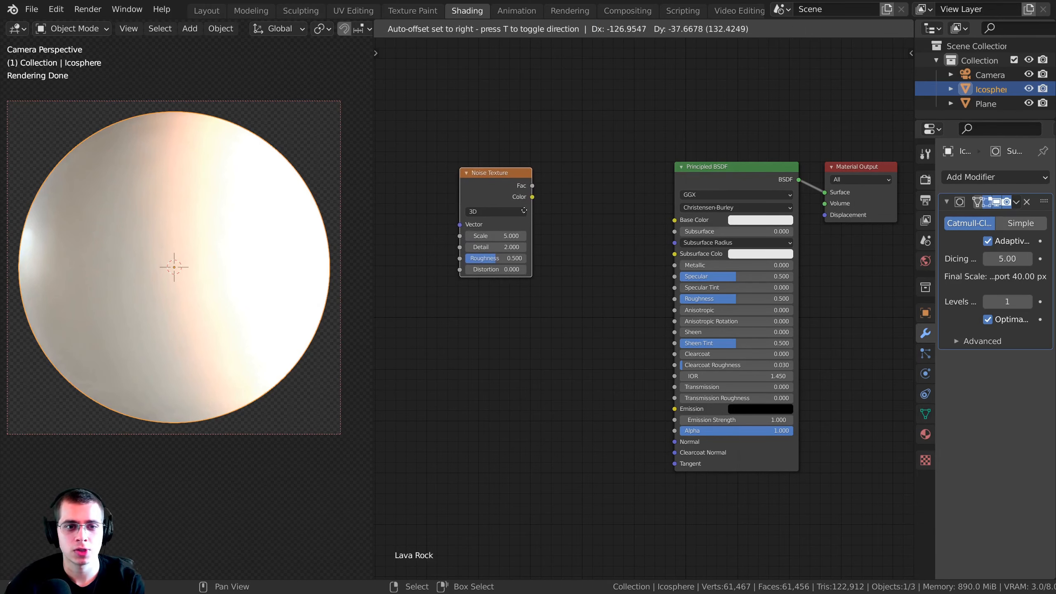
pyautogui.click(495, 188)
pyautogui.moveTo(496, 188); pyautogui.dragTo(559, 206, button='middle')
pyautogui.moveTo(564, 195); pyautogui.dragTo(552, 193)
pyautogui.moveTo(601, 190); pyautogui.dragTo(622, 191, button='middle')
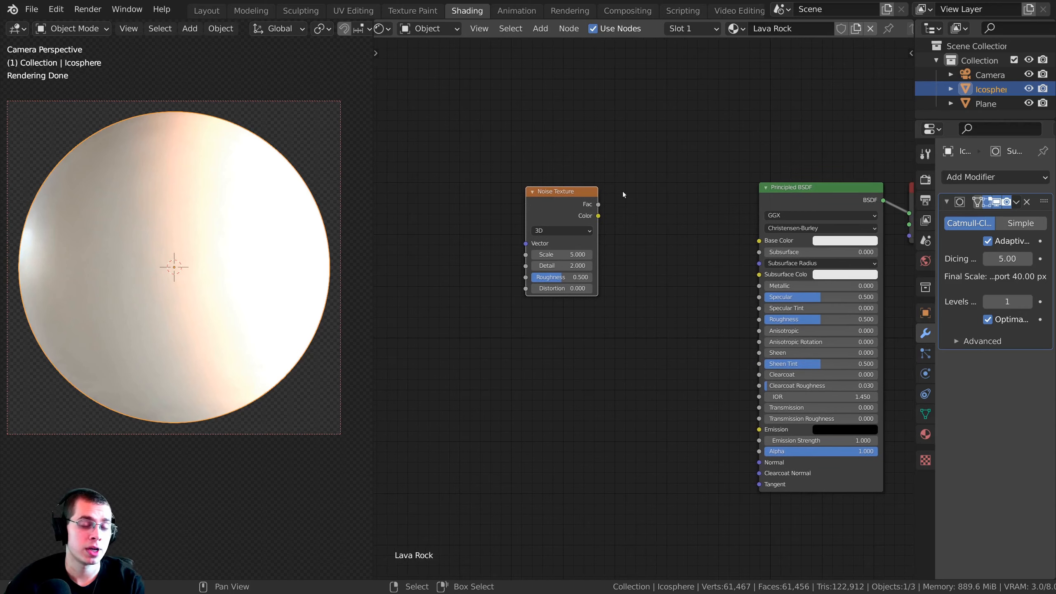
# Widen the shader editor at the viewport's expense and reposition the Noise Texture node.
pyautogui.scroll(-3, 603, 191)
pyautogui.moveTo(556, 189); pyautogui.dragTo(586, 194, button='middle')
pyautogui.moveTo(371, 195); pyautogui.dragTo(281, 195)
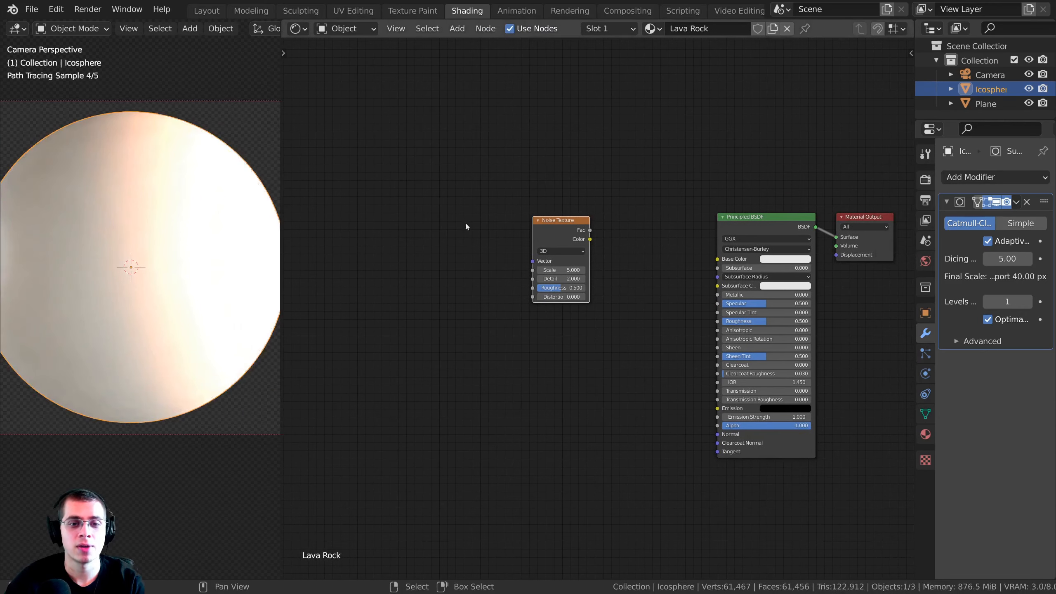
pyautogui.scroll(2, 499, 216)
pyautogui.moveTo(548, 206); pyautogui.dragTo(536, 208)
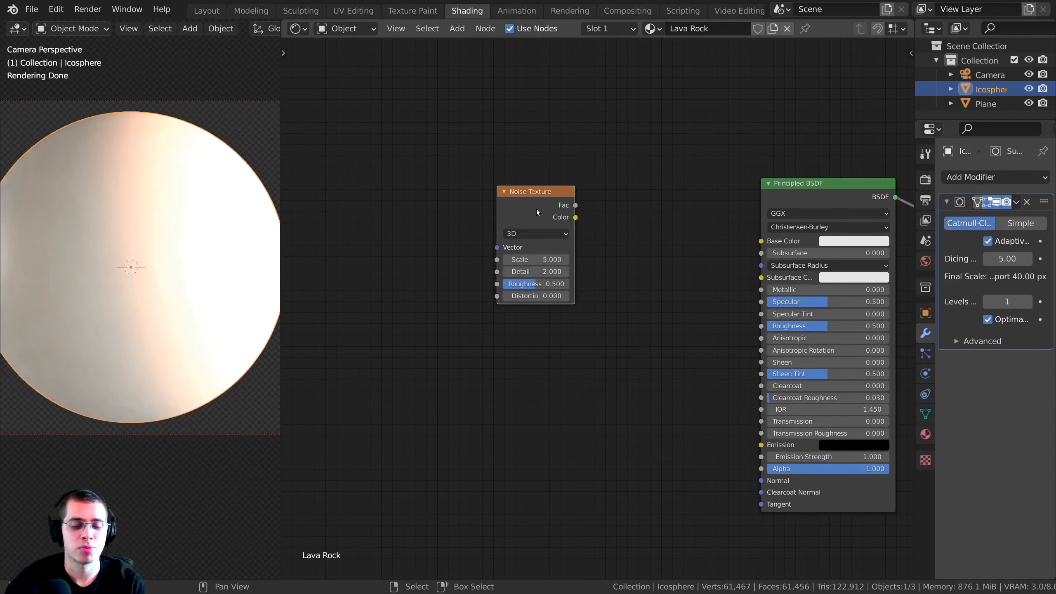
# Add connected Texture Coordinate and Mapping nodes to the Noise Texture with Node Wrangler.
pyautogui.scroll(-1, 573, 217)
pyautogui.moveTo(574, 217); pyautogui.dragTo(587, 235, button='middle')
pyautogui.hotkey('ctrl', 't')
pyautogui.moveTo(411, 132); pyautogui.dragTo(593, 141, button='middle')
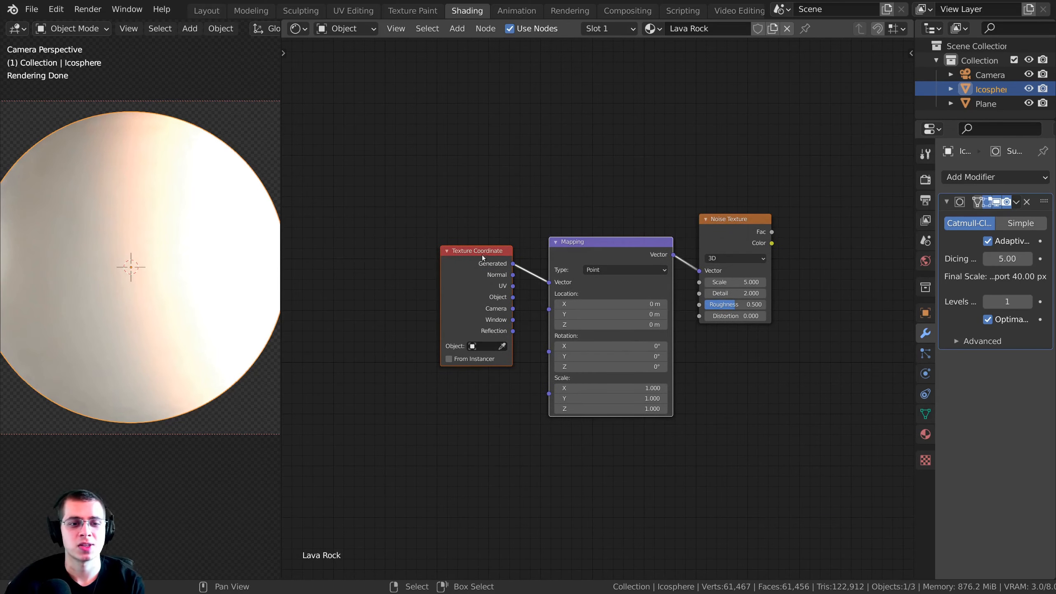
# Delete the Mapping node and connect the Texture Coordinate's Object output directly to the Noise Texture's Vector.
pyautogui.click(556, 259)
pyautogui.moveTo(560, 257); pyautogui.dragTo(495, 256, button='middle')
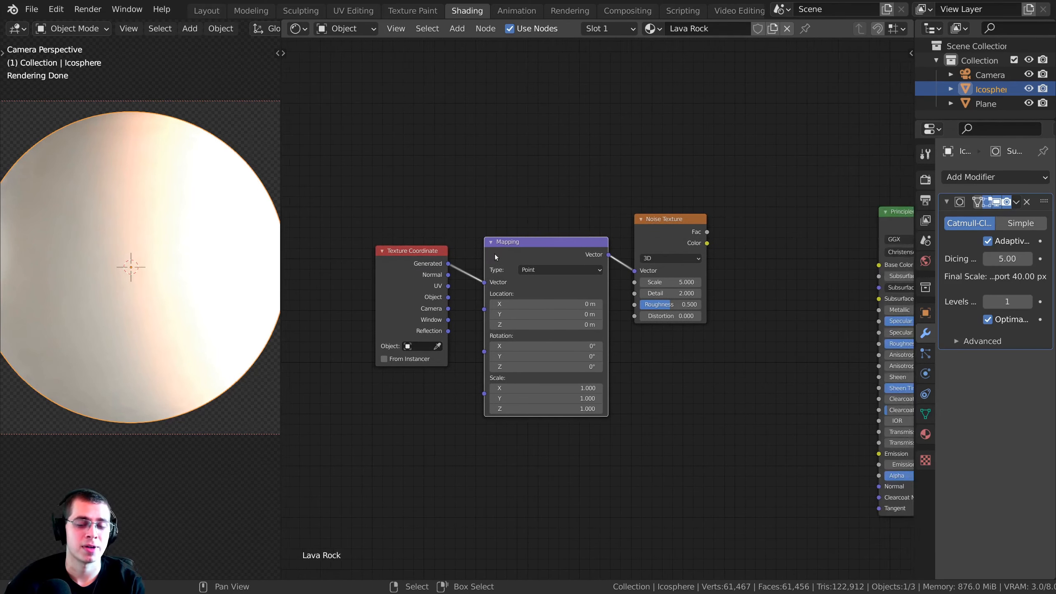
pyautogui.scroll(1, 496, 256)
pyautogui.moveTo(564, 237); pyautogui.dragTo(574, 184)
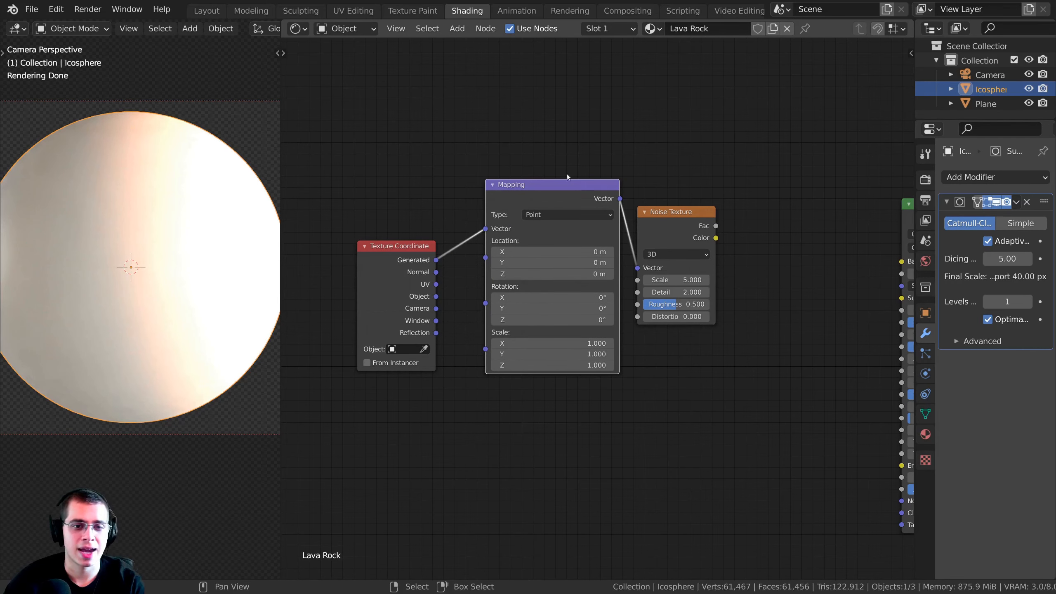
pyautogui.press('x')
pyautogui.moveTo(391, 310); pyautogui.dragTo(652, 253)
pyautogui.scroll(1, 495, 269)
pyautogui.moveTo(435, 214); pyautogui.dragTo(505, 208)
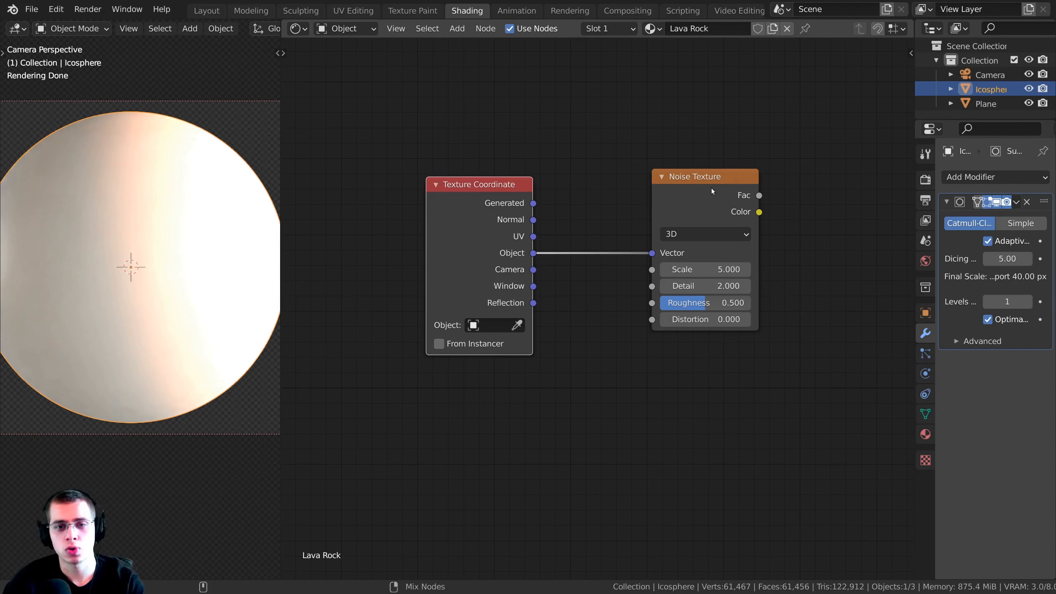
# Preview the Noise Texture on the icosphere and try Generated coordinates before reconnecting Object to its Vector input.
pyautogui.keyDown('ctrl'); pyautogui.keyDown('shift'); pyautogui.click(711, 188); pyautogui.keyUp('shift'); pyautogui.keyUp('ctrl')
pyautogui.moveTo(698, 190); pyautogui.dragTo(612, 196)
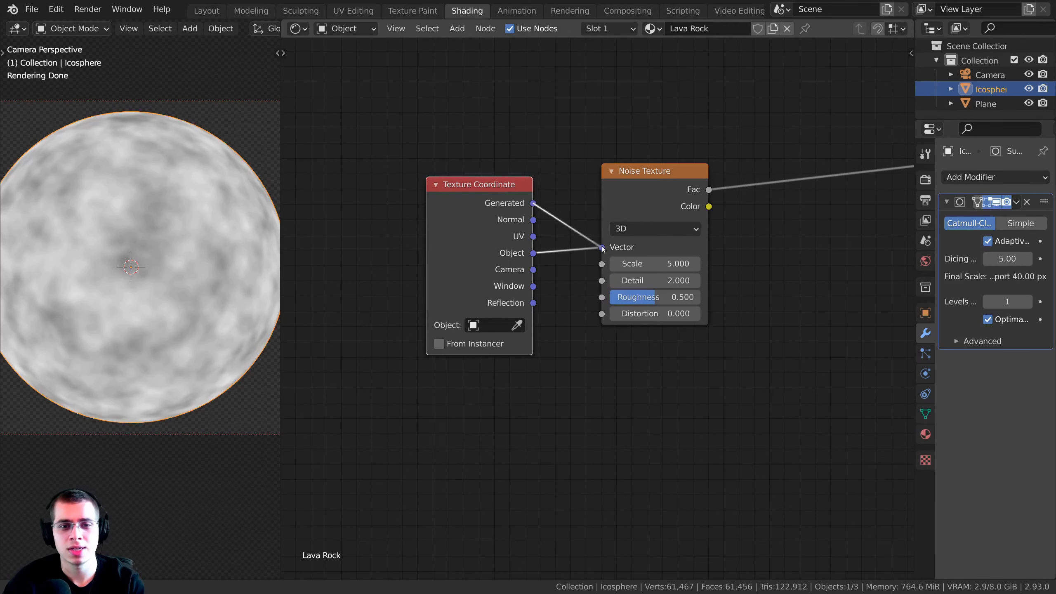
pyautogui.moveTo(533, 203); pyautogui.dragTo(602, 248)
pyautogui.moveTo(533, 253); pyautogui.dragTo(602, 248)
pyautogui.moveTo(638, 216); pyautogui.dragTo(644, 230)
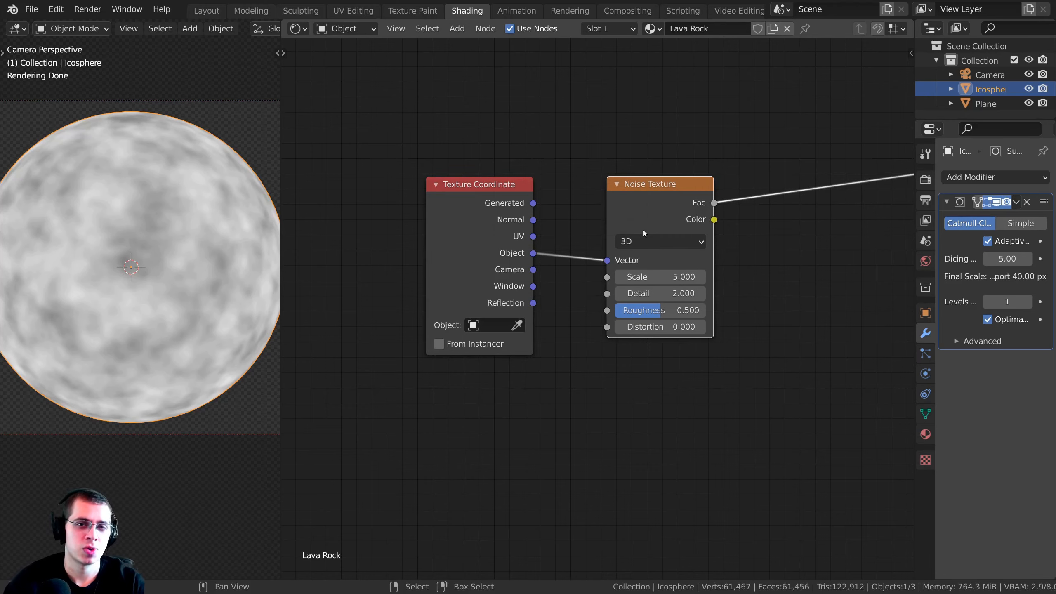
# Set the Noise Texture's Detail to 16.
pyautogui.moveTo(456, 216); pyautogui.dragTo(467, 220)
pyautogui.scroll(1, 492, 219)
pyautogui.moveTo(492, 220); pyautogui.dragTo(442, 218, button='middle')
pyautogui.moveTo(441, 218); pyautogui.dragTo(435, 216)
pyautogui.moveTo(435, 216); pyautogui.dragTo(428, 215, button='middle')
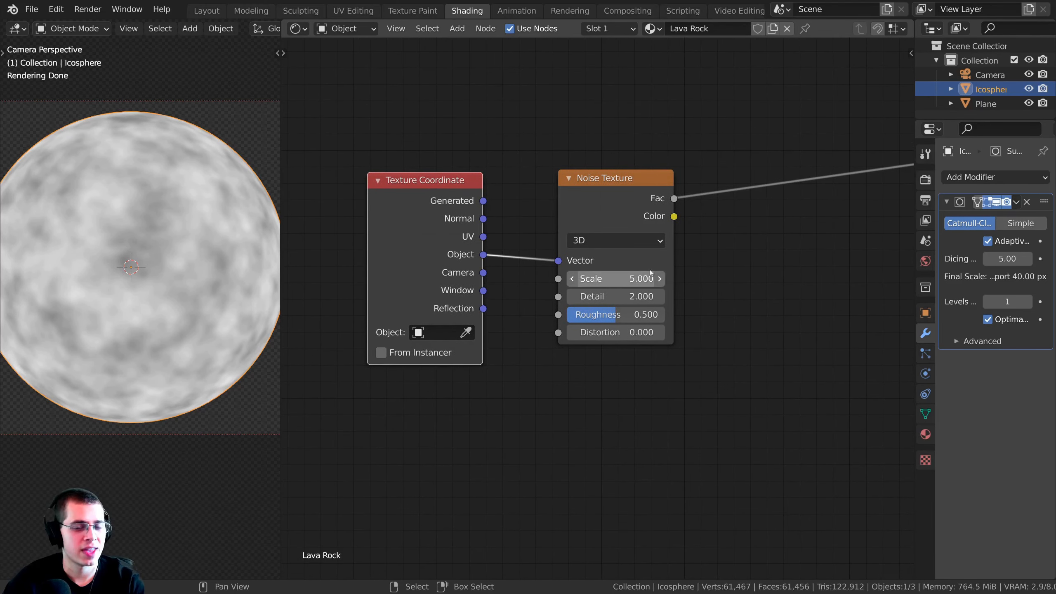
pyautogui.click(600, 294)
pyautogui.write('16')
pyautogui.press('Return')
pyautogui.scroll(1, 121, 316)
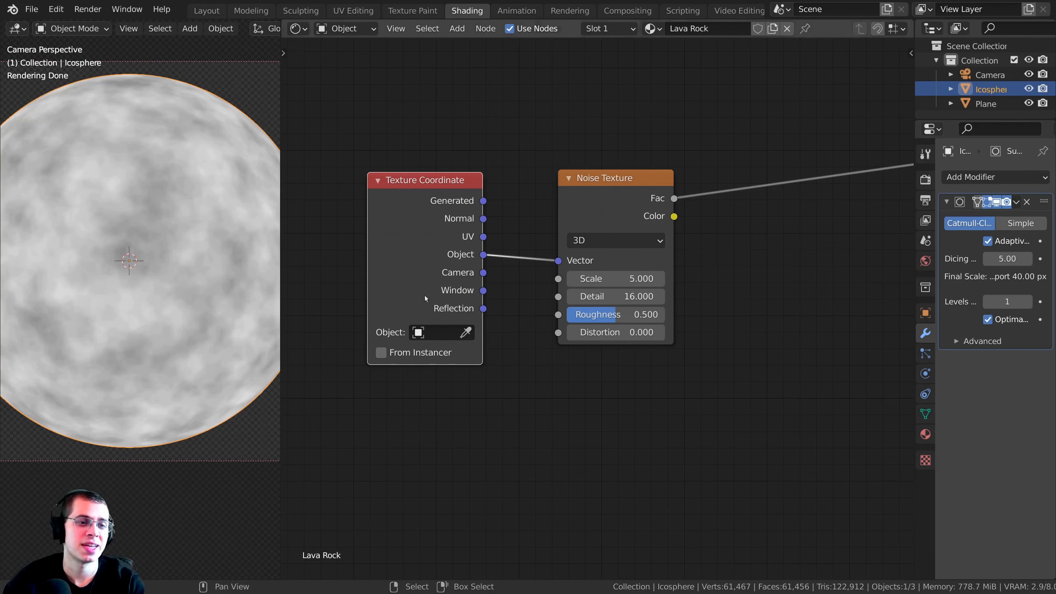
# Connect the Noise Texture's Fac output to the Principled BSDF's Base Color and adjust the shader node's position.
pyautogui.scroll(-3, 424, 295)
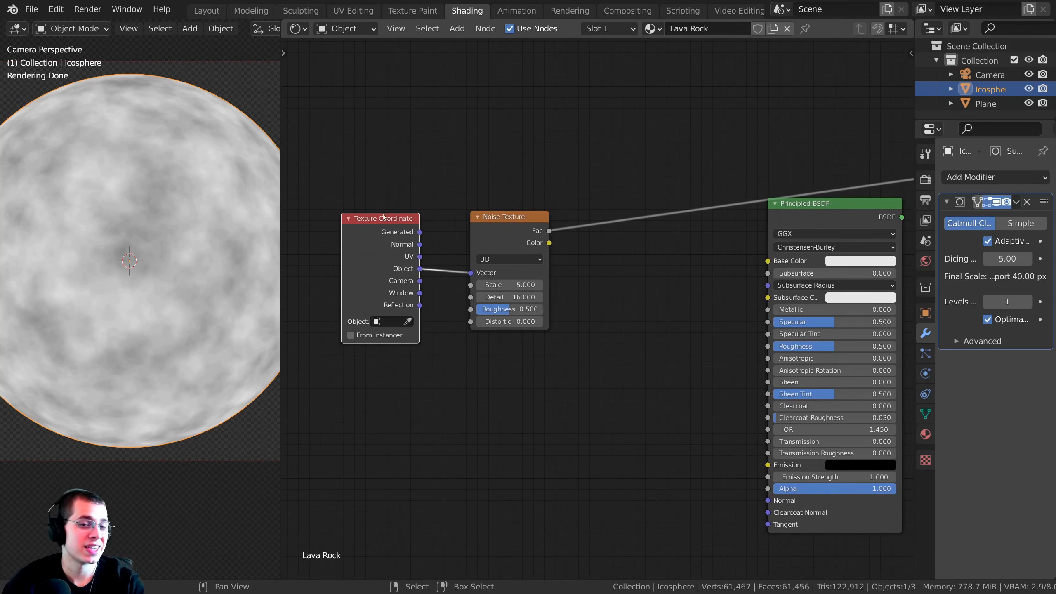
pyautogui.moveTo(550, 231); pyautogui.dragTo(790, 254)
pyautogui.moveTo(837, 211); pyautogui.dragTo(823, 217)
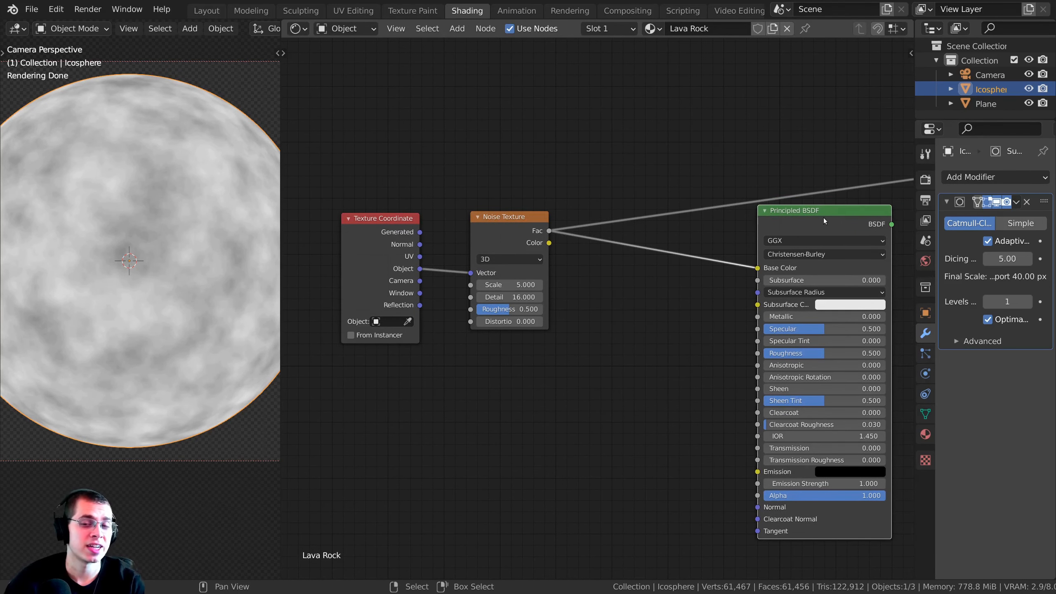
# Switch the icosphere preview to the Principled BSDF, reposition the shader node, and compare its shading with the raw Noise Texture.
pyautogui.moveTo(824, 218); pyautogui.dragTo(771, 221, button='middle')
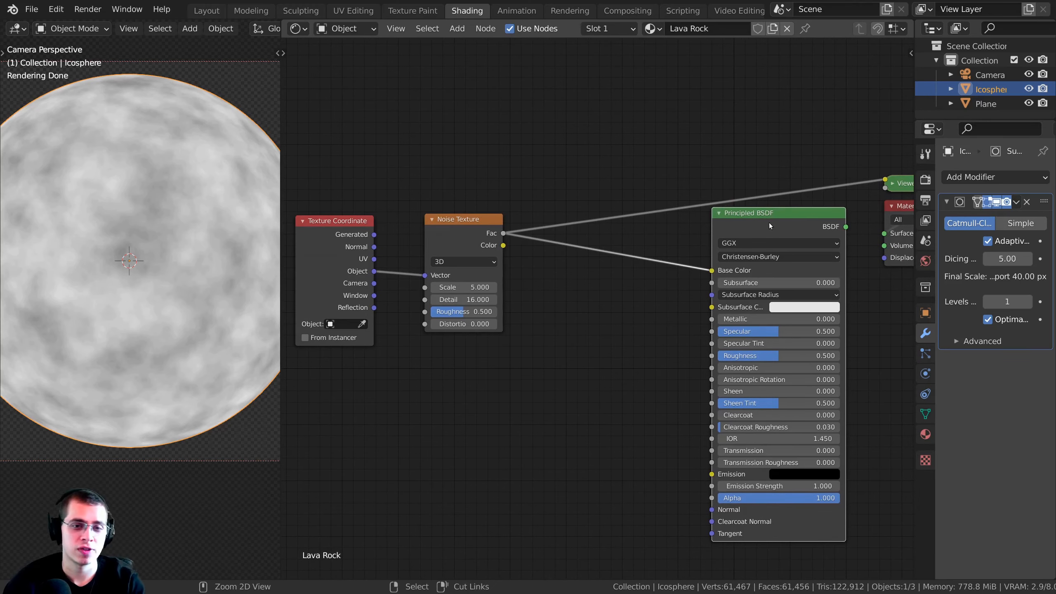
pyautogui.keyDown('ctrl'); pyautogui.keyDown('shift'); pyautogui.click(754, 223); pyautogui.keyUp('shift'); pyautogui.keyUp('ctrl')
pyautogui.moveTo(766, 219); pyautogui.dragTo(762, 208)
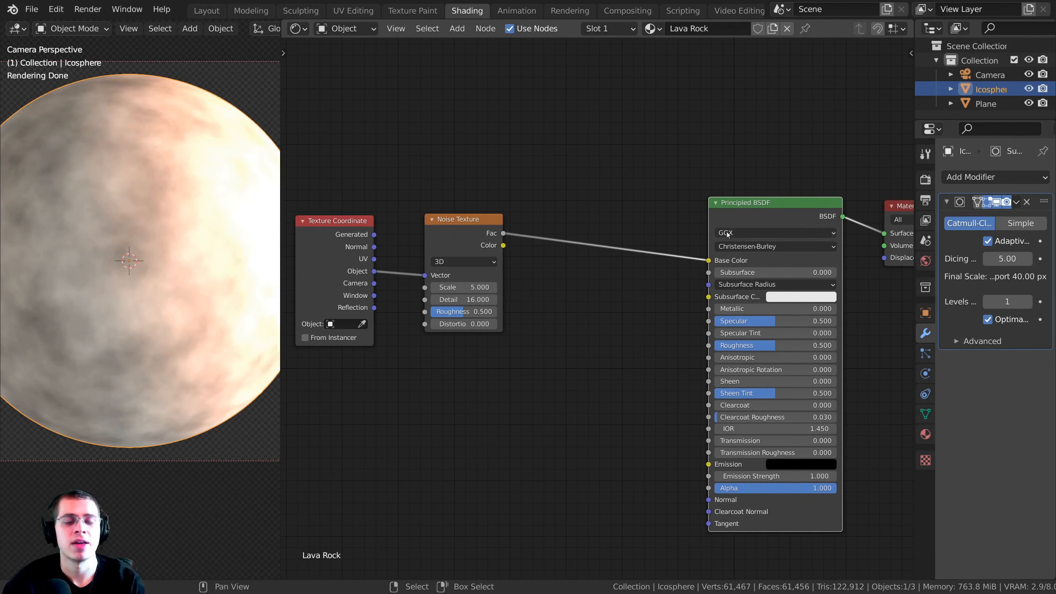
pyautogui.moveTo(739, 221); pyautogui.dragTo(738, 227, button='middle')
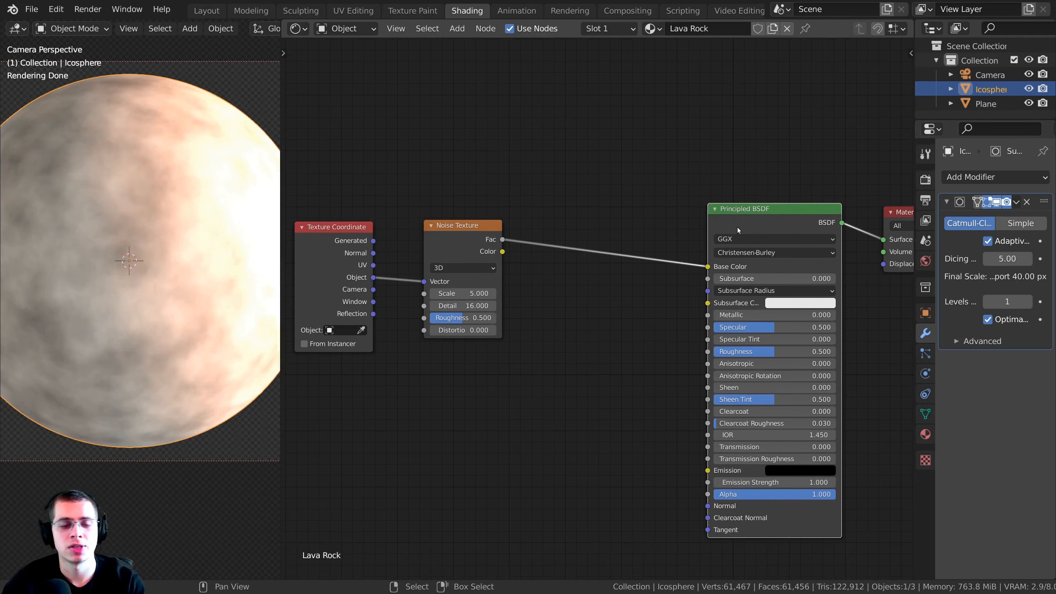
pyautogui.moveTo(738, 227); pyautogui.dragTo(741, 240)
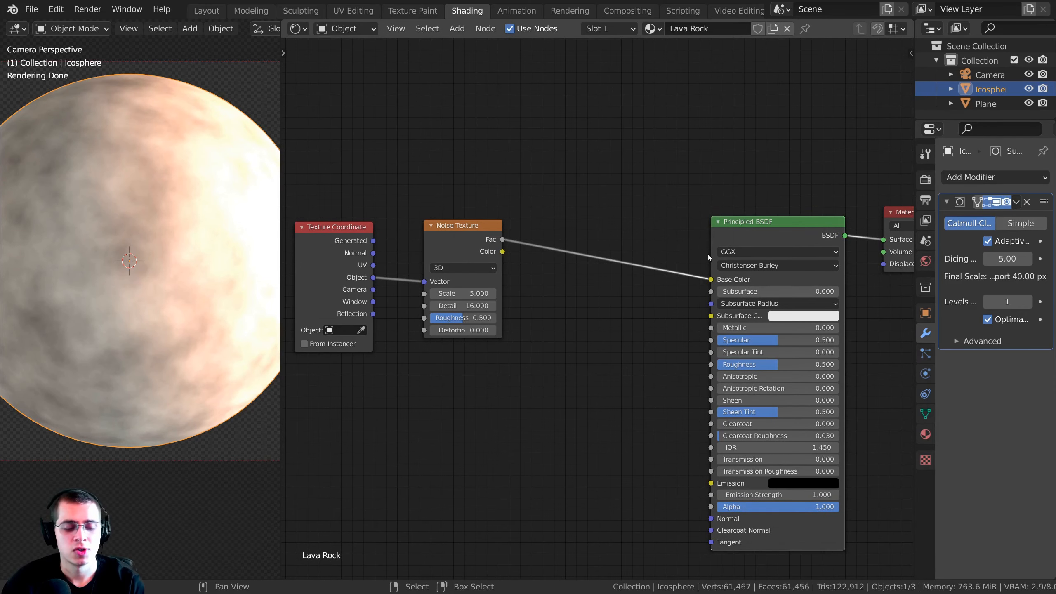
pyautogui.keyDown('ctrl'); pyautogui.keyDown('shift'); pyautogui.click(464, 228); pyautogui.keyUp('shift'); pyautogui.keyUp('ctrl')
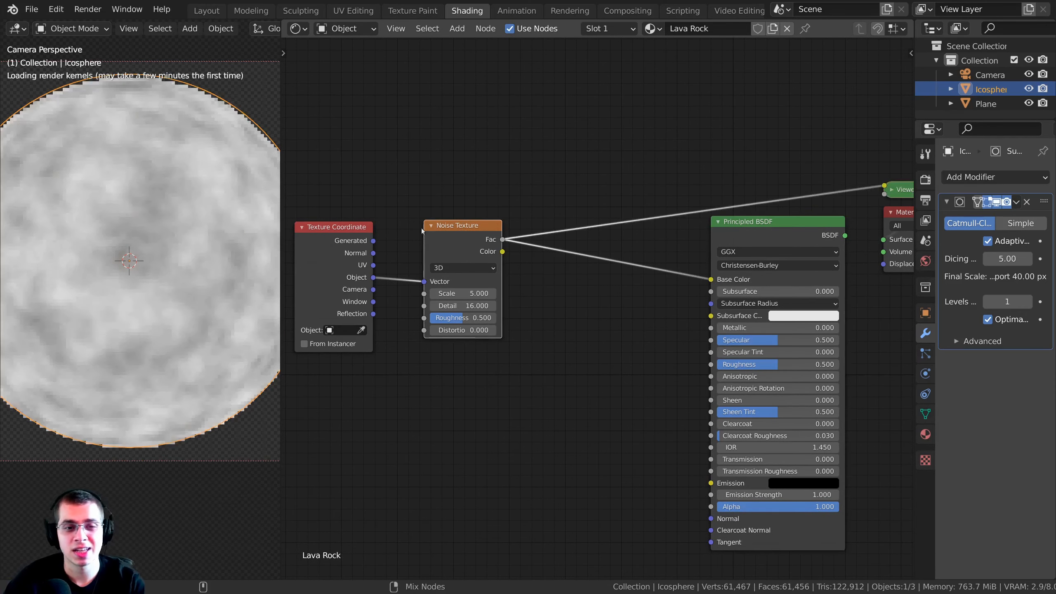
pyautogui.keyDown('ctrl'); pyautogui.keyDown('shift'); pyautogui.click(803, 232); pyautogui.keyUp('shift'); pyautogui.keyUp('ctrl')
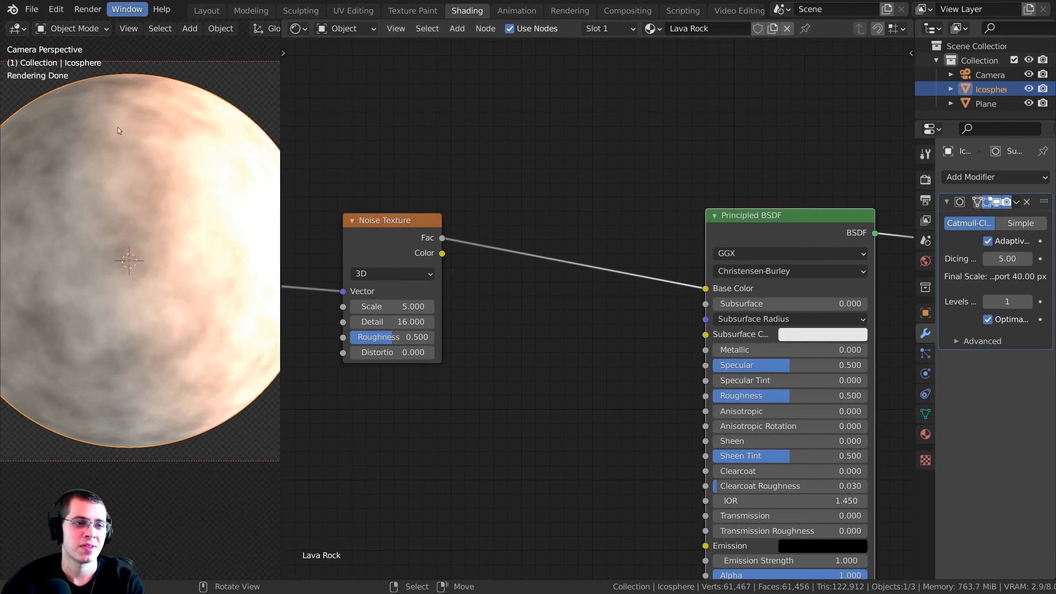
pyautogui.keyDown('shift'); pyautogui.moveTo(121, 166); pyautogui.dragTo(110, 194, button='middle'); pyautogui.keyUp('shift')
pyautogui.scroll(-1, 167, 216)
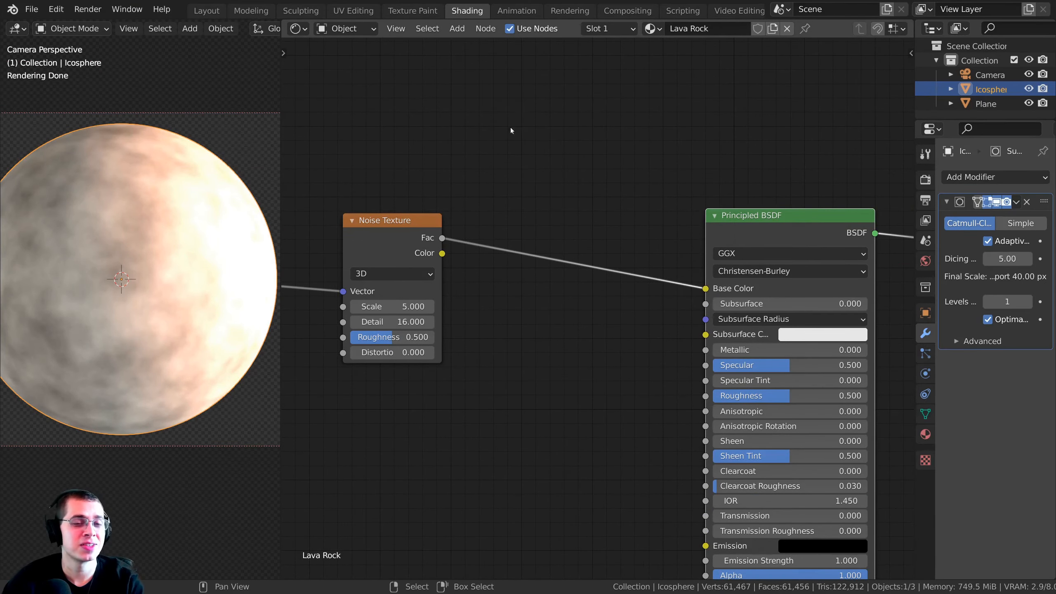
# Insert a ColorRamp node between the Noise Texture's Fac output and the Principled BSDF's Base Color.
pyautogui.hotkey('shift', 'a')
pyautogui.click(540, 133)
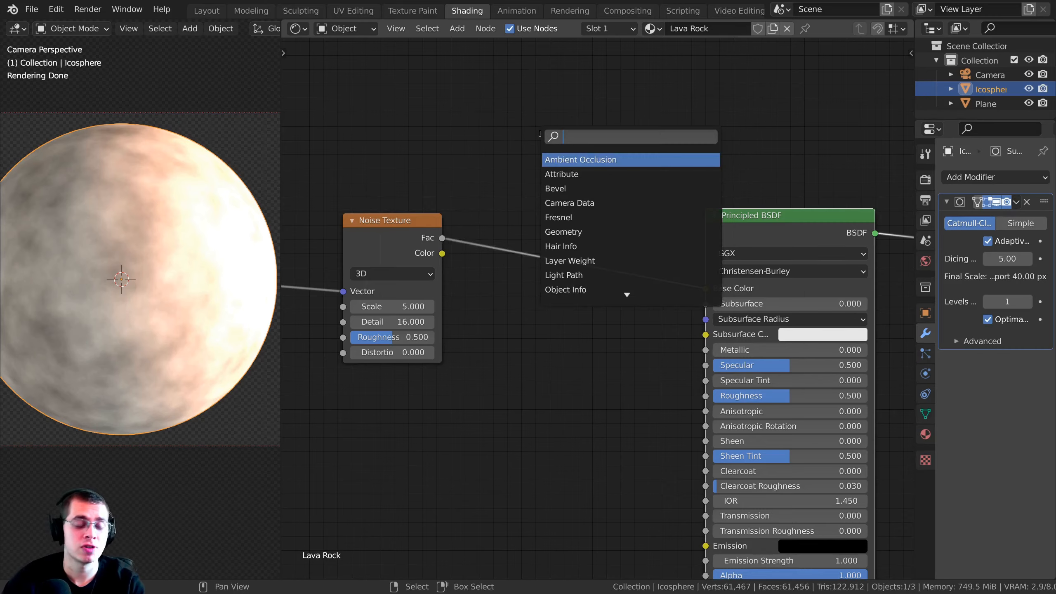
pyautogui.write('col')
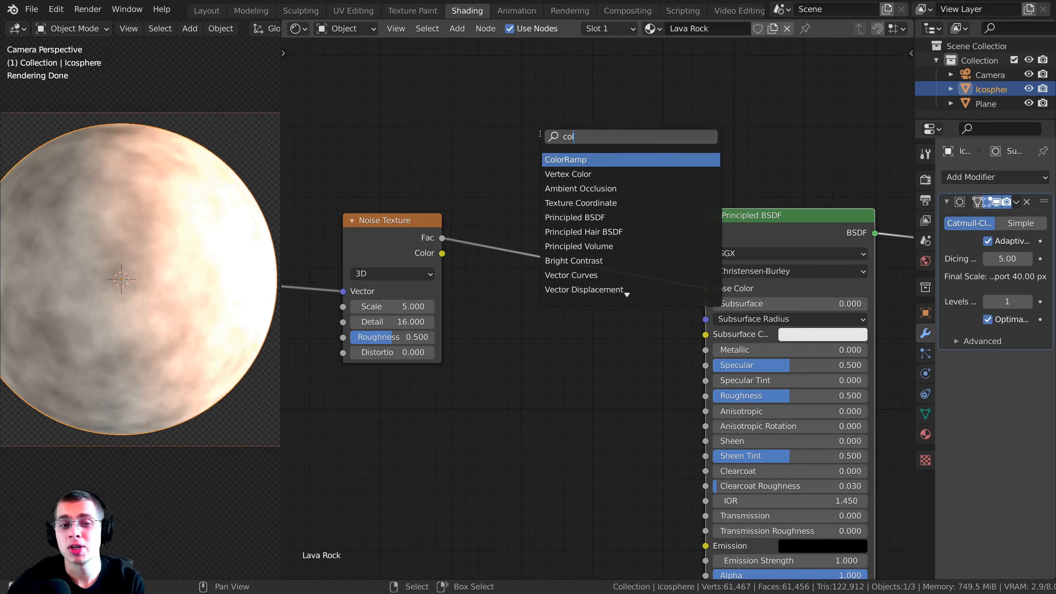
pyautogui.click(574, 159)
pyautogui.click(526, 238)
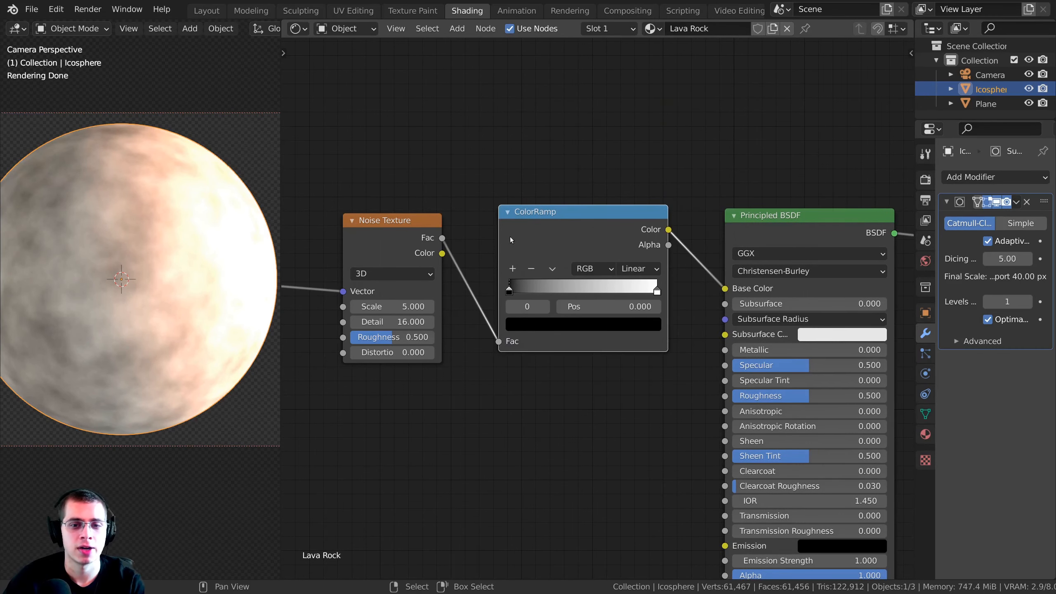
pyautogui.scroll(1, 510, 240)
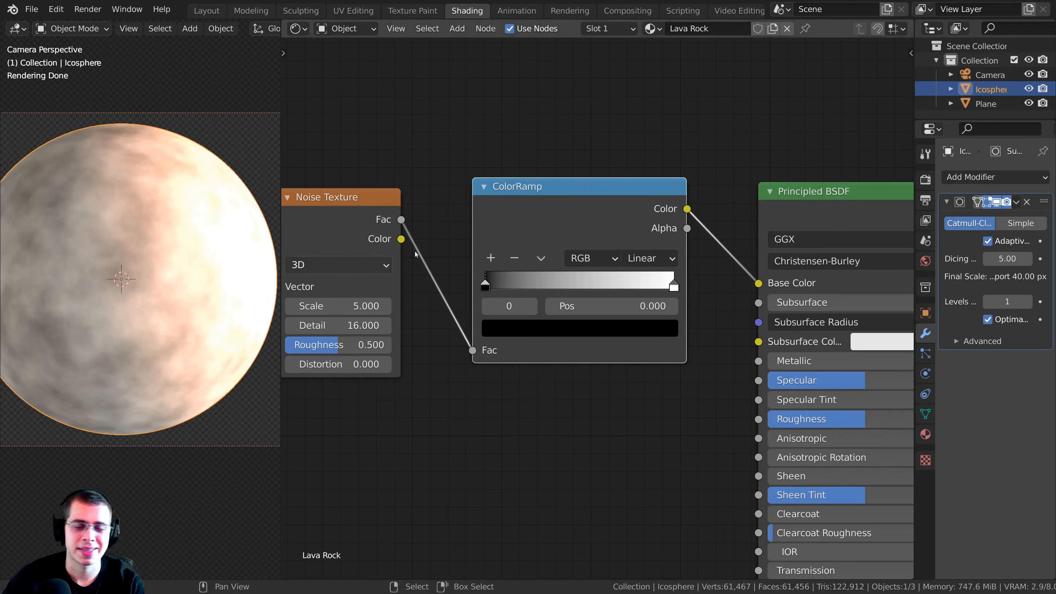
pyautogui.moveTo(531, 231); pyautogui.dragTo(536, 237)
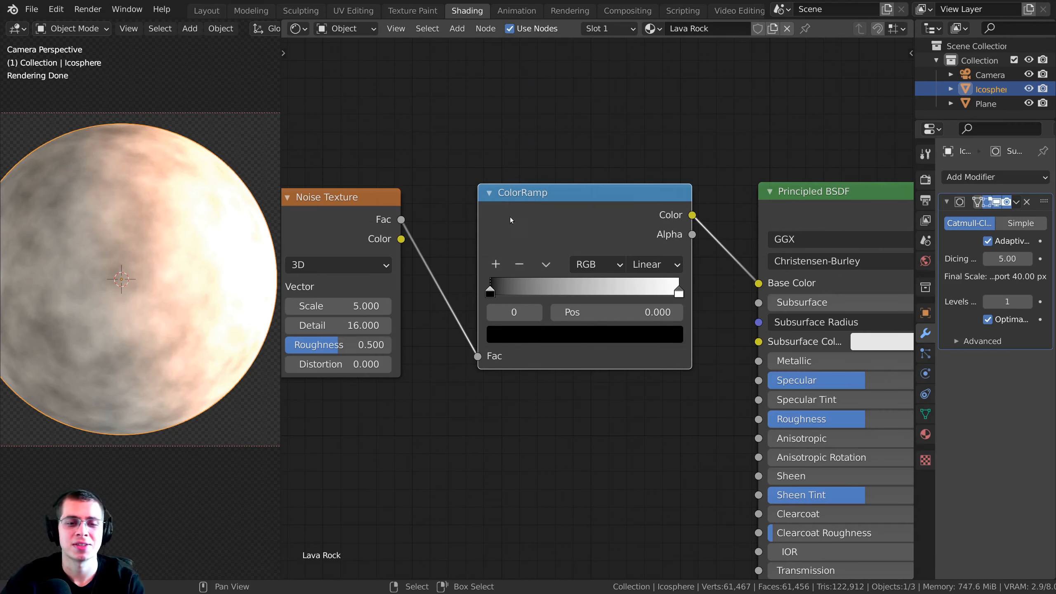
# Move the ColorRamp's black stop to position 0.360 and set the white stop's color to reddish brown, hex 6D392C.
pyautogui.moveTo(490, 290); pyautogui.dragTo(563, 291)
pyautogui.click(677, 290)
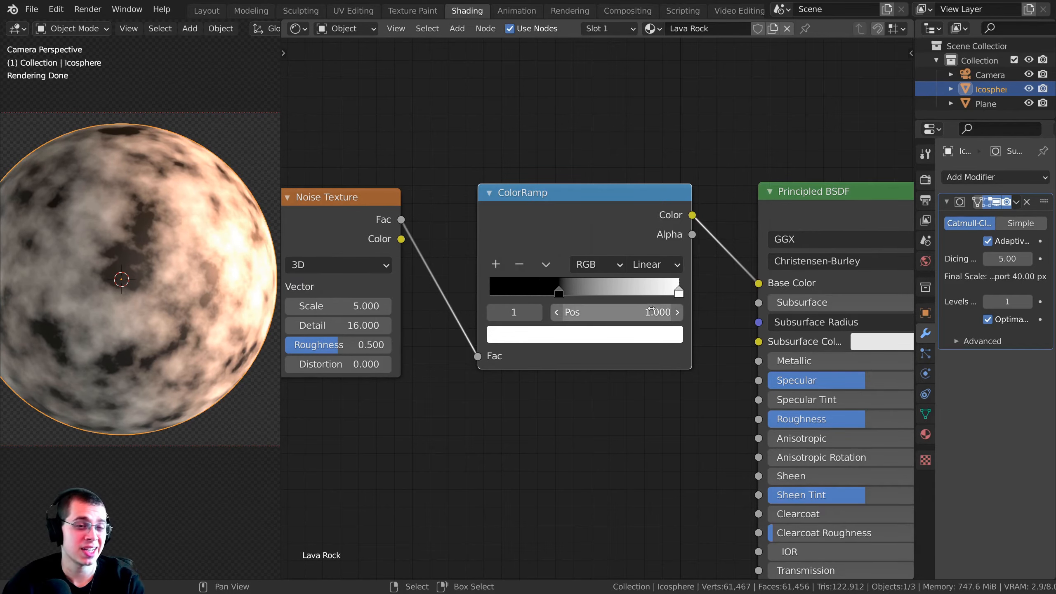
pyautogui.click(607, 336)
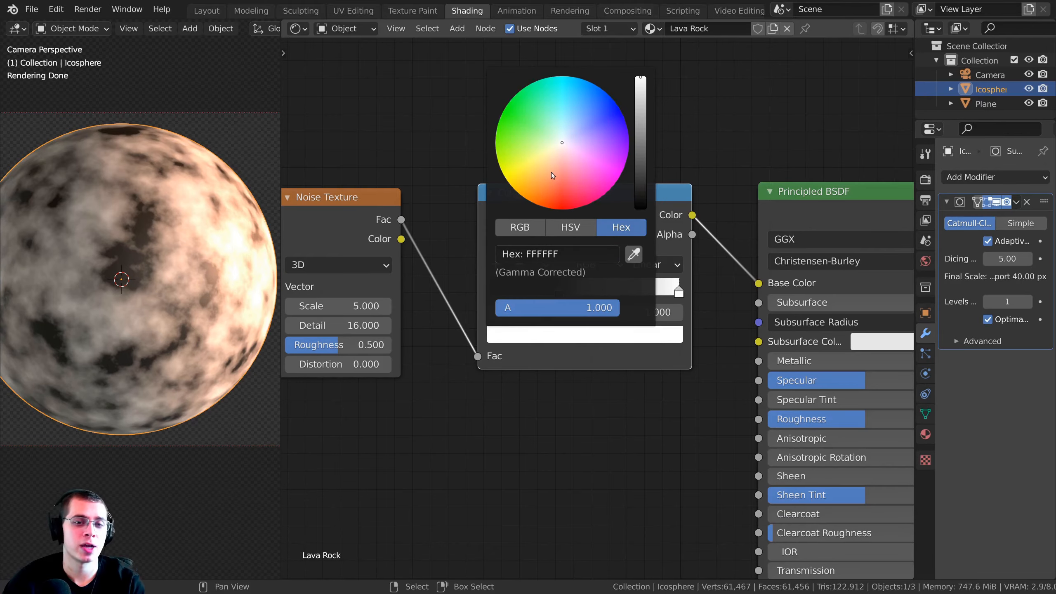
pyautogui.moveTo(551, 171); pyautogui.dragTo(550, 178)
pyautogui.moveTo(644, 98); pyautogui.dragTo(642, 150)
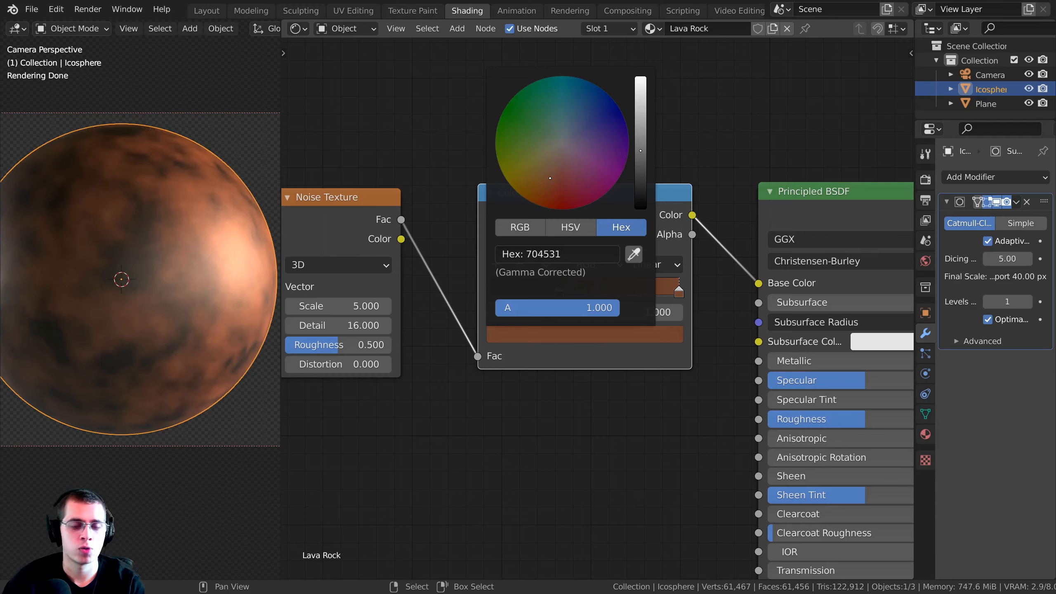
pyautogui.moveTo(550, 178); pyautogui.dragTo(549, 184)
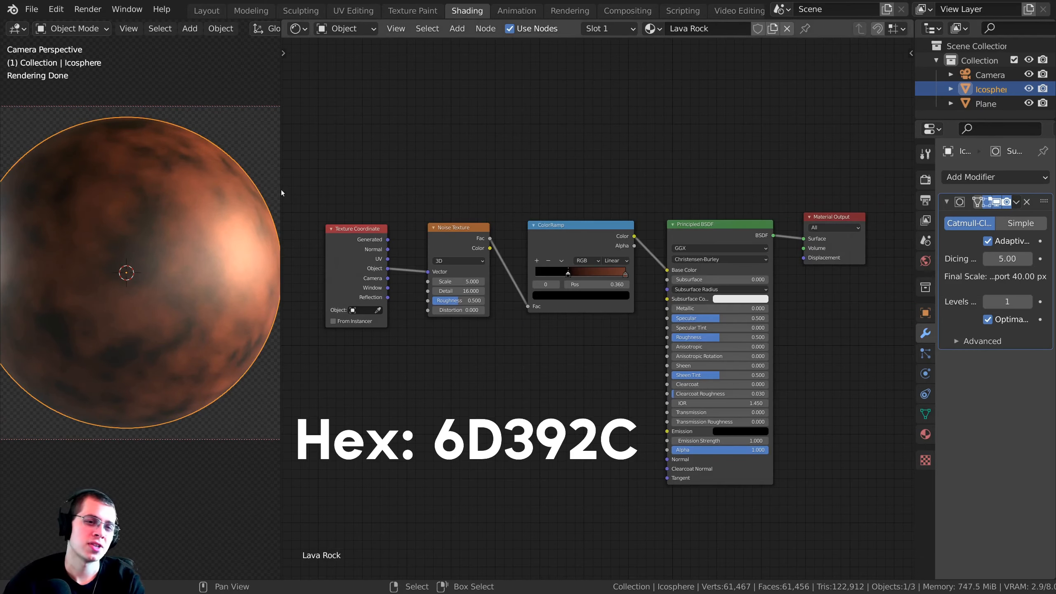
# Widen the 3D viewport and connect the Noise Texture's Fac output to the Principled BSDF's Roughness.
pyautogui.moveTo(281, 190); pyautogui.dragTo(341, 189)
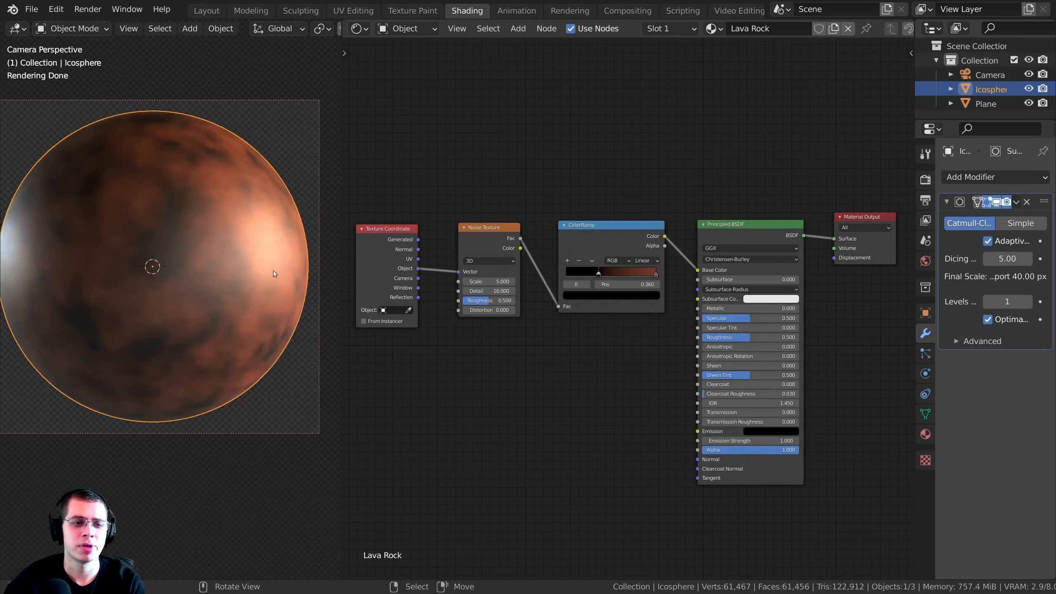
pyautogui.scroll(3, 558, 206)
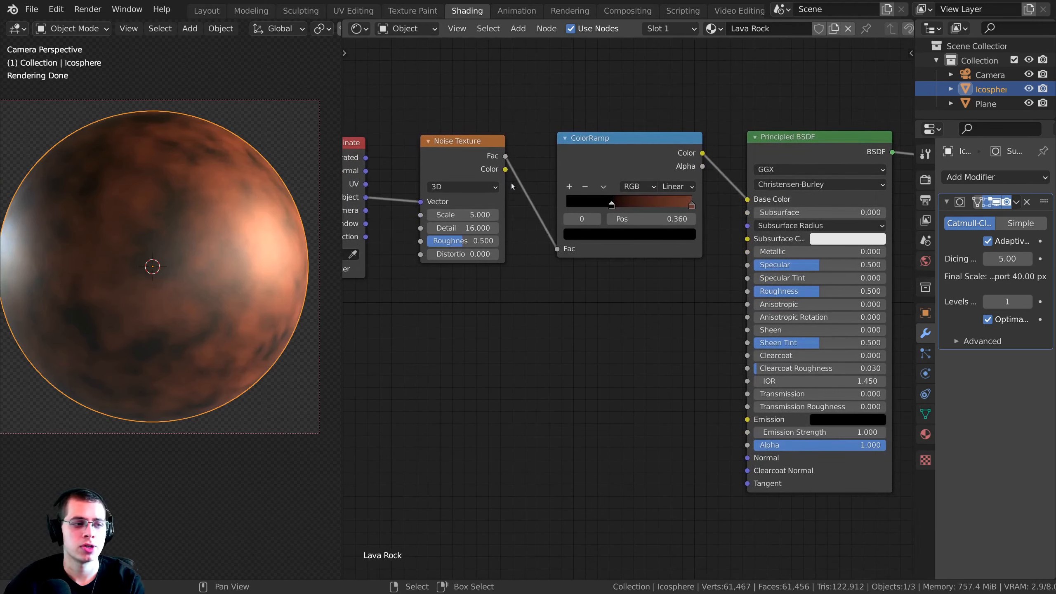
pyautogui.moveTo(506, 156); pyautogui.dragTo(748, 291)
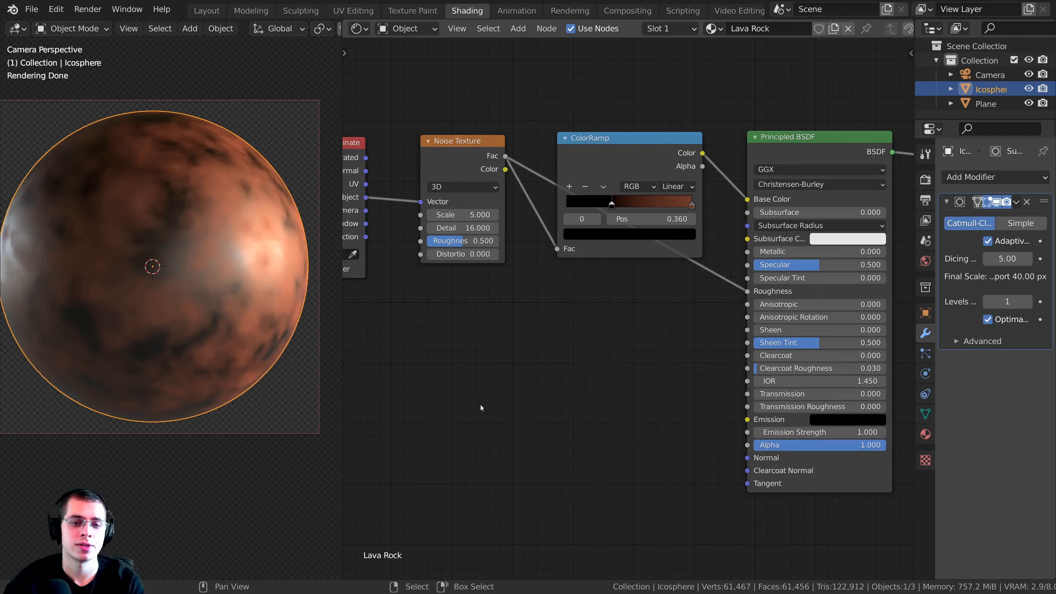
pyautogui.moveTo(635, 282); pyautogui.dragTo(613, 297, button='middle')
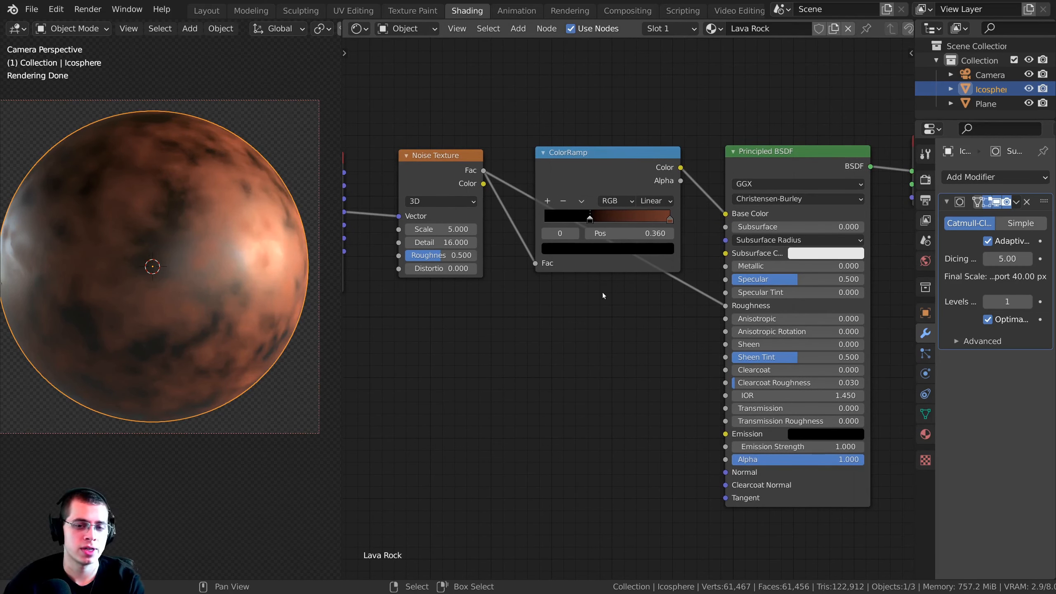
# Insert a second ColorRamp between the Noise Texture's Fac and the Roughness input, spacing the two ramps apart vertically.
pyautogui.hotkey('shift', 'a')
pyautogui.click(599, 292)
pyautogui.write('col')
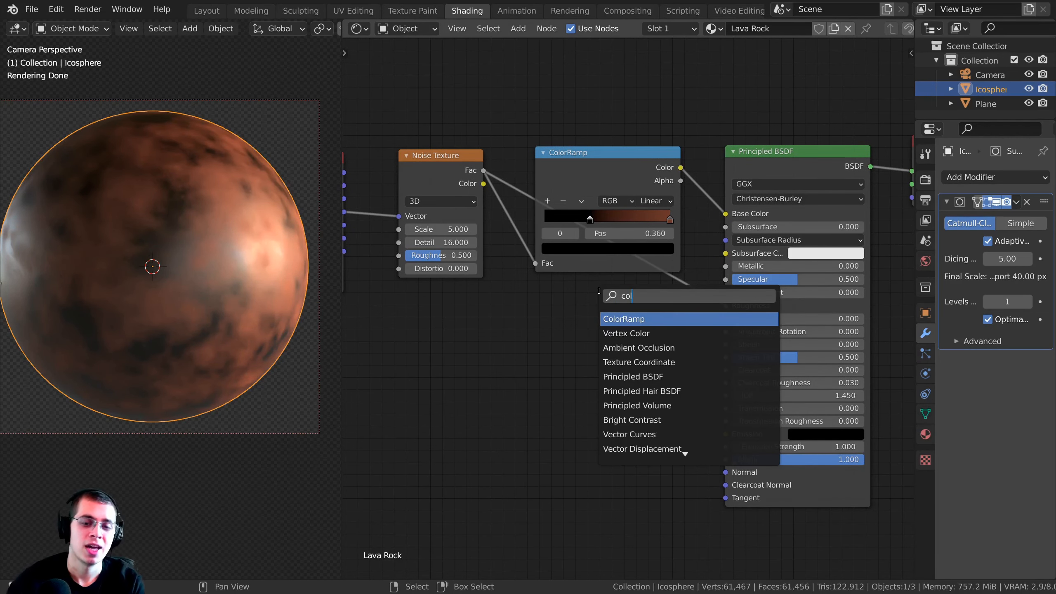
pyautogui.click(619, 319)
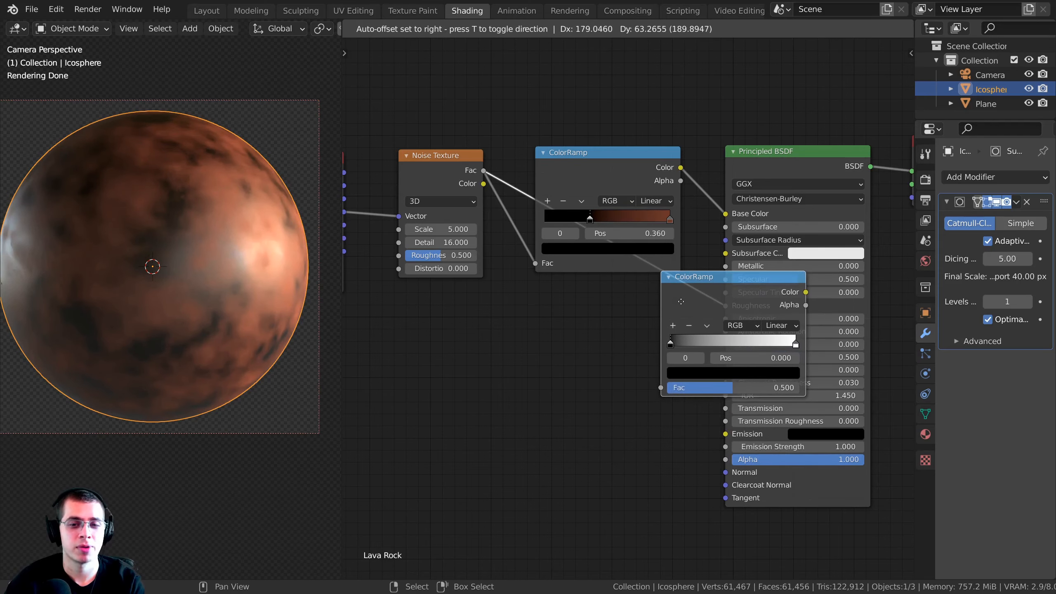
pyautogui.click(688, 298)
pyautogui.moveTo(630, 297); pyautogui.dragTo(636, 303)
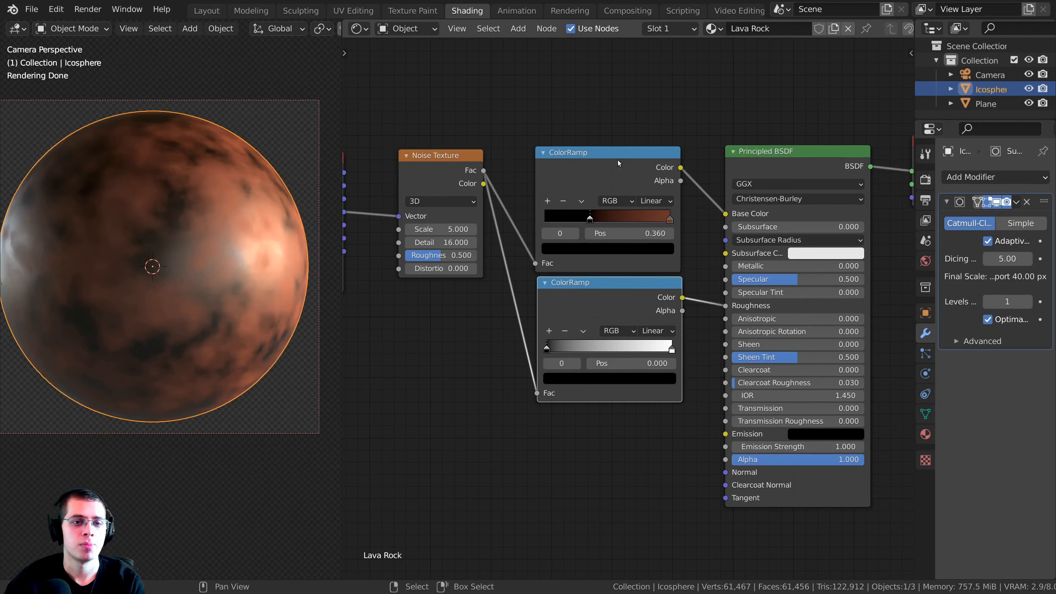
pyautogui.moveTo(617, 160); pyautogui.dragTo(624, 117)
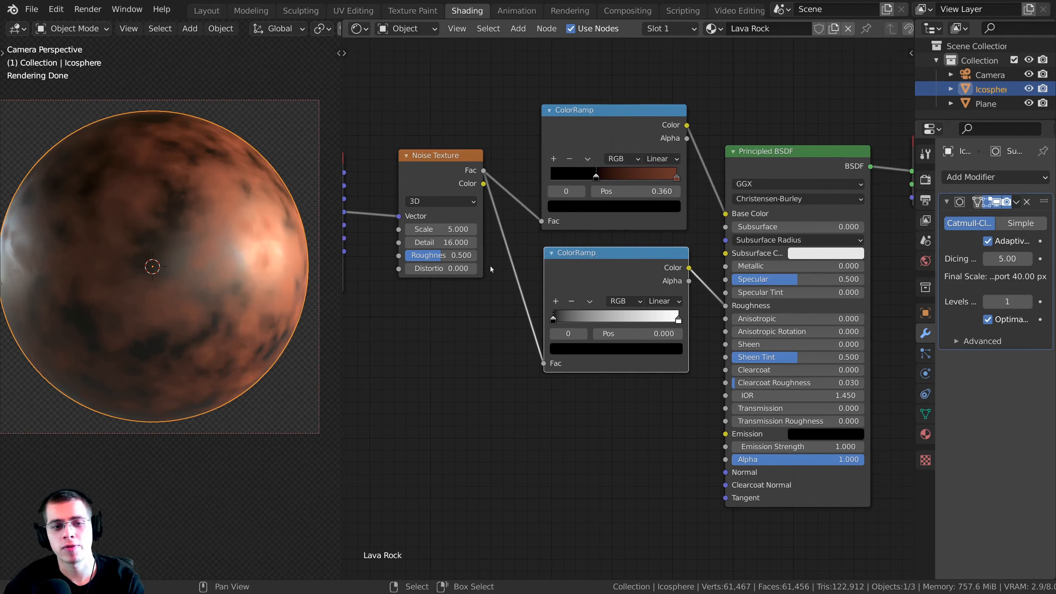
# Set the black stop of the Roughness ColorRamp to light gray, hex A8A8A8.
pyautogui.scroll(2, 533, 358)
pyautogui.click(535, 368)
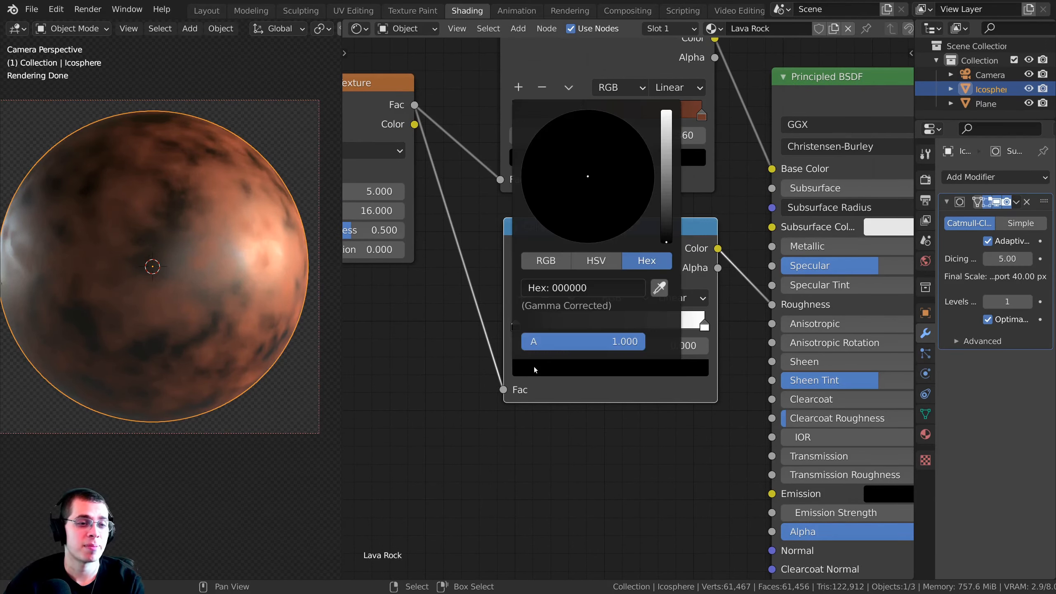
pyautogui.moveTo(663, 224); pyautogui.dragTo(666, 155)
pyautogui.click(558, 370)
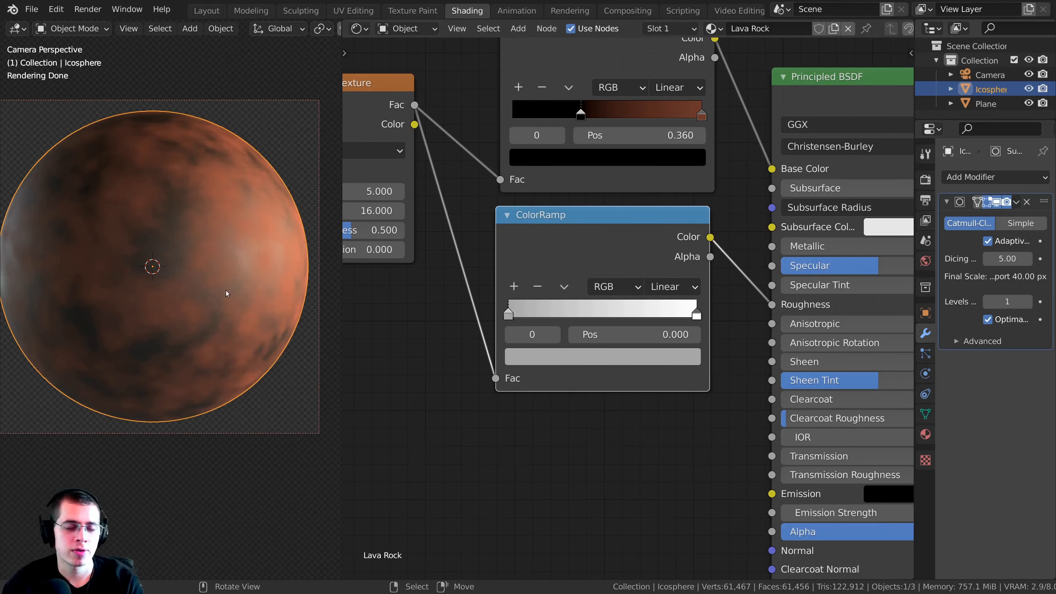
pyautogui.click(574, 358)
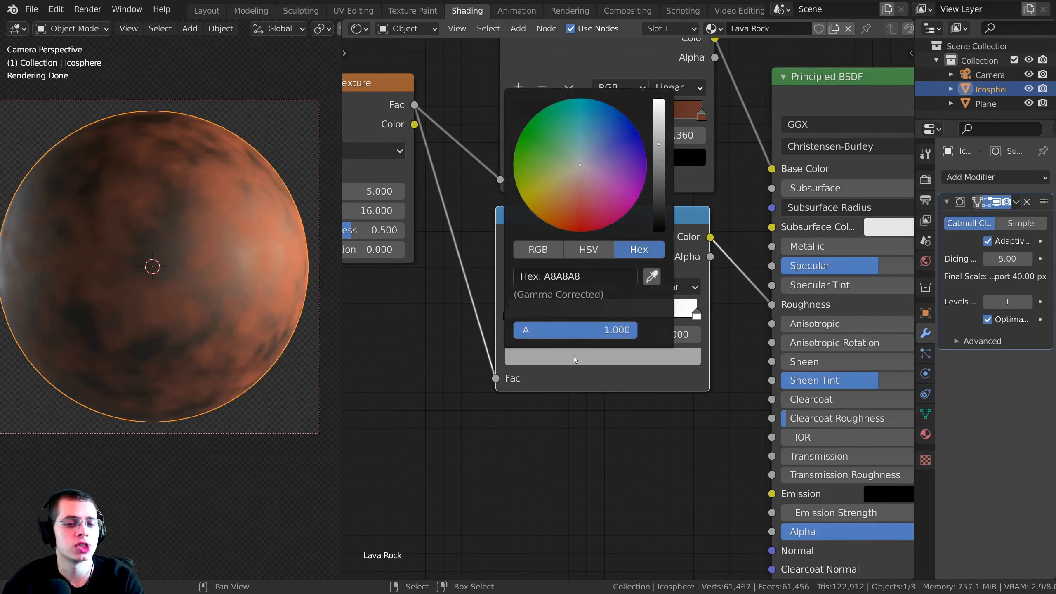
# Connect the Noise Texture's Fac output to the Principled BSDF's Normal input.
pyautogui.scroll(-4, 540, 387)
pyautogui.moveTo(536, 389); pyautogui.dragTo(605, 328, button='middle')
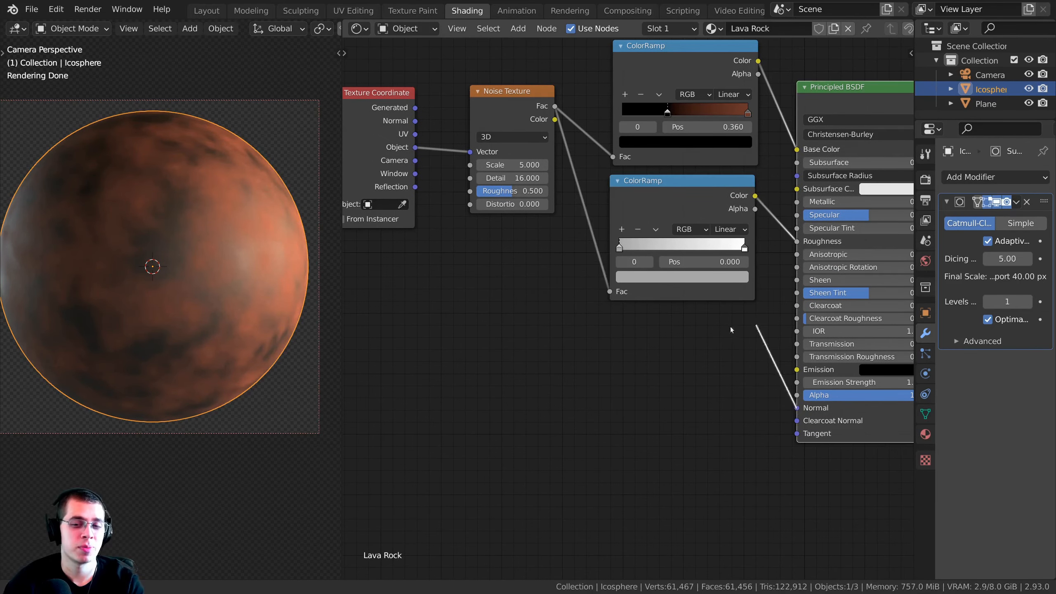
pyautogui.moveTo(796, 408); pyautogui.dragTo(632, 354)
pyautogui.moveTo(503, 122); pyautogui.dragTo(796, 409)
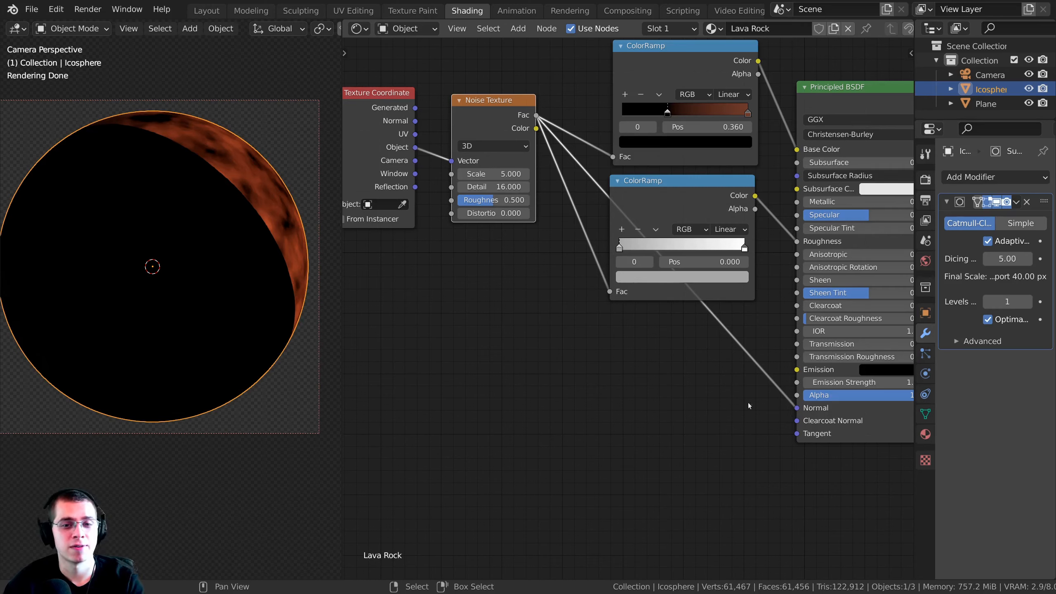
# Insert a Bump node into the link to the shader's Normal and reroute the Noise Texture's Fac to the Bump's Height input.
pyautogui.hotkey('shift', 'a')
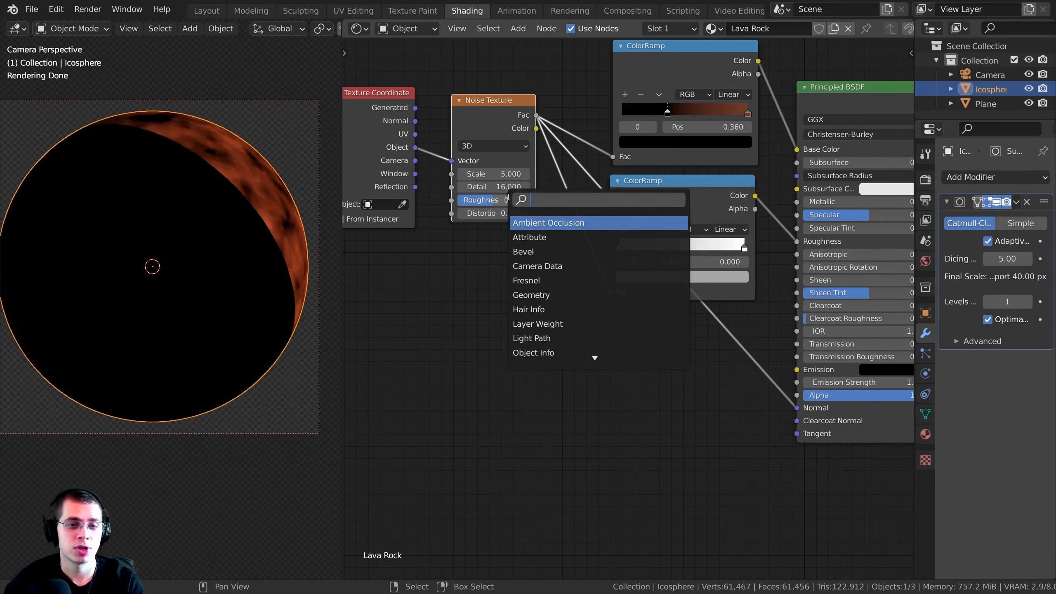
pyautogui.write('bum')
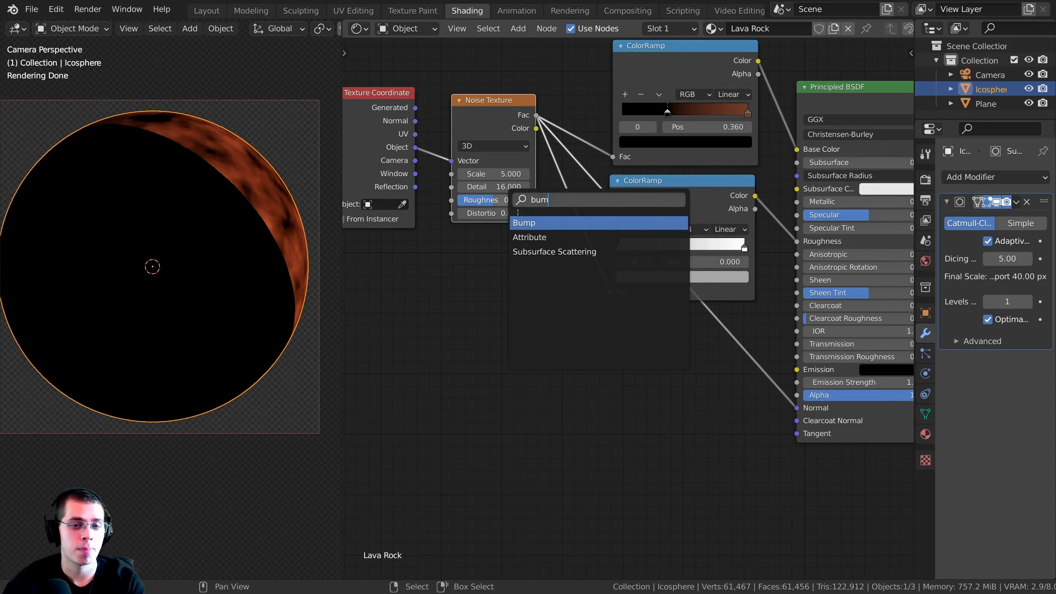
pyautogui.click(523, 222)
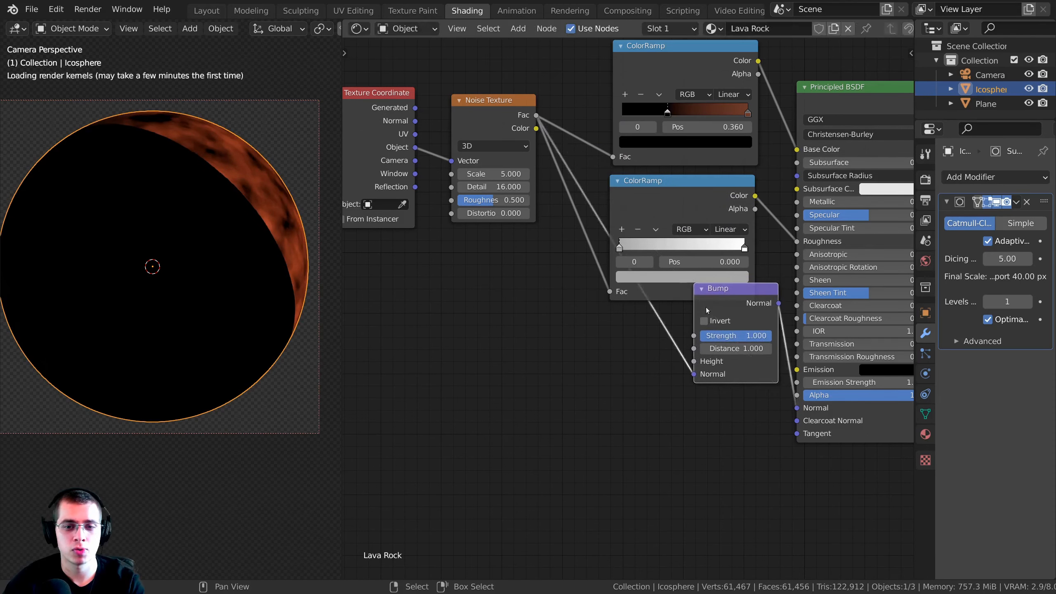
pyautogui.moveTo(684, 326); pyautogui.dragTo(665, 353)
pyautogui.moveTo(510, 113); pyautogui.dragTo(483, 119)
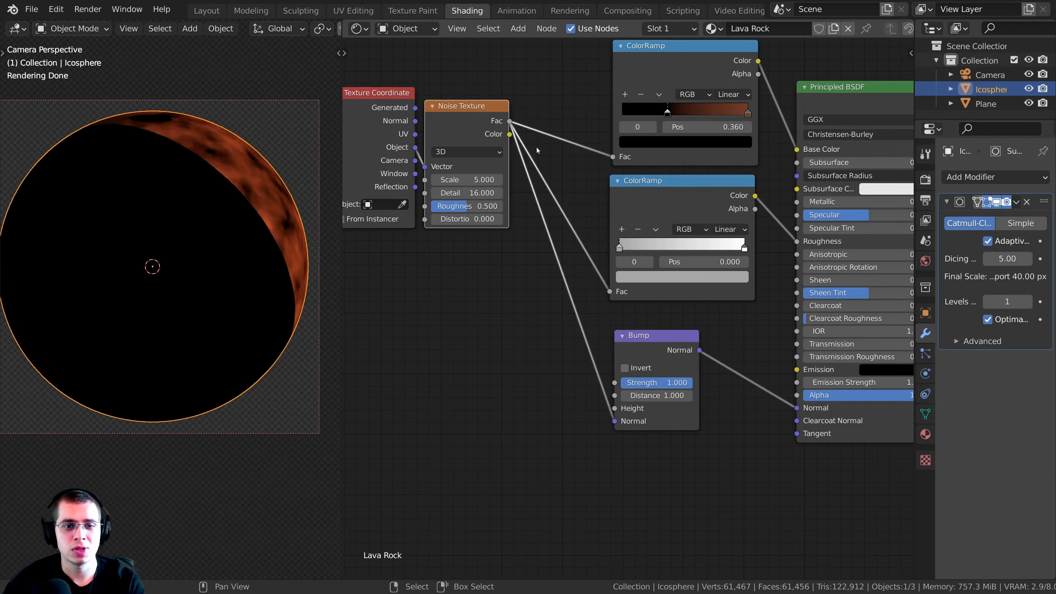
pyautogui.moveTo(616, 425); pyautogui.dragTo(615, 408)
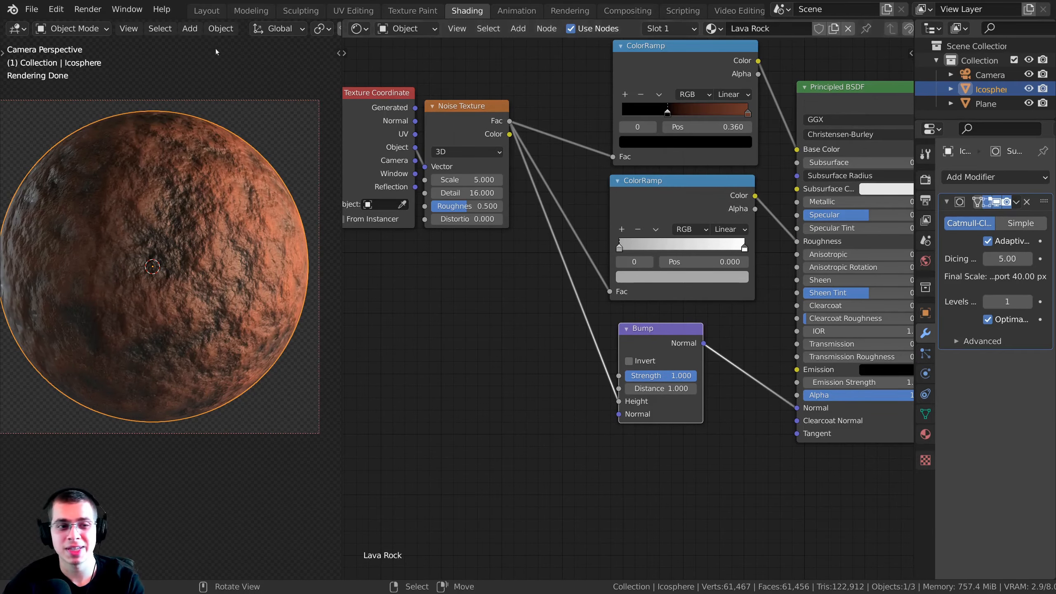
pyautogui.scroll(3, 144, 318)
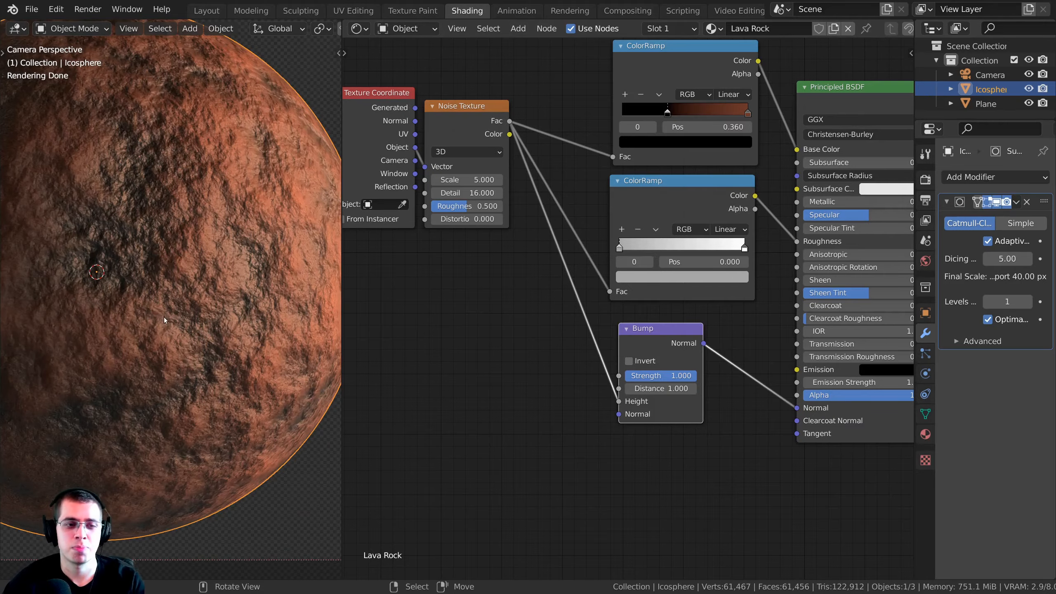
# Set the Bump node's Distance to 1.1, save the file, and move the node up beneath the Roughness ColorRamp.
pyautogui.scroll(-2, 54, 126)
pyautogui.scroll(-2, 745, 235)
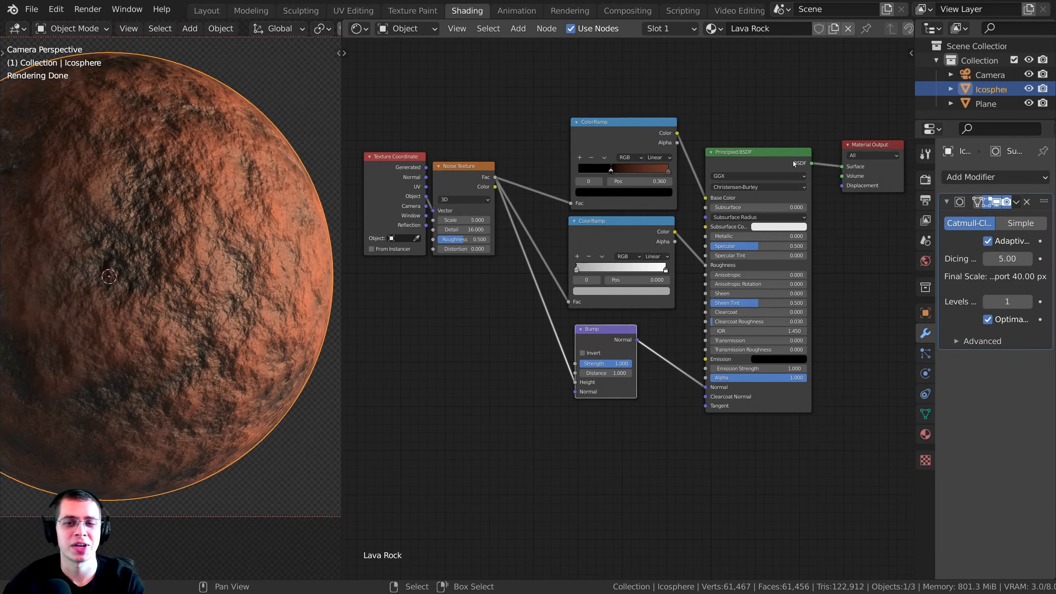
pyautogui.moveTo(793, 160); pyautogui.dragTo(806, 152)
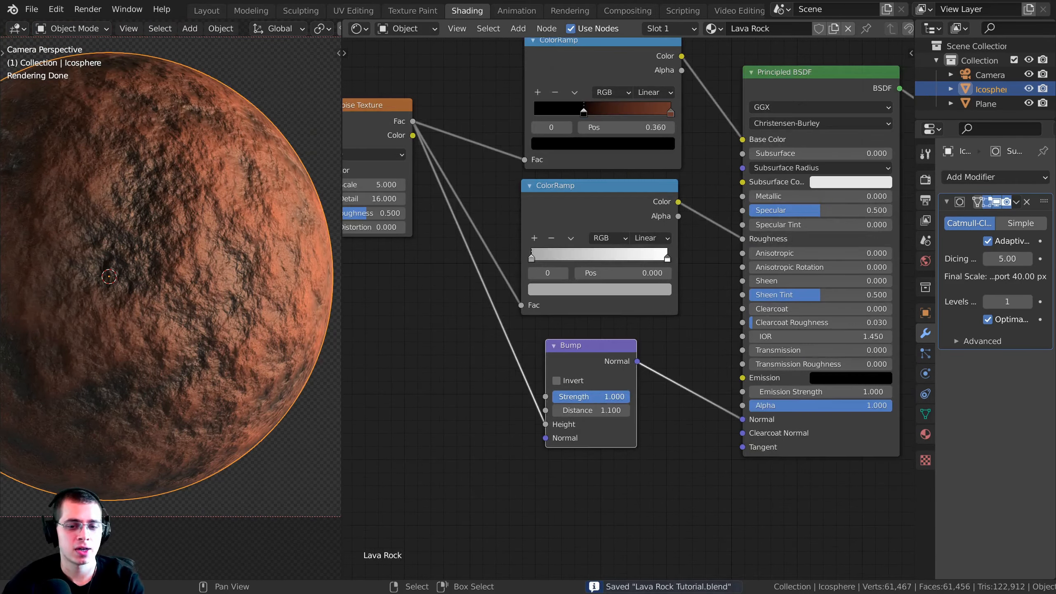
pyautogui.moveTo(627, 396); pyautogui.dragTo(618, 348)
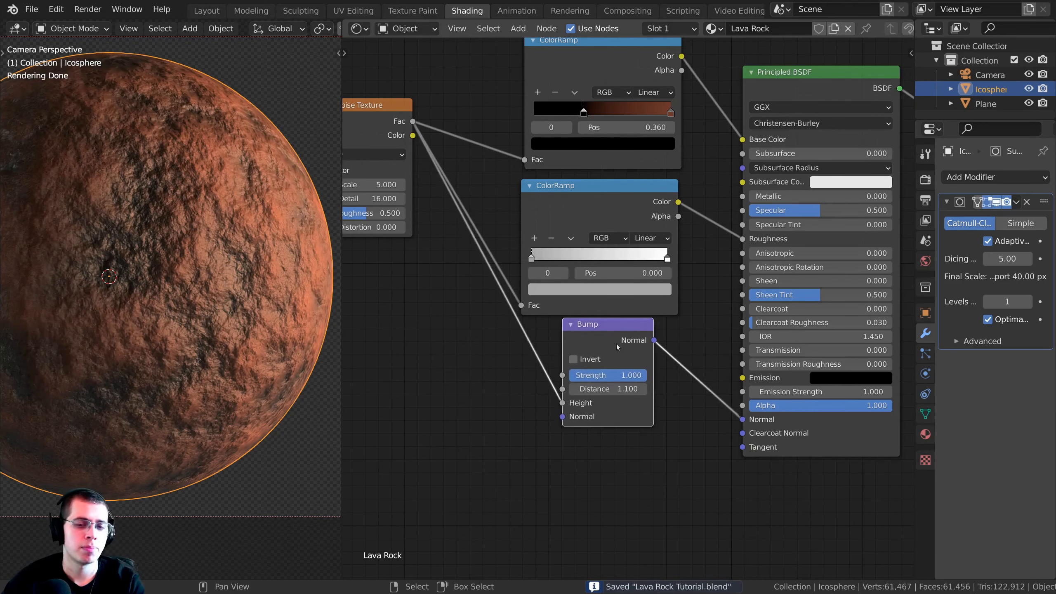
pyautogui.scroll(-2, 516, 323)
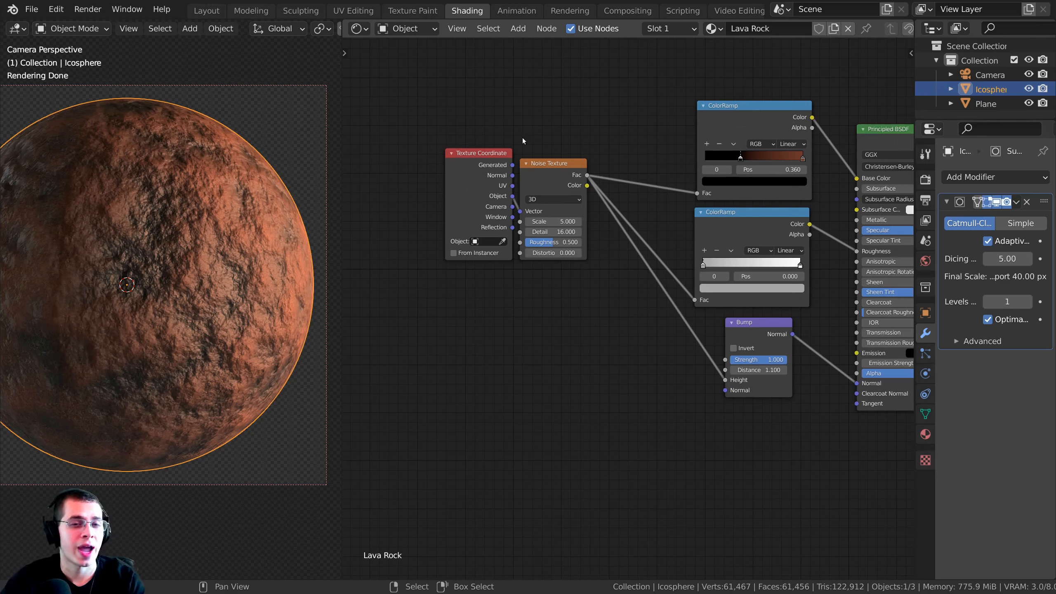
# Add a Voronoi Texture node directly below the Noise Texture.
pyautogui.hotkey('shift', 'a')
pyautogui.click(500, 125)
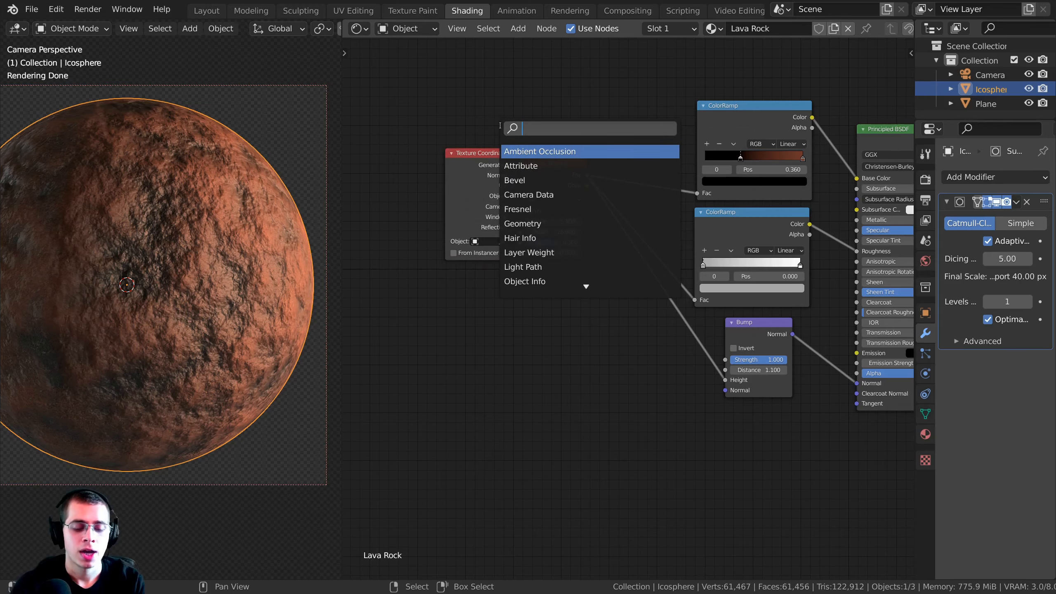
pyautogui.write('vor')
pyautogui.click(514, 151)
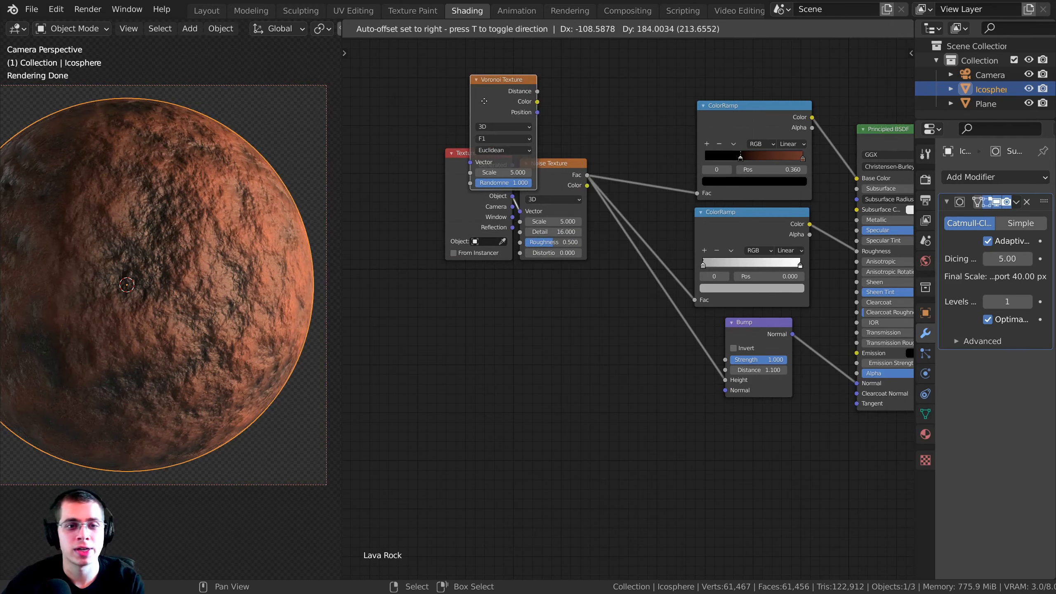
pyautogui.click(532, 301)
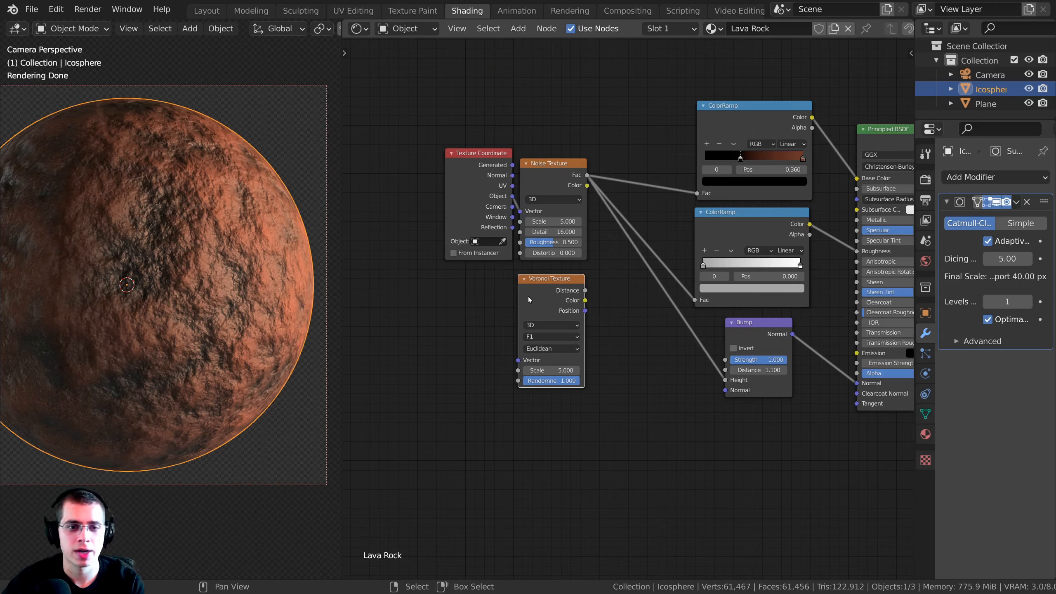
pyautogui.moveTo(533, 300); pyautogui.dragTo(621, 281, button='middle')
# Move the Texture Coordinate node away from the textures and connect its Object output to the Voronoi Texture's Vector.
pyautogui.moveTo(597, 220); pyautogui.dragTo(536, 261)
pyautogui.moveTo(536, 261); pyautogui.dragTo(436, 256, button='middle')
pyautogui.scroll(3, 435, 255)
pyautogui.scroll(3, 435, 253)
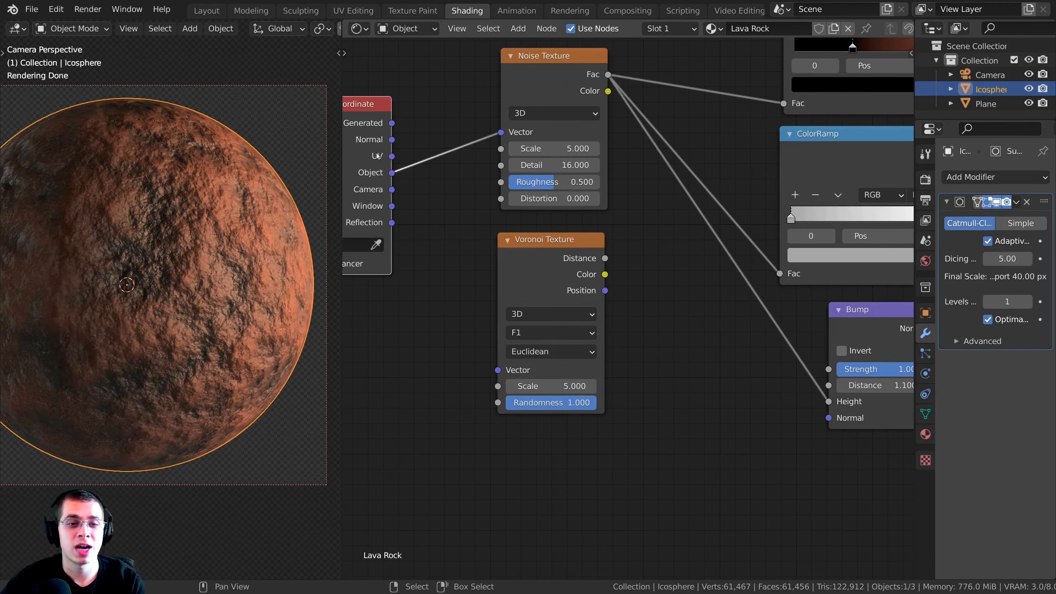
pyautogui.moveTo(416, 204); pyautogui.dragTo(490, 255, button='middle')
pyautogui.moveTo(466, 225); pyautogui.dragTo(573, 423)
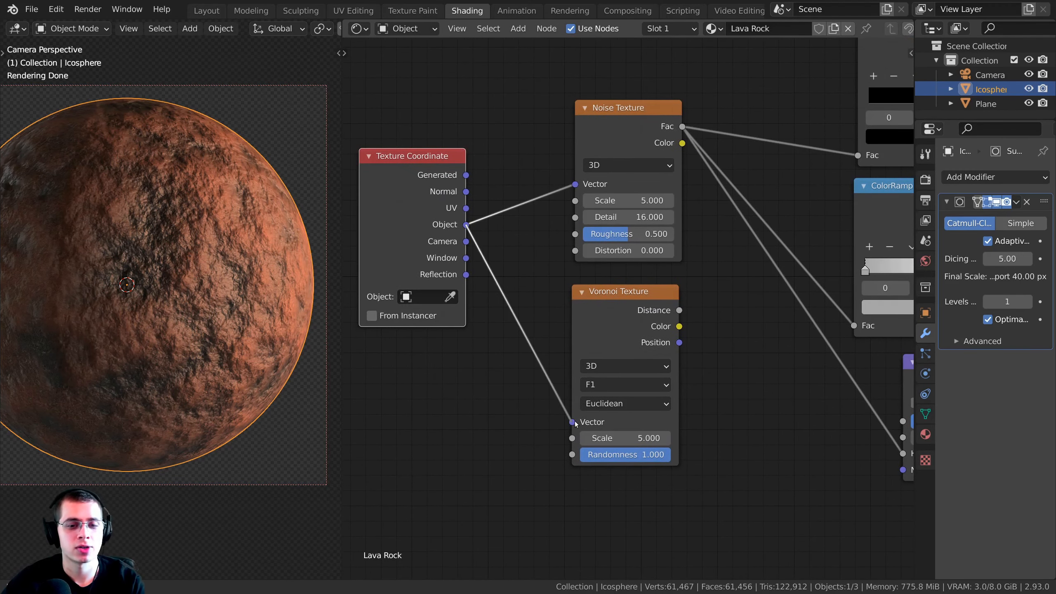
# Preview the Voronoi Texture's Distance on the sphere and set its Scale to 60.
pyautogui.moveTo(601, 324); pyautogui.dragTo(602, 329)
pyautogui.moveTo(567, 309); pyautogui.dragTo(507, 271, button='middle')
pyautogui.scroll(1, 555, 285)
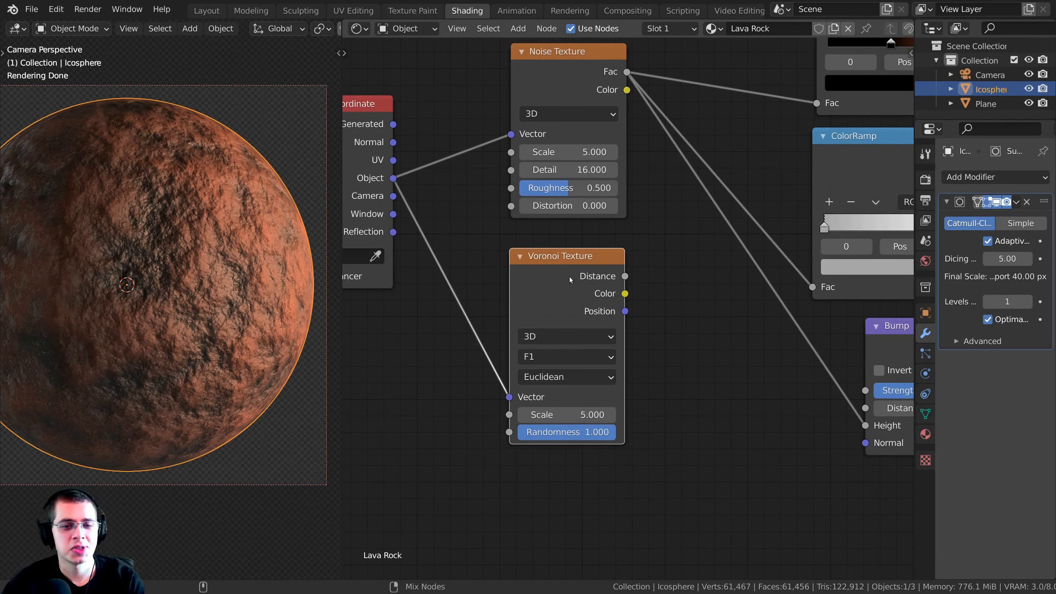
pyautogui.keyDown('ctrl'); pyautogui.keyDown('shift'); pyautogui.click(572, 276); pyautogui.keyUp('shift'); pyautogui.keyUp('ctrl')
pyautogui.moveTo(496, 356); pyautogui.dragTo(513, 335, button='middle')
pyautogui.click(602, 395)
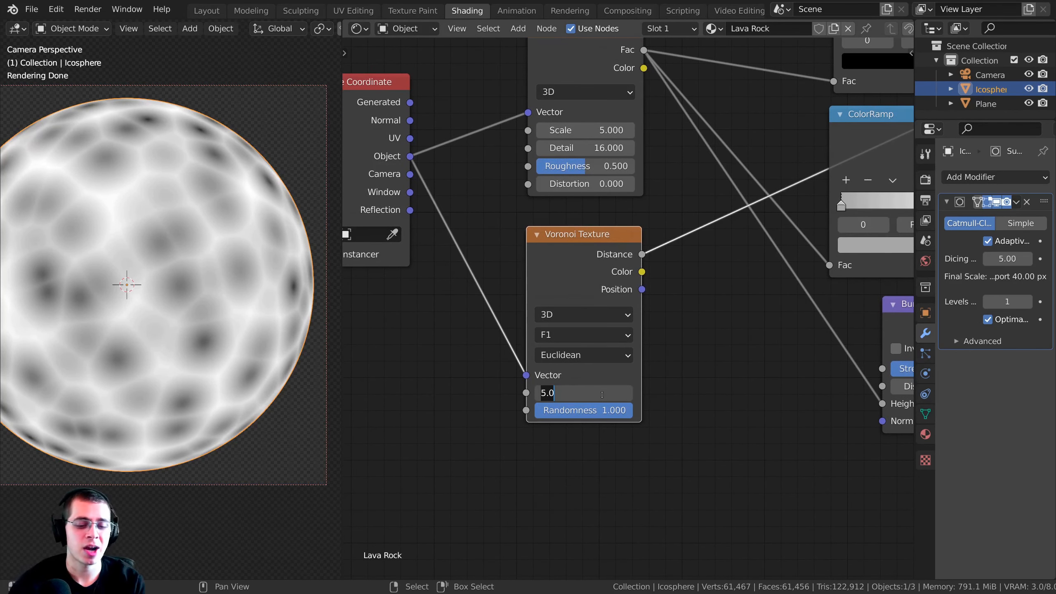
pyautogui.write('60')
pyautogui.press('Return')
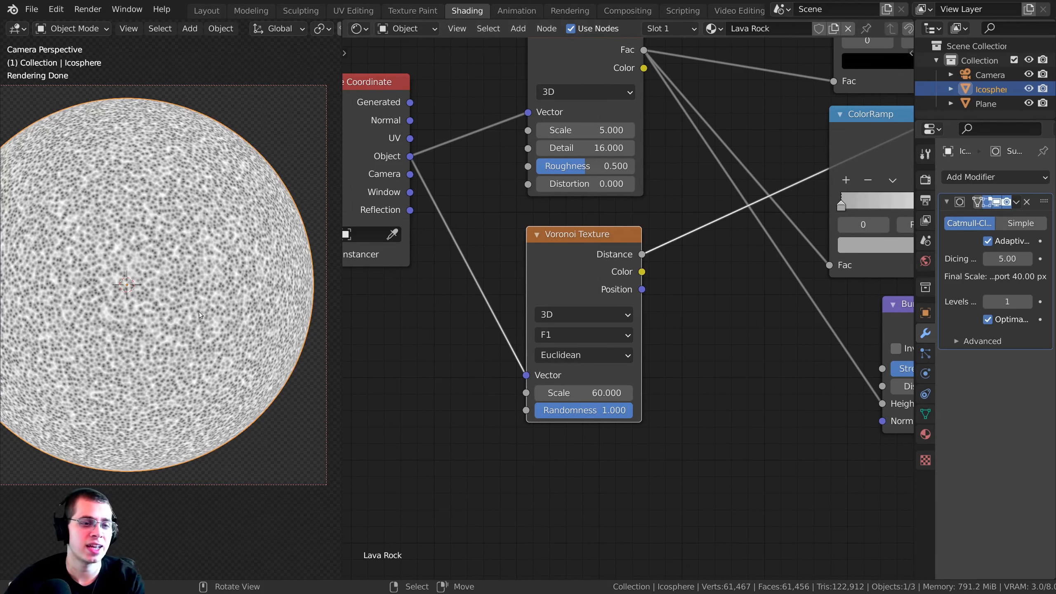
pyautogui.press('Home')
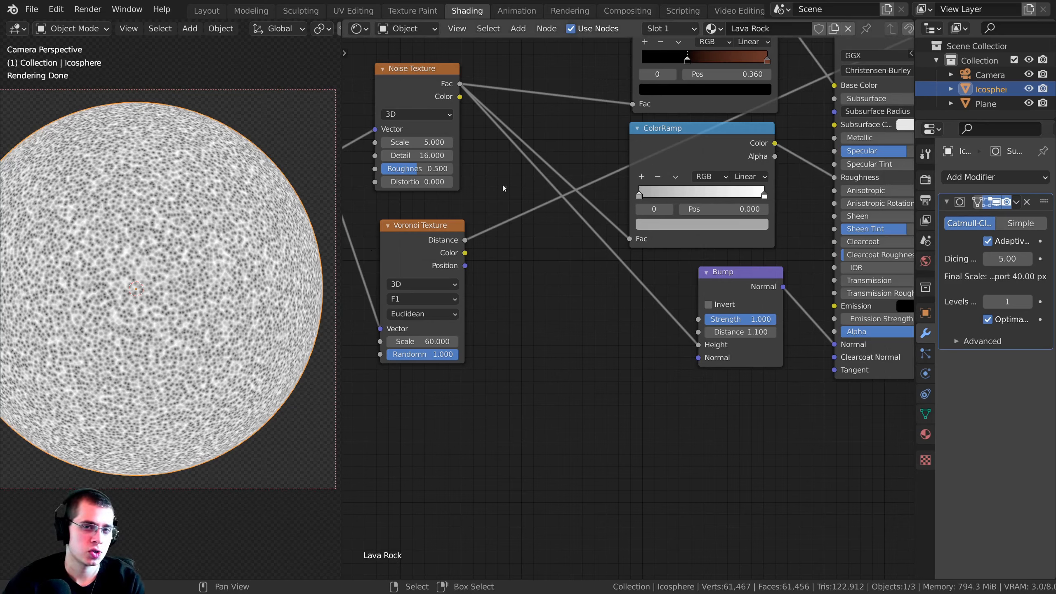
# Duplicate the Bump node and place the copy between the Voronoi Texture and the original Bump.
pyautogui.moveTo(730, 287); pyautogui.dragTo(724, 294)
pyautogui.moveTo(723, 295); pyautogui.dragTo(729, 303)
pyautogui.hotkey('shift', 'd')
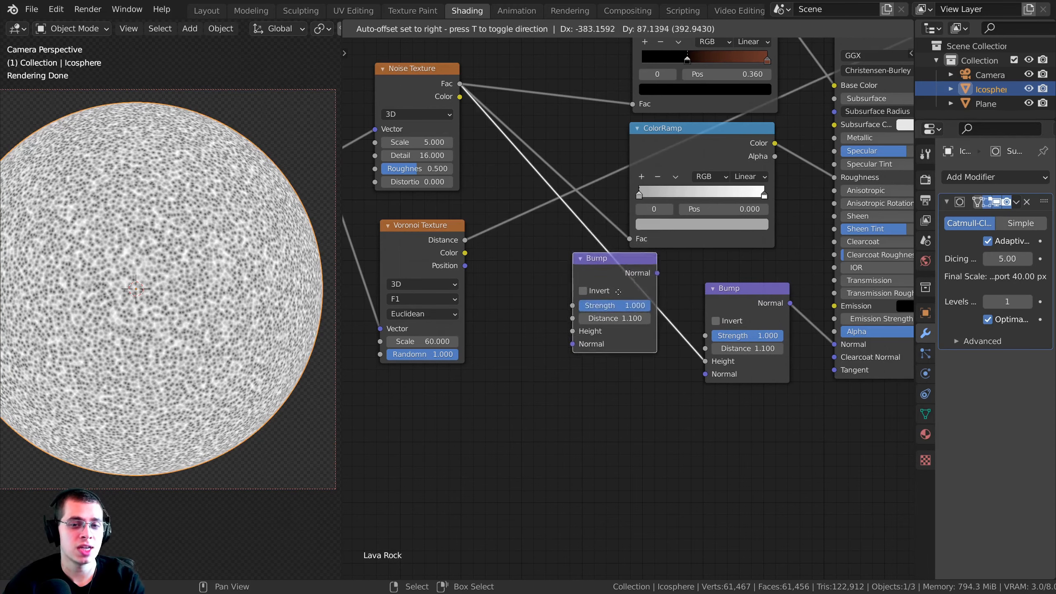
pyautogui.click(608, 314)
pyautogui.moveTo(608, 314); pyautogui.dragTo(604, 321)
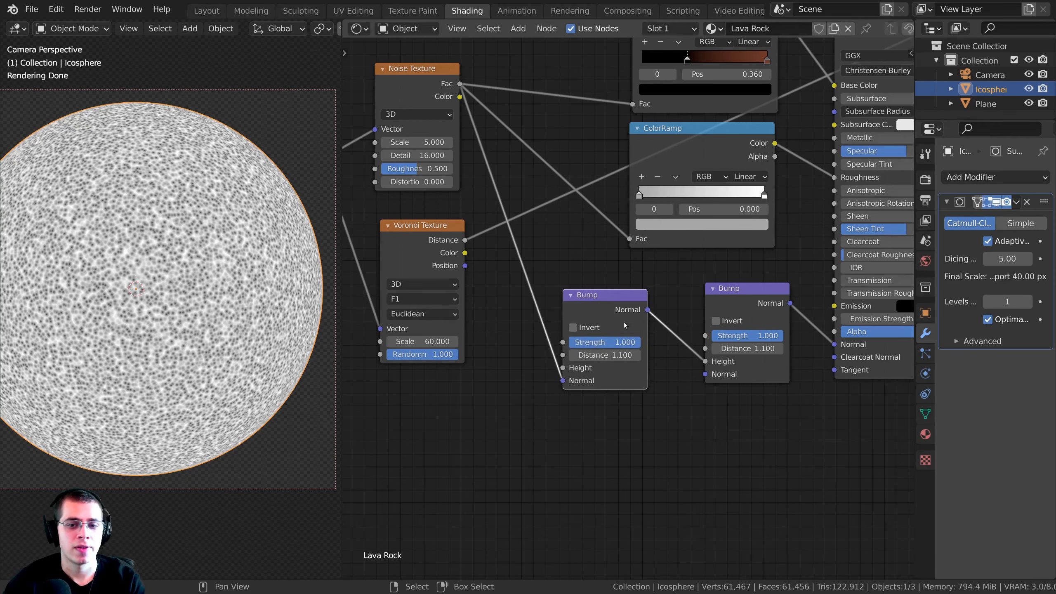
# Feed the copied Bump's Normal into the original Bump's Normal and route the Noise Texture's Fac back to the original's Height.
pyautogui.moveTo(703, 354); pyautogui.dragTo(705, 375)
pyautogui.moveTo(565, 382); pyautogui.dragTo(499, 243)
pyautogui.moveTo(460, 84); pyautogui.dragTo(705, 362)
pyautogui.moveTo(615, 311); pyautogui.dragTo(599, 345)
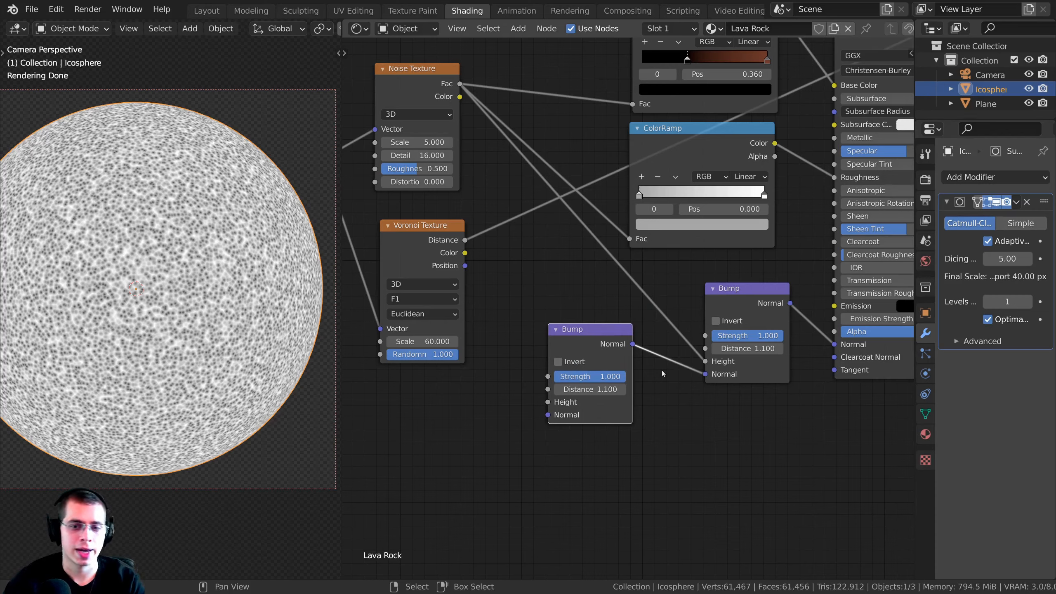
# Tidy the texture and Bump node positions and connect the Voronoi Texture's Distance to the copied Bump's Height.
pyautogui.moveTo(428, 70); pyautogui.dragTo(434, 70)
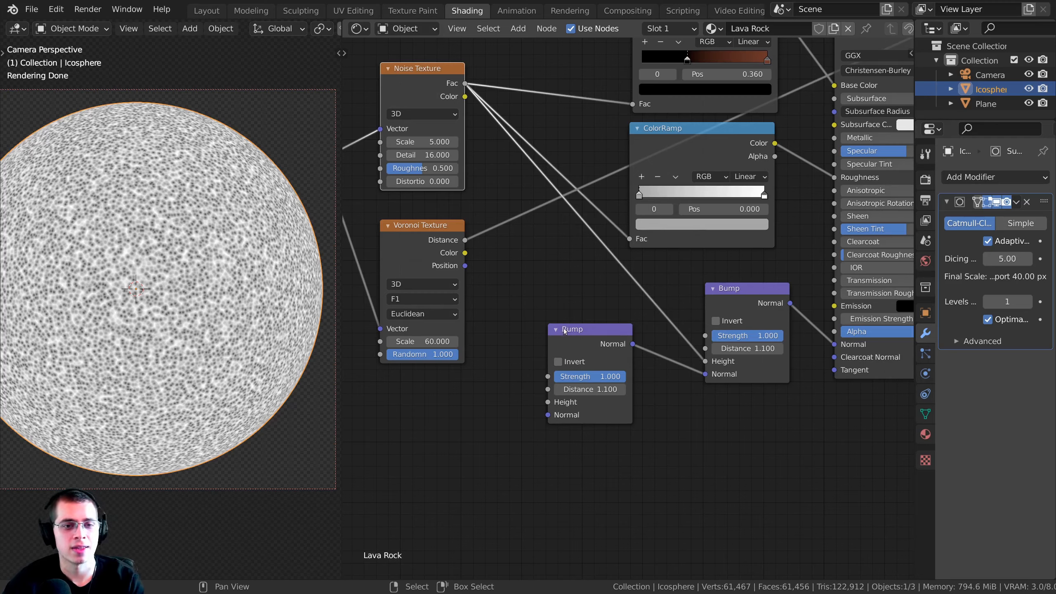
pyautogui.moveTo(564, 329); pyautogui.dragTo(568, 314)
pyautogui.moveTo(446, 240); pyautogui.dragTo(468, 177)
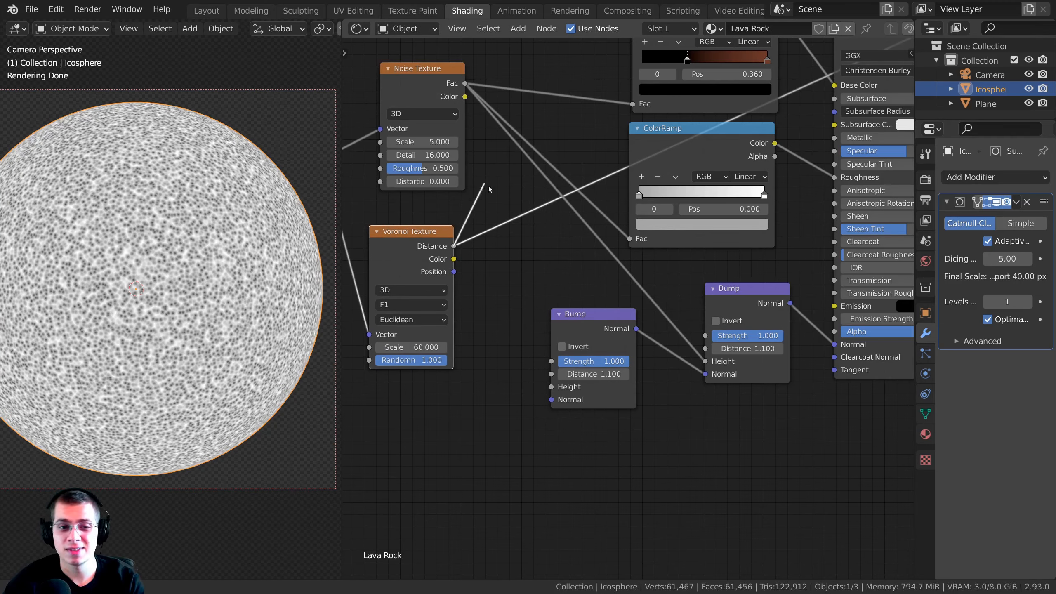
pyautogui.moveTo(510, 264); pyautogui.dragTo(551, 387)
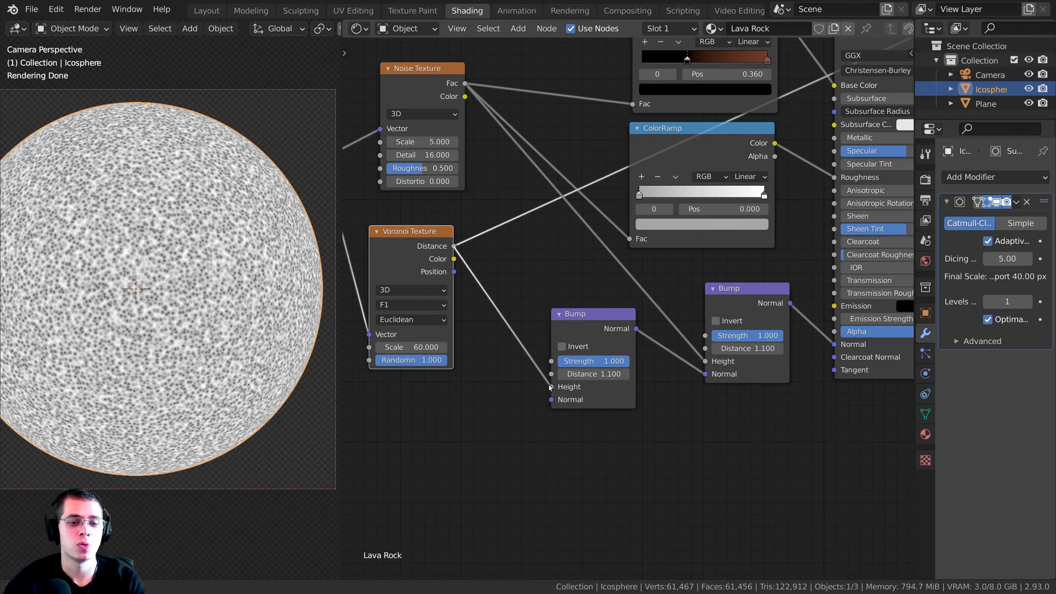
# Preview the Voronoi-driven Bump's Normal output on the sphere and examine its pattern up close.
pyautogui.keyDown('ctrl'); pyautogui.keyDown('shift'); pyautogui.click(593, 325); pyautogui.keyUp('shift'); pyautogui.keyUp('ctrl')
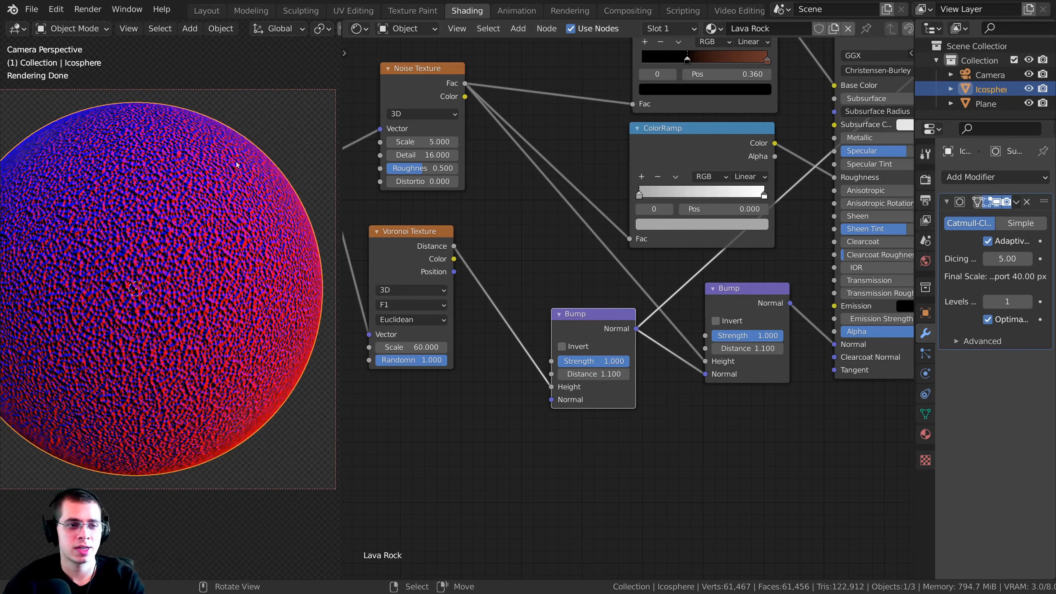
pyautogui.scroll(2, 221, 278)
pyautogui.scroll(2, 221, 278)
pyautogui.scroll(-4, 673, 240)
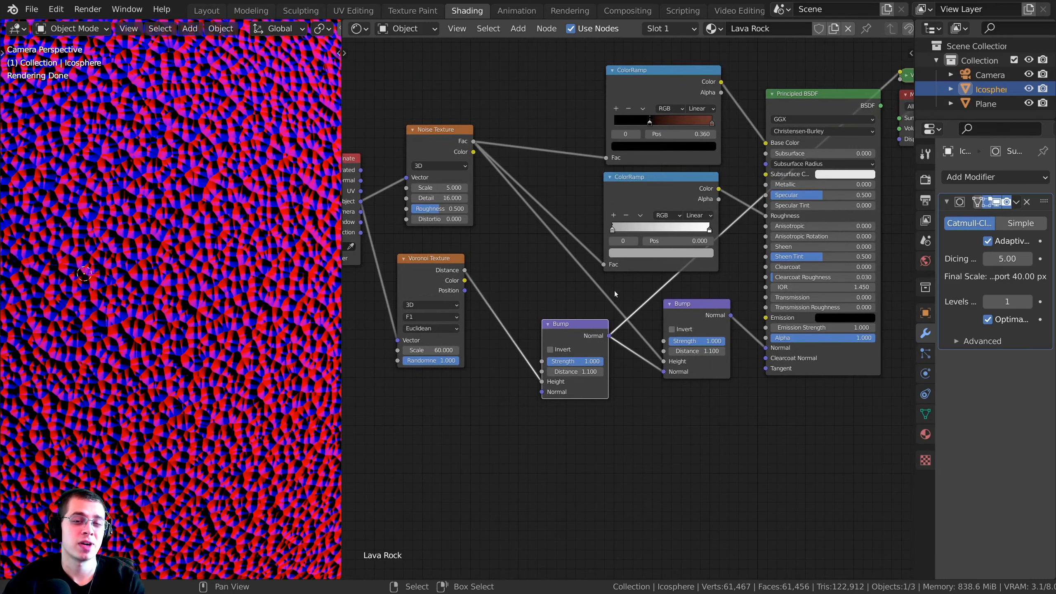
pyautogui.scroll(4, 591, 278)
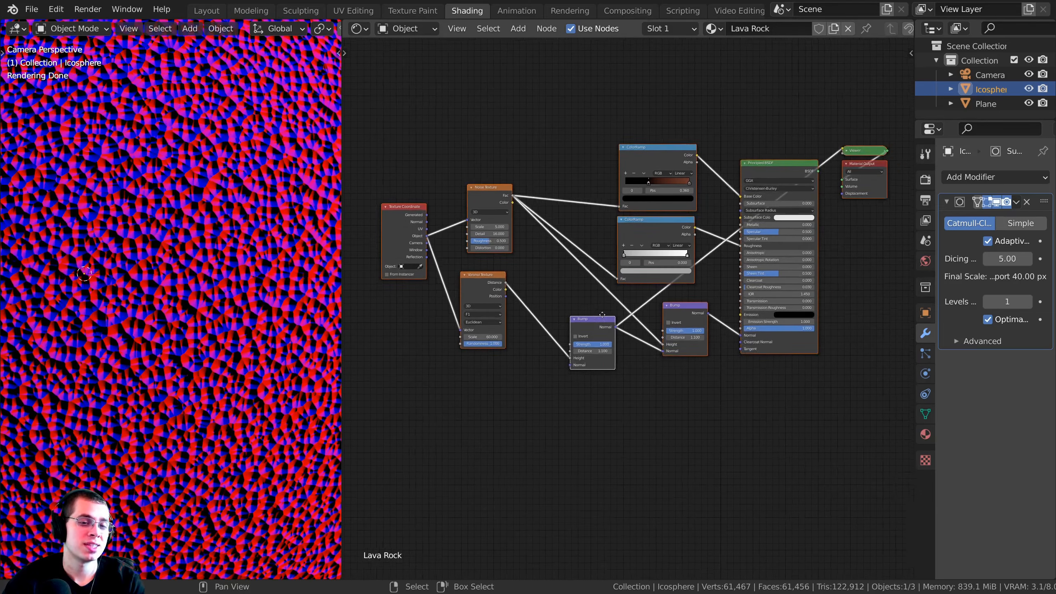
pyautogui.scroll(1, 591, 278)
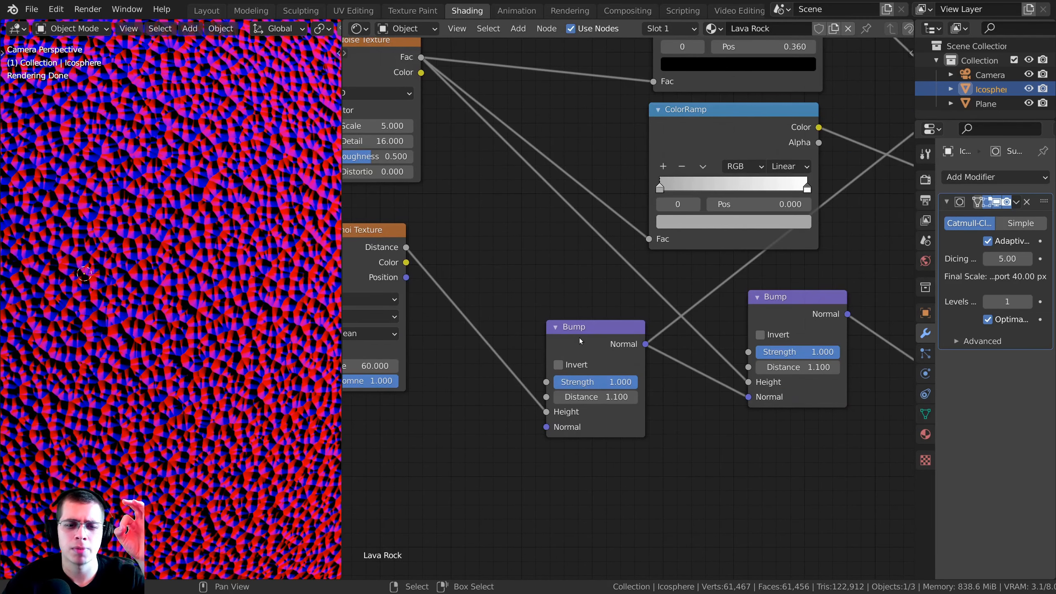
# Insert a ColorRamp node into the link between the Voronoi Texture's Distance and the Bump's Height.
pyautogui.moveTo(580, 339); pyautogui.dragTo(592, 332)
pyautogui.scroll(1, 478, 196)
pyautogui.moveTo(477, 231); pyautogui.dragTo(625, 189, button='middle')
pyautogui.hotkey('shift', 'a')
pyautogui.click(546, 162)
pyautogui.write('col')
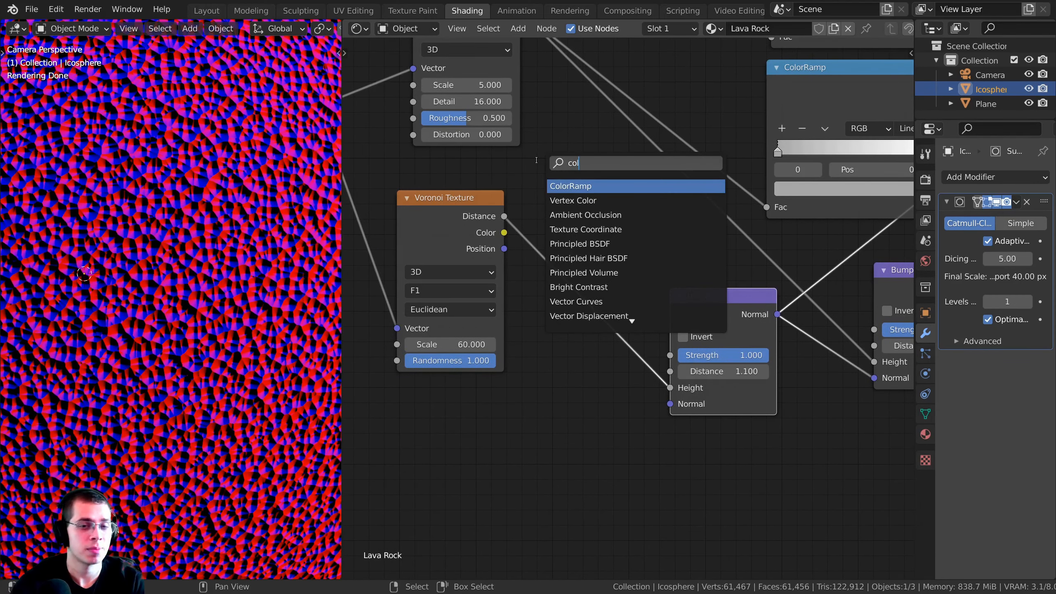
pyautogui.click(556, 186)
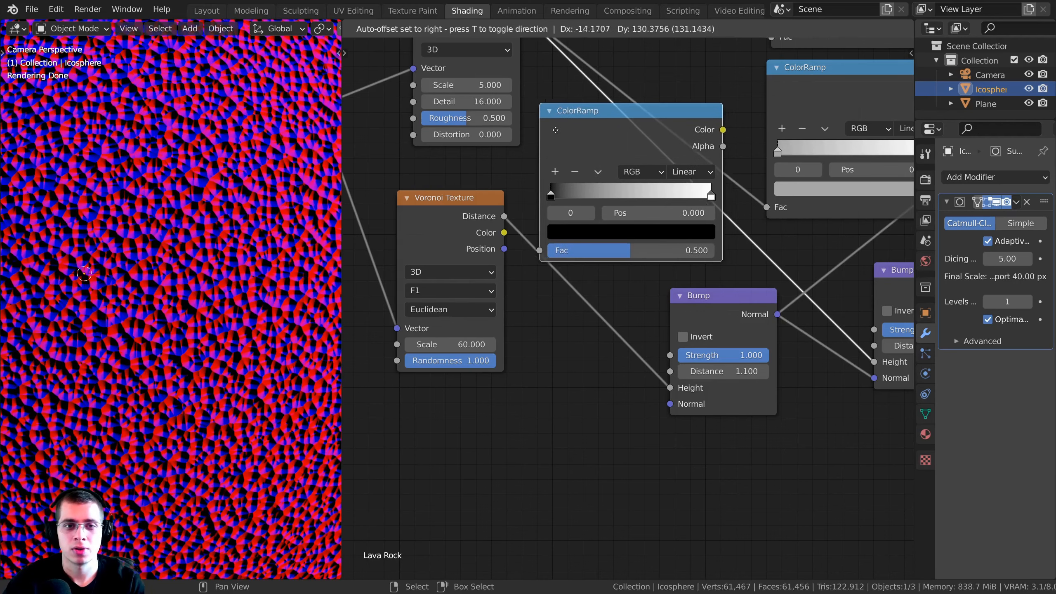
pyautogui.click(616, 261)
pyautogui.moveTo(615, 258); pyautogui.dragTo(596, 271)
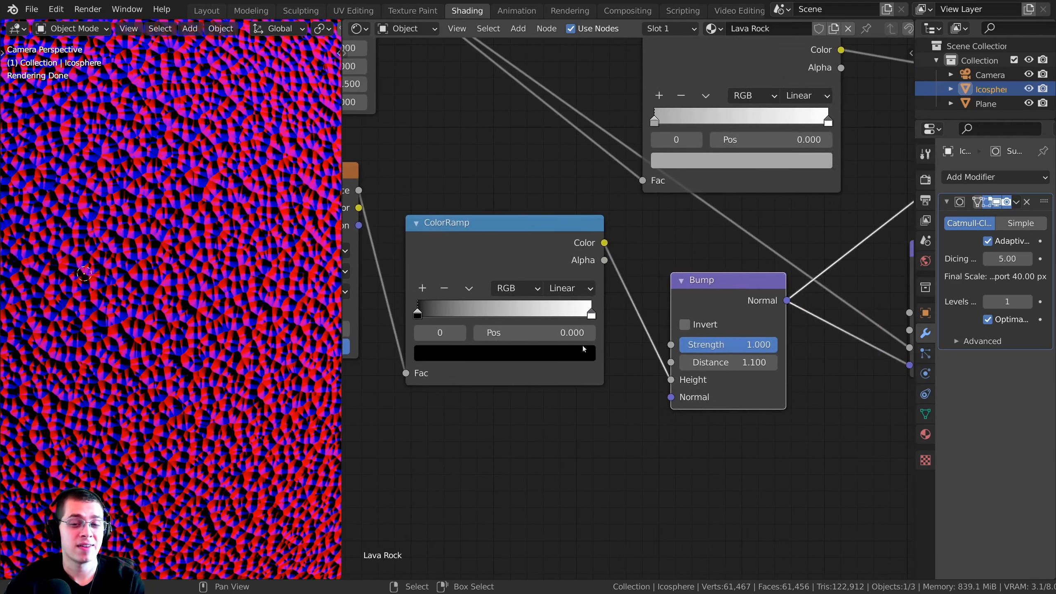
# Move the white stop of the Voronoi ColorRamp to position 0.404, checking the ramp on the sphere.
pyautogui.moveTo(553, 291); pyautogui.dragTo(628, 306, button='middle')
pyautogui.scroll(1, 640, 307)
pyautogui.moveTo(674, 329); pyautogui.dragTo(541, 329)
pyautogui.scroll(-5, 149, 291)
pyautogui.scroll(4, 149, 290)
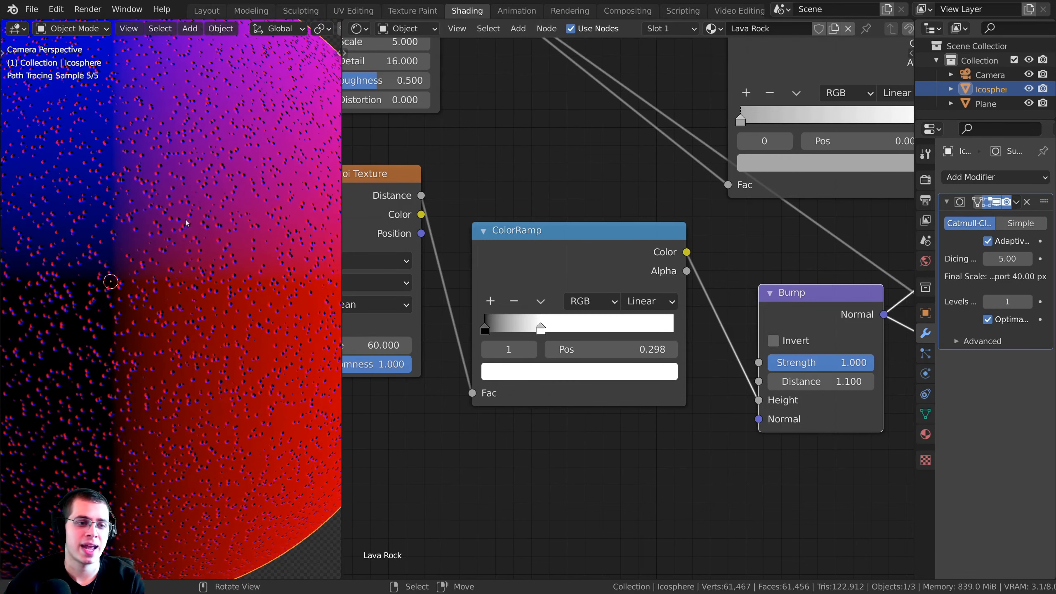
pyautogui.keyDown('ctrl'); pyautogui.keyDown('shift'); pyautogui.click(556, 258); pyautogui.keyUp('shift'); pyautogui.keyUp('ctrl')
pyautogui.moveTo(549, 328)
pyautogui.mouseDown()
pyautogui.moveTo(599, 329)
pyautogui.moveTo(561, 328)
pyautogui.mouseUp()
pyautogui.scroll(-6, 628, 303)
# Preview the Voronoi Bump and the combined final Bump on the sphere to compare their surface detail.
pyautogui.moveTo(896, 292); pyautogui.dragTo(743, 316, button='middle')
pyautogui.scroll(1, 743, 316)
pyautogui.keyDown('ctrl'); pyautogui.keyDown('shift'); pyautogui.click(570, 336); pyautogui.keyUp('shift'); pyautogui.keyUp('ctrl')
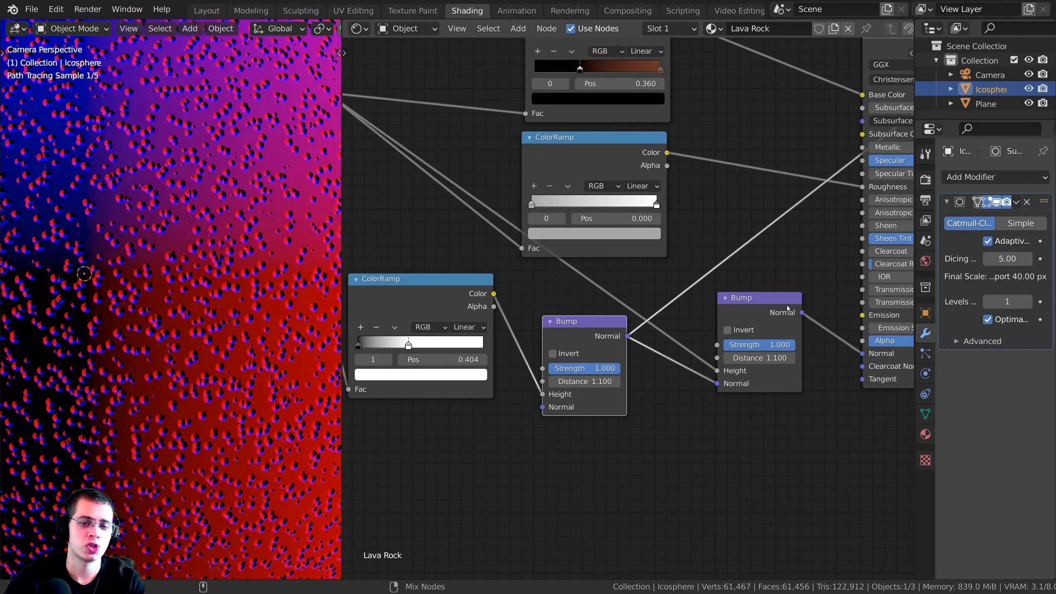
pyautogui.keyDown('ctrl'); pyautogui.keyDown('shift'); pyautogui.click(756, 320); pyautogui.keyUp('shift'); pyautogui.keyUp('ctrl')
pyautogui.scroll(3, 180, 310)
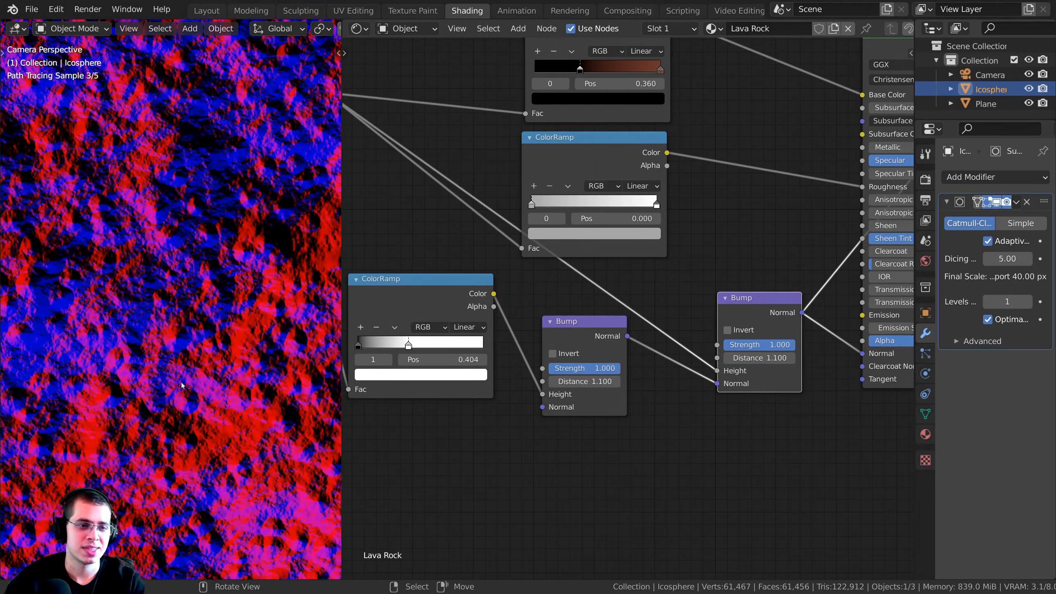
pyautogui.scroll(-3, 211, 372)
pyautogui.press('Home')
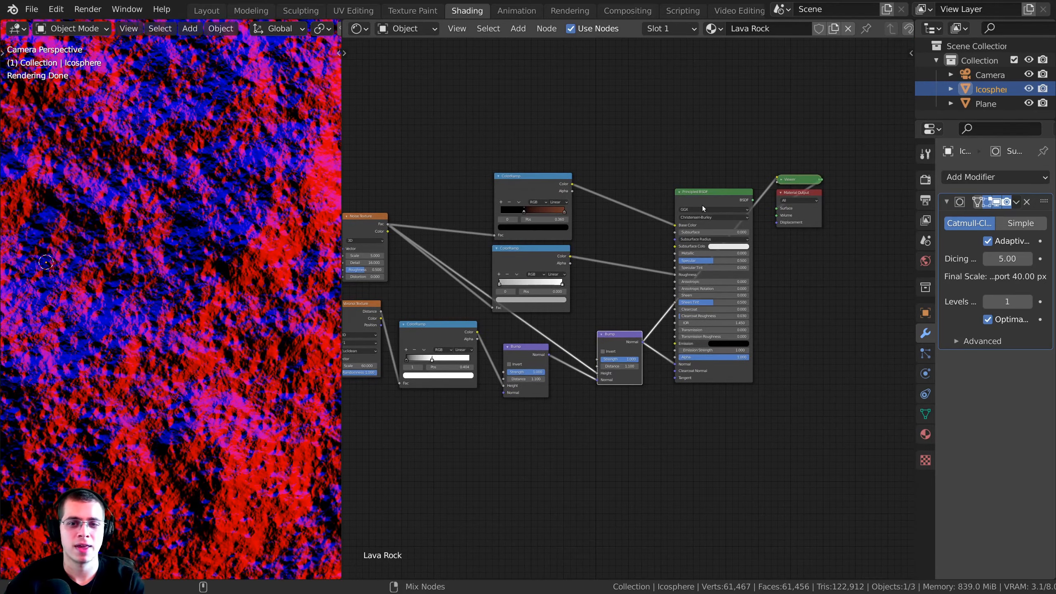
# Reconnect the Principled BSDF to the Material Output and inspect the complete rock surface on the sphere.
pyautogui.keyDown('ctrl'); pyautogui.keyDown('shift'); pyautogui.click(702, 203); pyautogui.keyUp('shift'); pyautogui.keyUp('ctrl')
pyautogui.moveTo(603, 234); pyautogui.dragTo(660, 236, button='middle')
pyautogui.scroll(-6, 213, 203)
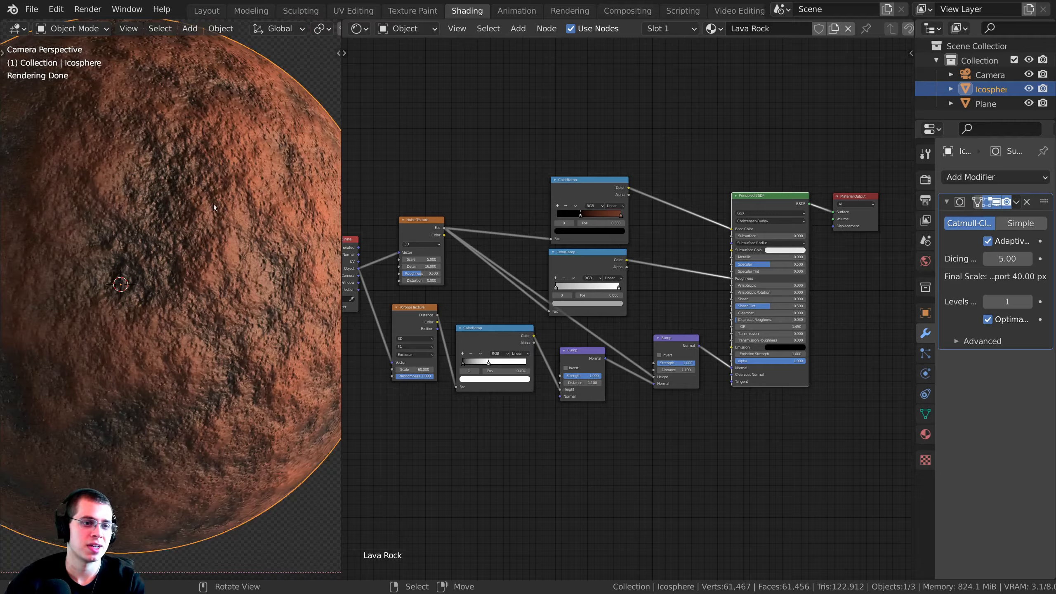
pyautogui.keyDown('shift'); pyautogui.moveTo(198, 249); pyautogui.dragTo(188, 279, button='middle'); pyautogui.keyUp('shift')
pyautogui.scroll(2, 254, 220)
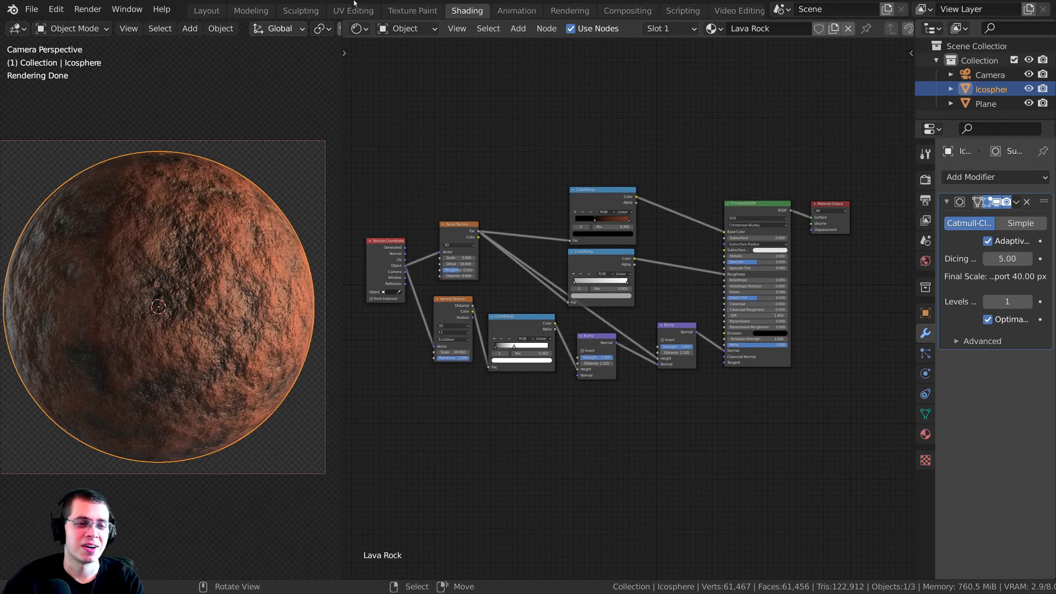
pyautogui.keyDown('shift'); pyautogui.moveTo(227, 178); pyautogui.dragTo(227, 164, button='middle'); pyautogui.keyUp('shift')
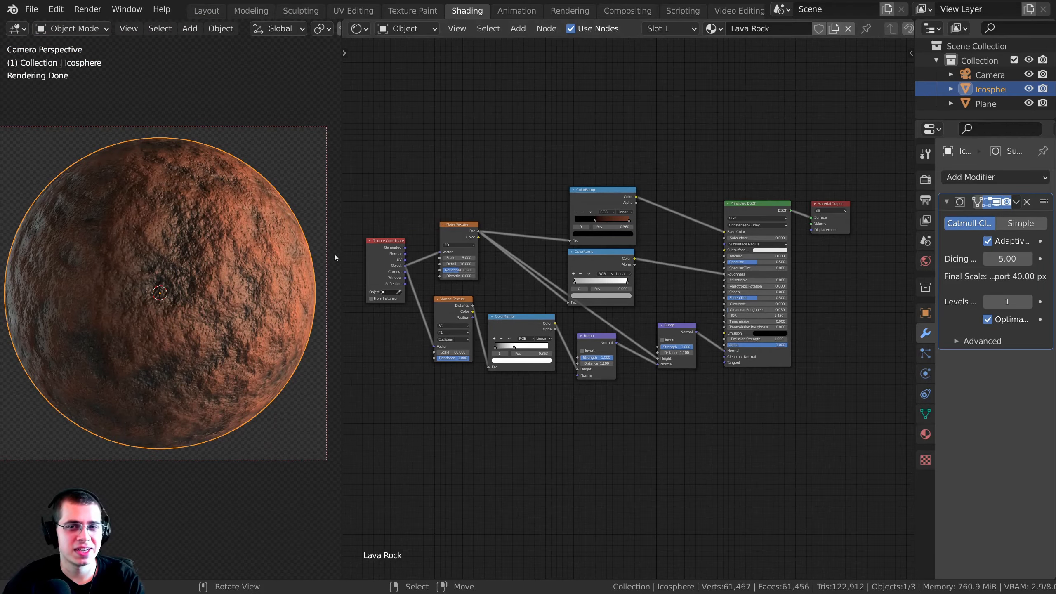
pyautogui.moveTo(609, 172); pyautogui.dragTo(635, 177, button='middle')
pyautogui.scroll(-1, 566, 217)
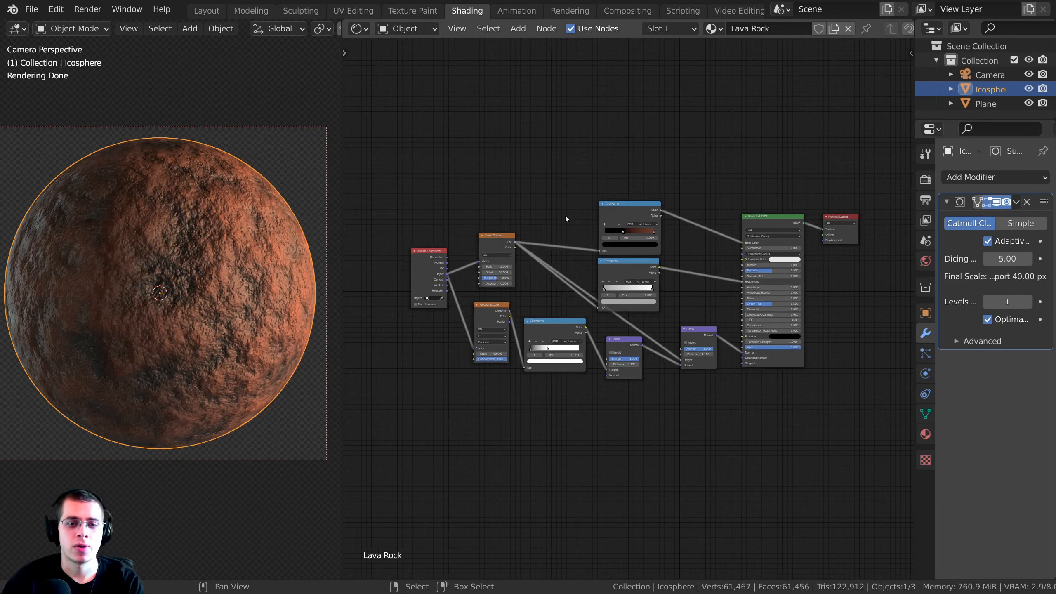
pyautogui.moveTo(566, 216); pyautogui.dragTo(581, 221, button='middle')
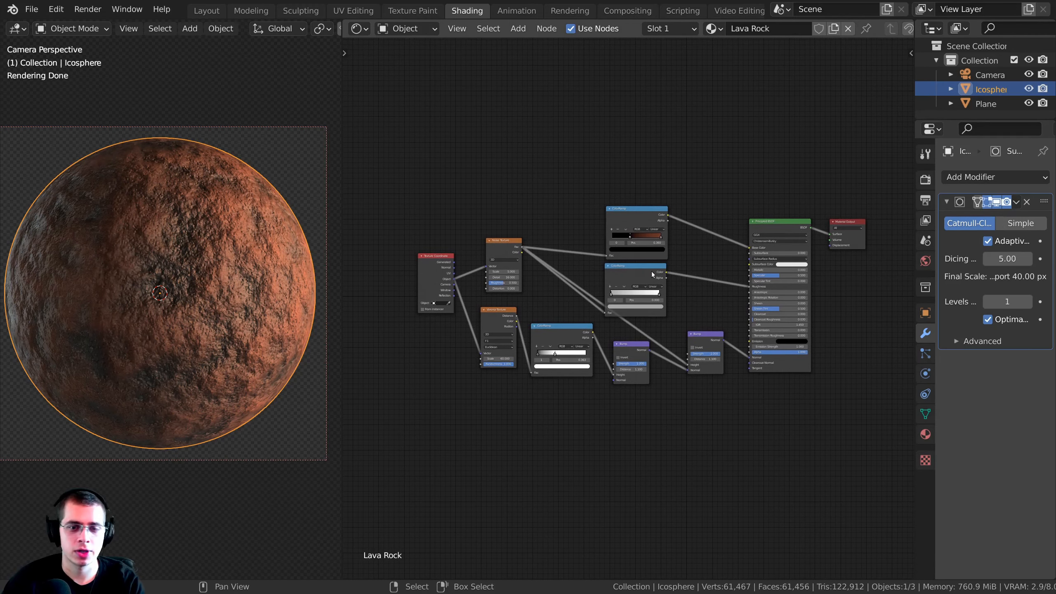
# Add a Frame node to the material's node tree and place it in the empty space above the nodes.
pyautogui.scroll(1, 639, 227)
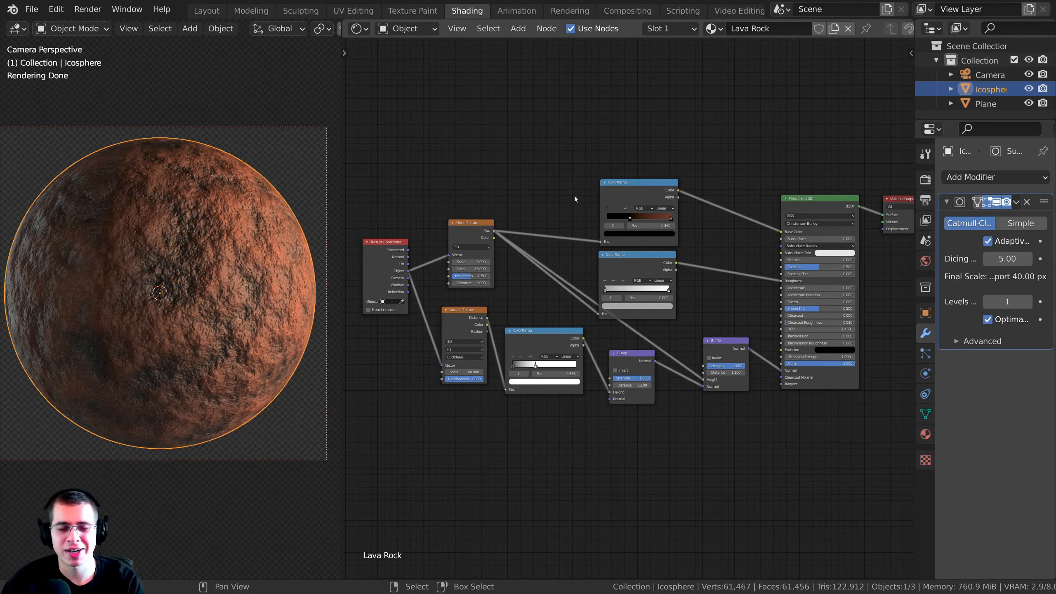
pyautogui.hotkey('shift', 'a')
pyautogui.click(515, 123)
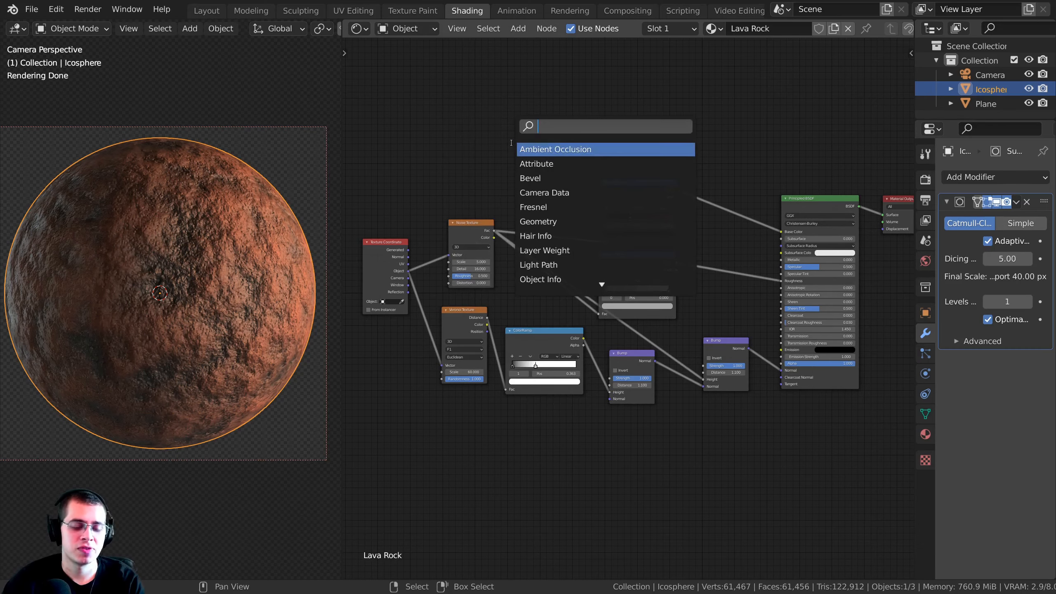
pyautogui.write('fram')
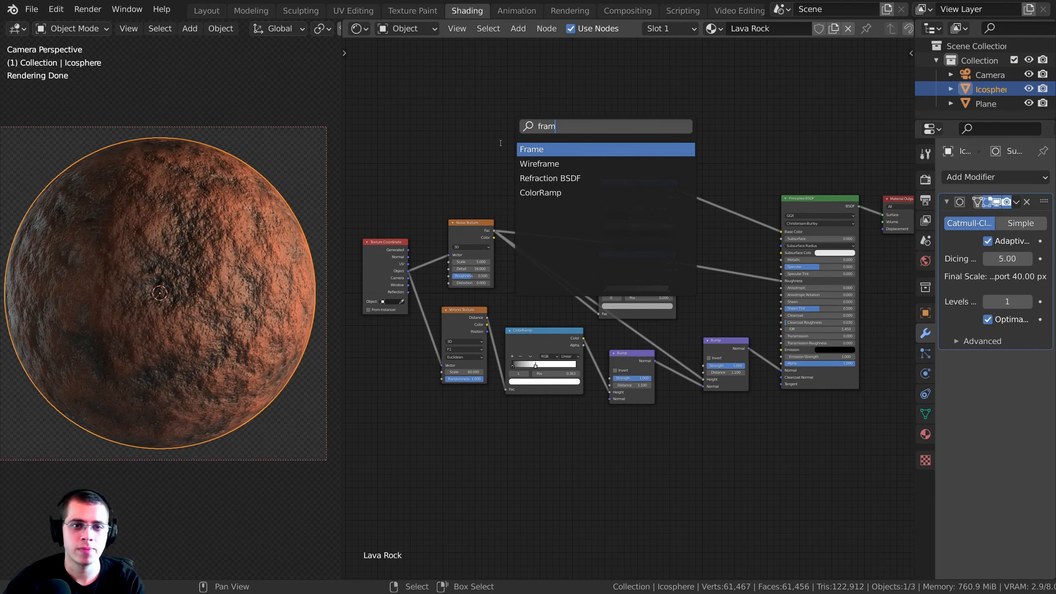
pyautogui.click(537, 150)
pyautogui.click(514, 147)
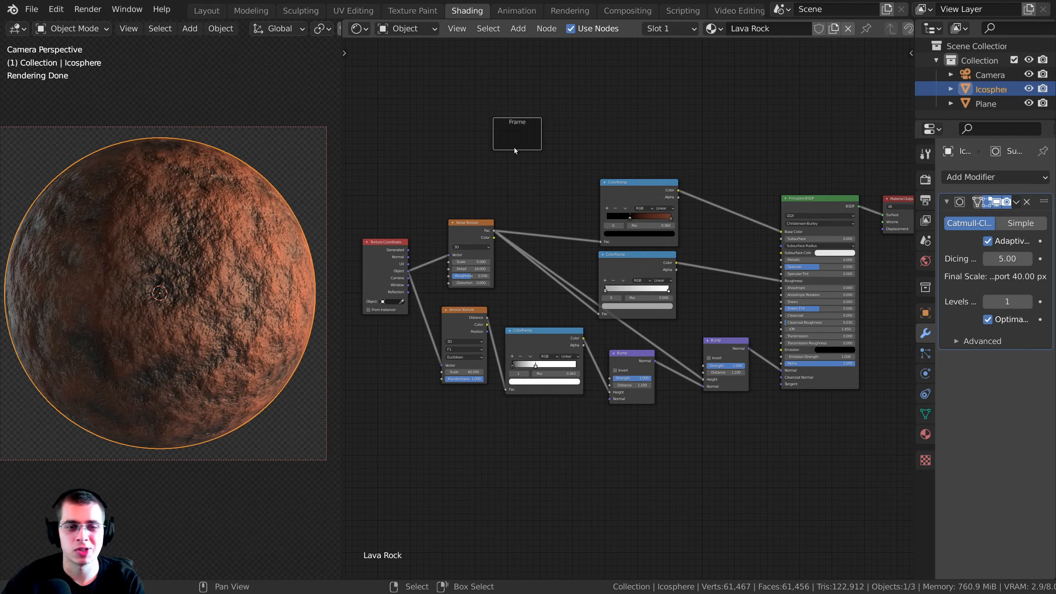
pyautogui.click(511, 165)
pyautogui.moveTo(512, 166); pyautogui.dragTo(528, 146, button='middle')
pyautogui.moveTo(540, 110); pyautogui.dragTo(574, 105)
pyautogui.click(587, 92)
pyautogui.moveTo(586, 92); pyautogui.dragTo(592, 79, button='middle')
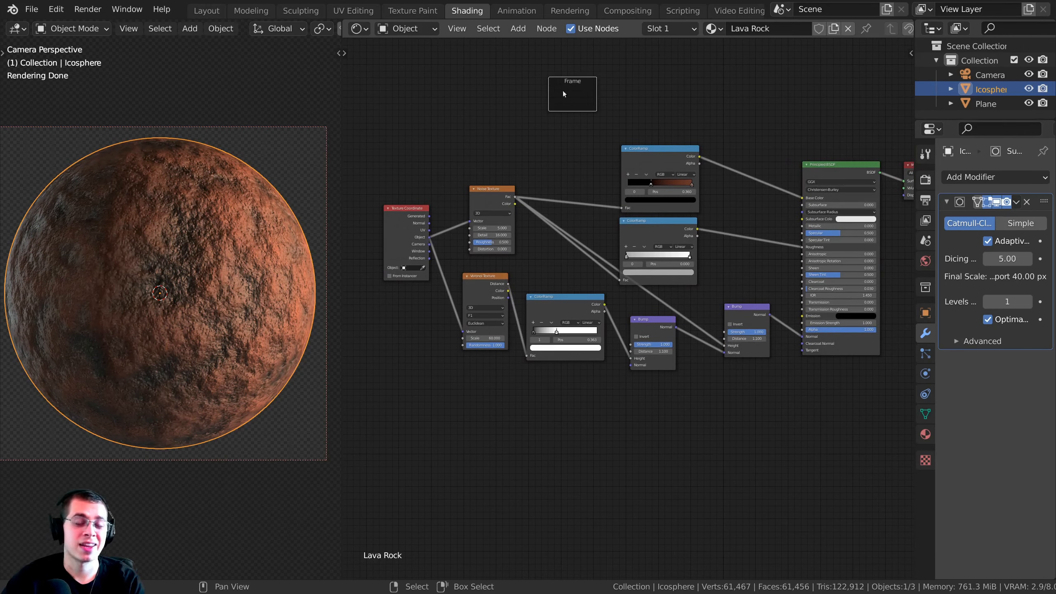
# Enclose all nodes except the Material Output in the new frame.
pyautogui.scroll(-1, 563, 91)
pyautogui.press('b')
pyautogui.moveTo(406, 158); pyautogui.dragTo(797, 417)
pyautogui.press('b')
pyautogui.moveTo(381, 160); pyautogui.dragTo(757, 354)
pyautogui.moveTo(664, 184); pyautogui.dragTo(599, 196, button='middle')
pyautogui.scroll(2, 599, 196)
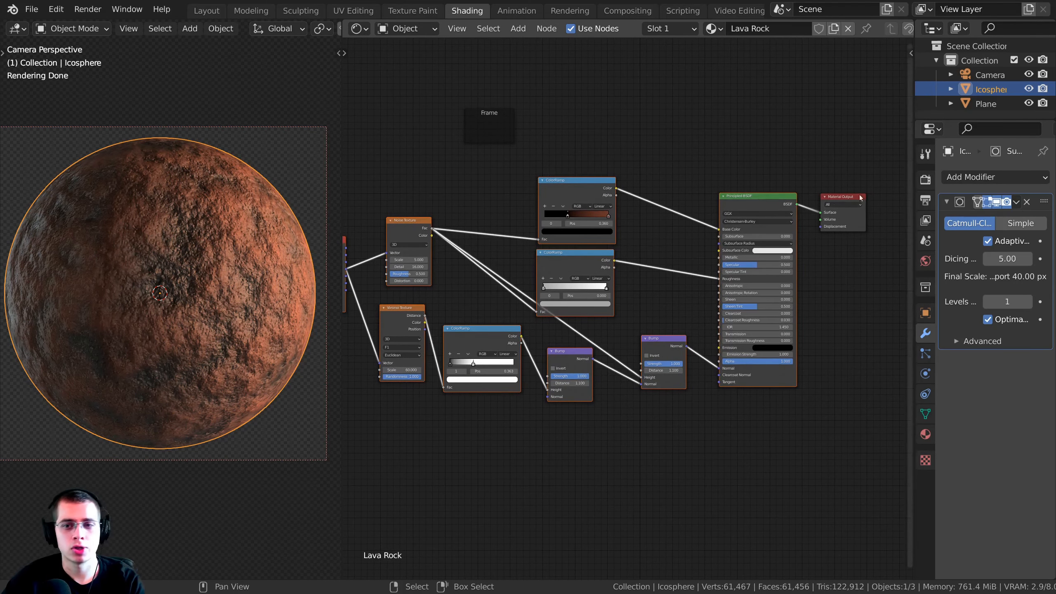
pyautogui.moveTo(732, 208); pyautogui.dragTo(758, 231, button='middle')
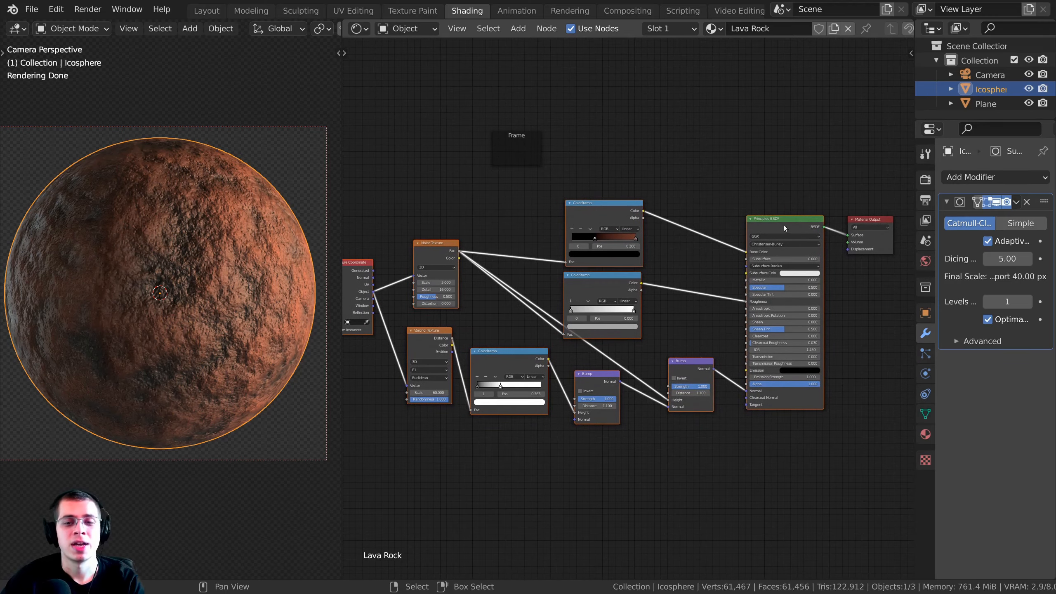
pyautogui.press('g')
pyautogui.click(517, 139)
pyautogui.moveTo(516, 139); pyautogui.dragTo(510, 144)
pyautogui.moveTo(434, 128); pyautogui.dragTo(680, 210)
pyautogui.scroll(-1, 682, 232)
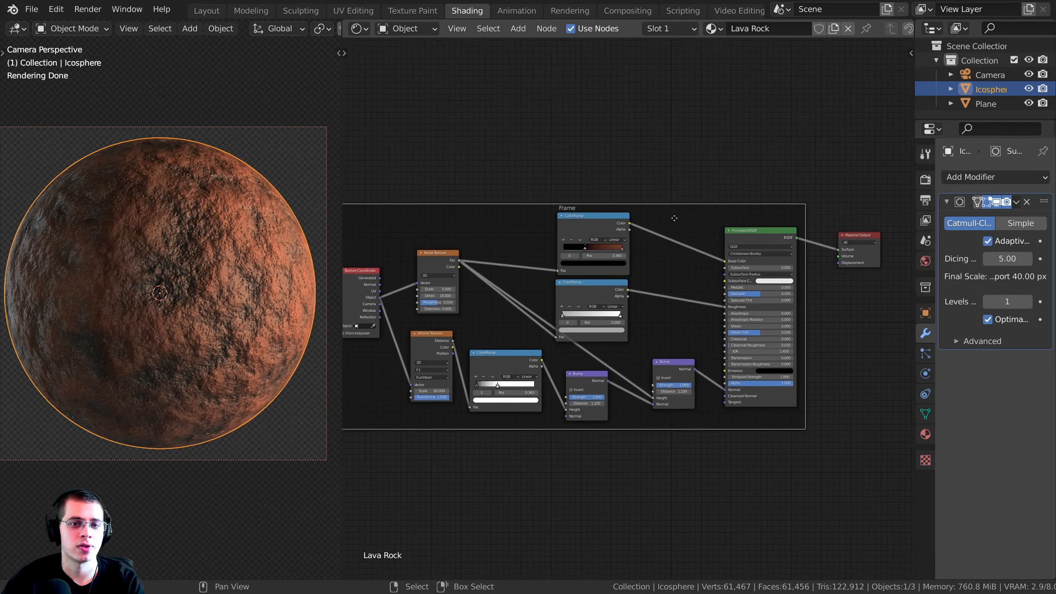
pyautogui.scroll(1, 644, 187)
pyautogui.moveTo(608, 209)
pyautogui.mouseDown(button='middle')
pyautogui.moveTo(619, 211)
pyautogui.moveTo(604, 208)
pyautogui.mouseUp(button='middle')
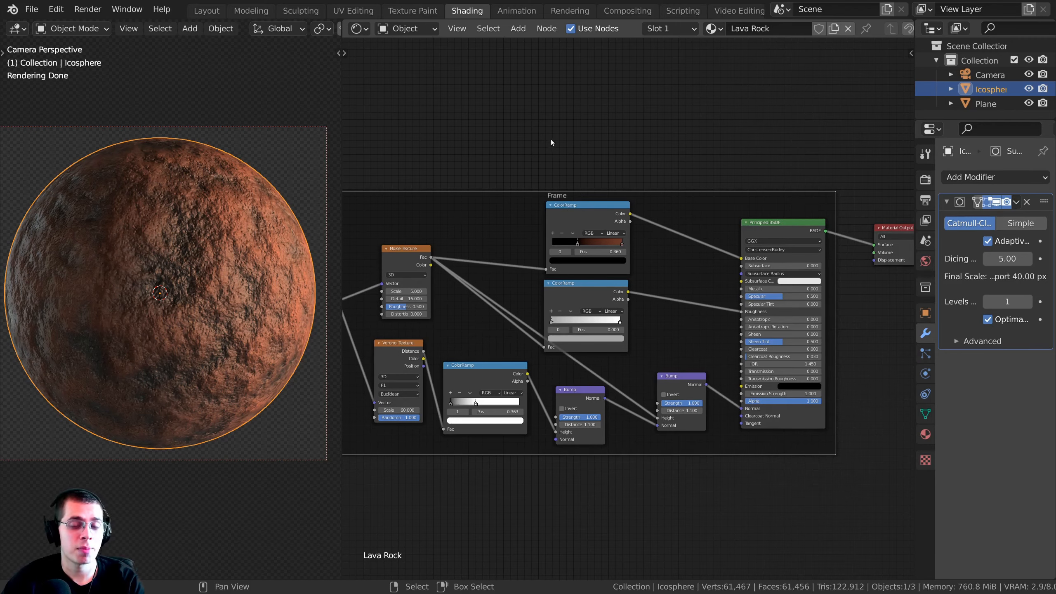
# Label the frame around the shader nodes "Rock".
pyautogui.press('n')
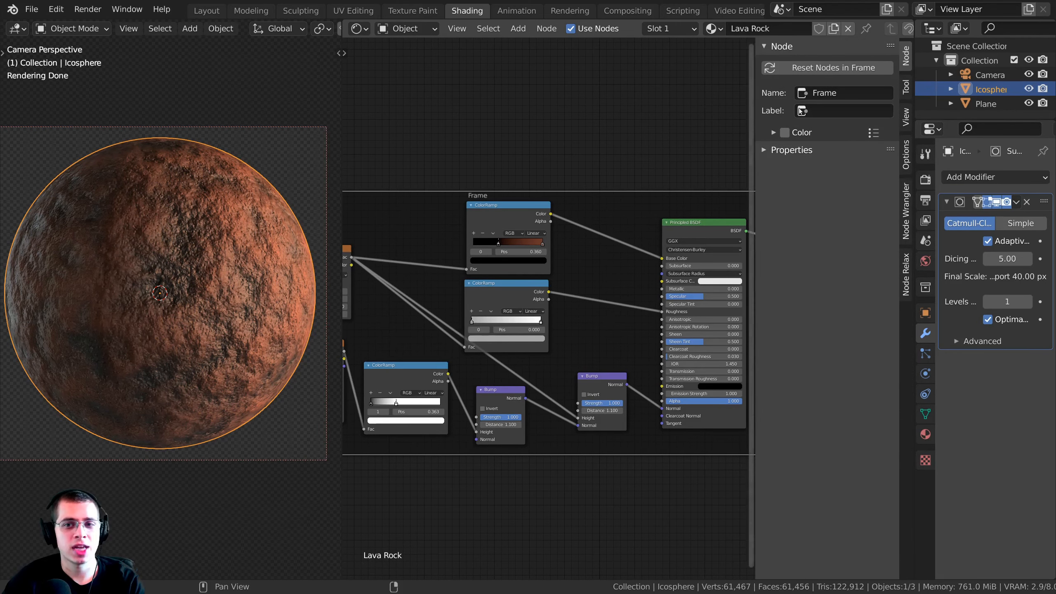
pyautogui.click(820, 109)
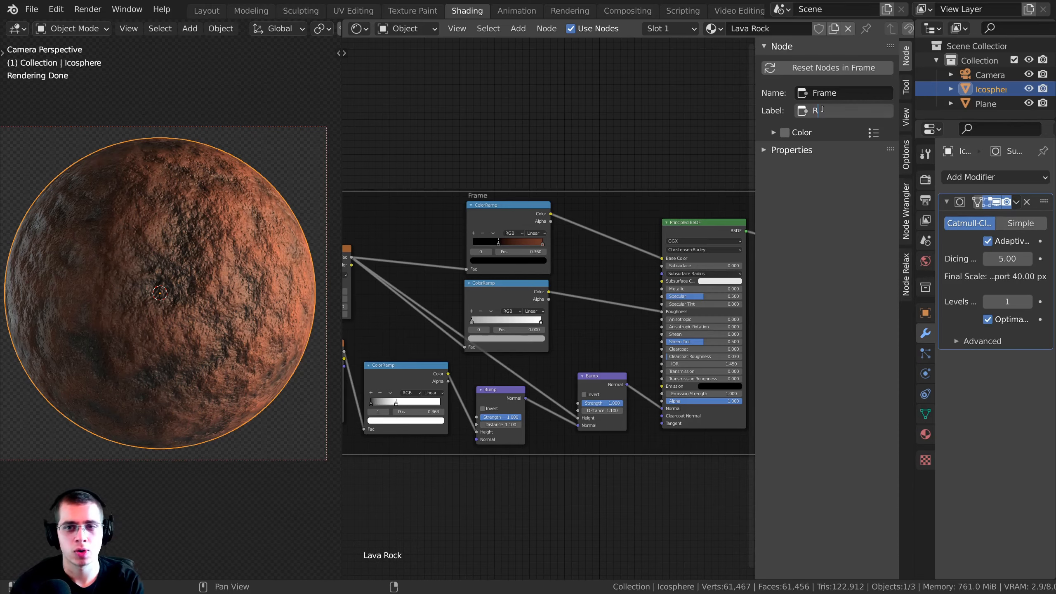
pyautogui.press('Return')
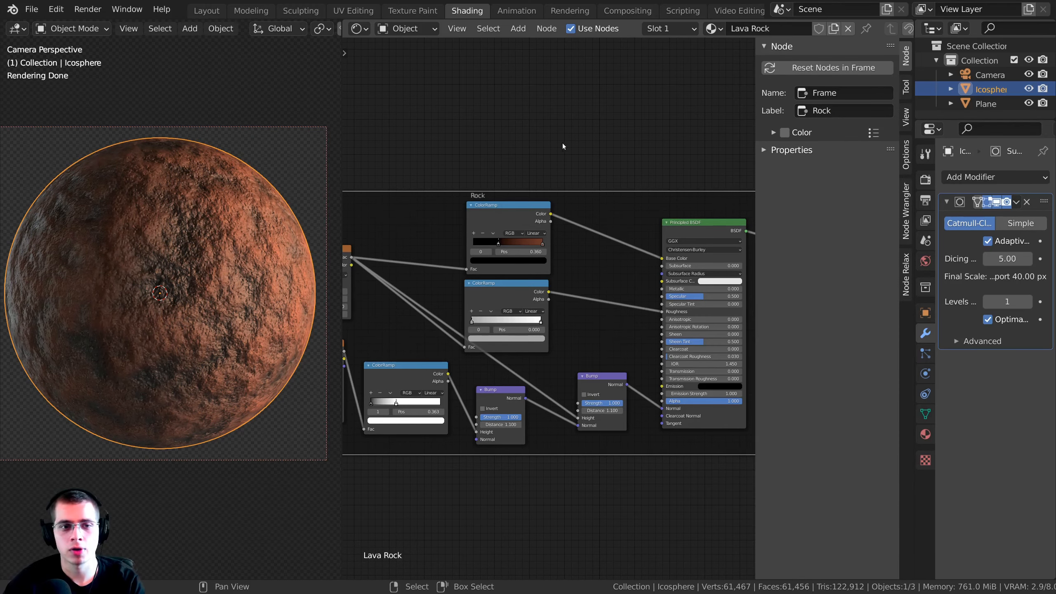
pyautogui.moveTo(562, 143); pyautogui.dragTo(567, 144, button='middle')
pyautogui.press('n')
# Add a second Principled BSDF node in the empty space below the Rock frame.
pyautogui.scroll(4, 689, 223)
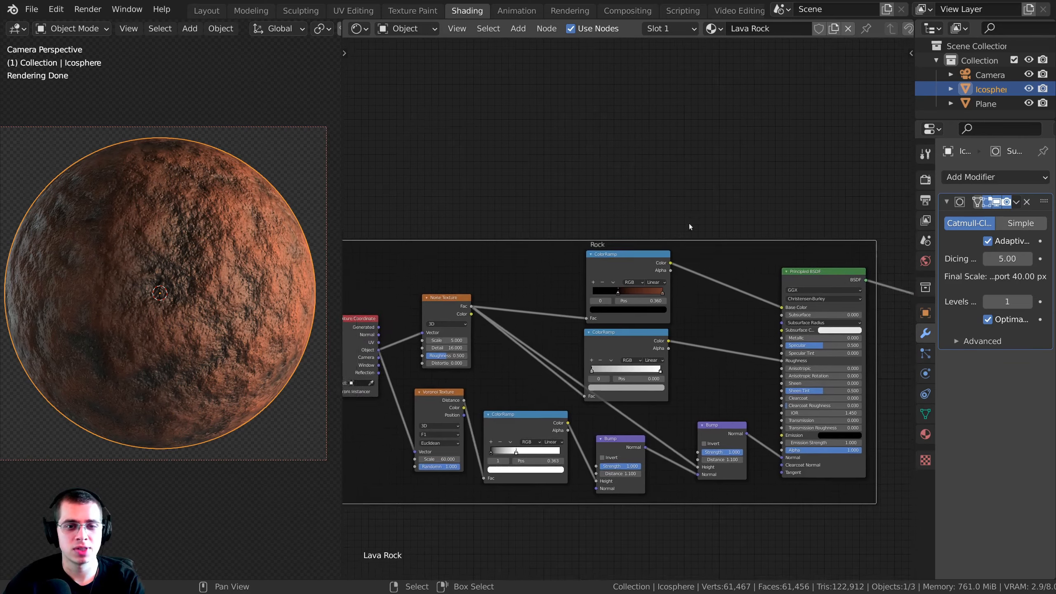
pyautogui.scroll(-12, 643, 266)
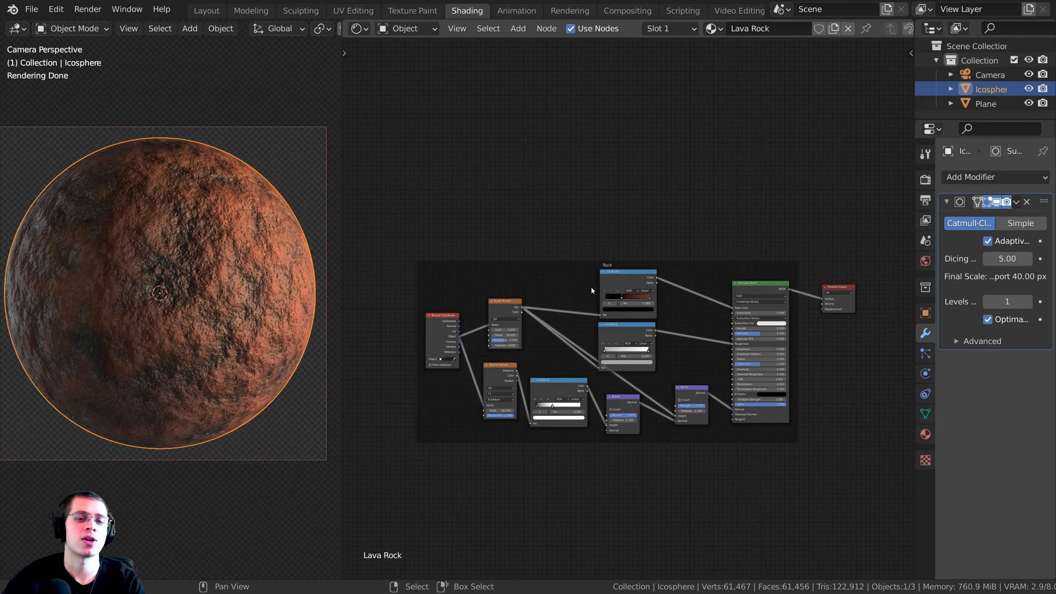
pyautogui.moveTo(603, 285); pyautogui.dragTo(595, 180, button='middle')
pyautogui.moveTo(599, 130); pyautogui.dragTo(584, 52, button='middle')
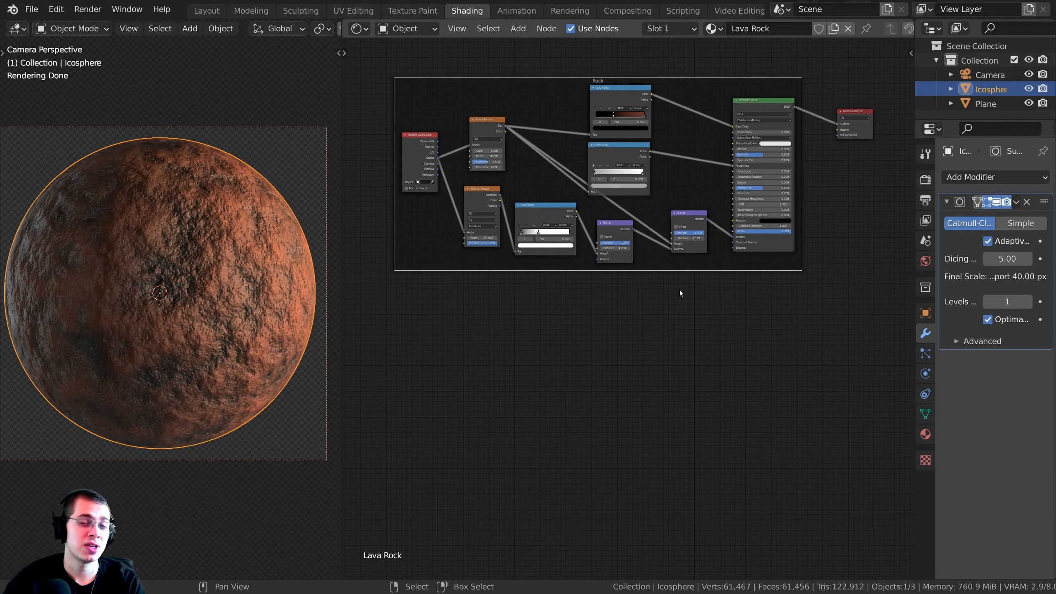
pyautogui.moveTo(648, 316); pyautogui.dragTo(658, 309, button='middle')
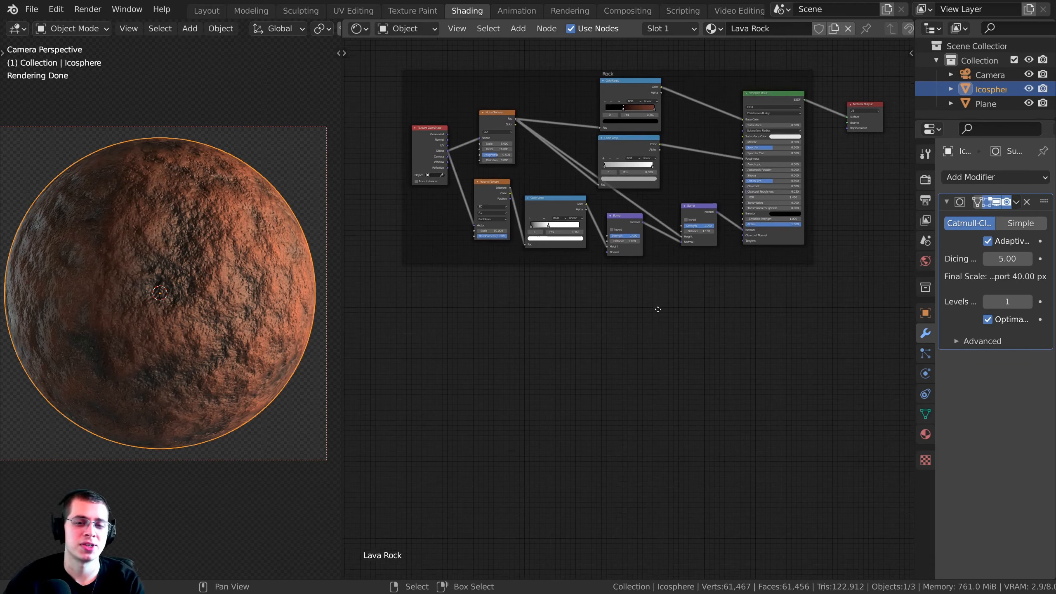
pyautogui.hotkey('shift', 'a')
pyautogui.write('pri')
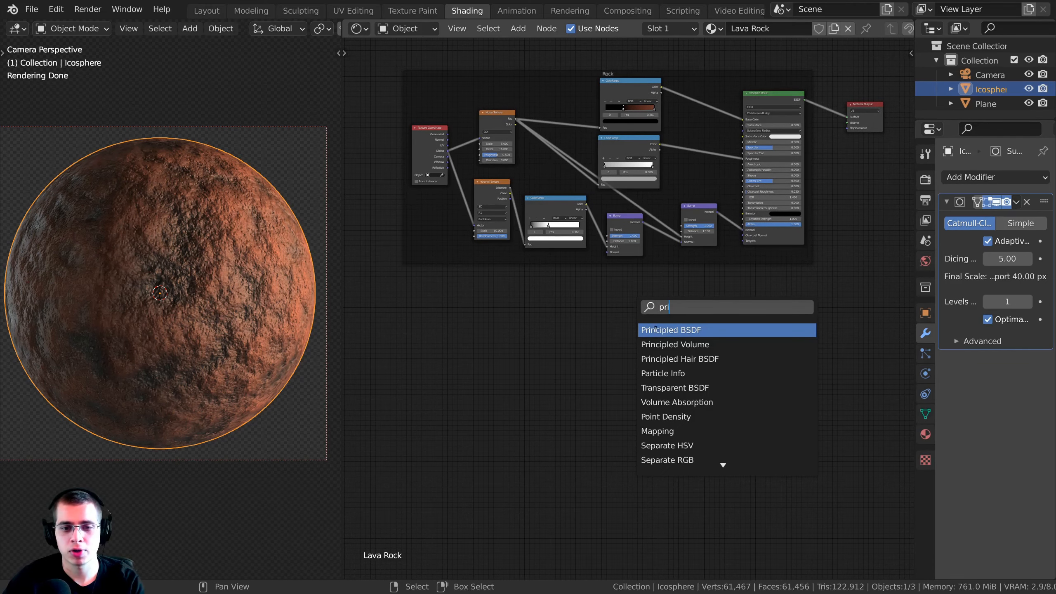
pyautogui.click(655, 329)
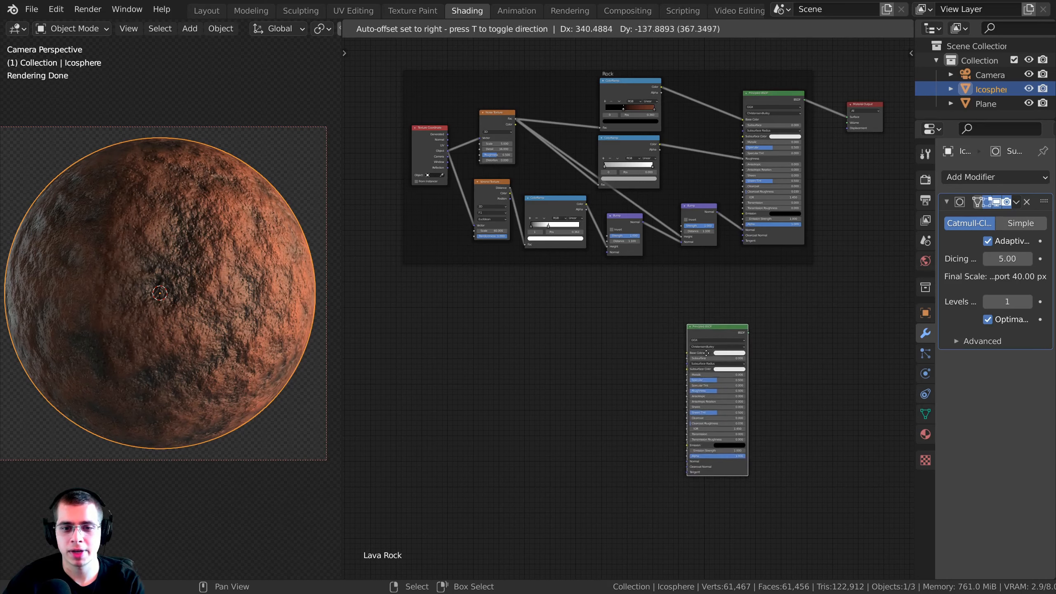
pyautogui.click(755, 331)
# Connect the new Principled BSDF to the Material Output and move the output node down, midway between the two shaders.
pyautogui.scroll(1, 645, 353)
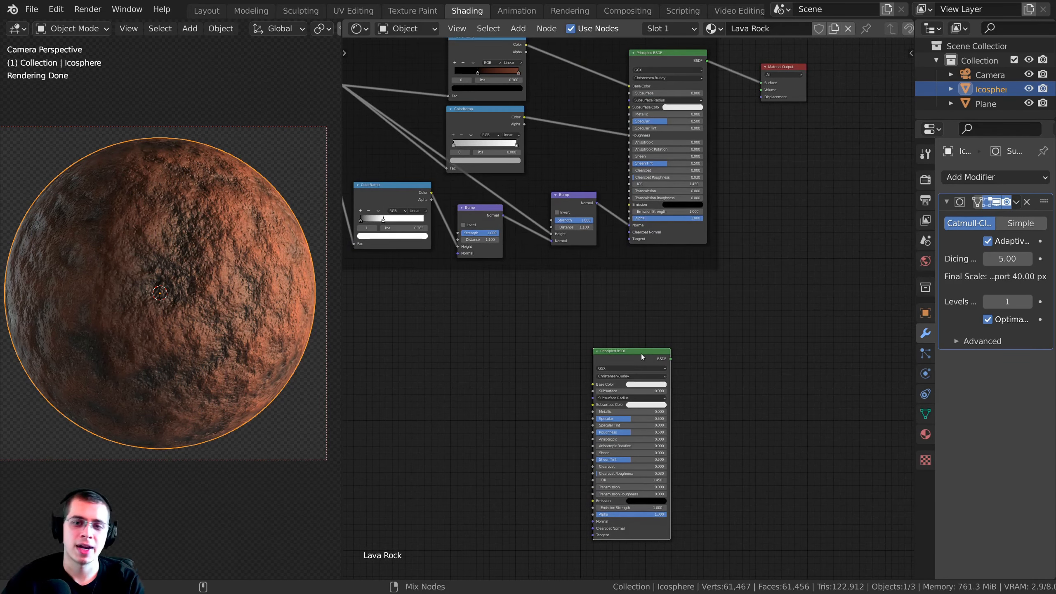
pyautogui.keyDown('ctrl'); pyautogui.keyDown('shift'); pyautogui.click(640, 353); pyautogui.keyUp('shift'); pyautogui.keyUp('ctrl')
pyautogui.keyDown('ctrl'); pyautogui.hscroll(-1, 635, 256); pyautogui.keyUp('ctrl')
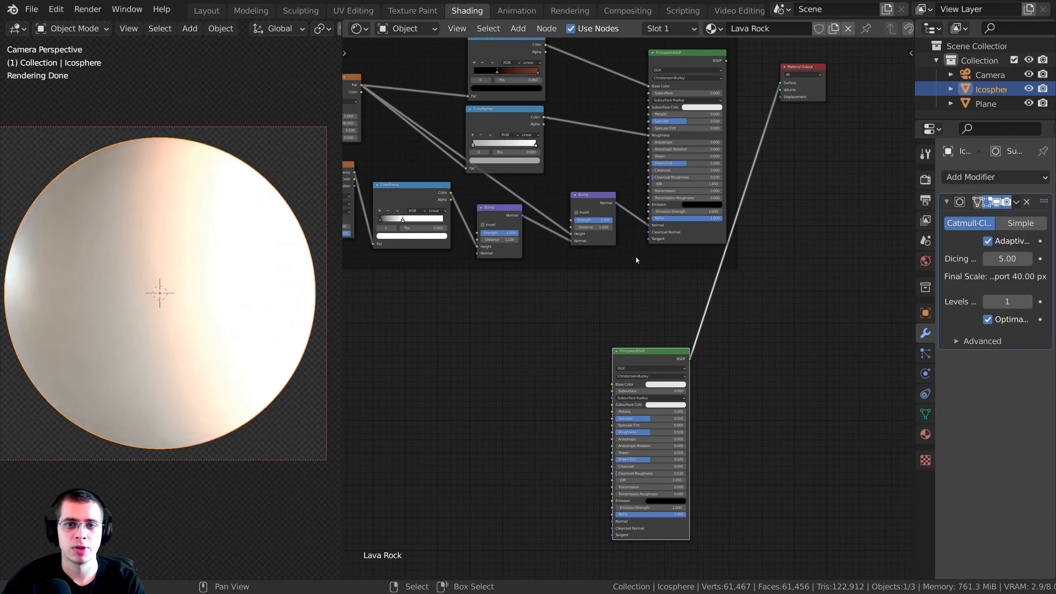
pyautogui.moveTo(807, 67); pyautogui.dragTo(766, 69, button='middle')
pyautogui.moveTo(766, 69); pyautogui.dragTo(842, 249)
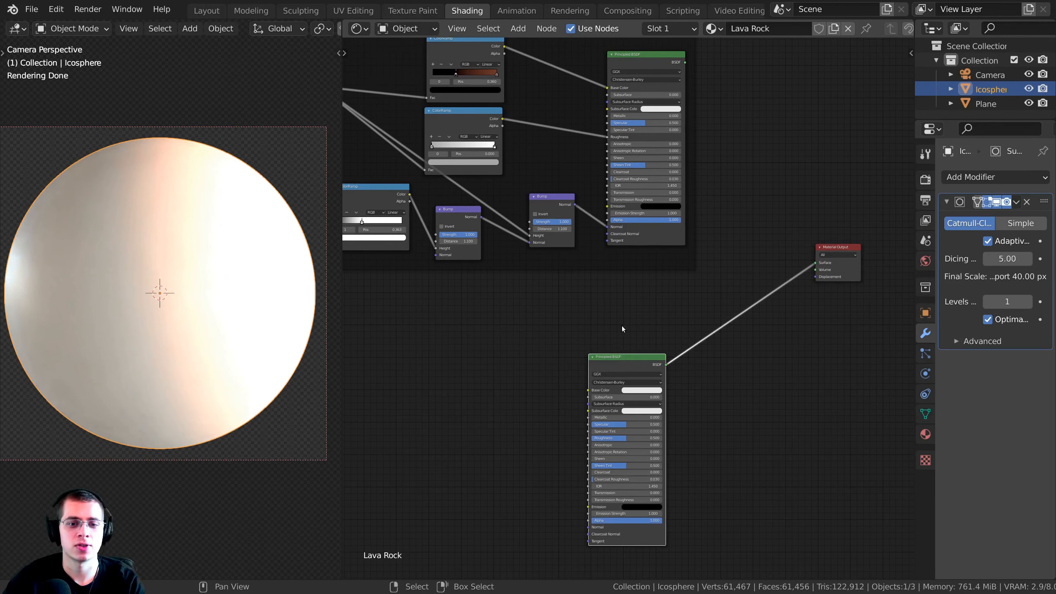
# Add a Noise Texture node below the Rock frame, to the left of the new Principled BSDF.
pyautogui.scroll(2, 571, 286)
pyautogui.hotkey('shift', 'a')
pyautogui.click(518, 246)
pyautogui.write('noise')
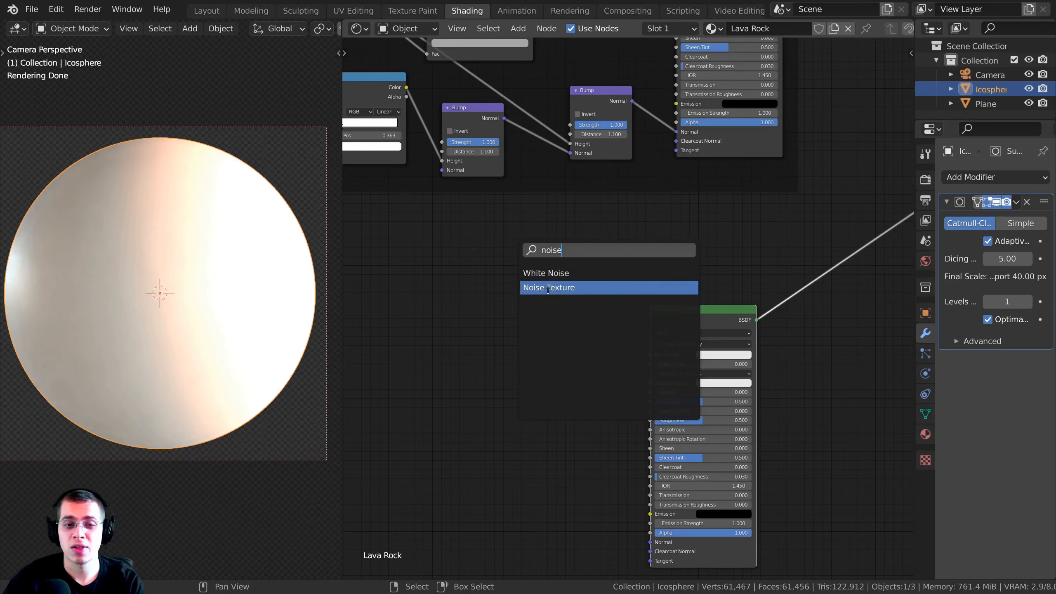
pyautogui.click(548, 291)
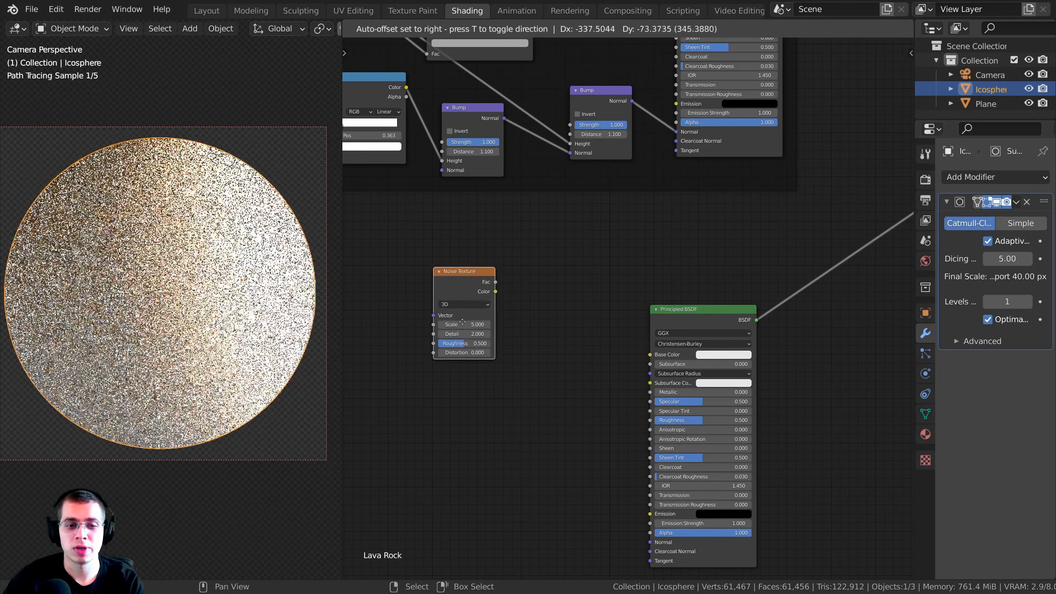
pyautogui.click(454, 358)
pyautogui.moveTo(577, 343); pyautogui.dragTo(588, 298, button='middle')
pyautogui.moveTo(696, 263); pyautogui.dragTo(695, 239)
pyautogui.press('Home')
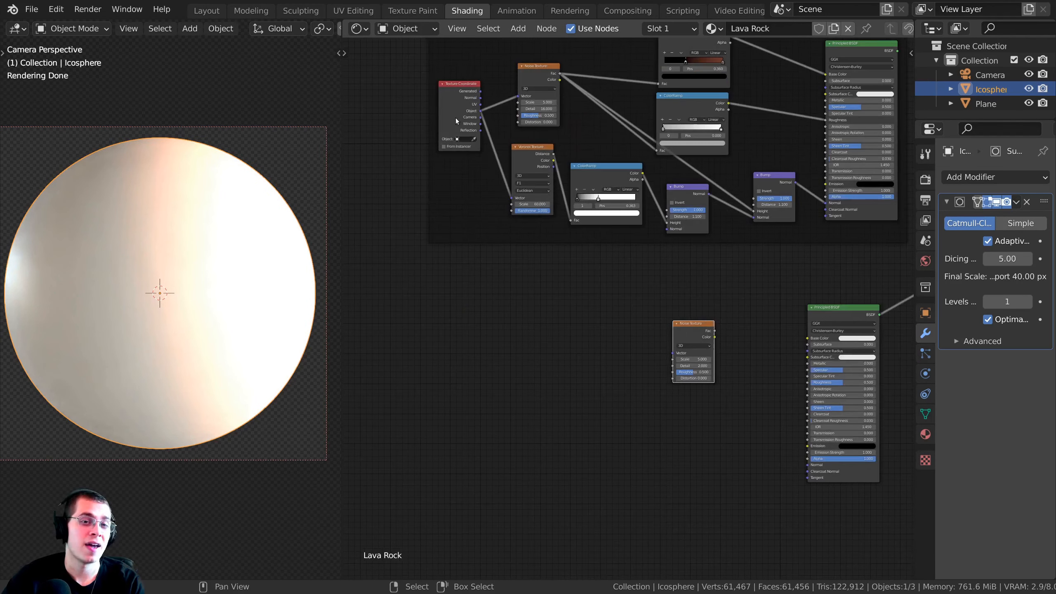
pyautogui.scroll(4, 624, 303)
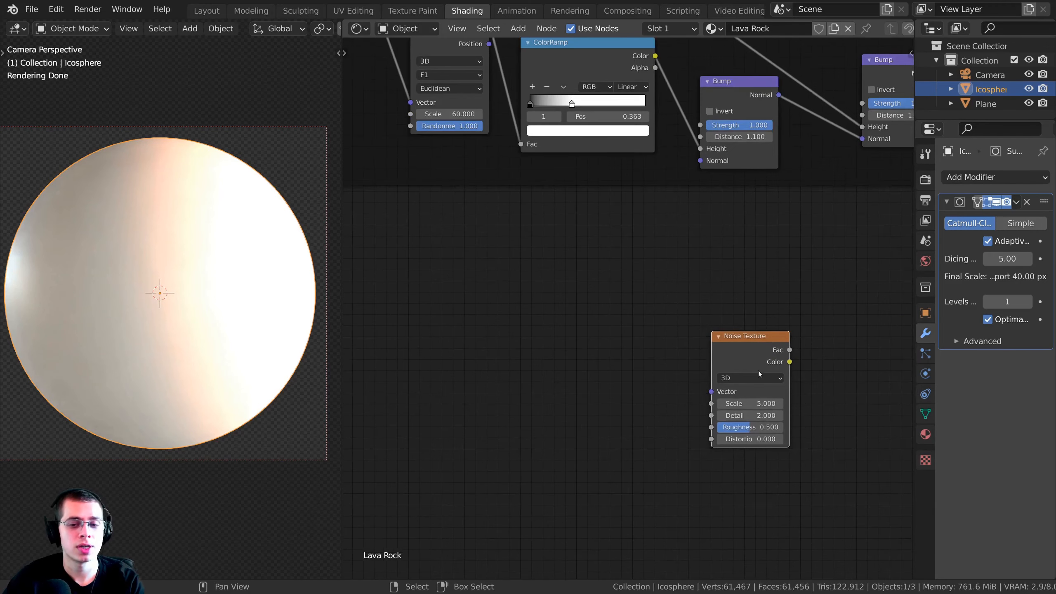
pyautogui.moveTo(758, 371); pyautogui.dragTo(672, 326)
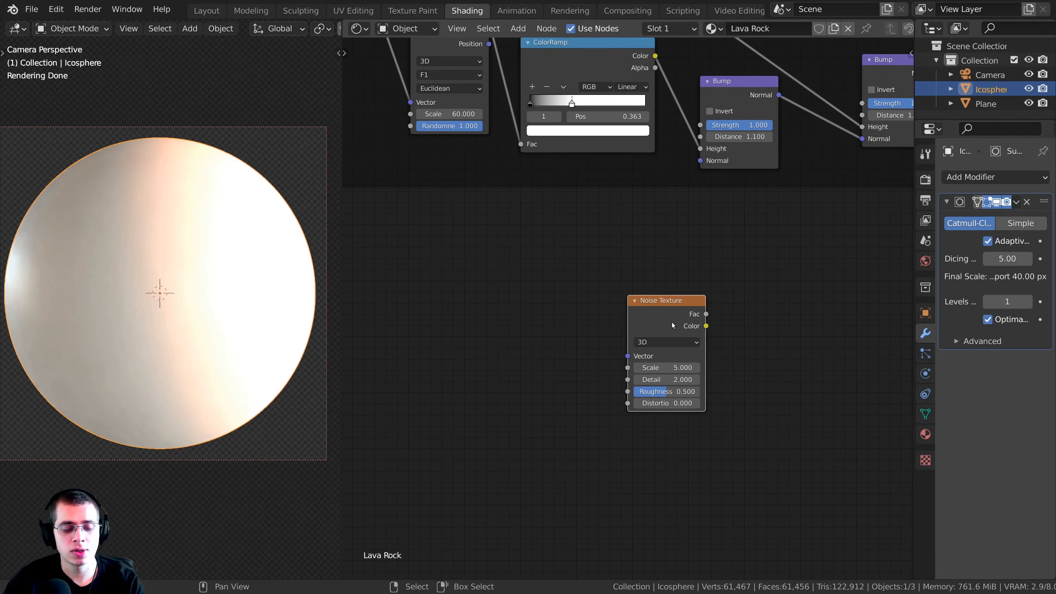
# Add a Texture Coordinate node and link its Object output directly to the new Noise Texture's Vector, deleting the Mapping node in between.
pyautogui.hotkey('ctrl', 't')
pyautogui.scroll(3, 444, 213)
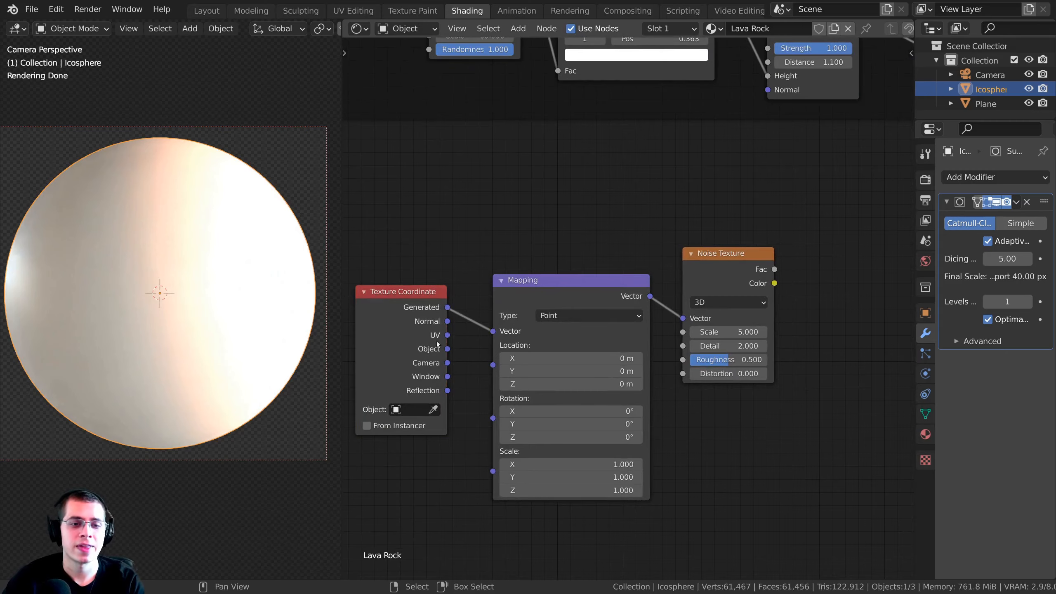
pyautogui.click(444, 214)
pyautogui.click(592, 203)
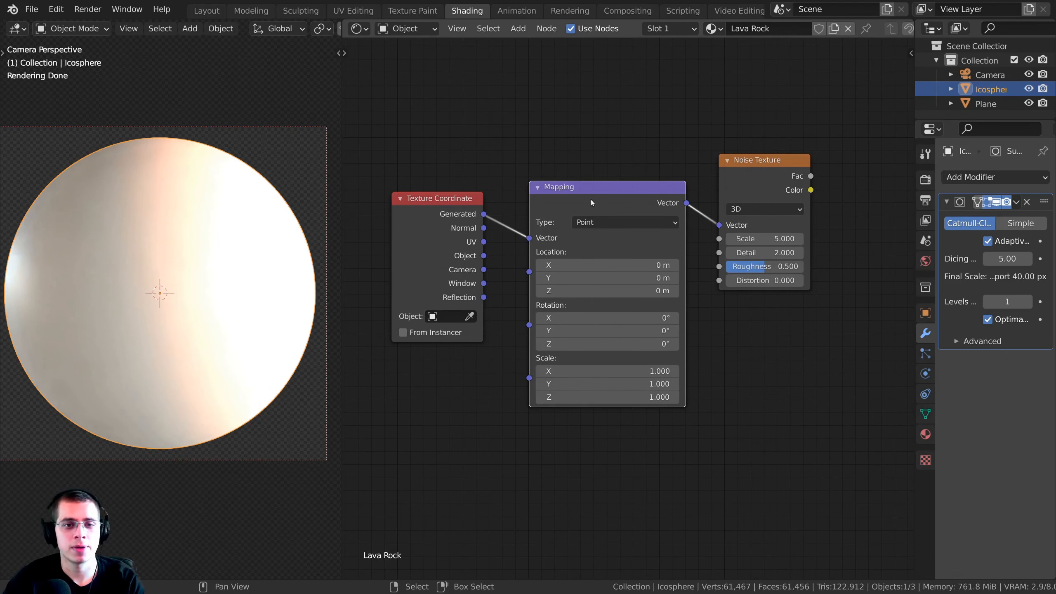
pyautogui.moveTo(626, 186)
pyautogui.mouseDown()
pyautogui.moveTo(603, 125)
pyautogui.moveTo(634, 170)
pyautogui.moveTo(627, 177)
pyautogui.mouseUp()
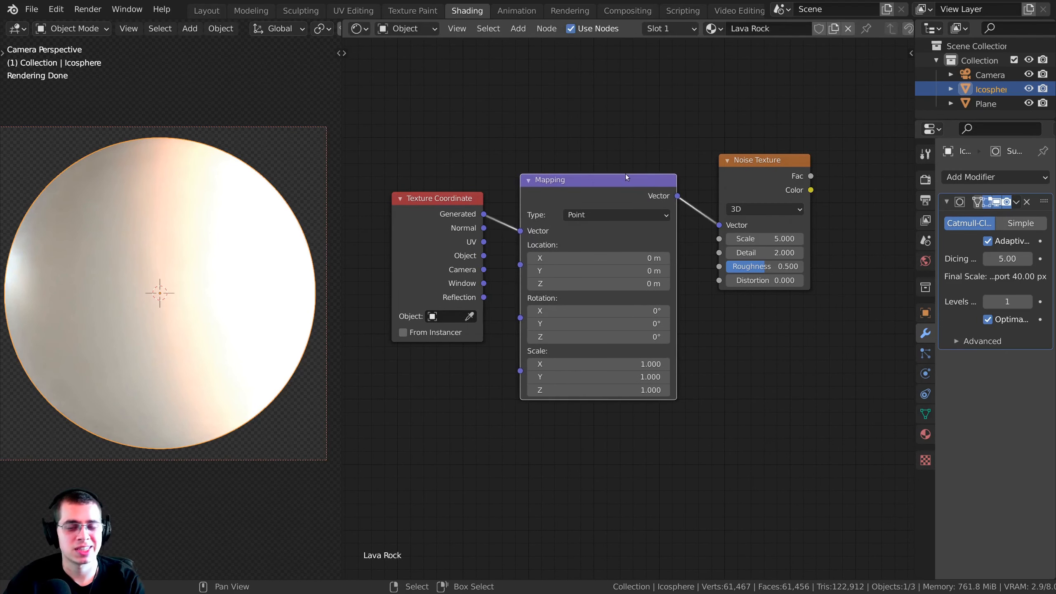
pyautogui.press('x')
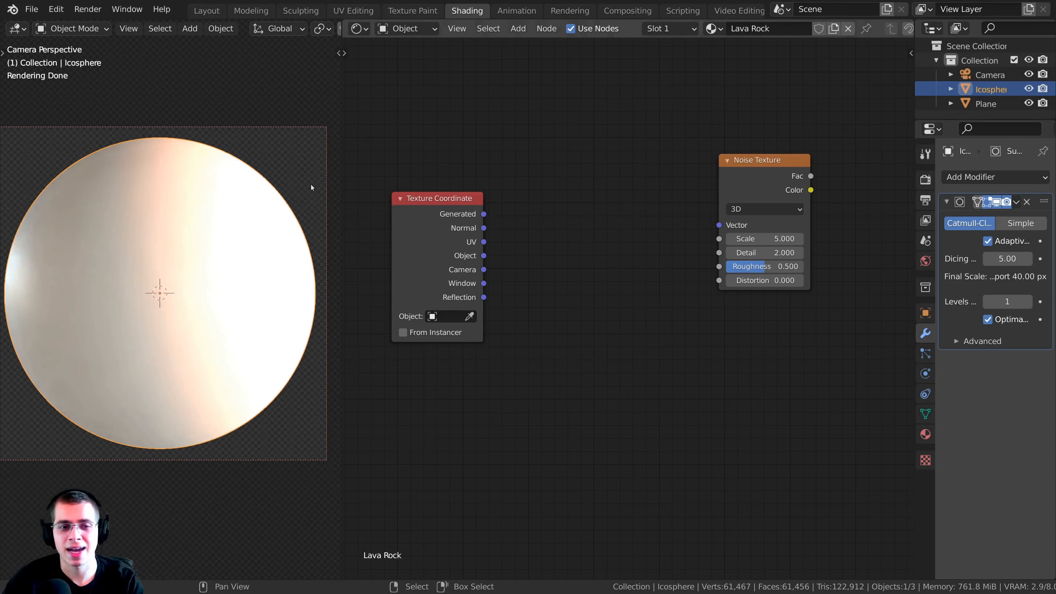
pyautogui.click(458, 270)
pyautogui.moveTo(484, 255); pyautogui.dragTo(569, 259)
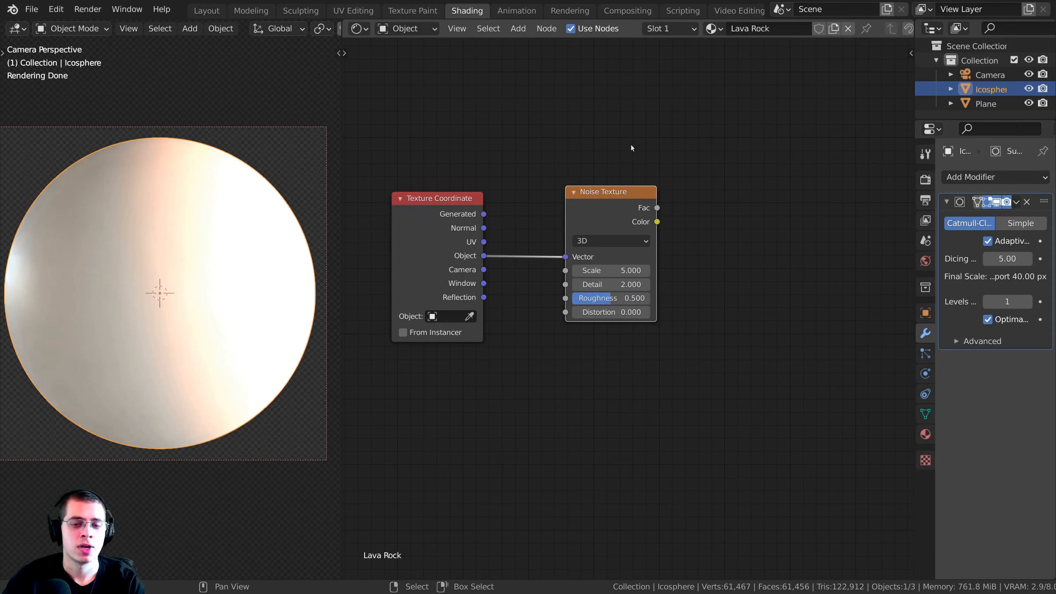
# Preview the new Noise Texture on the sphere and set its Scale to 4 and Detail to 16.
pyautogui.keyDown('ctrl'); pyautogui.keyDown('shift'); pyautogui.click(612, 203); pyautogui.keyUp('shift'); pyautogui.keyUp('ctrl')
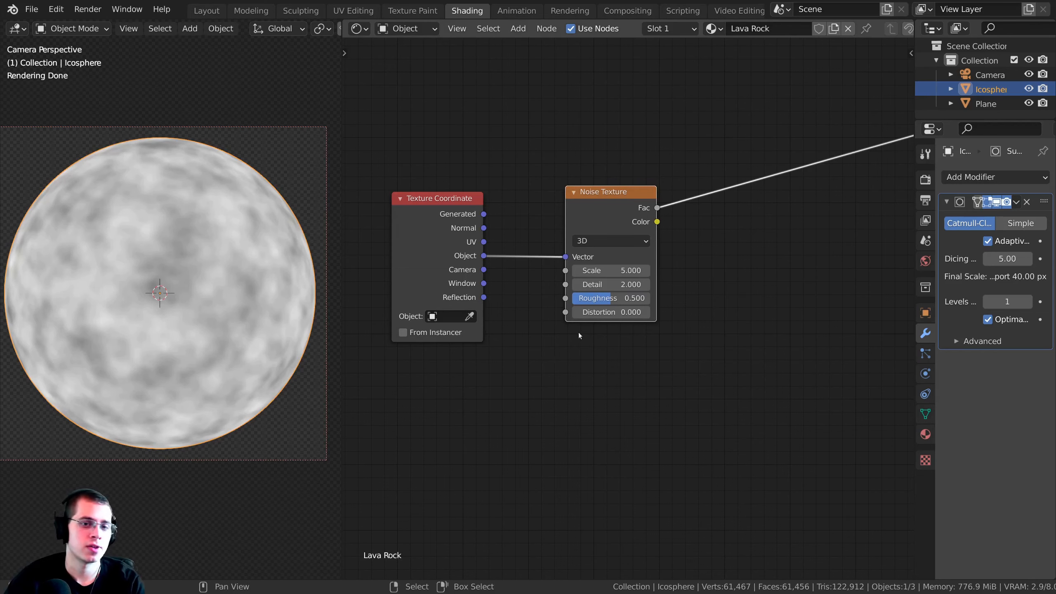
pyautogui.scroll(2, 532, 333)
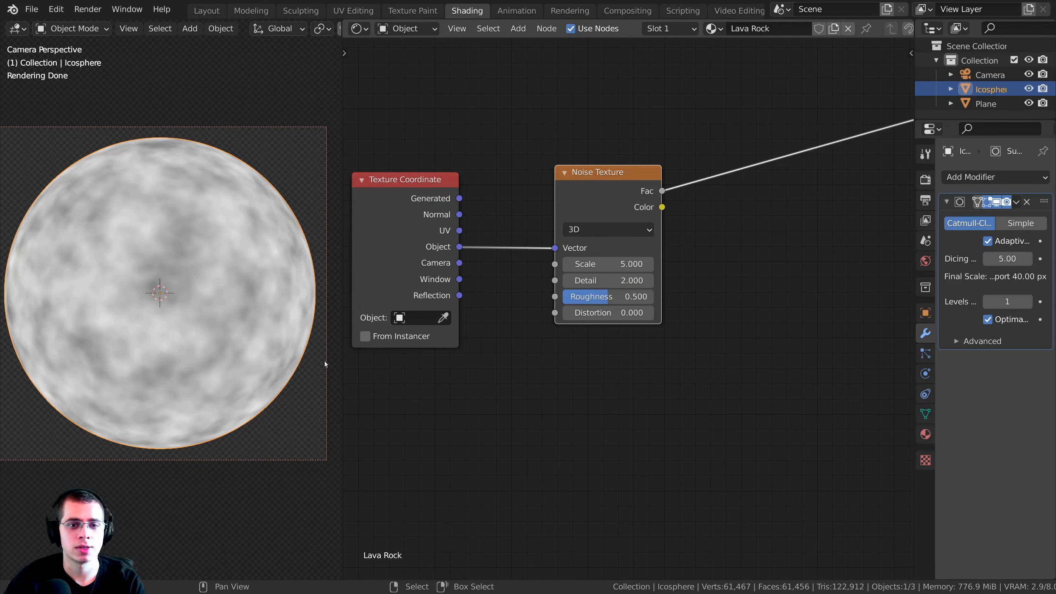
pyautogui.click(616, 264)
pyautogui.write('4')
pyautogui.press('Return')
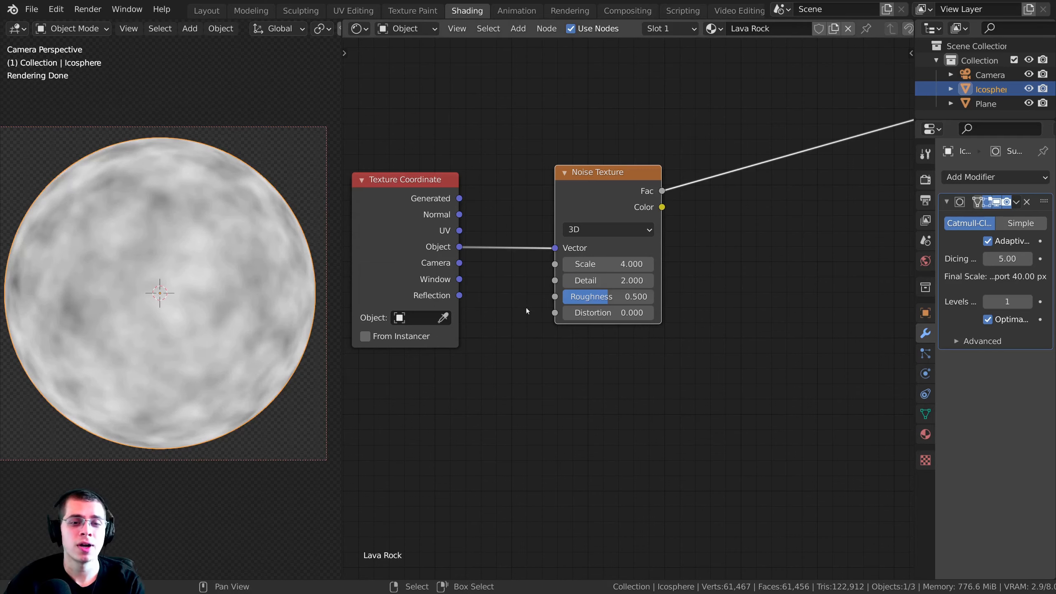
pyautogui.moveTo(592, 282); pyautogui.dragTo(608, 283)
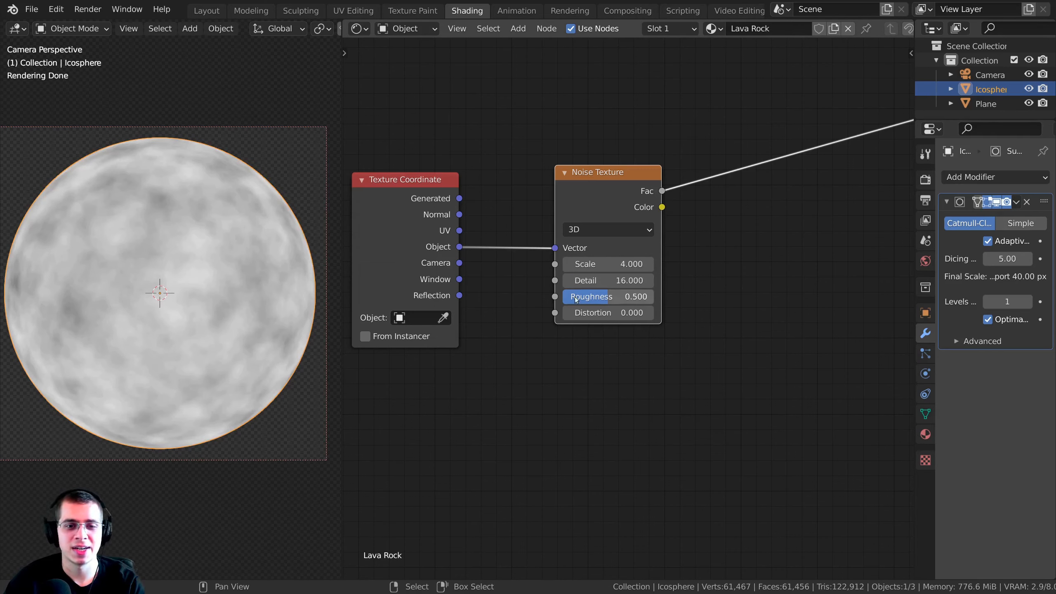
# Set the new Noise Texture's Roughness to 0.6 and its Distortion to 7.
pyautogui.click(600, 298)
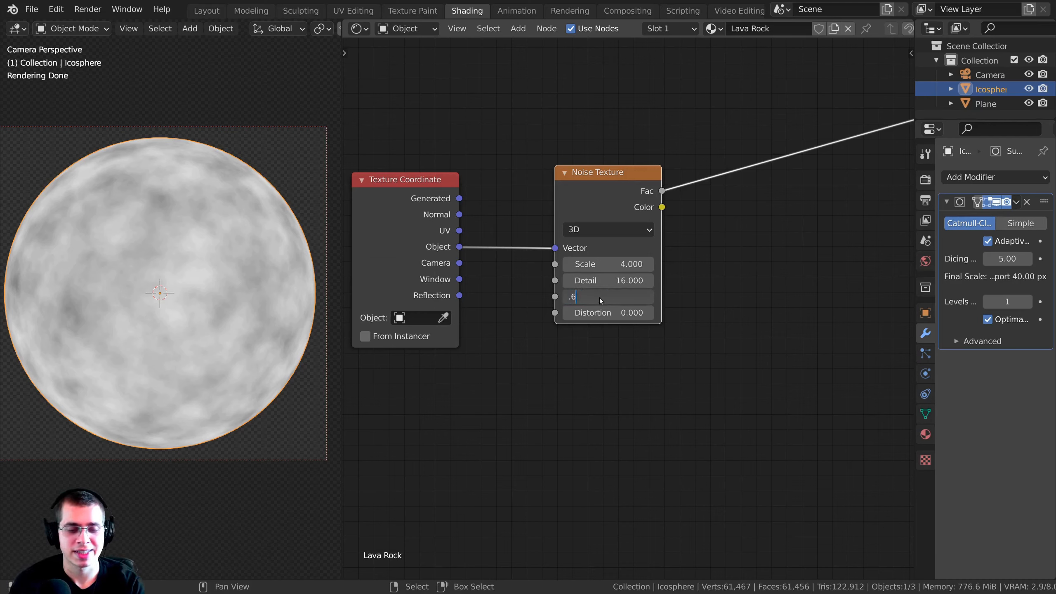
pyautogui.press('Return')
pyautogui.moveTo(529, 333); pyautogui.dragTo(505, 320, button='middle')
pyautogui.scroll(1, 505, 320)
pyautogui.click(586, 297)
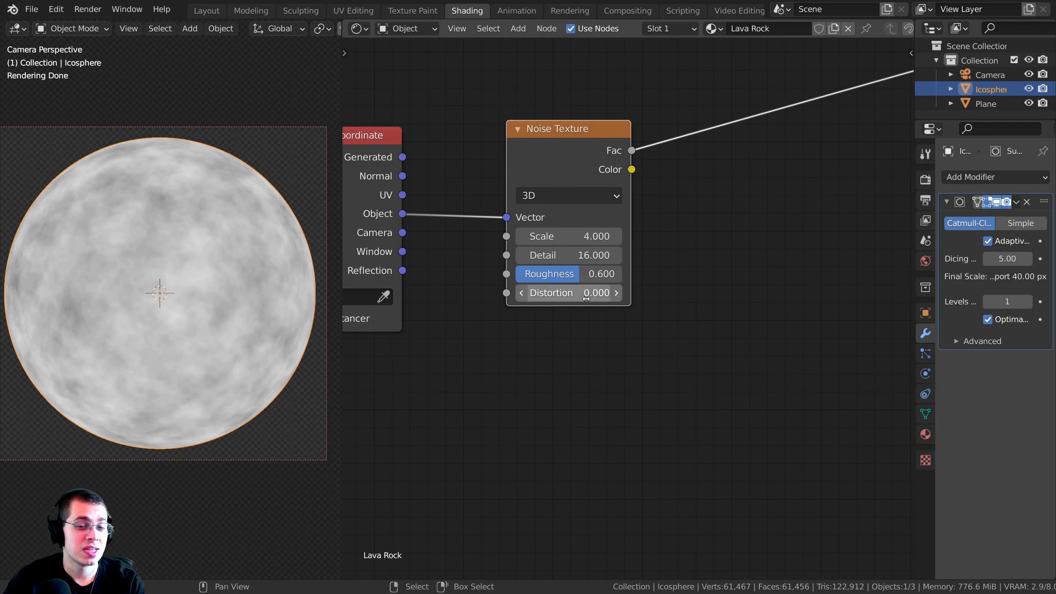
pyautogui.press('Return')
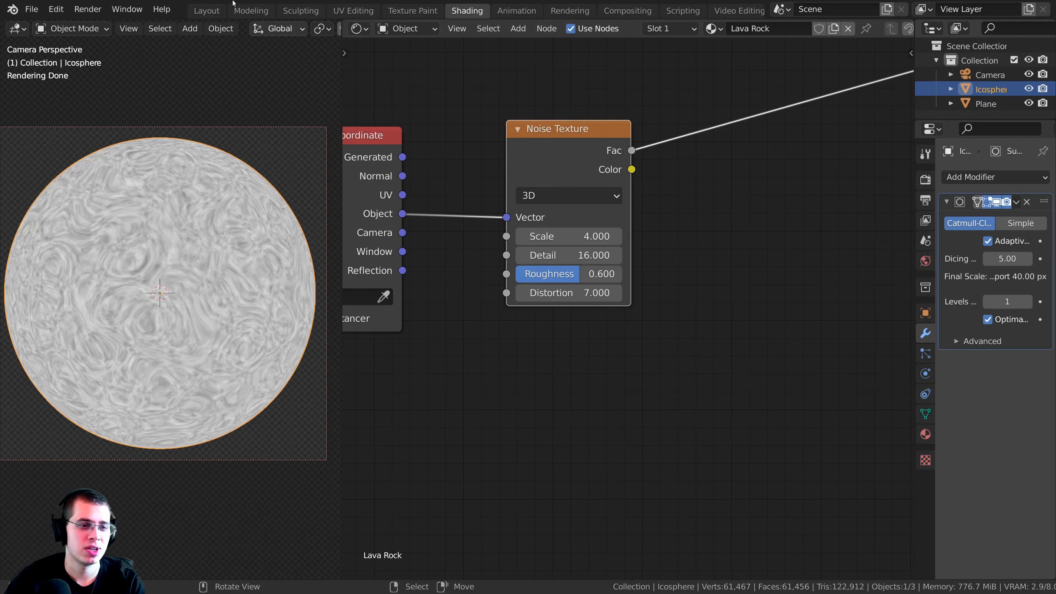
pyautogui.scroll(1, 170, 271)
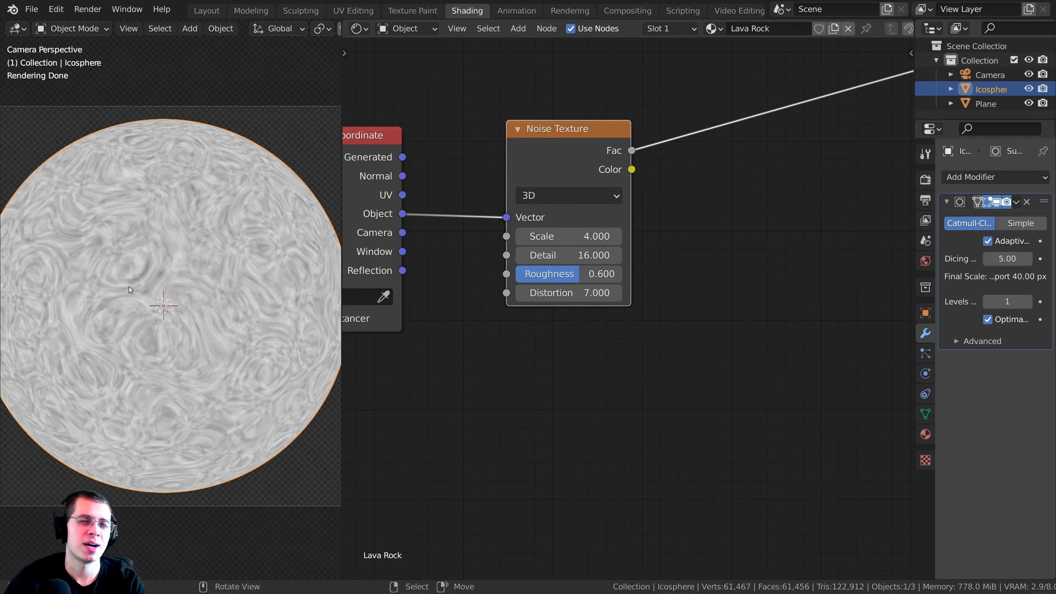
pyautogui.scroll(-1, 170, 247)
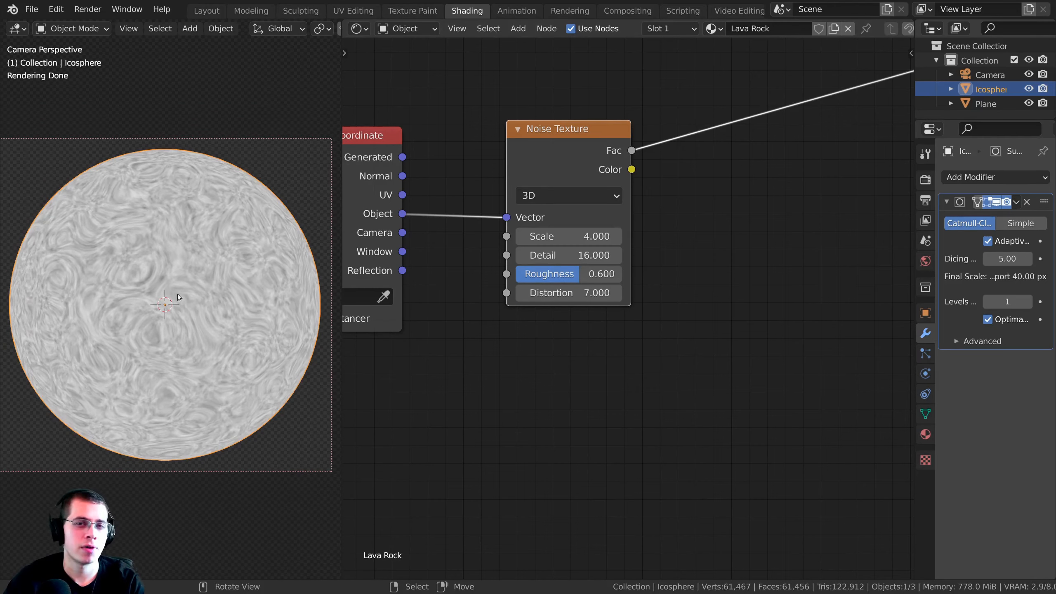
# Link the new Noise Texture's Fac output to the lower Principled BSDF's Base Color and show that shader on the sphere.
pyautogui.scroll(-4, 657, 167)
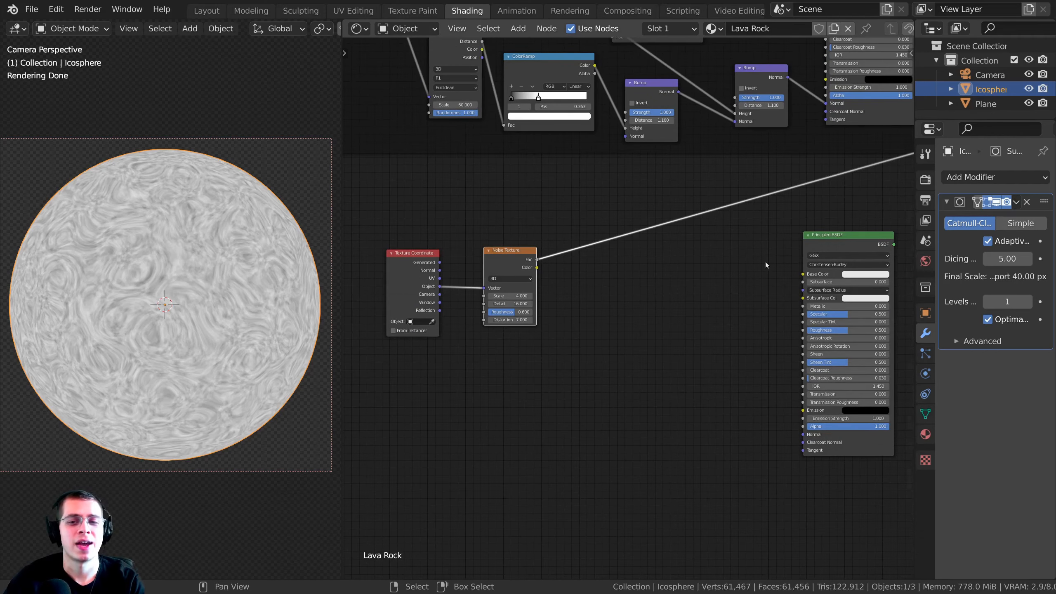
pyautogui.scroll(2, 633, 244)
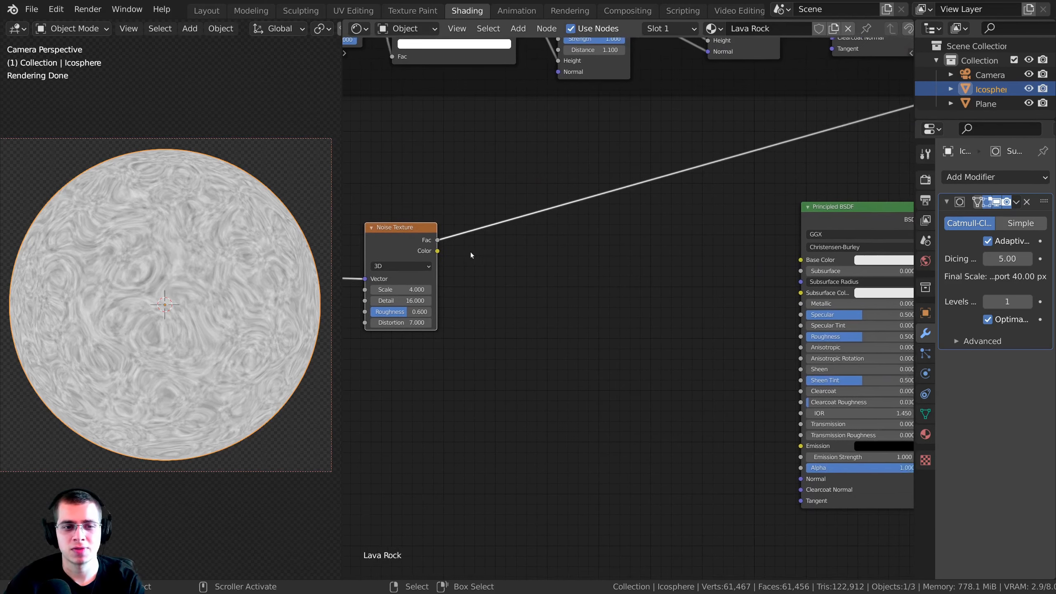
pyautogui.scroll(-1, 471, 255)
pyautogui.moveTo(458, 254); pyautogui.dragTo(776, 266)
pyautogui.moveTo(372, 209); pyautogui.dragTo(340, 208, button='middle')
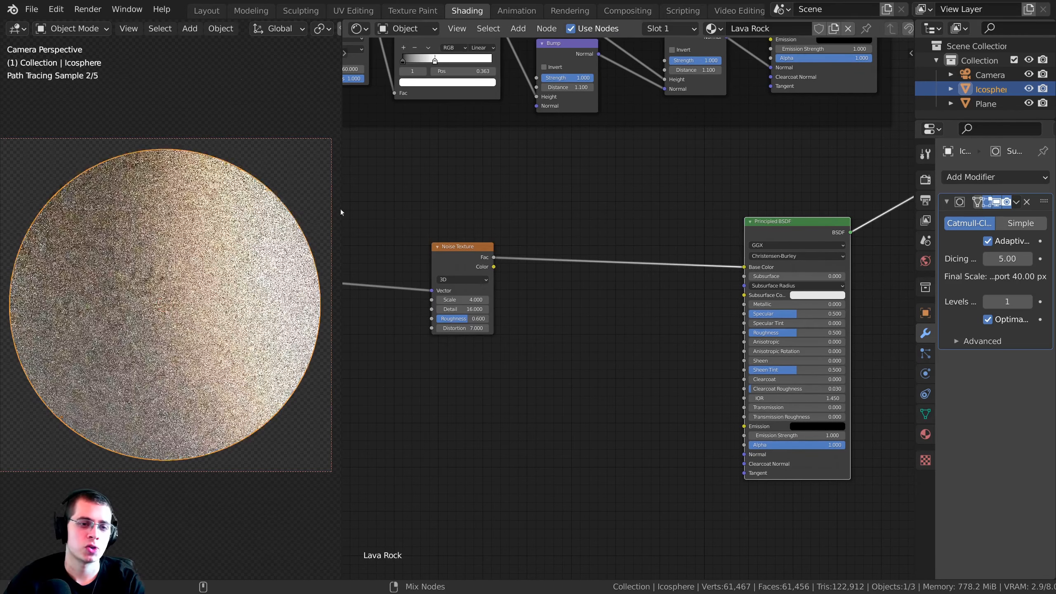
# Insert a ColorRamp node on the link between the new Noise Texture and the lower Principled BSDF.
pyautogui.scroll(-1, 366, 254)
pyautogui.moveTo(366, 254); pyautogui.dragTo(484, 250, button='middle')
pyautogui.moveTo(425, 255); pyautogui.dragTo(484, 262)
pyautogui.moveTo(485, 262); pyautogui.dragTo(391, 266, button='middle')
pyautogui.scroll(4, 540, 224)
pyautogui.hotkey('shift', 'a')
pyautogui.click(549, 168)
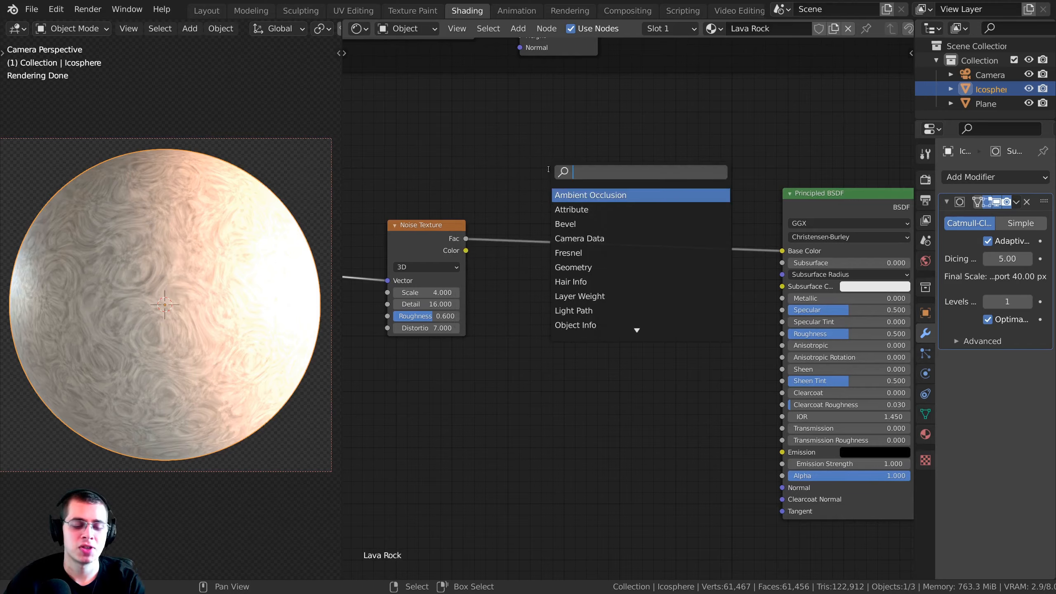
pyautogui.write('col')
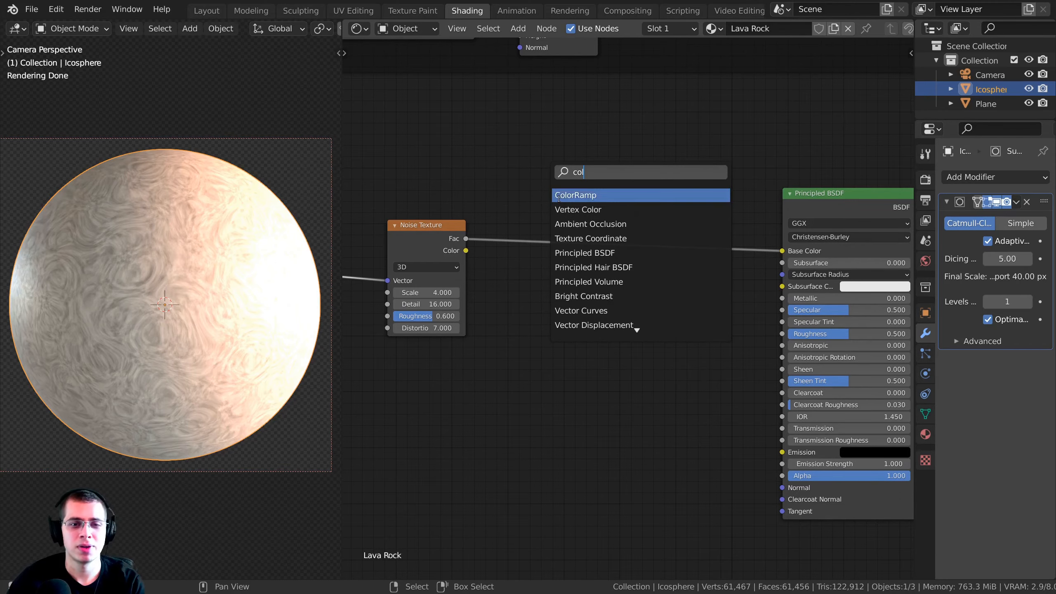
pyautogui.click(558, 196)
pyautogui.click(574, 201)
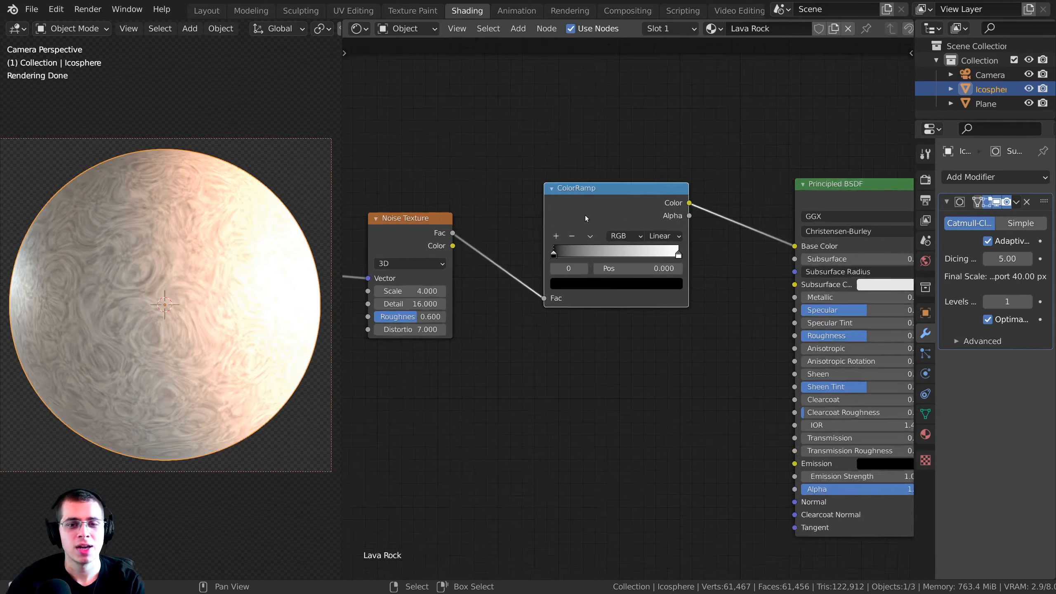
# Move the new ColorRamp's black stop to about 0.197 and recolour it orange with hex FF8000.
pyautogui.scroll(3, 586, 214)
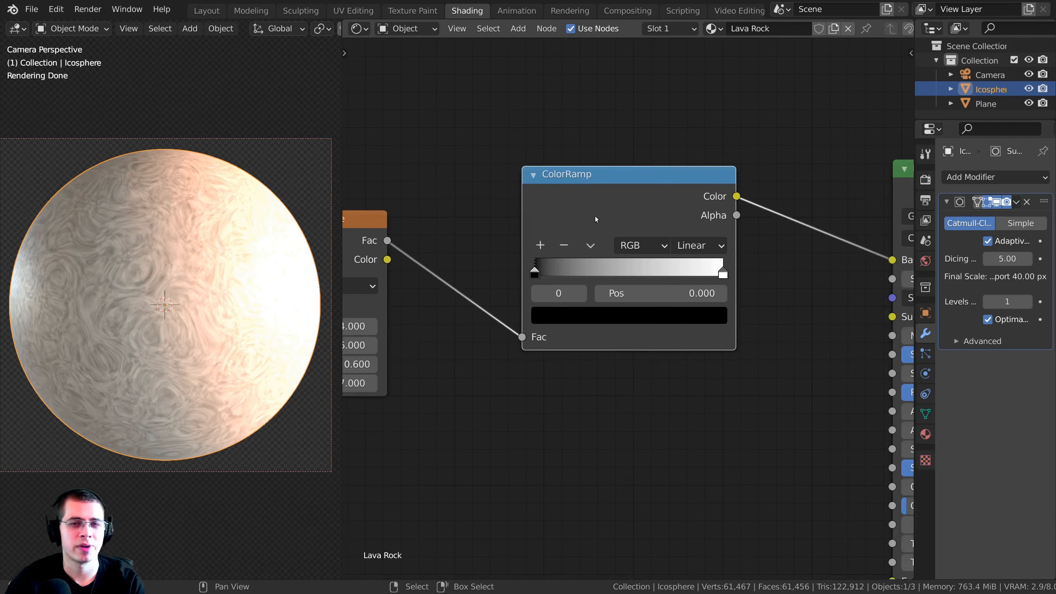
pyautogui.scroll(2, 616, 219)
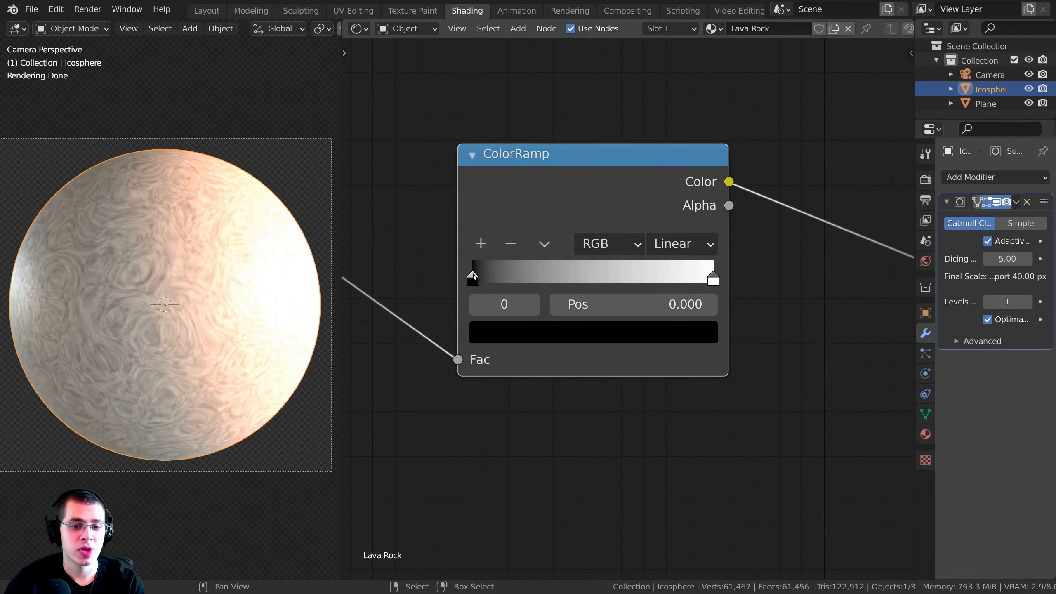
pyautogui.moveTo(474, 274); pyautogui.dragTo(520, 276)
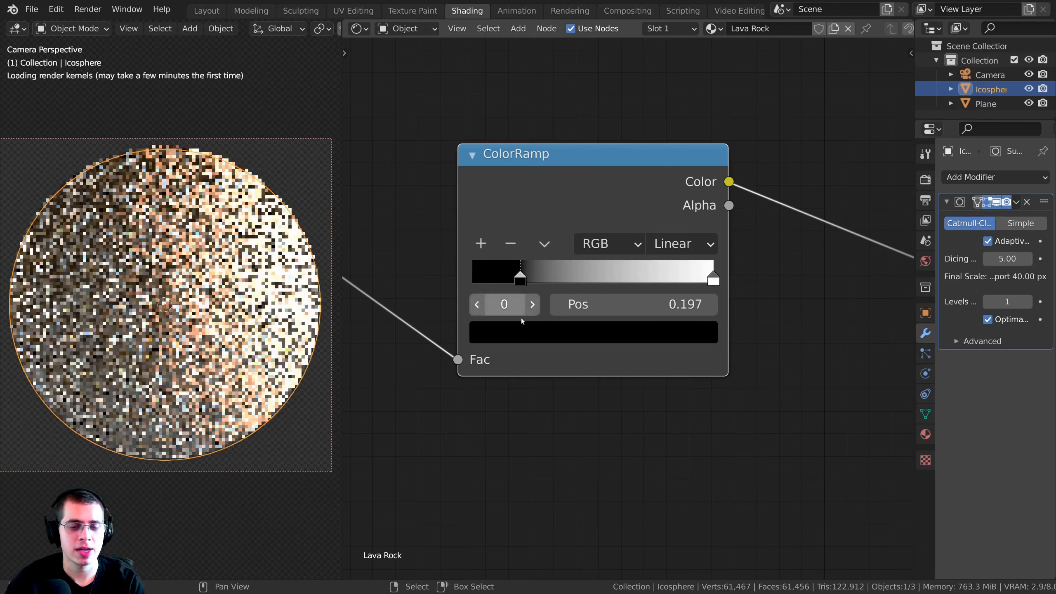
pyautogui.click(520, 337)
pyautogui.moveTo(594, 356); pyautogui.dragTo(607, 472, button='middle')
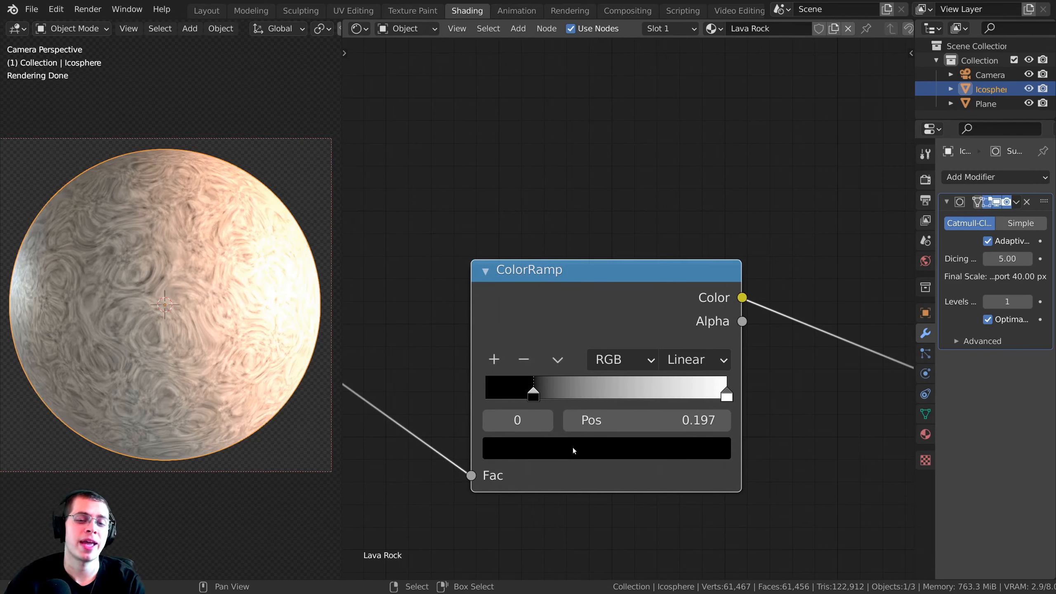
pyautogui.click(572, 448)
pyautogui.moveTo(680, 211); pyautogui.dragTo(678, 121)
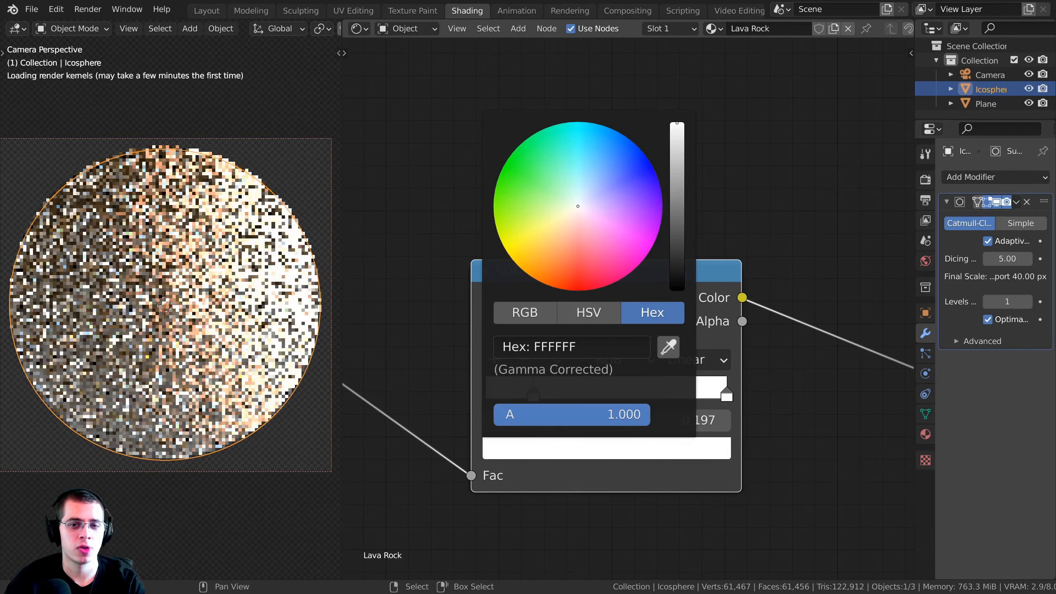
pyautogui.moveTo(571, 222); pyautogui.dragTo(532, 278)
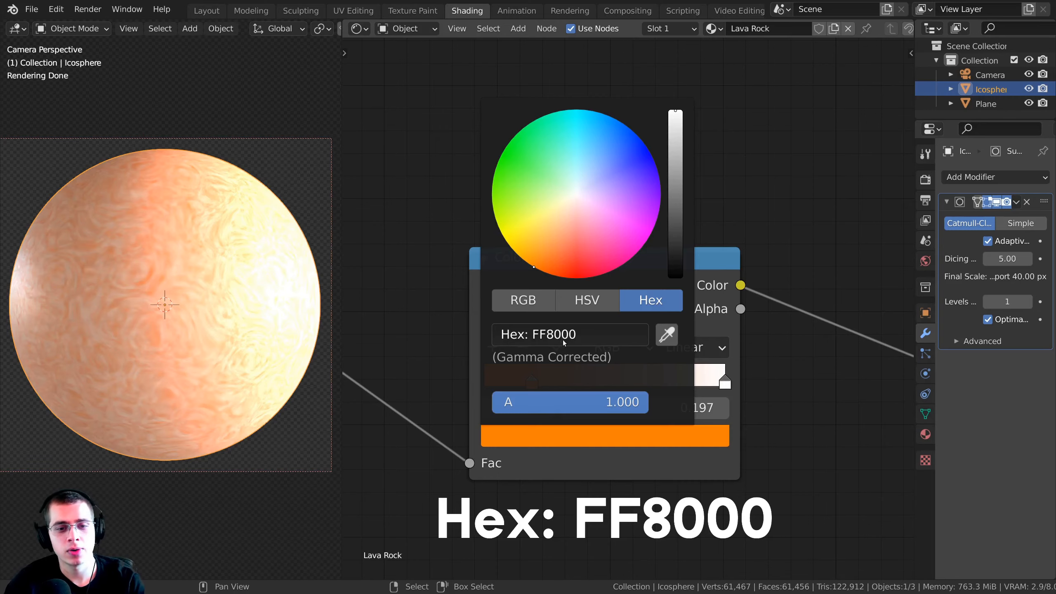
# Move the ColorRamp's white stop to about 0.531 and recolour it red with hex FF000F.
pyautogui.scroll(-2, 712, 391)
pyautogui.moveTo(712, 391); pyautogui.dragTo(685, 365, button='middle')
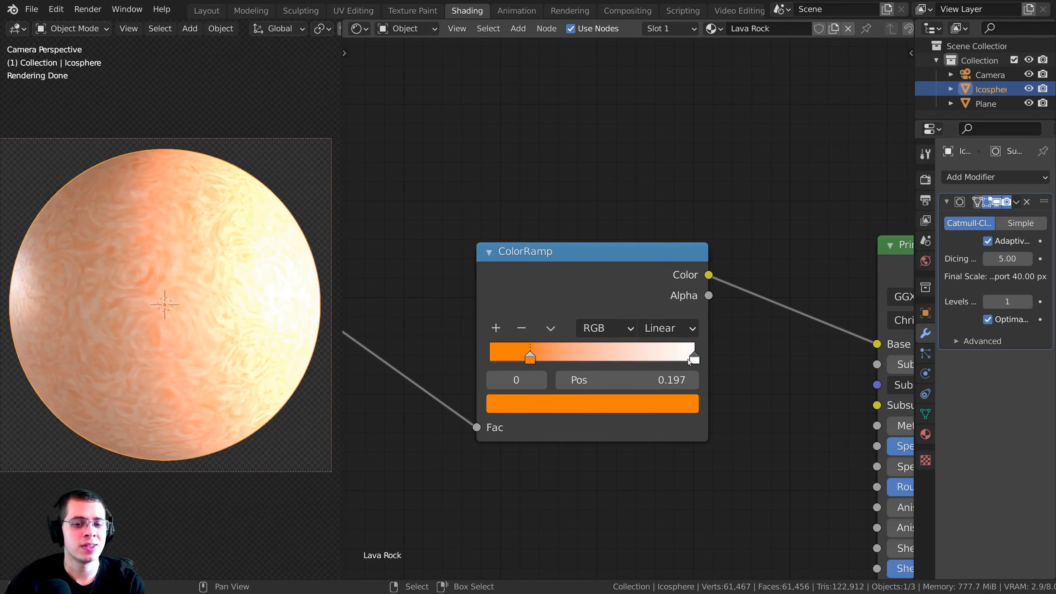
pyautogui.moveTo(693, 359); pyautogui.dragTo(596, 351)
pyautogui.scroll(2, 596, 351)
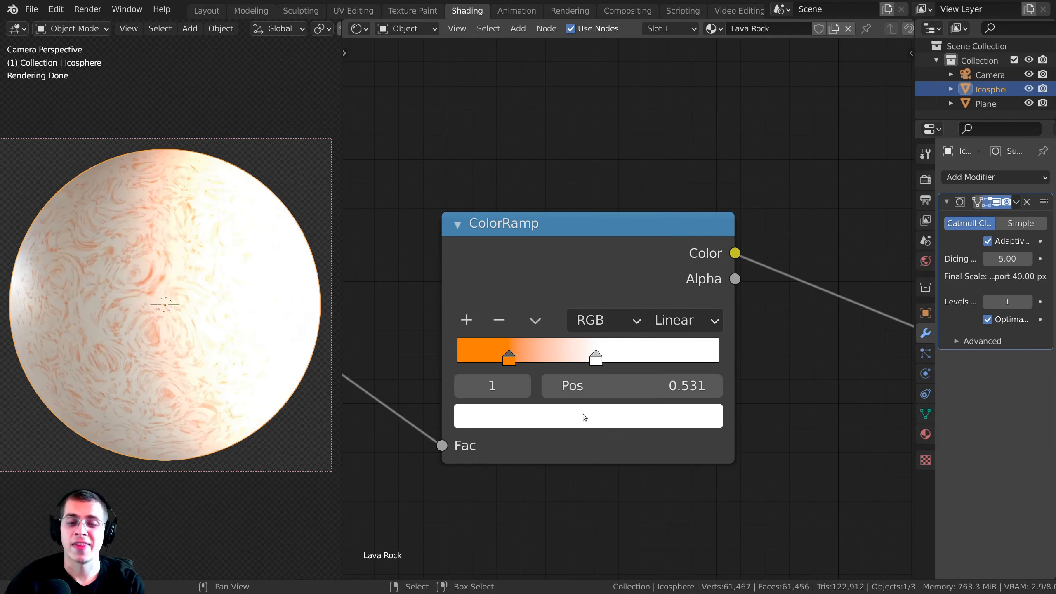
pyautogui.click(582, 413)
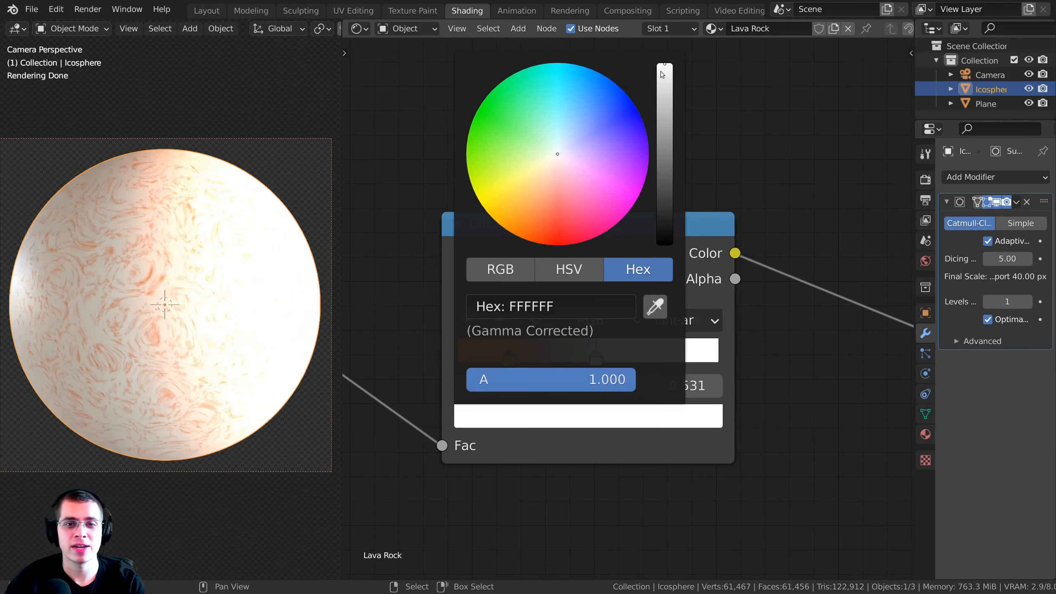
pyautogui.moveTo(560, 224); pyautogui.dragTo(578, 351)
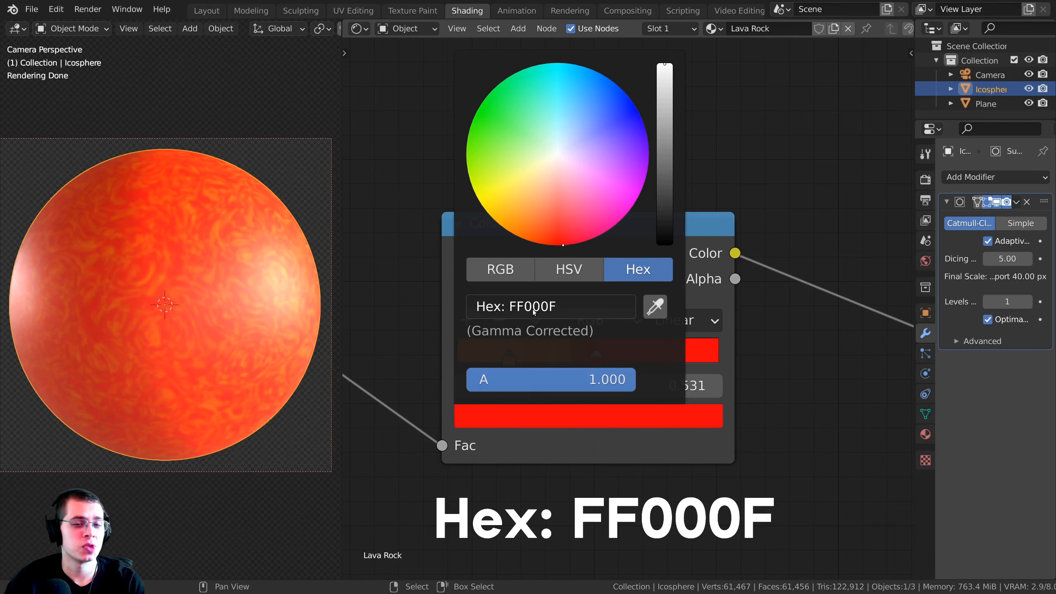
# Shift the ColorRamp away from the lower Principled BSDF and link its Color output to the shader's Emission input as well.
pyautogui.scroll(-3, 548, 233)
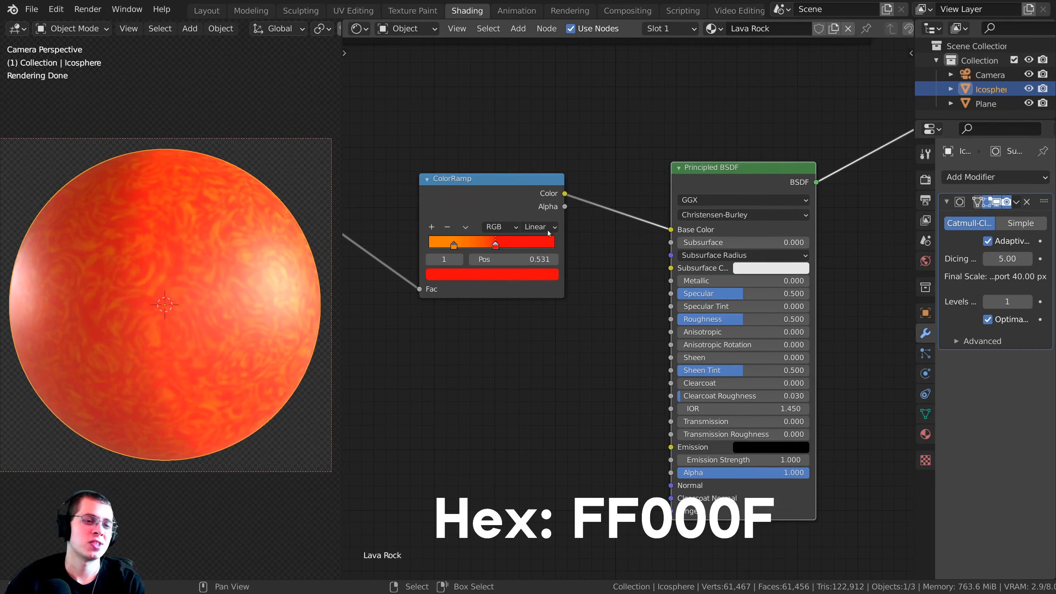
pyautogui.moveTo(501, 201); pyautogui.dragTo(544, 185, button='middle')
pyautogui.moveTo(540, 187); pyautogui.dragTo(499, 201)
pyautogui.moveTo(501, 201); pyautogui.dragTo(532, 189, button='middle')
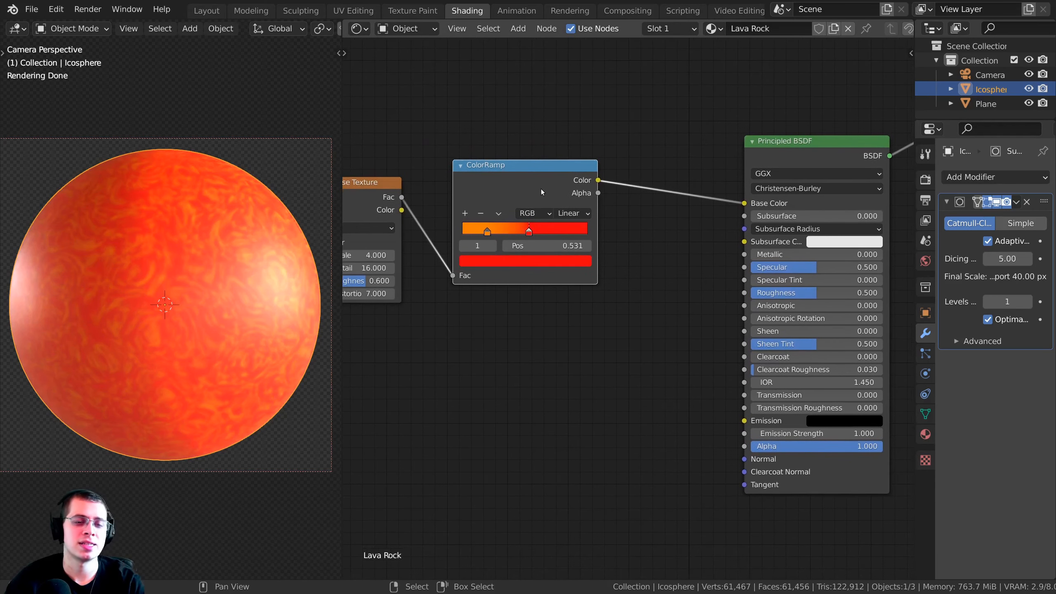
pyautogui.moveTo(556, 141); pyautogui.dragTo(548, 134, button='middle')
pyautogui.moveTo(570, 175); pyautogui.dragTo(545, 150, button='middle')
pyautogui.moveTo(546, 150); pyautogui.dragTo(711, 391)
pyautogui.moveTo(744, 403); pyautogui.dragTo(710, 383, button='middle')
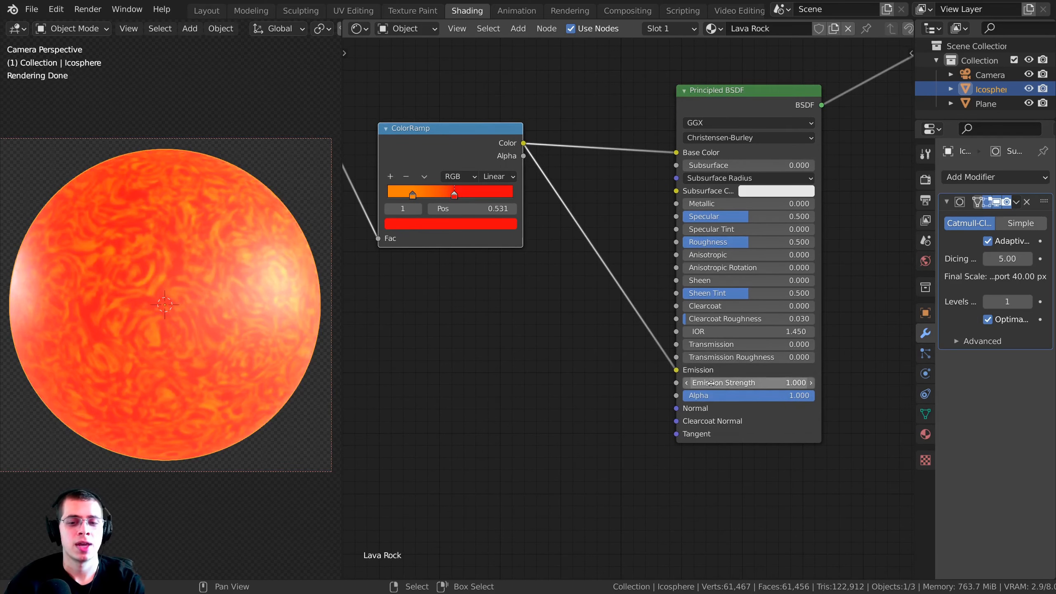
# Set the lower Principled BSDF's Emission Strength to 20.
pyautogui.click(739, 383)
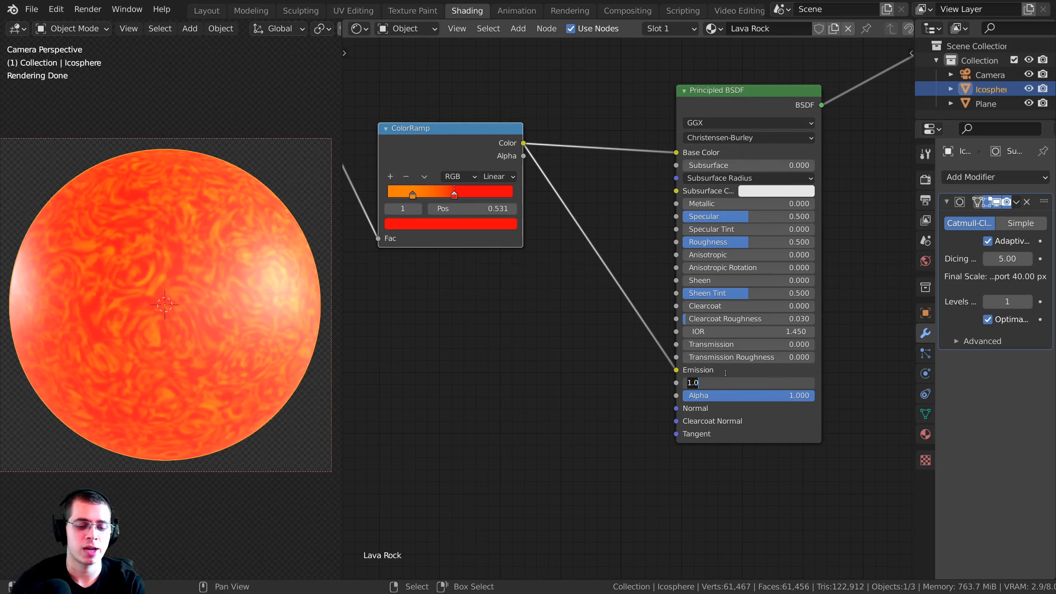
pyautogui.write('20')
pyautogui.press('Return')
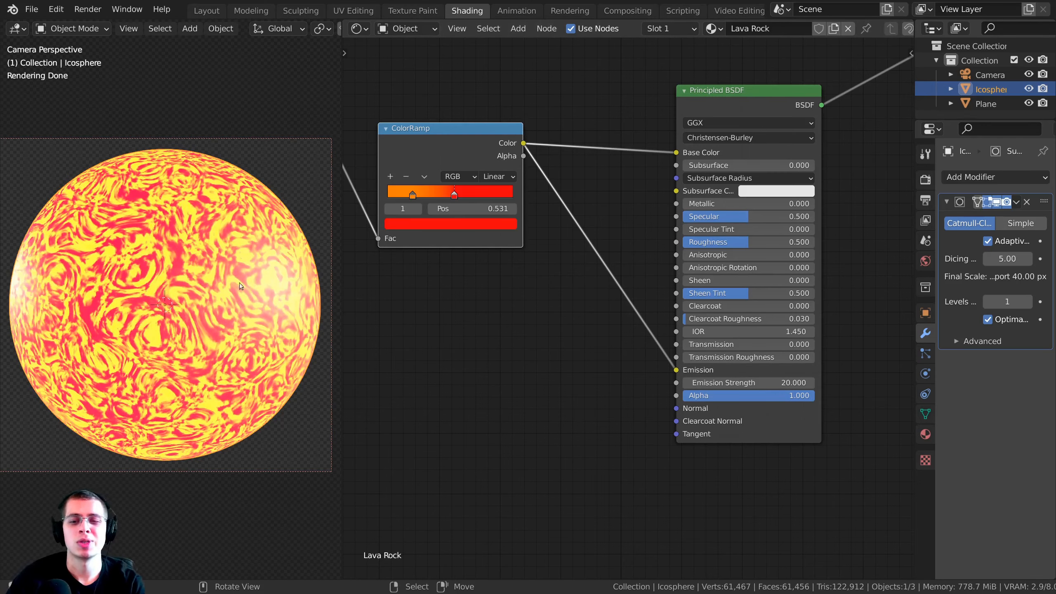
# Link the ColorRamp's Color output to the lower Principled BSDF's Normal input.
pyautogui.moveTo(599, 276); pyautogui.dragTo(644, 261, button='middle')
pyautogui.scroll(3, 644, 262)
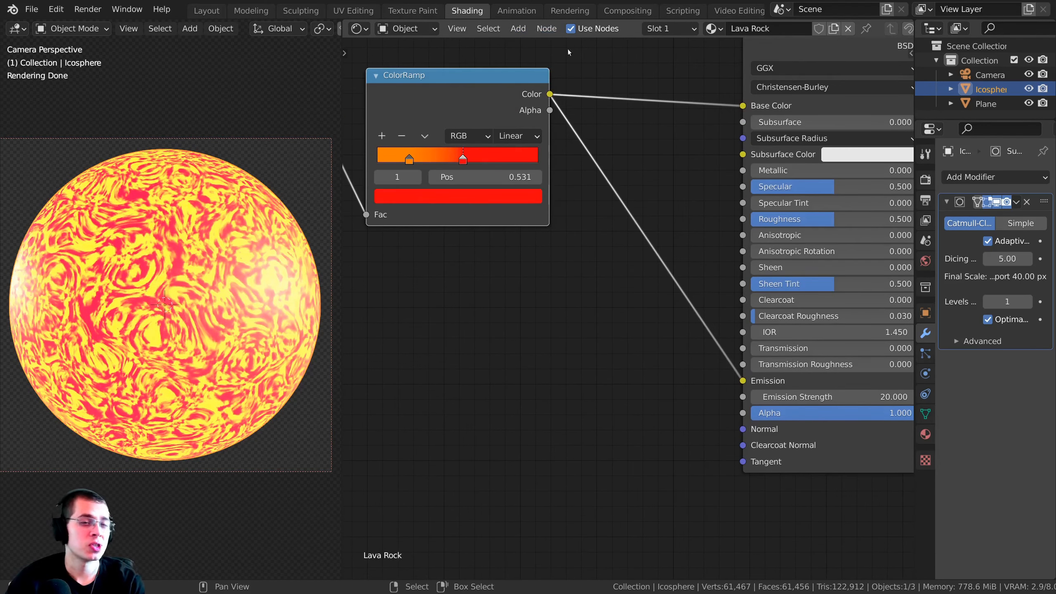
pyautogui.moveTo(744, 429); pyautogui.dragTo(688, 407)
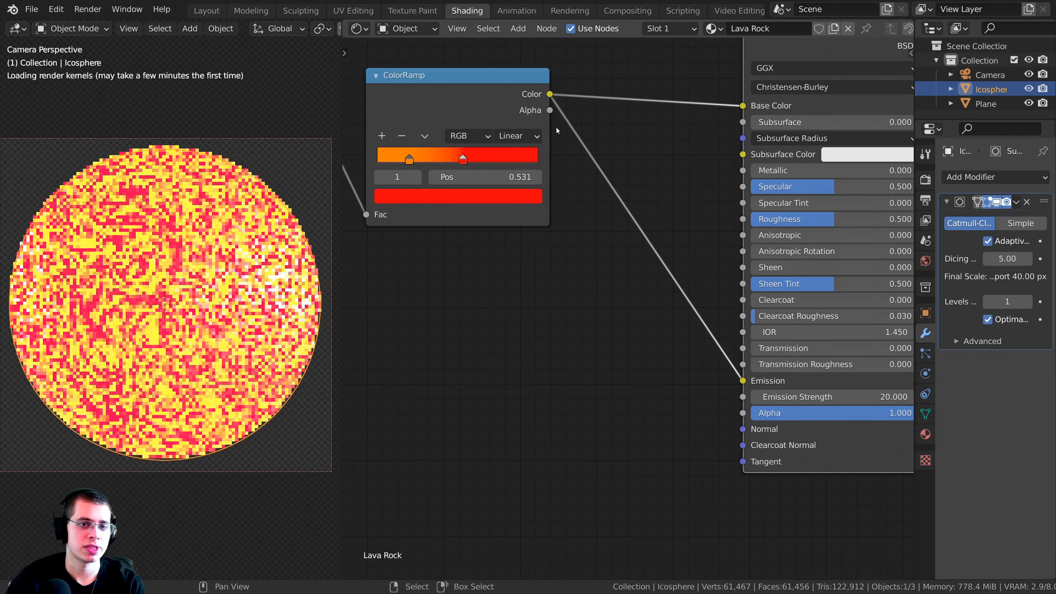
pyautogui.moveTo(549, 94); pyautogui.dragTo(744, 433)
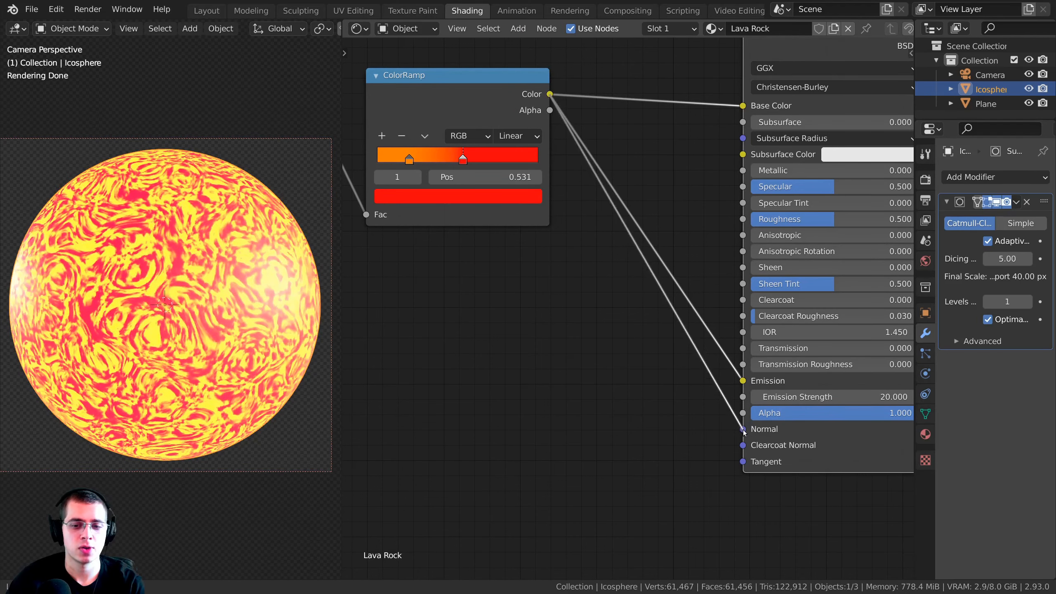
# Insert a Bump node on the ColorRamp's link to Normal, and reroute the incoming link to the Bump's Height input.
pyautogui.hotkey('shift', 'a')
pyautogui.click(546, 312)
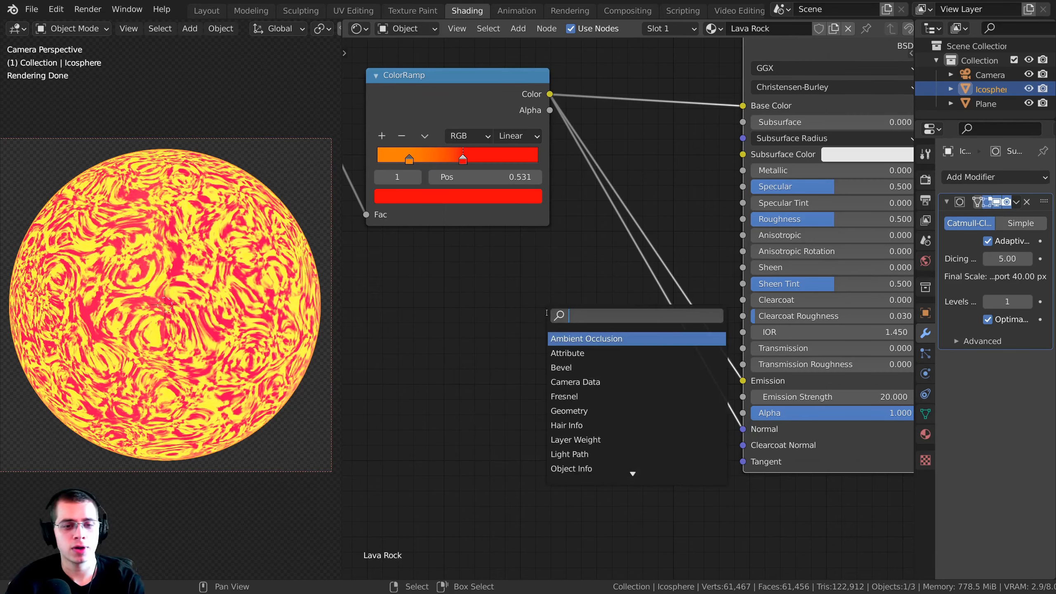
pyautogui.write('bum')
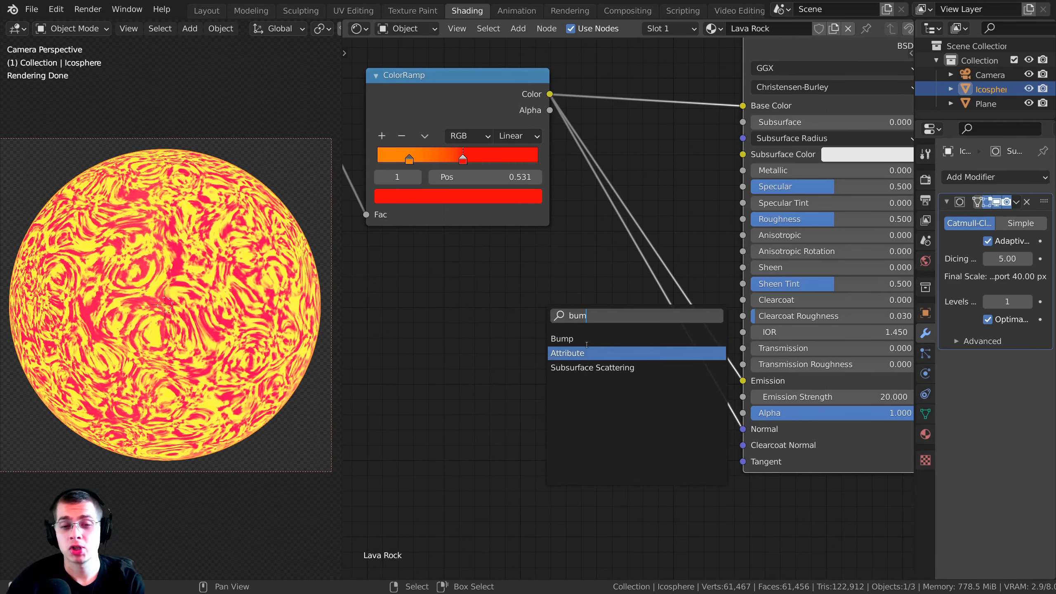
pyautogui.click(579, 339)
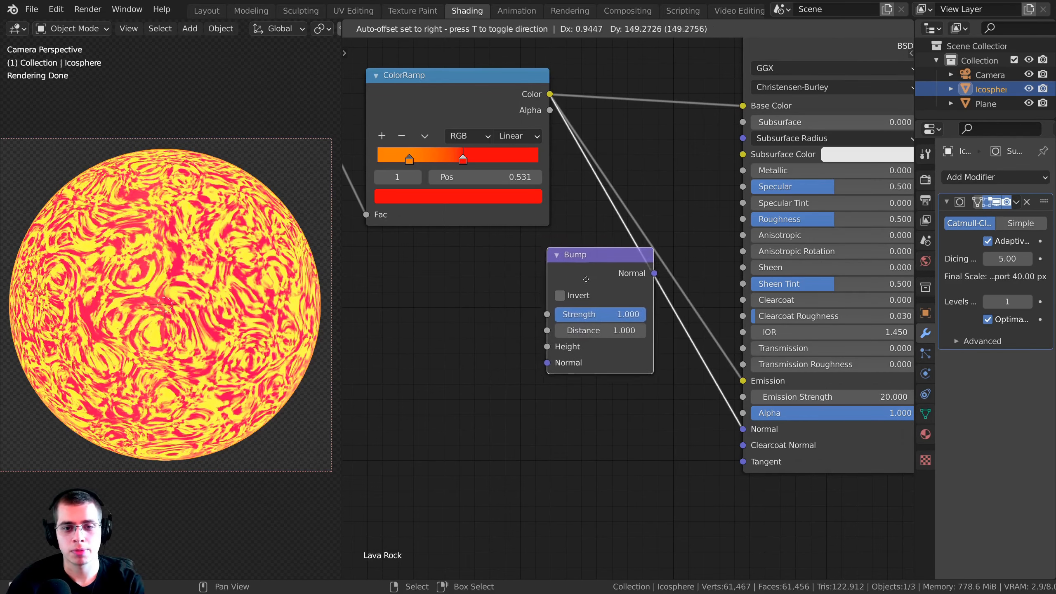
pyautogui.click(600, 291)
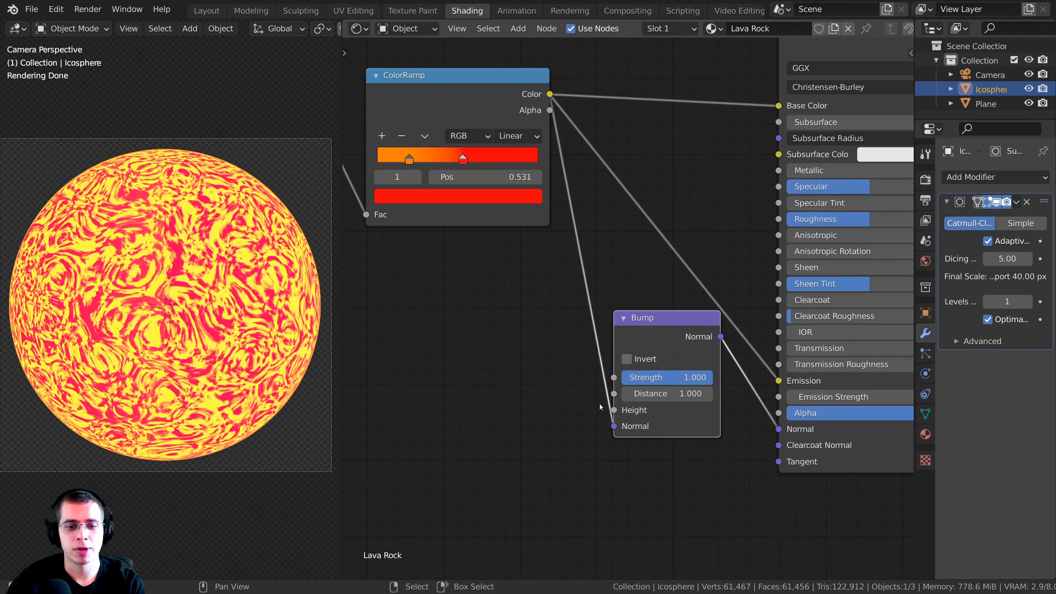
pyautogui.moveTo(614, 427); pyautogui.dragTo(615, 410)
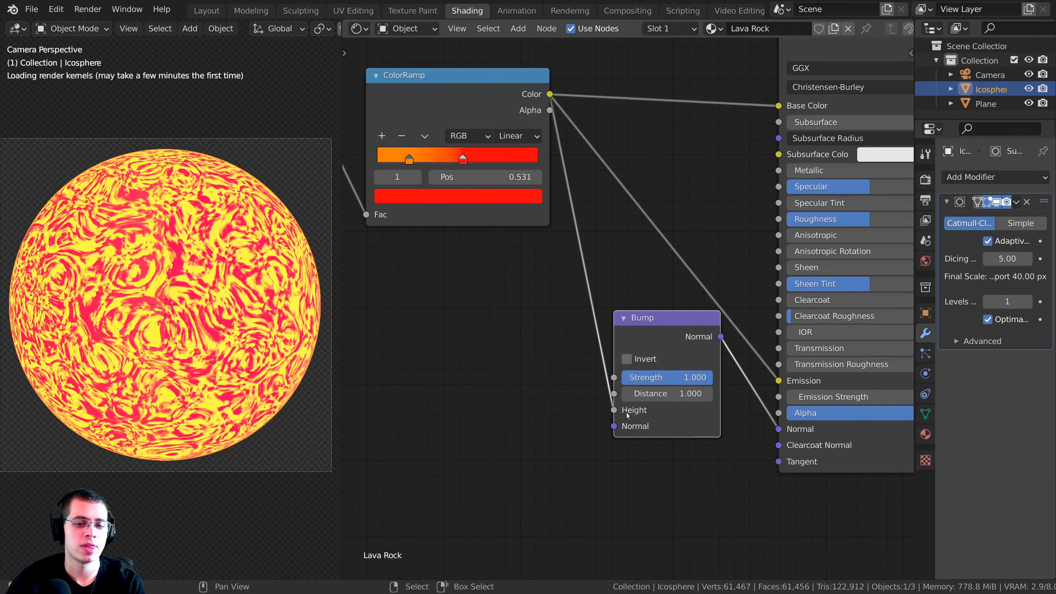
pyautogui.moveTo(628, 414); pyautogui.dragTo(498, 415, button='middle')
pyautogui.moveTo(537, 322); pyautogui.dragTo(545, 334)
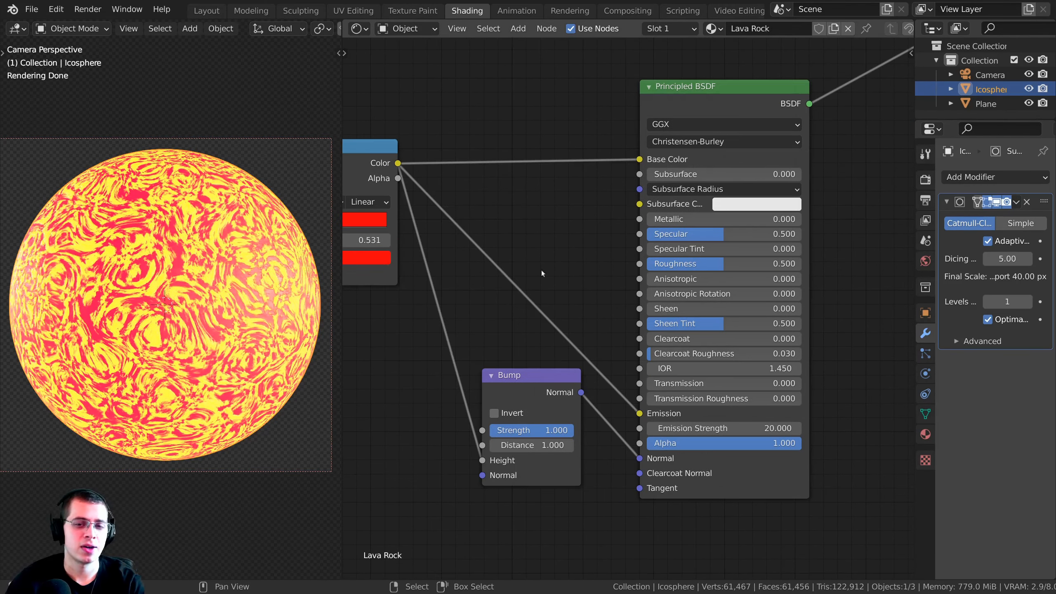
# Set the lower Principled BSDF's Roughness to 0.1 and inspect the reflections on the sphere.
pyautogui.click(677, 264)
pyautogui.write('.1')
pyautogui.press('Return')
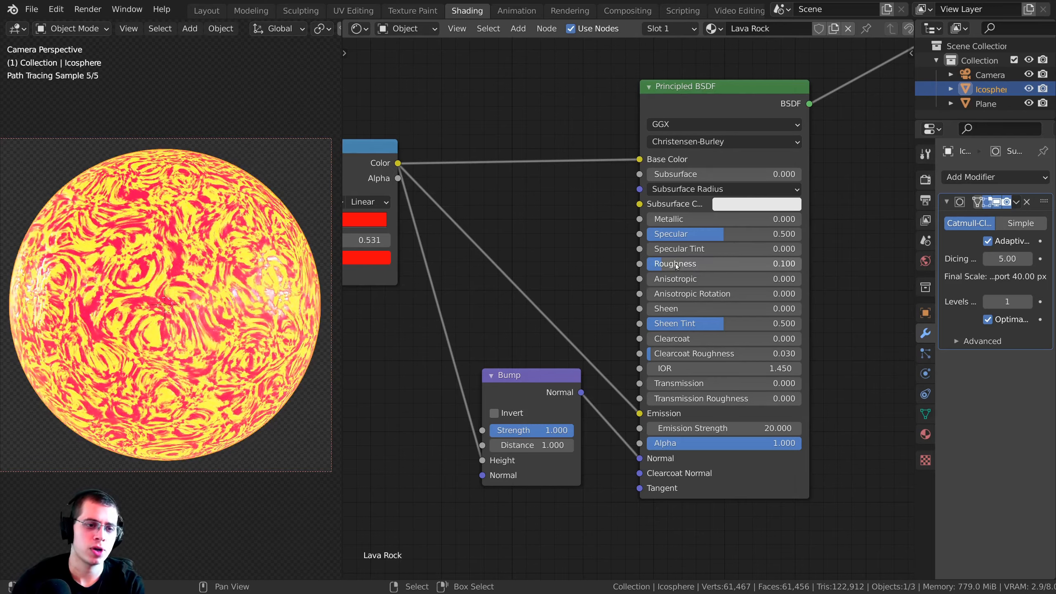
pyautogui.scroll(2, 221, 290)
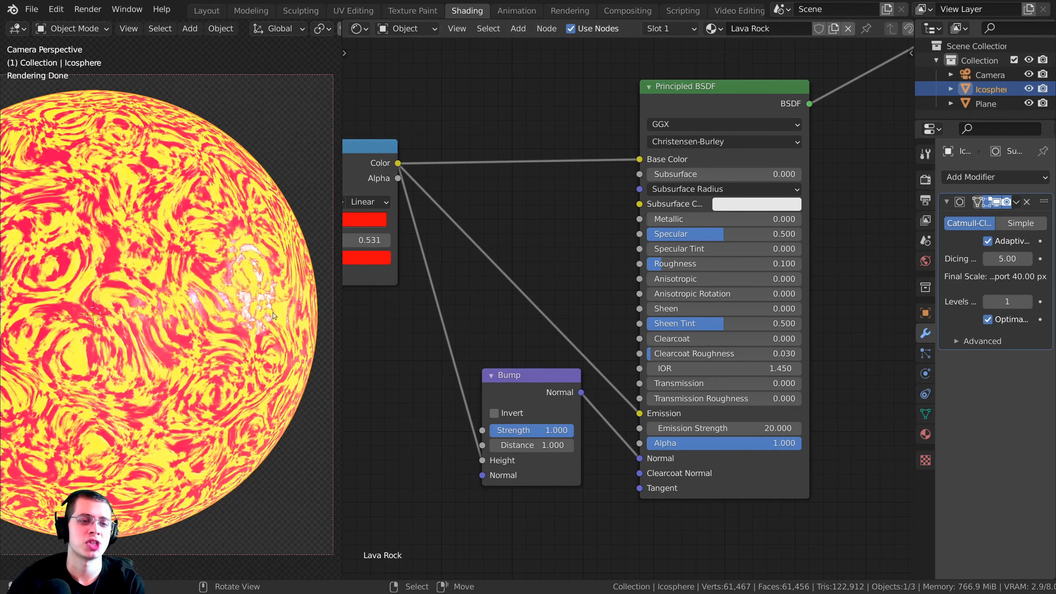
pyautogui.scroll(-3, 330, 308)
# Add a Frame node just above the lava shader's ColorRamp.
pyautogui.scroll(-4, 695, 320)
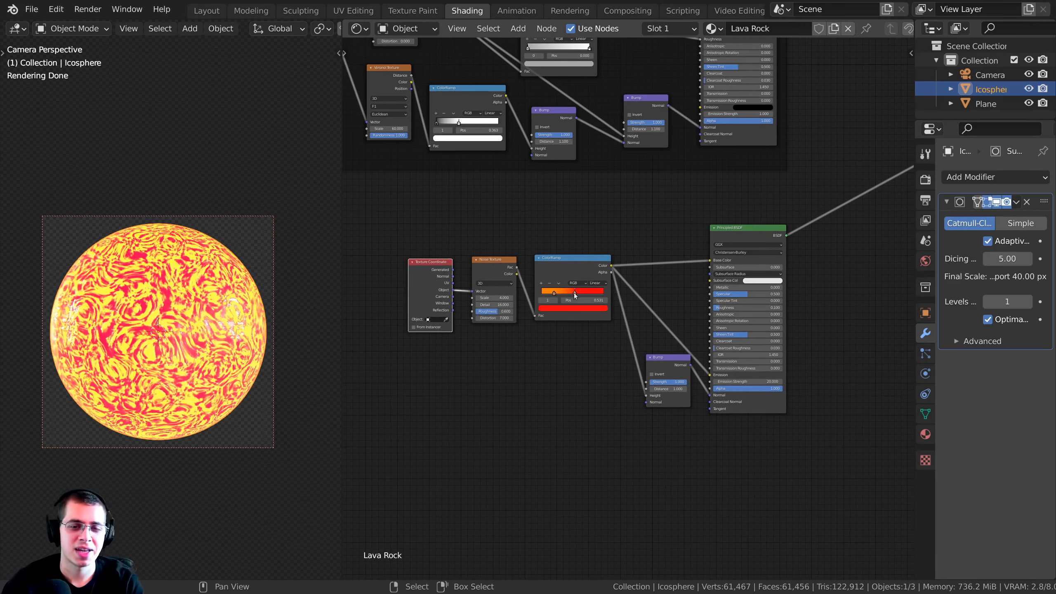
pyautogui.scroll(1, 611, 210)
pyautogui.scroll(1, 571, 216)
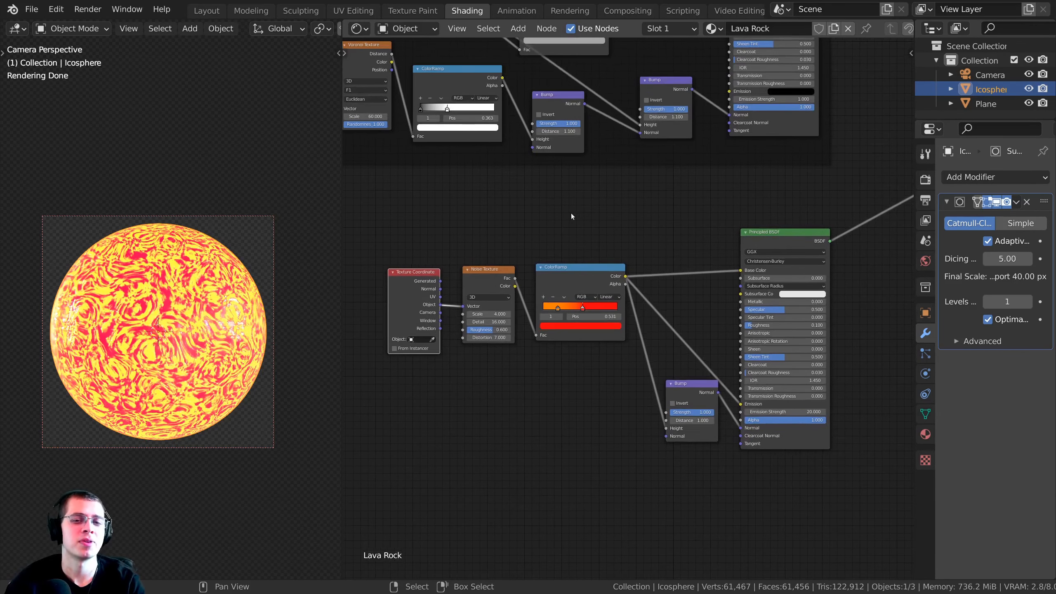
pyautogui.hotkey('shift', 'a')
pyautogui.click(568, 225)
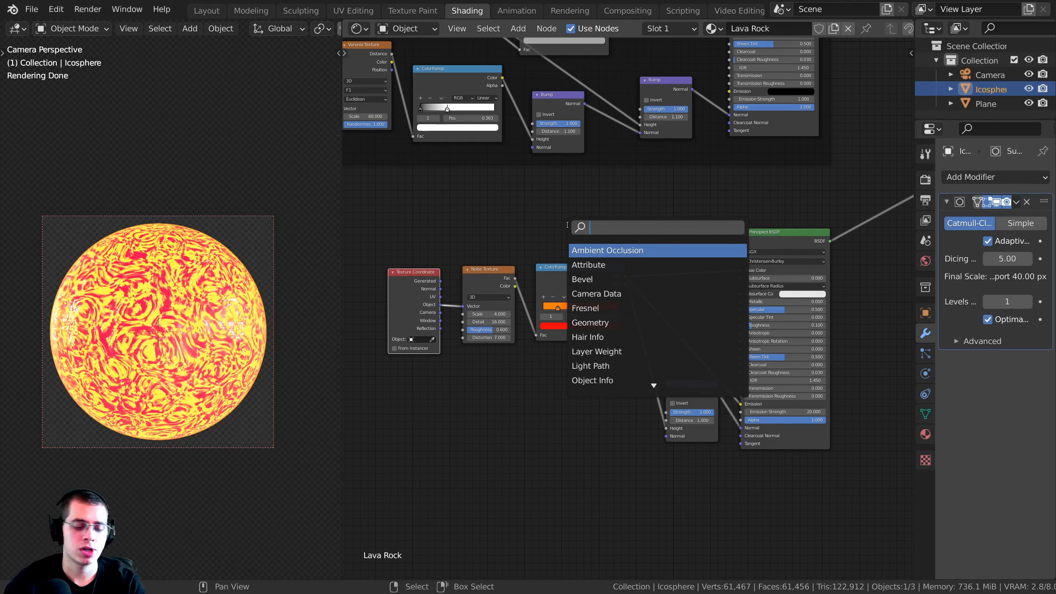
pyautogui.write('fram')
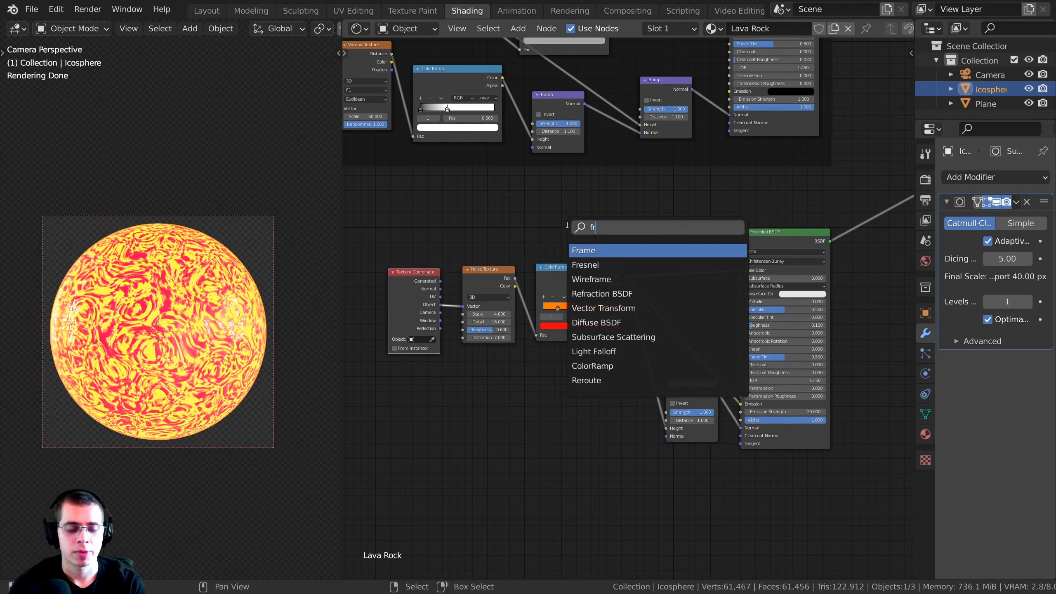
pyautogui.click(589, 254)
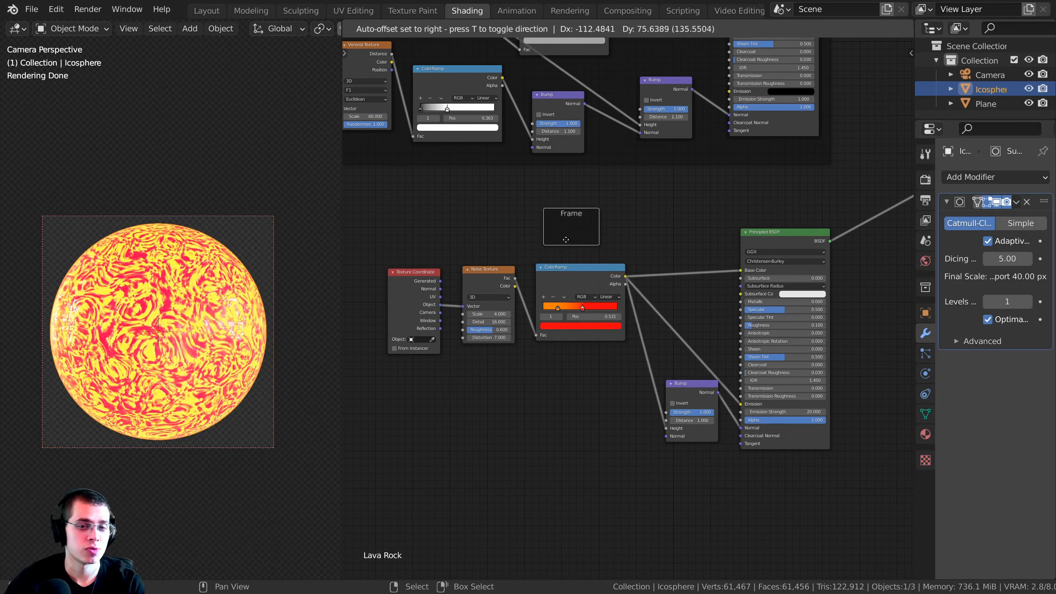
pyautogui.click(566, 242)
# Move all of the lava shader's nodes into the new frame, from the Texture Coordinate through to the Principled BSDF.
pyautogui.hotkey('alt', 'a')
pyautogui.press('b')
pyautogui.moveTo(377, 276); pyautogui.dragTo(779, 513)
pyautogui.press('g')
pyautogui.click(524, 259)
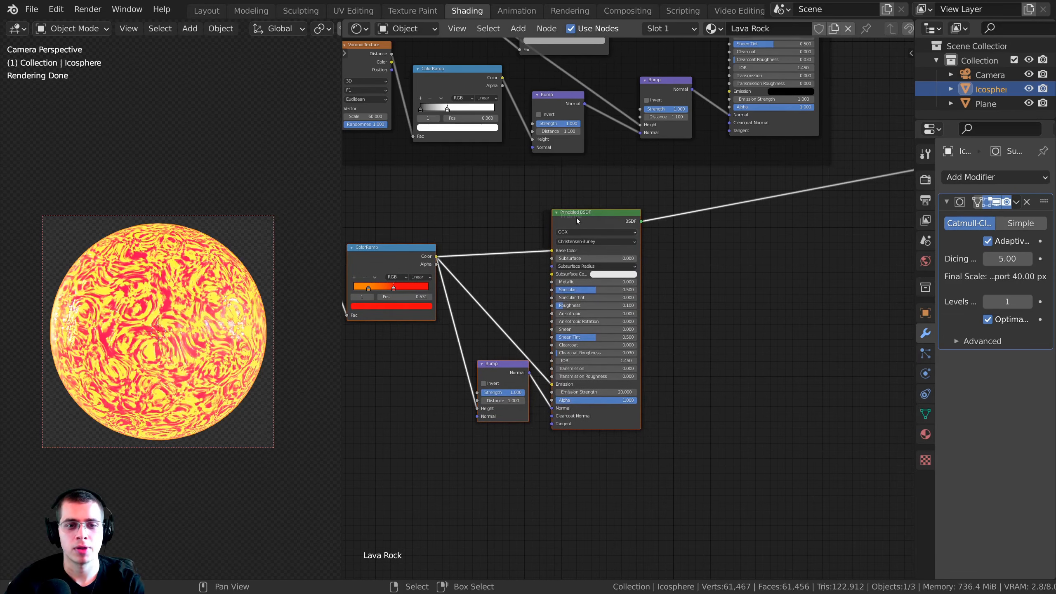
pyautogui.moveTo(576, 217); pyautogui.dragTo(637, 223)
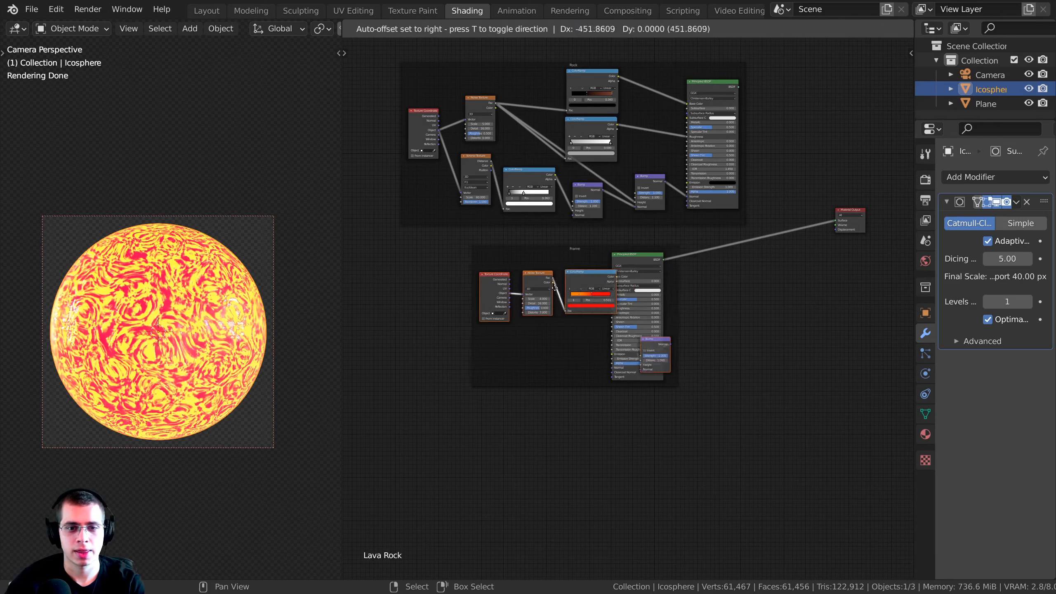
pyautogui.click(506, 245)
pyautogui.hotkey('alt', 'a')
# Label the frame around the lava shader's nodes "Lava".
pyautogui.scroll(4, 505, 241)
pyautogui.moveTo(505, 241); pyautogui.dragTo(526, 274)
pyautogui.scroll(2, 526, 274)
pyautogui.press('n')
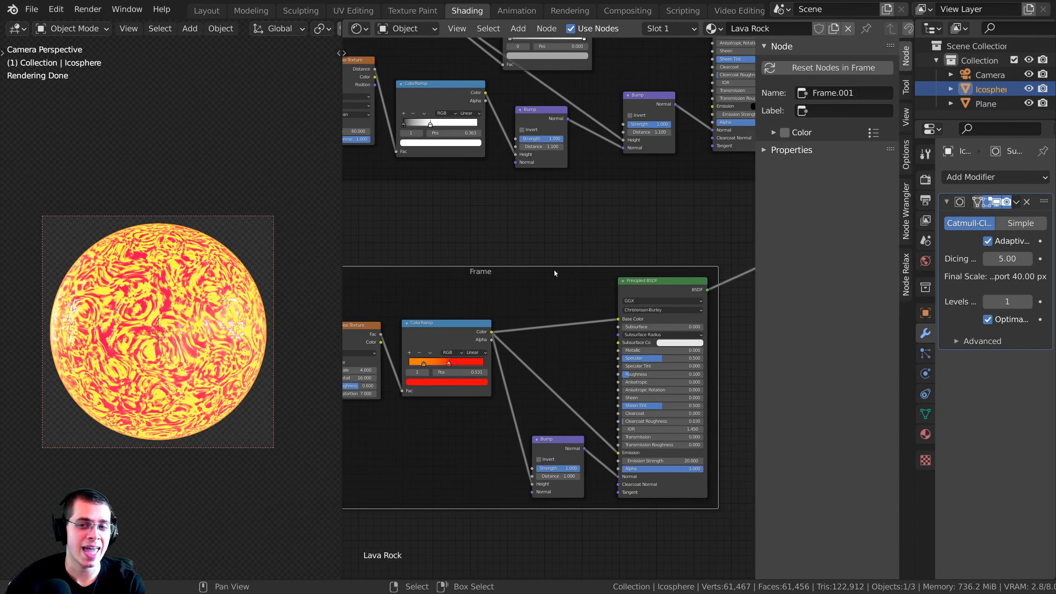
pyautogui.click(844, 111)
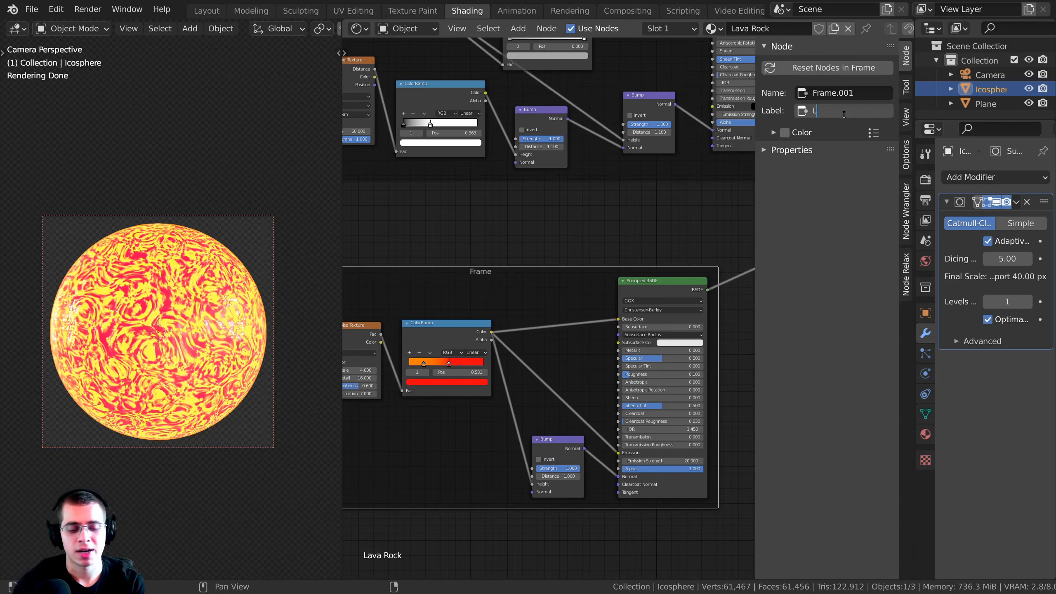
pyautogui.write('Lava')
pyautogui.press('Return')
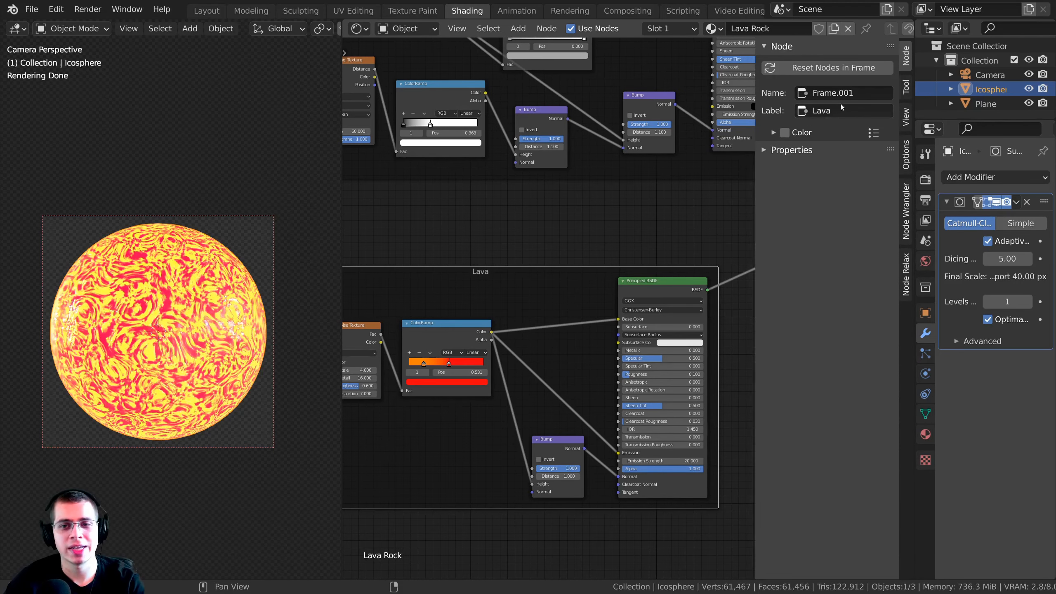
pyautogui.moveTo(544, 279); pyautogui.dragTo(516, 226, button='middle')
pyautogui.press('n')
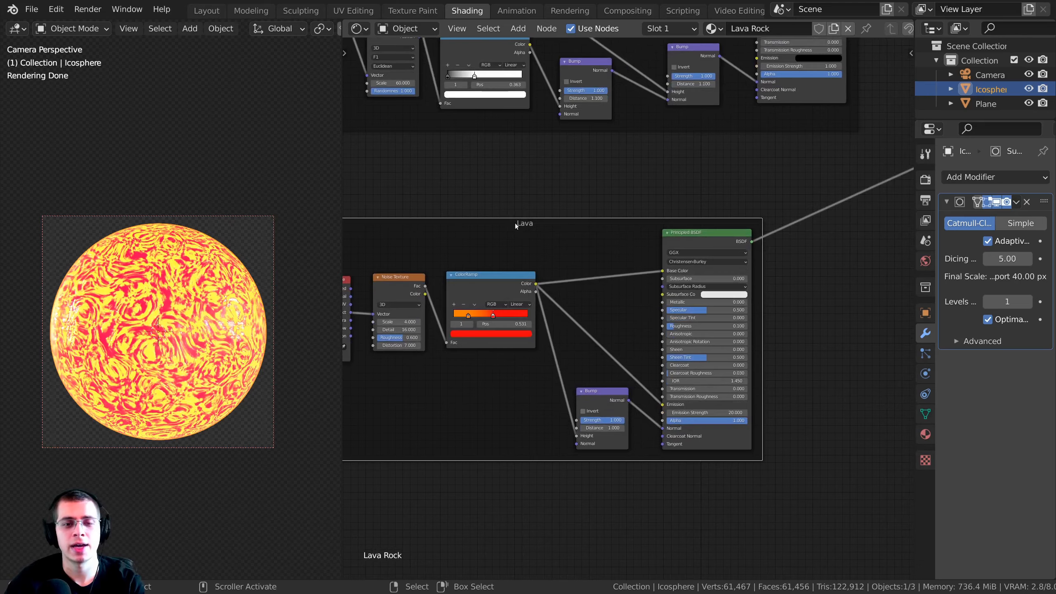
# Move the Lava frame further down to leave a wide gap beneath the Rock frame.
pyautogui.press('g')
pyautogui.click(576, 275)
pyautogui.press('g')
pyautogui.click(591, 319)
pyautogui.scroll(-5, 609, 269)
pyautogui.moveTo(609, 269); pyautogui.dragTo(517, 370, button='middle')
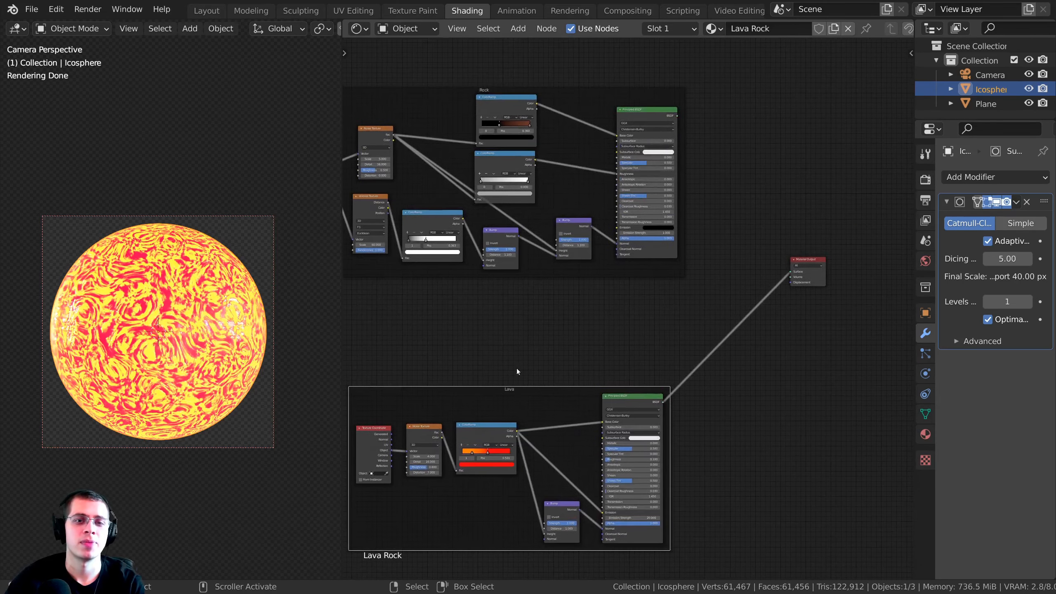
# Preview the Rock and Lava Principled BSDFs alternately on the sphere, finishing on the Lava shader.
pyautogui.keyDown('ctrl'); pyautogui.keyDown('shift'); pyautogui.click(632, 115); pyautogui.keyUp('shift'); pyautogui.keyUp('ctrl')
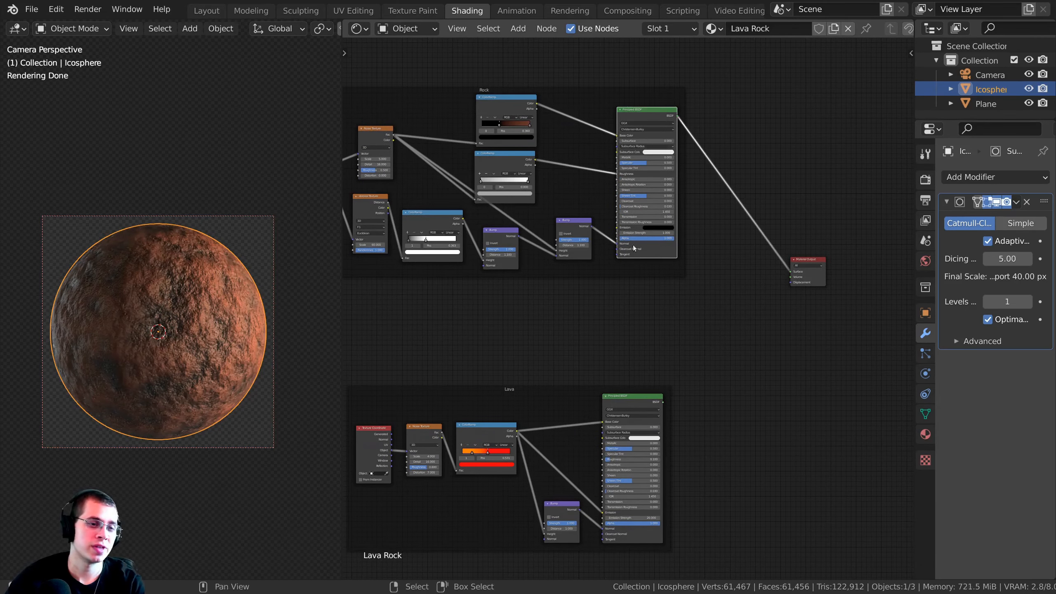
pyautogui.keyDown('ctrl'); pyautogui.keyDown('shift'); pyautogui.click(620, 403); pyautogui.keyUp('shift'); pyautogui.keyUp('ctrl')
pyautogui.keyDown('ctrl'); pyautogui.keyDown('shift'); pyautogui.click(642, 109); pyautogui.keyUp('shift'); pyautogui.keyUp('ctrl')
pyautogui.keyDown('ctrl'); pyautogui.keyDown('shift'); pyautogui.click(620, 398); pyautogui.keyUp('shift'); pyautogui.keyUp('ctrl')
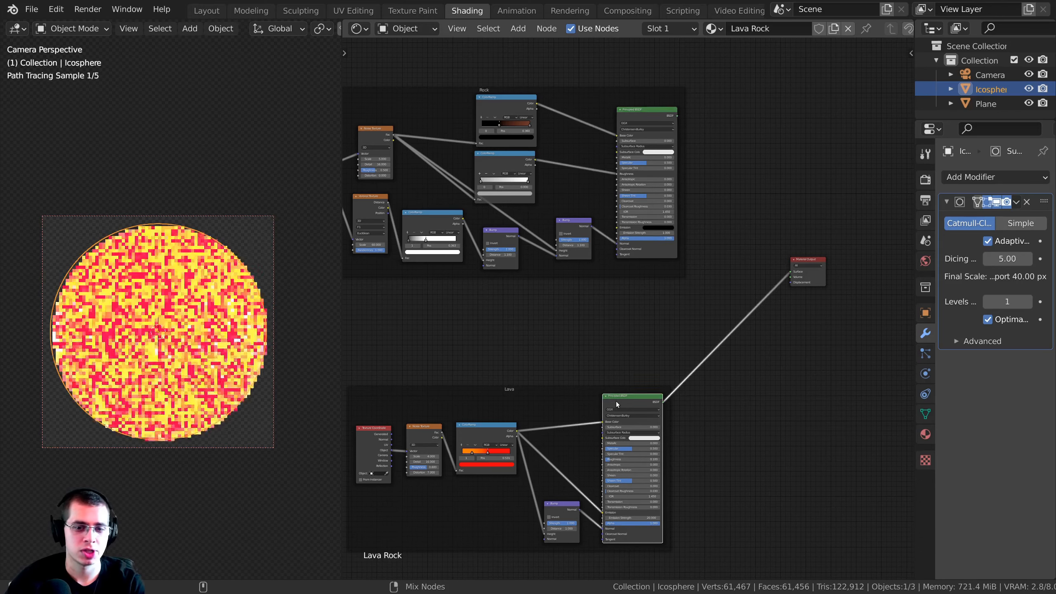
# Add a Mix Shader node just before the Material Output.
pyautogui.scroll(1, 682, 279)
pyautogui.moveTo(685, 253); pyautogui.dragTo(687, 270, button='middle')
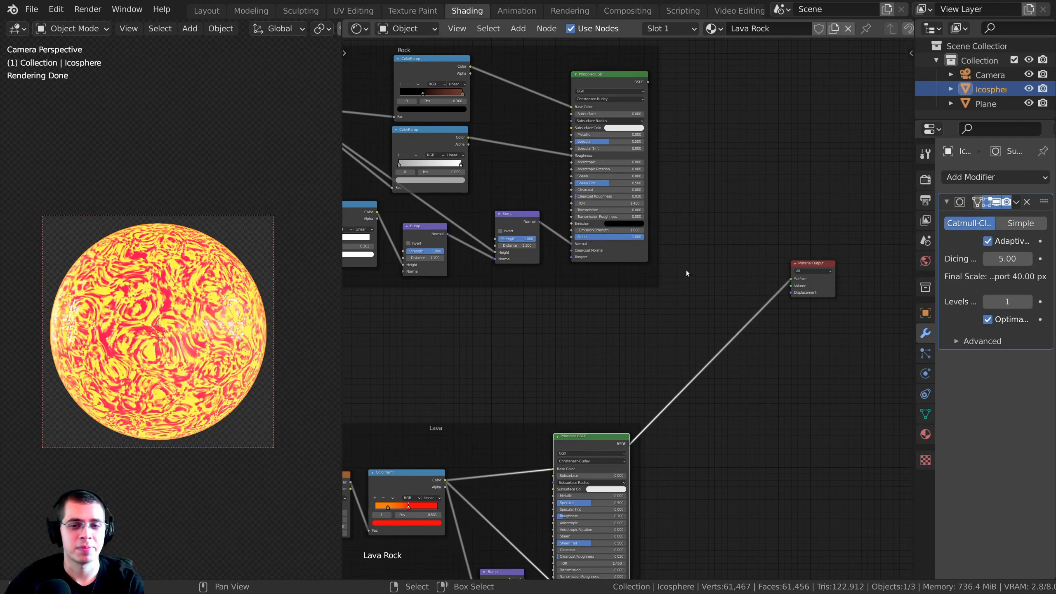
pyautogui.hotkey('shift', 'a')
pyautogui.click(693, 264)
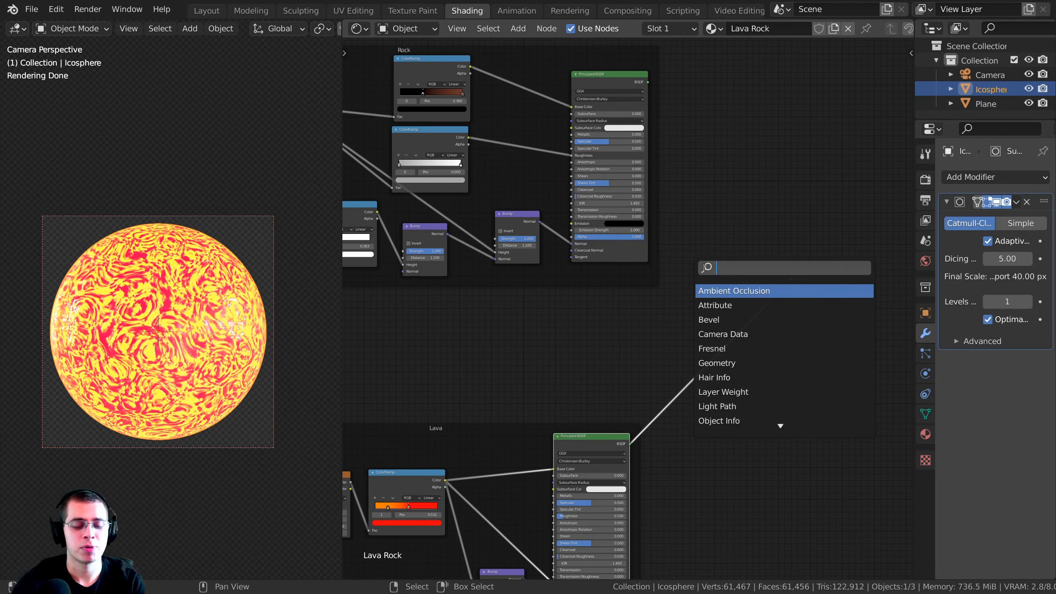
pyautogui.write('mix')
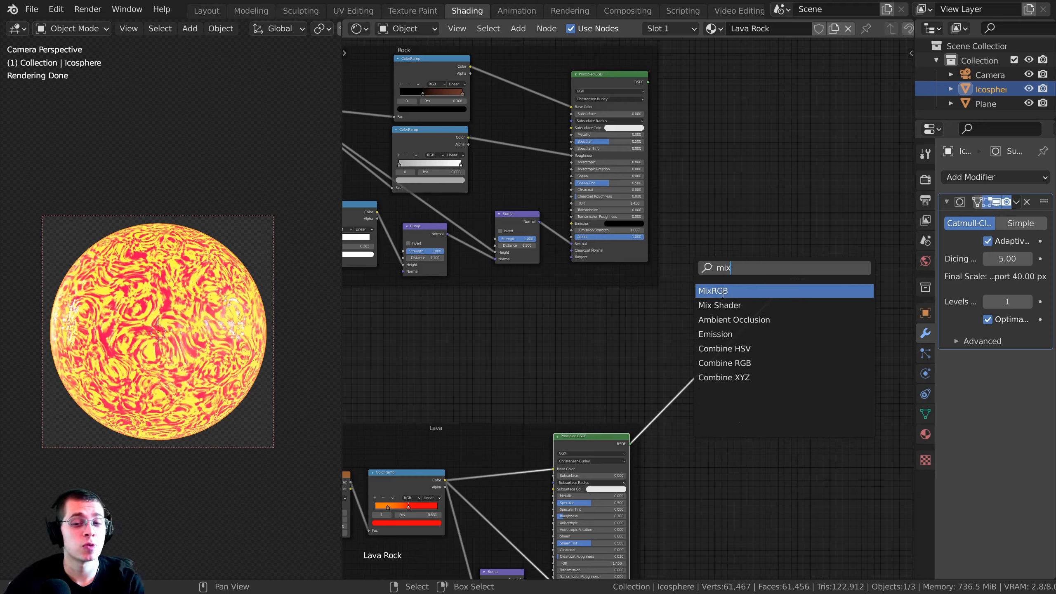
pyautogui.click(724, 305)
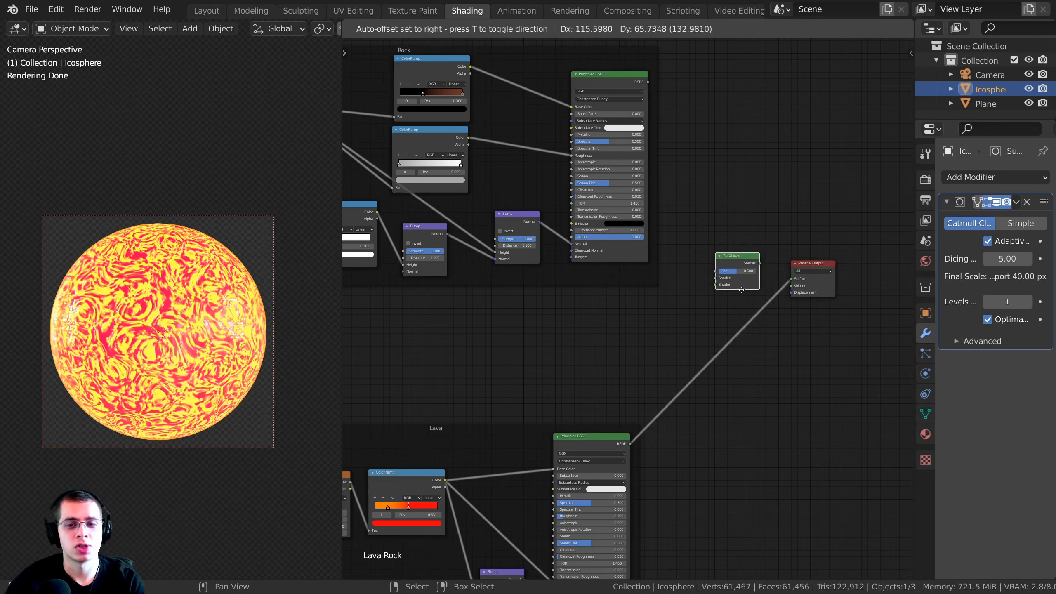
pyautogui.click(744, 295)
# Link the Rock BSDF to the Mix Shader's first Shader input and the Lava BSDF to its second, and send the mix to the Material Output.
pyautogui.moveTo(726, 183); pyautogui.dragTo(771, 229, button='middle')
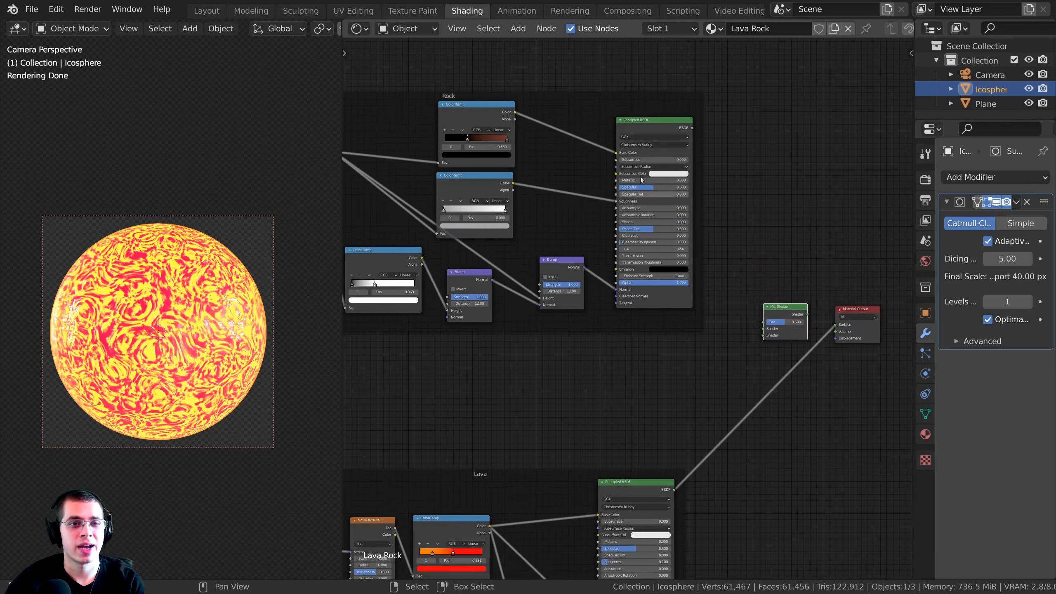
pyautogui.moveTo(641, 180); pyautogui.dragTo(640, 148, button='middle')
pyautogui.moveTo(692, 96); pyautogui.dragTo(761, 305)
pyautogui.moveTo(760, 305); pyautogui.dragTo(709, 332, button='middle')
pyautogui.moveTo(651, 455); pyautogui.dragTo(736, 297)
pyautogui.moveTo(736, 297); pyautogui.dragTo(663, 323, button='middle')
pyautogui.scroll(4, 658, 333)
pyautogui.moveTo(558, 547); pyautogui.dragTo(679, 326)
pyautogui.keyDown('ctrl'); pyautogui.keyDown('shift'); pyautogui.click(698, 302); pyautogui.keyUp('shift'); pyautogui.keyUp('ctrl')
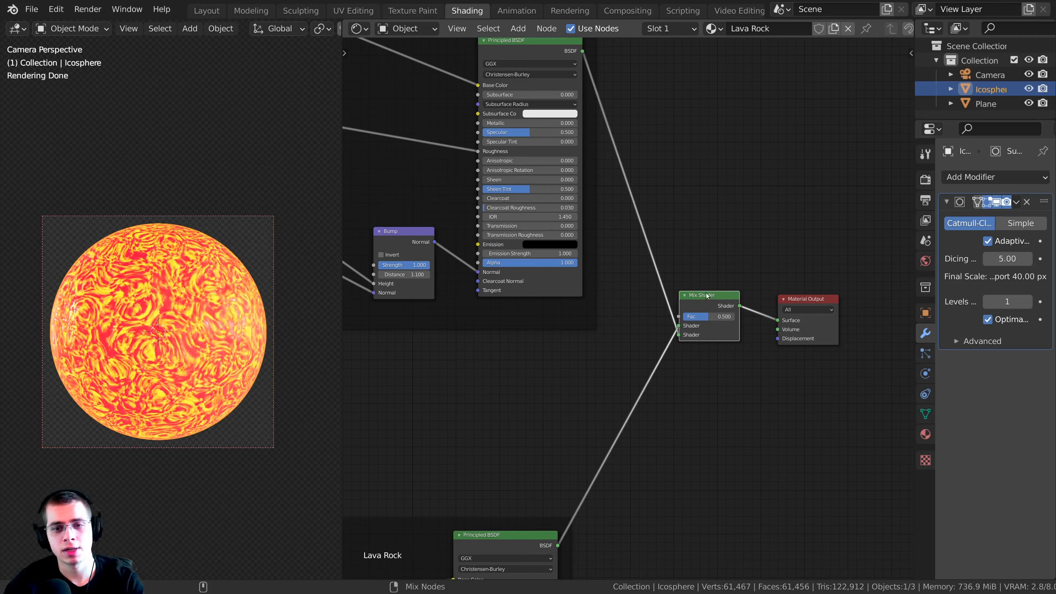
# Set the Mix Shader's Fac to about 0.61.
pyautogui.scroll(4, 698, 304)
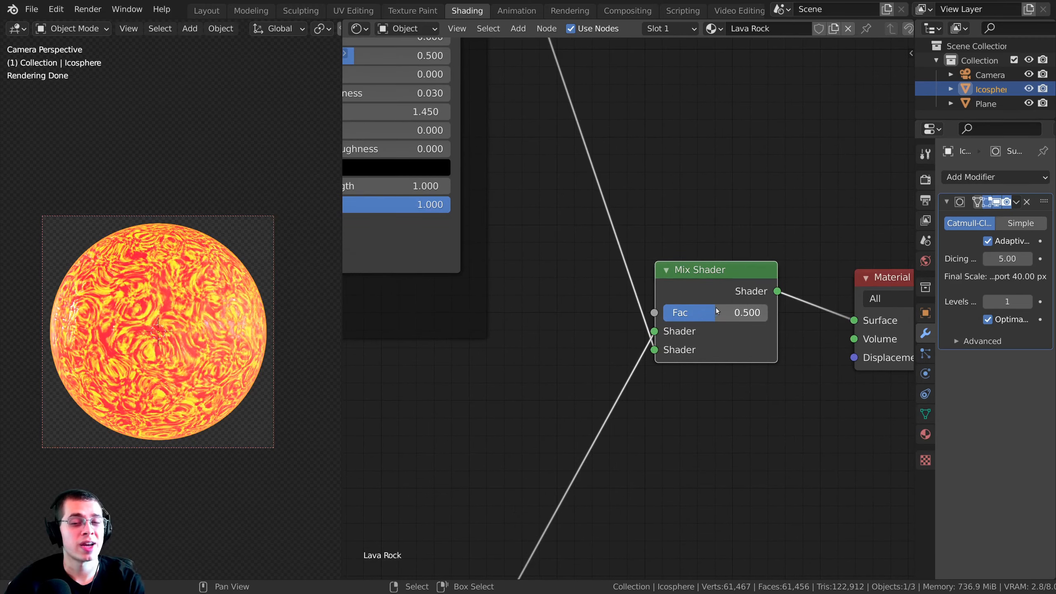
pyautogui.moveTo(709, 311)
pyautogui.mouseDown()
pyautogui.moveTo(763, 313)
pyautogui.moveTo(665, 312)
pyautogui.moveTo(765, 312)
pyautogui.moveTo(719, 313)
pyautogui.mouseUp()
pyautogui.scroll(-3, 719, 313)
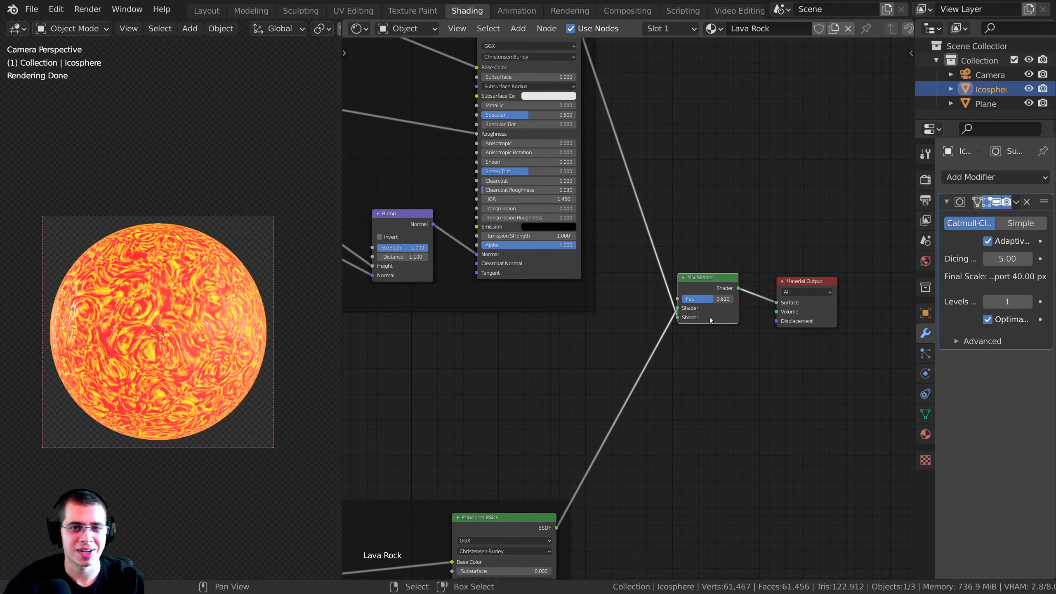
# Add a Noise Texture node in the gap between the Rock and Lava frames.
pyautogui.moveTo(663, 334); pyautogui.dragTo(722, 256, button='middle')
pyautogui.scroll(-2, 723, 256)
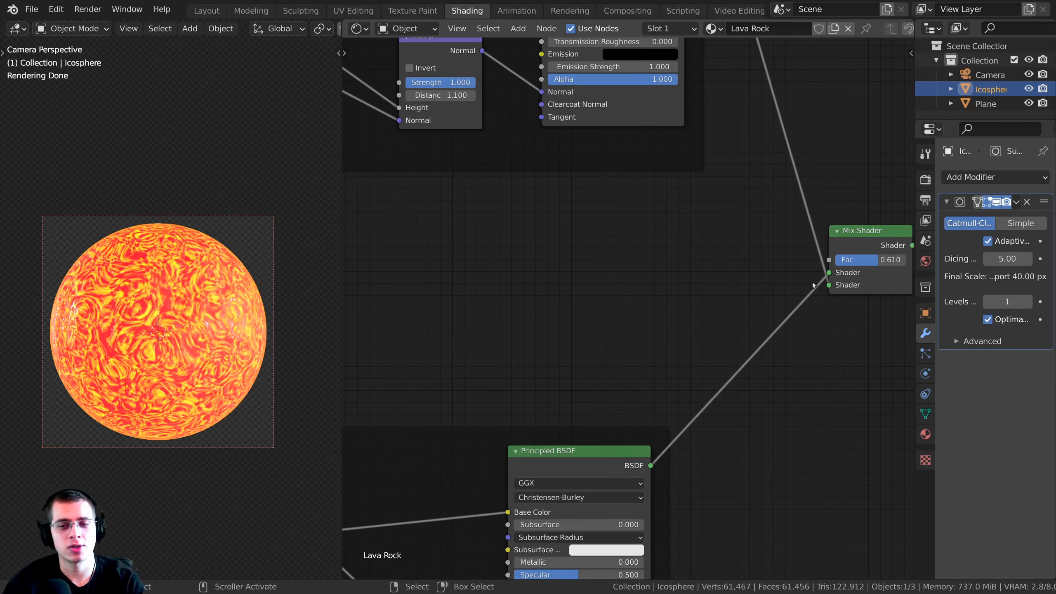
pyautogui.moveTo(825, 260); pyautogui.dragTo(546, 239)
pyautogui.hotkey('shift', 'a')
pyautogui.write('no')
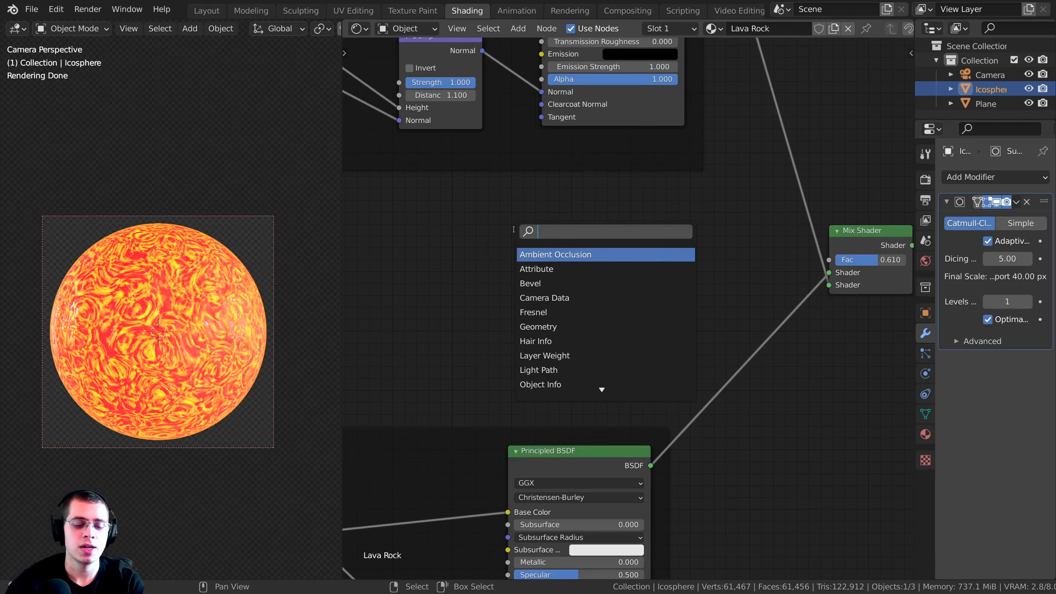
pyautogui.write('i')
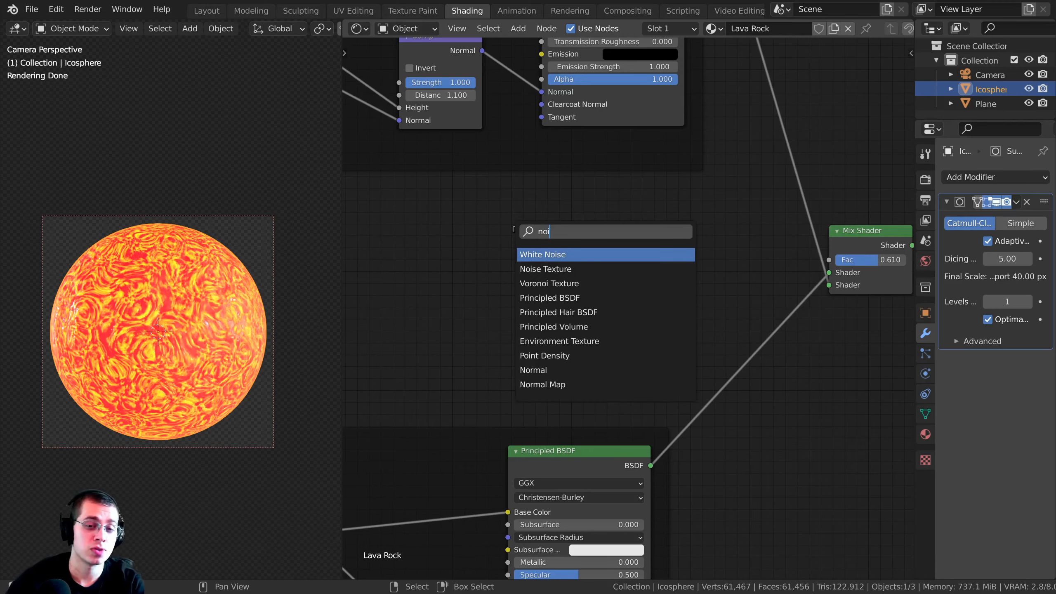
pyautogui.click(533, 270)
pyautogui.click(407, 267)
# Add Texture Coordinate and Mapping nodes to the new Noise Texture and place them between the two frames.
pyautogui.scroll(-1, 432, 252)
pyautogui.moveTo(431, 252); pyautogui.dragTo(610, 246, button='middle')
pyautogui.scroll(-1, 610, 246)
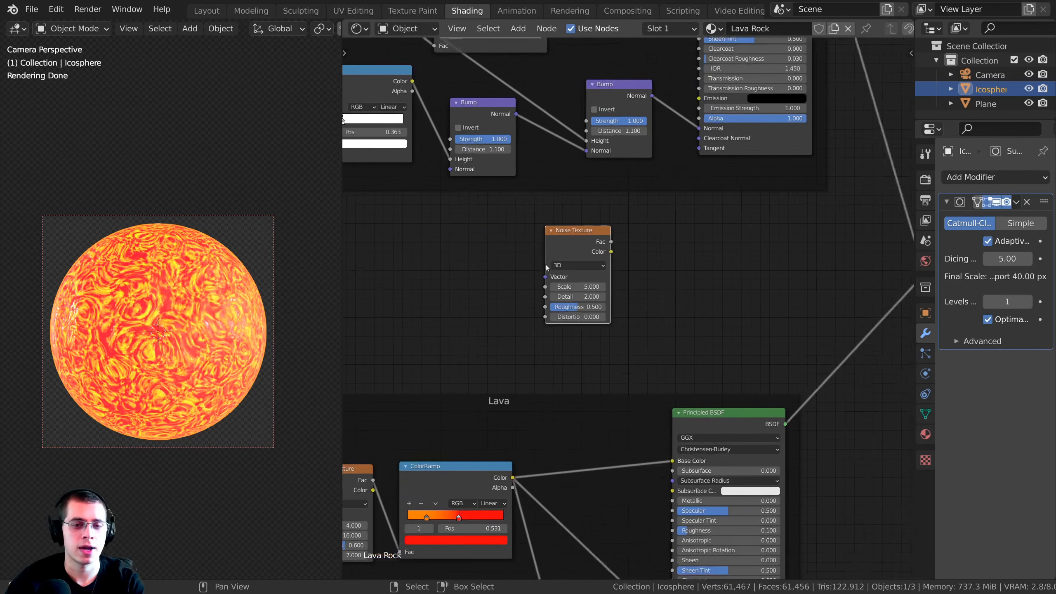
pyautogui.moveTo(547, 271); pyautogui.dragTo(620, 269, button='middle')
pyautogui.hotkey('ctrl', 't')
pyautogui.scroll(1, 646, 250)
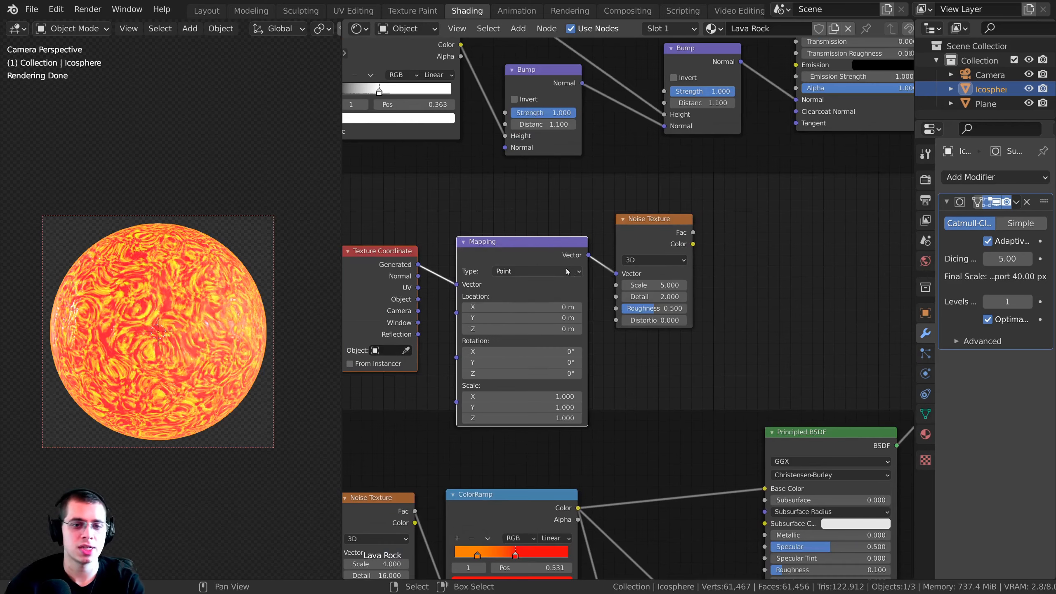
pyautogui.moveTo(517, 251); pyautogui.dragTo(507, 212)
# Delete the Mapping node and link the Texture Coordinate's Object output directly to the new Noise Texture's Vector input.
pyautogui.click(515, 218)
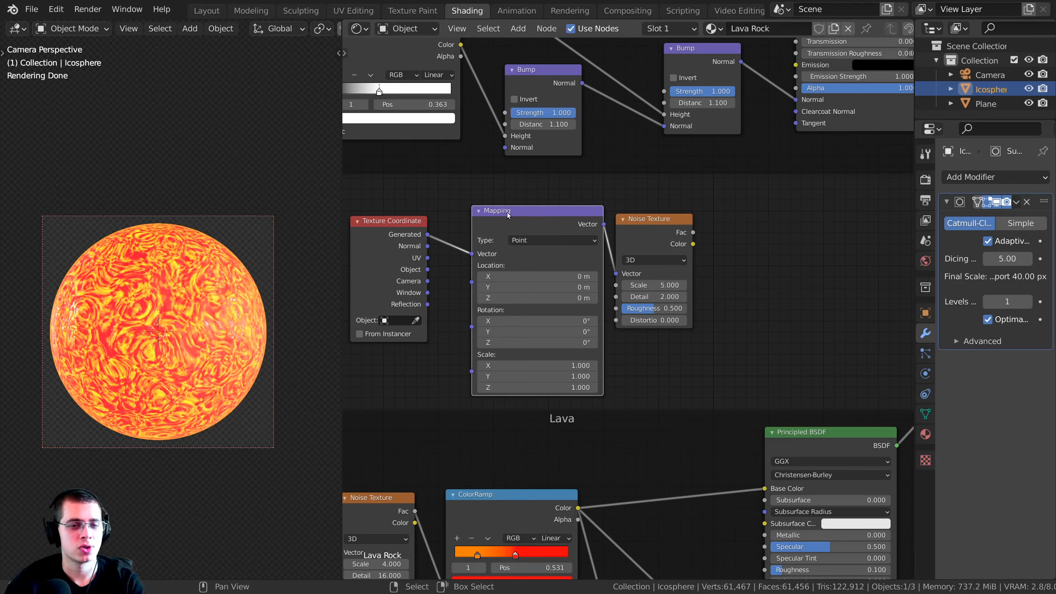
pyautogui.press('x')
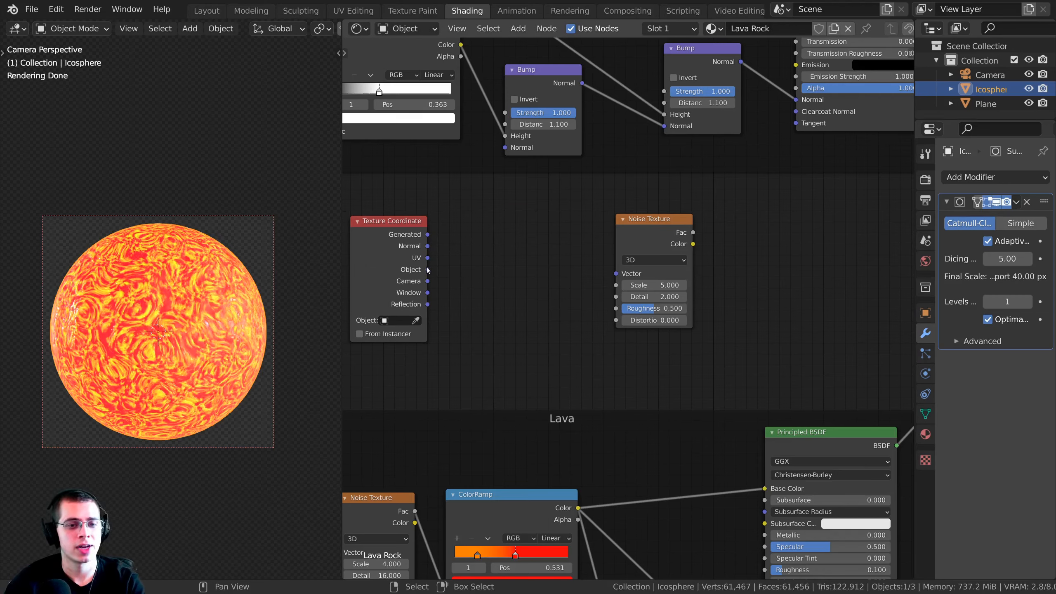
pyautogui.moveTo(429, 270); pyautogui.dragTo(615, 275)
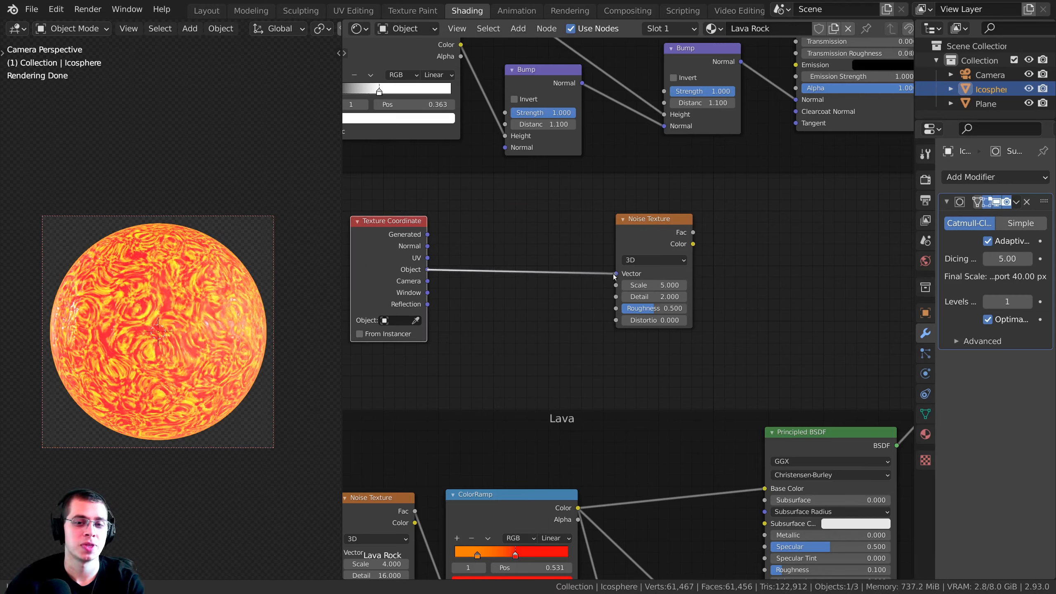
# Move the new Noise Texture closer to its Texture Coordinate node and preview the noise on the sphere.
pyautogui.moveTo(633, 236); pyautogui.dragTo(554, 235)
pyautogui.moveTo(555, 235); pyautogui.dragTo(547, 230, button='middle')
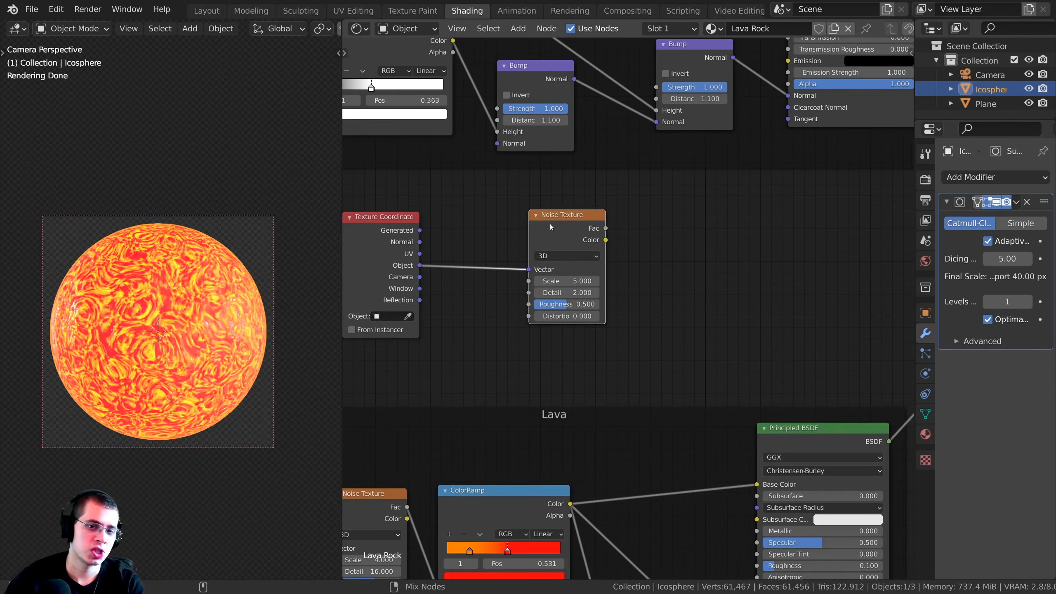
pyautogui.keyDown('ctrl'); pyautogui.keyDown('shift'); pyautogui.click(550, 225); pyautogui.keyUp('shift'); pyautogui.keyUp('ctrl')
# Set the Noise Texture between the frames to Scale 4, Detail 16 and Roughness 0.7.
pyautogui.scroll(3, 576, 266)
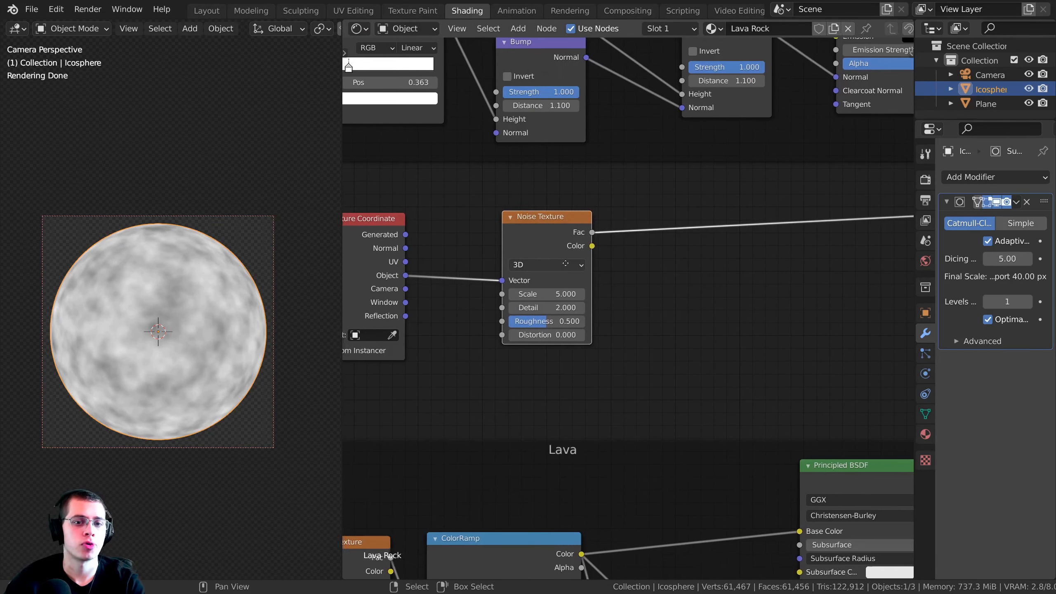
pyautogui.click(571, 287)
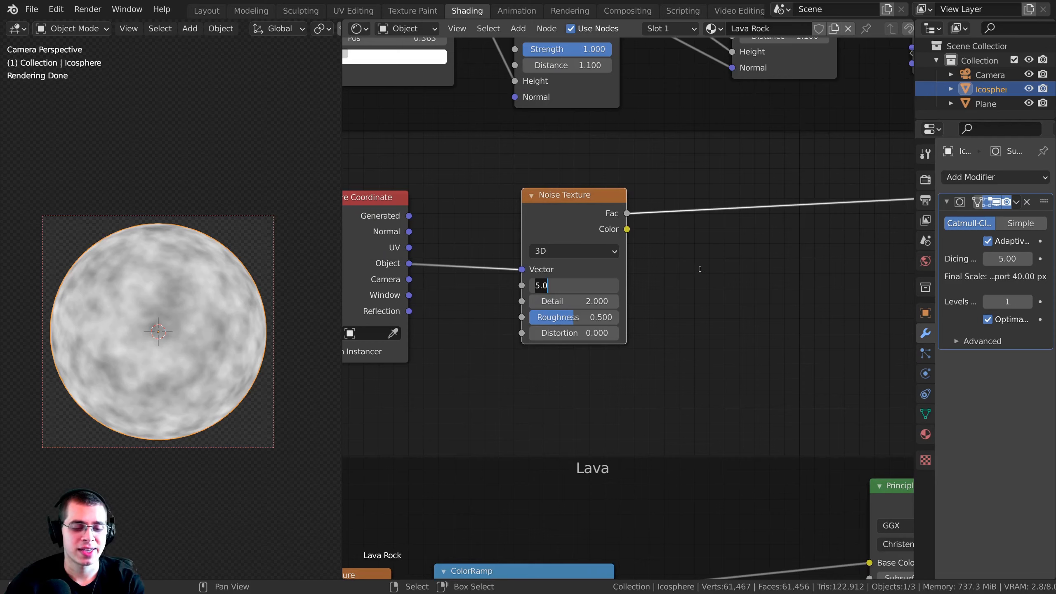
pyautogui.write('4')
pyautogui.press('Return')
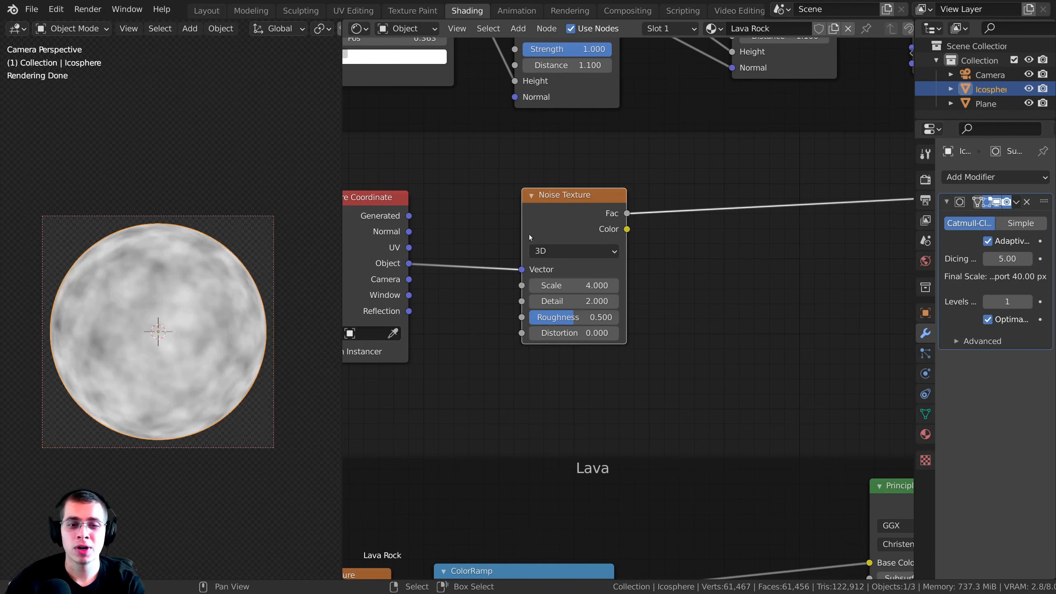
pyautogui.click(558, 306)
pyautogui.write('16')
pyautogui.press('Return')
pyautogui.moveTo(549, 255); pyautogui.dragTo(514, 256, button='middle')
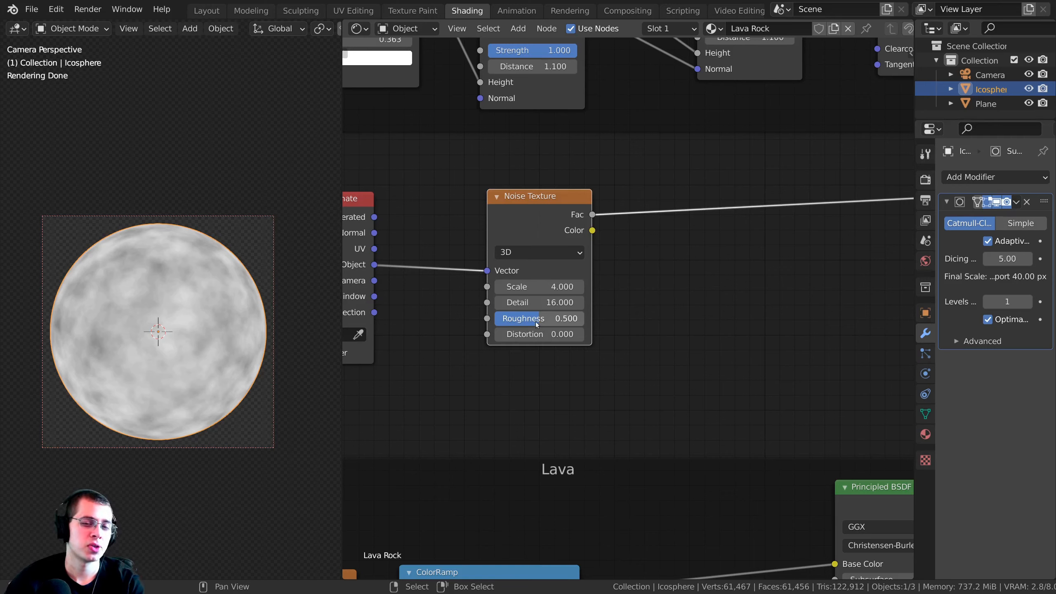
pyautogui.click(536, 323)
pyautogui.write('0.')
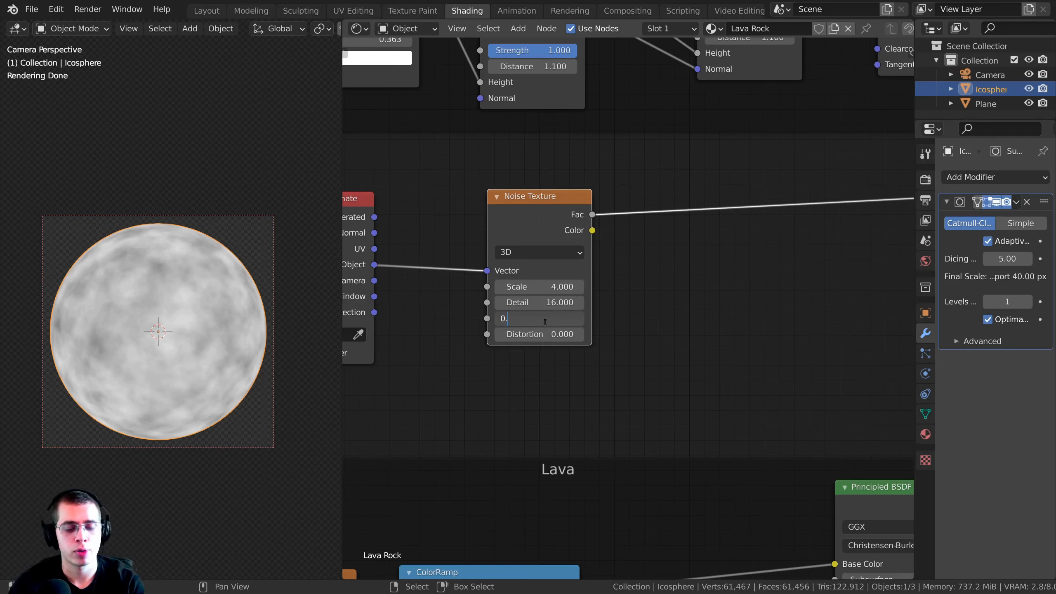
pyautogui.write('7')
pyautogui.press('Return')
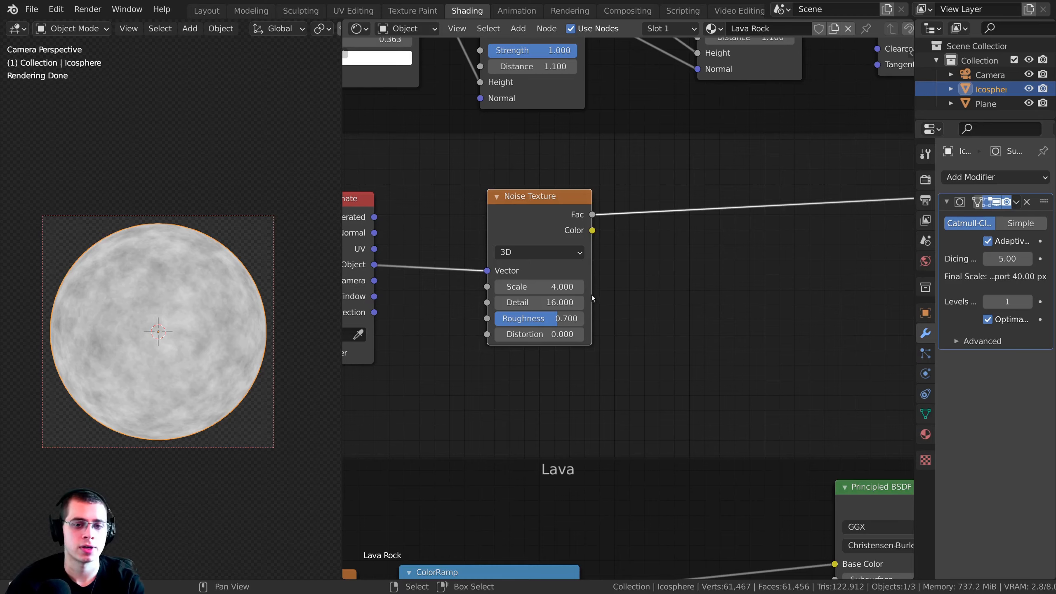
# Link the Noise Texture's Fac output to the Mix Shader's Fac input and preview the Mix Shader on the sphere.
pyautogui.scroll(-3, 591, 299)
pyautogui.moveTo(404, 236); pyautogui.dragTo(821, 254)
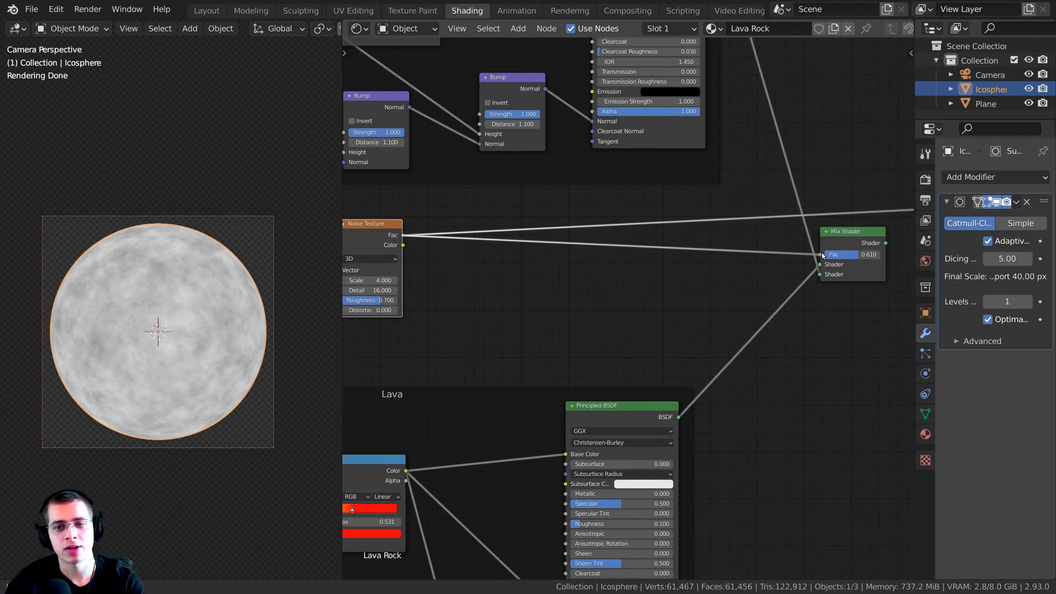
pyautogui.scroll(-1, 825, 255)
pyautogui.moveTo(883, 204); pyautogui.dragTo(799, 236, button='middle')
pyautogui.scroll(2, 797, 237)
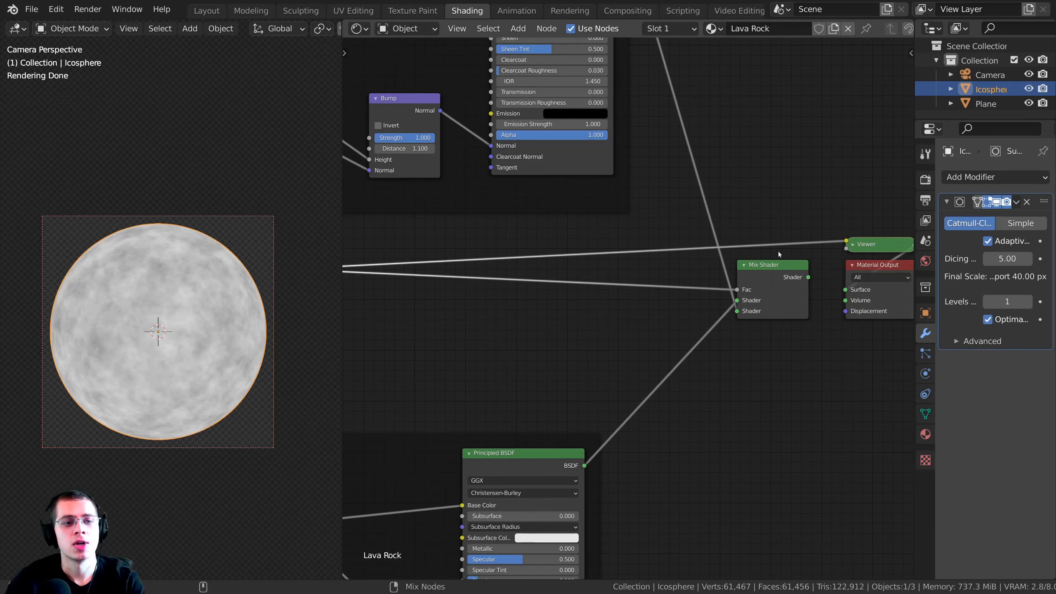
pyautogui.keyDown('ctrl'); pyautogui.keyDown('shift'); pyautogui.click(787, 274); pyautogui.keyUp('shift'); pyautogui.keyUp('ctrl')
pyautogui.moveTo(467, 338); pyautogui.dragTo(526, 342, button='middle')
pyautogui.scroll(1, 517, 328)
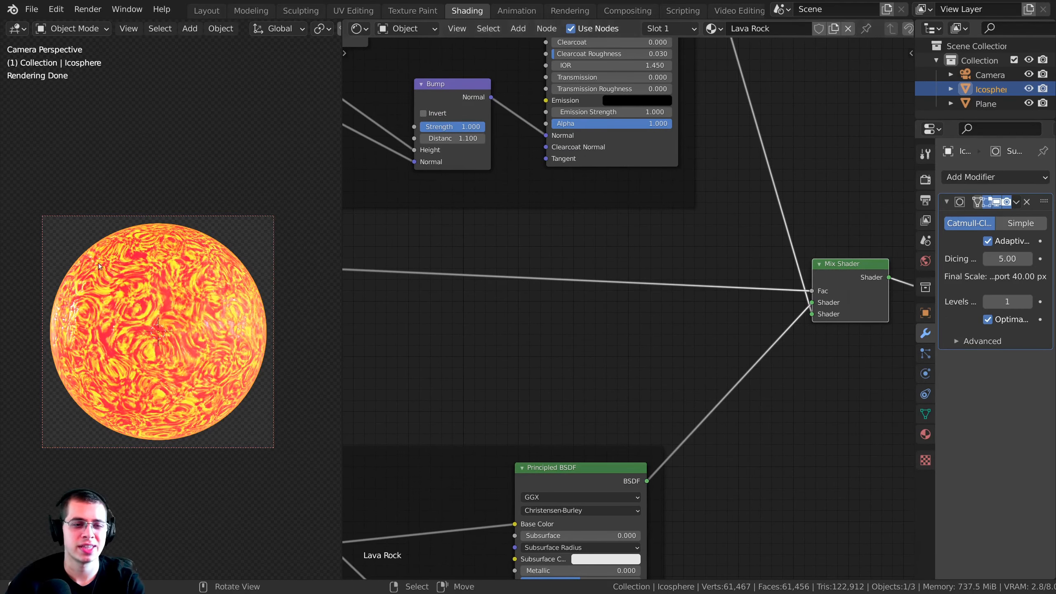
pyautogui.moveTo(142, 273); pyautogui.dragTo(96, 267, button='middle')
pyautogui.press('KP_0')
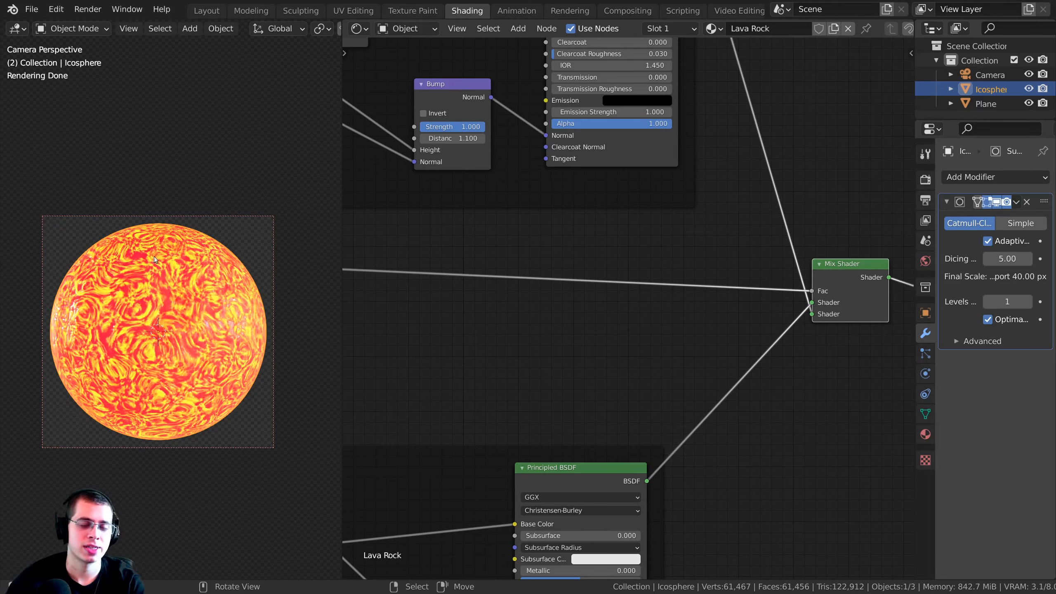
# Move the Mix Shader and Material Output nodes together slightly farther away from the frames.
pyautogui.scroll(-1, 601, 230)
pyautogui.scroll(-3, 602, 230)
pyautogui.moveTo(746, 255); pyautogui.dragTo(870, 327)
pyautogui.press('g')
pyautogui.click(880, 320)
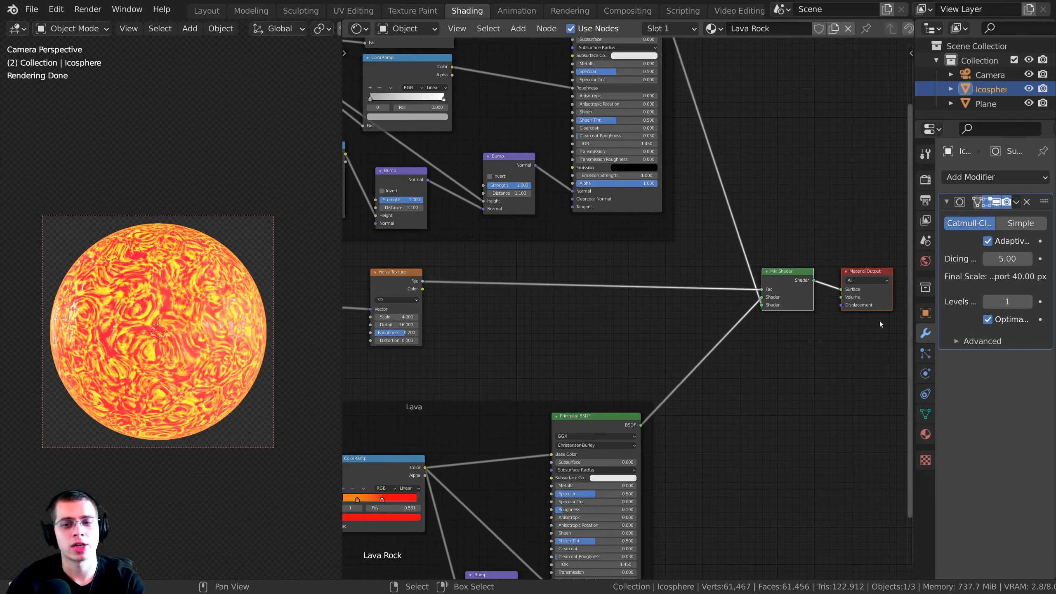
# Insert a ColorRamp node on the link between the Noise Texture and the Mix Shader.
pyautogui.scroll(2, 676, 310)
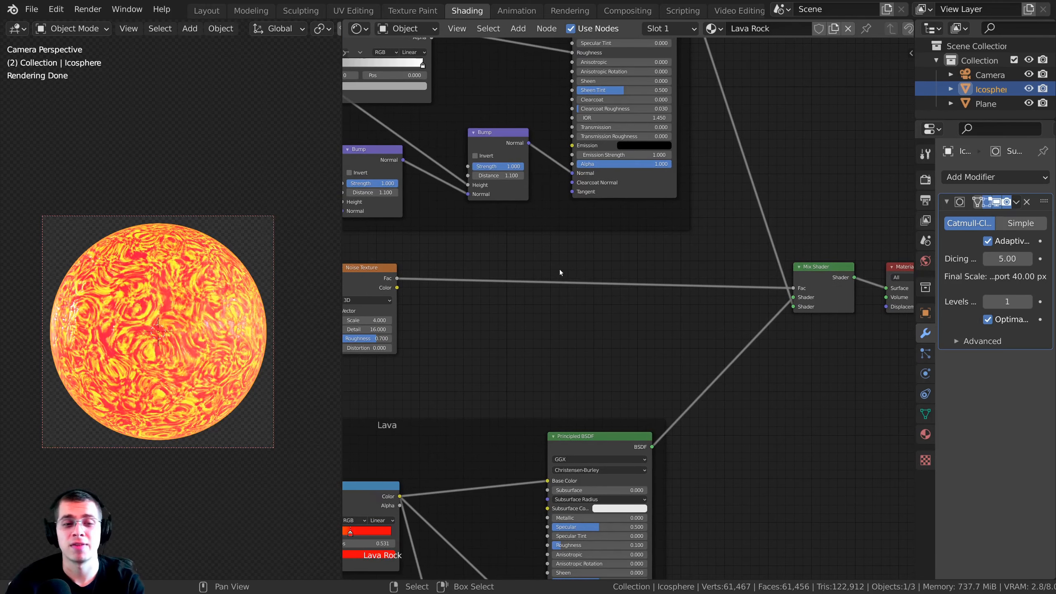
pyautogui.hotkey('shift', 'a')
pyautogui.click(537, 256)
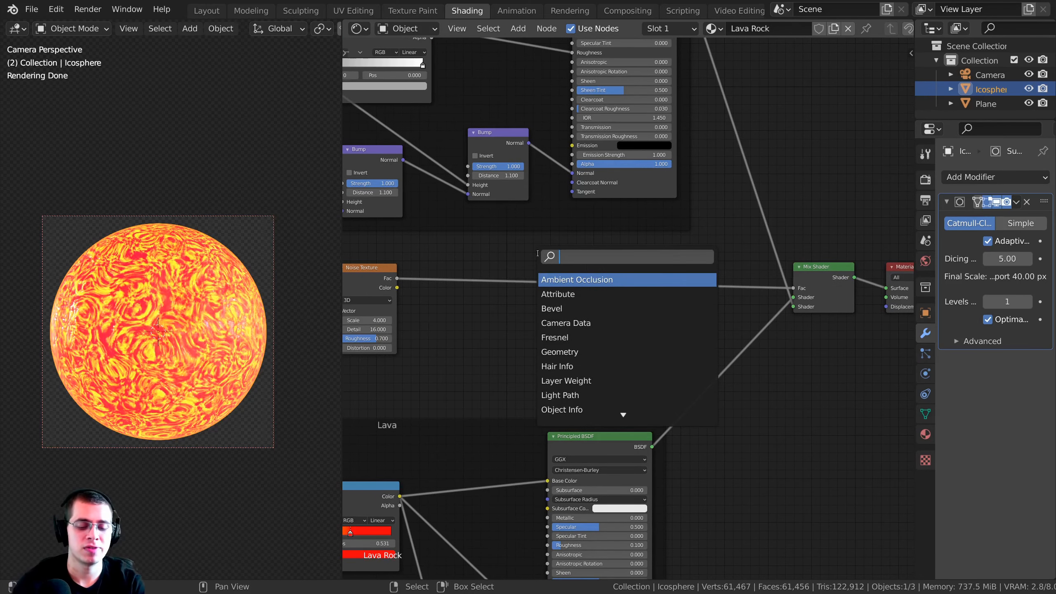
pyautogui.write('col')
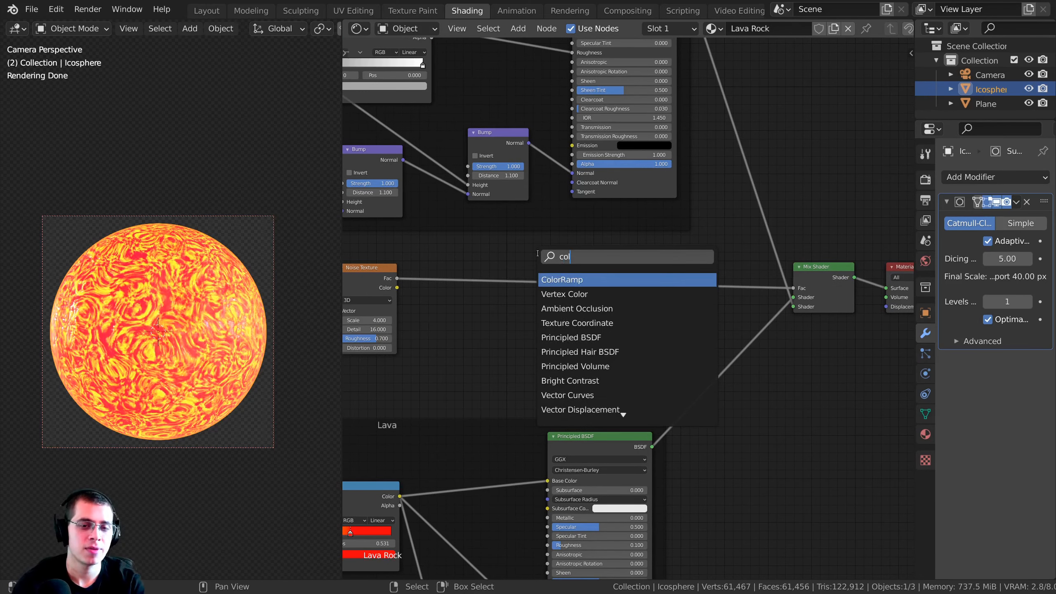
pyautogui.click(564, 280)
pyautogui.click(552, 299)
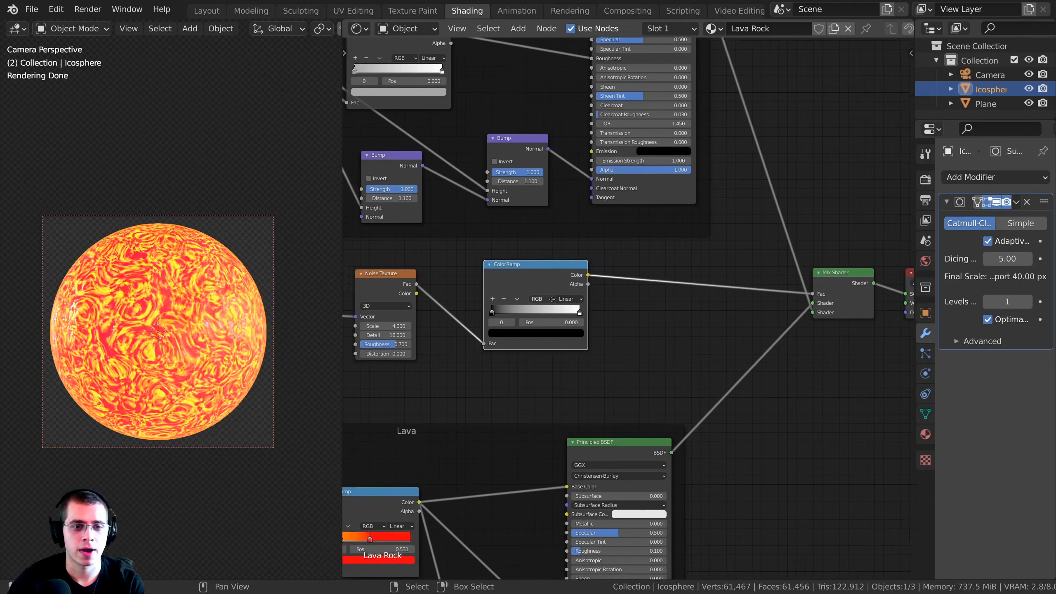
# Flip the new ColorRamp so it runs from white to black, and place the white stop at about 0.54.
pyautogui.scroll(5, 540, 303)
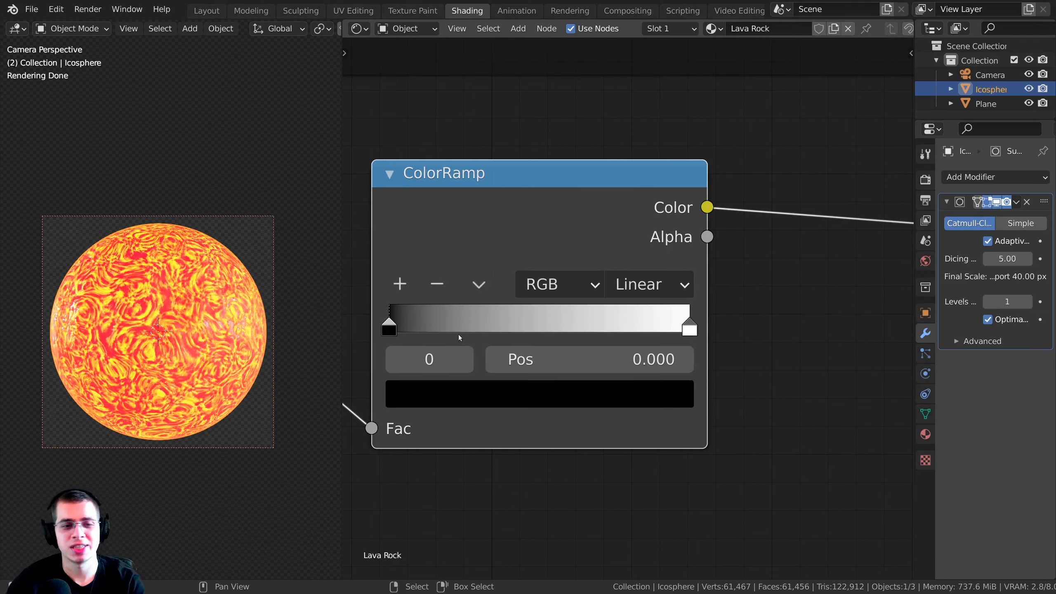
pyautogui.moveTo(391, 321); pyautogui.dragTo(428, 327)
pyautogui.click(695, 323)
pyautogui.moveTo(527, 332); pyautogui.dragTo(571, 332)
pyautogui.scroll(2, 126, 353)
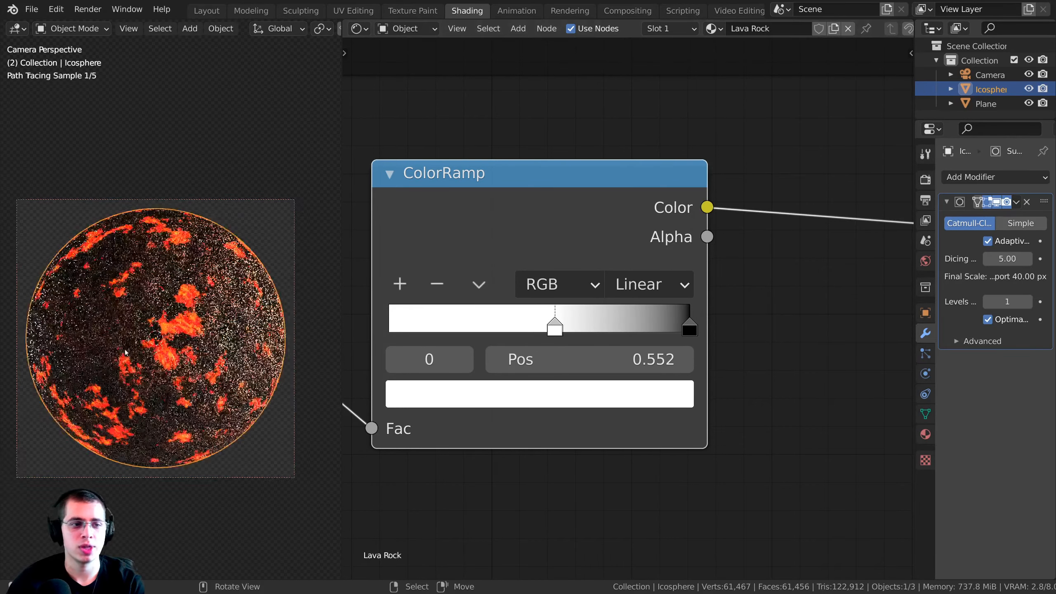
pyautogui.scroll(1, 126, 353)
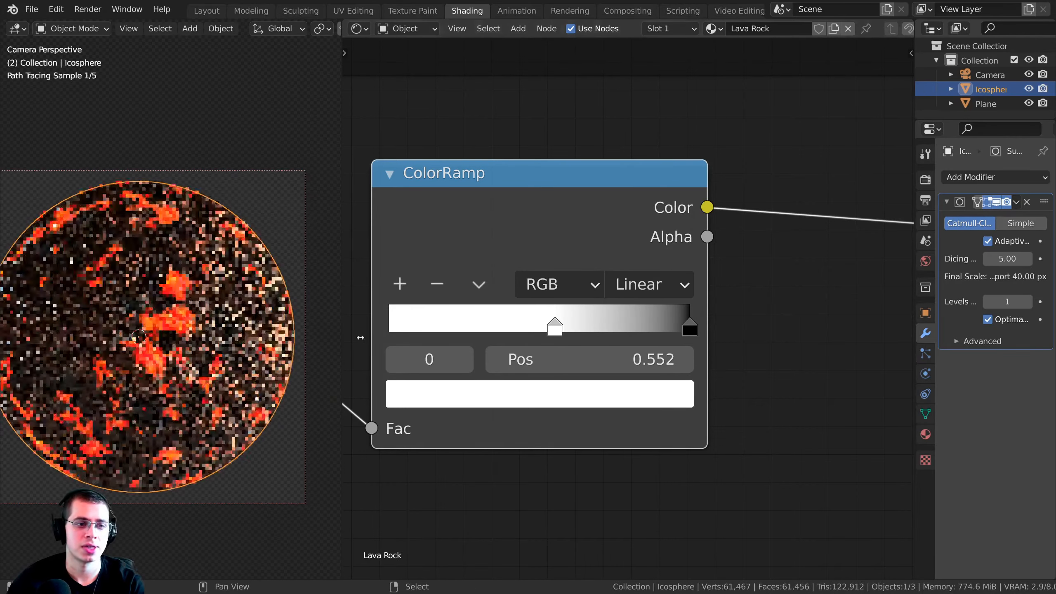
pyautogui.scroll(2, 557, 326)
pyautogui.moveTo(557, 326); pyautogui.dragTo(523, 279, button='middle')
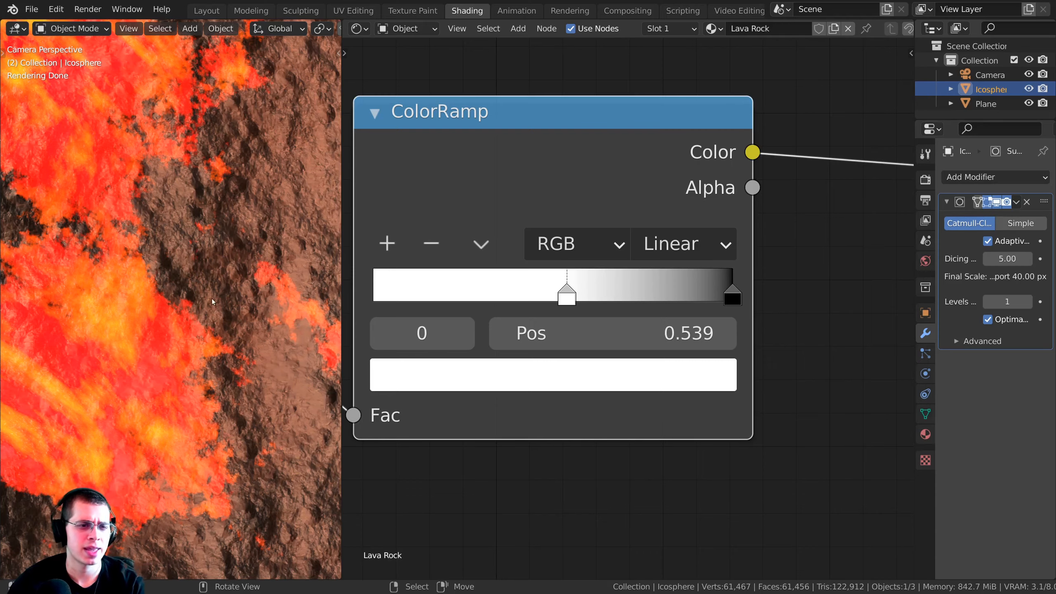
# Change the color of the ColorRamp's black stop to a light grey so the lava and rock blend partially.
pyautogui.click(729, 295)
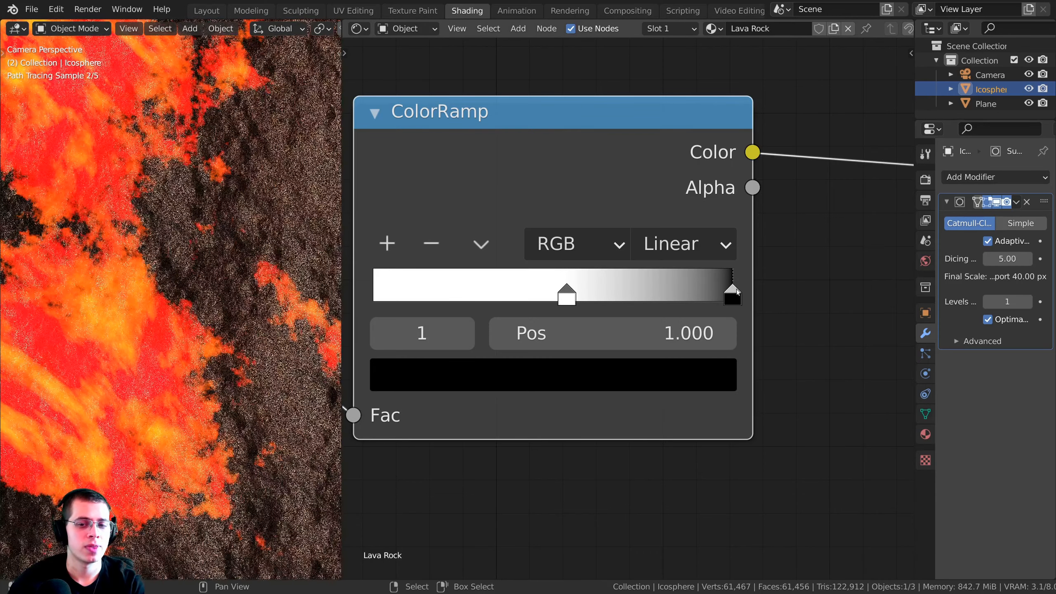
pyautogui.scroll(-1, 553, 387)
pyautogui.moveTo(553, 386); pyautogui.dragTo(572, 465, button='middle')
pyautogui.scroll(-1, 617, 464)
pyautogui.click(617, 463)
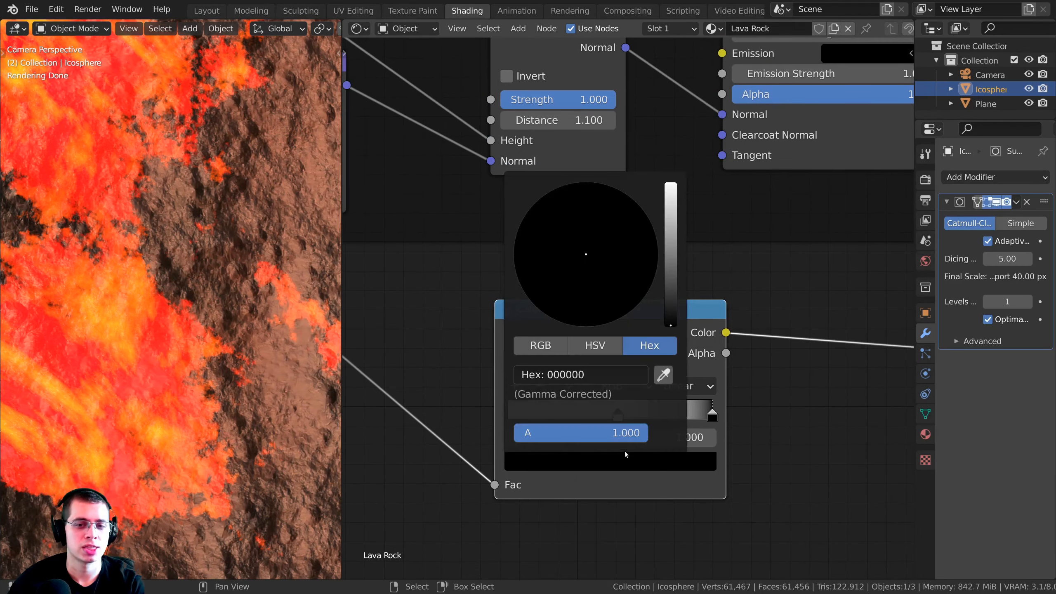
pyautogui.moveTo(670, 254); pyautogui.dragTo(671, 184)
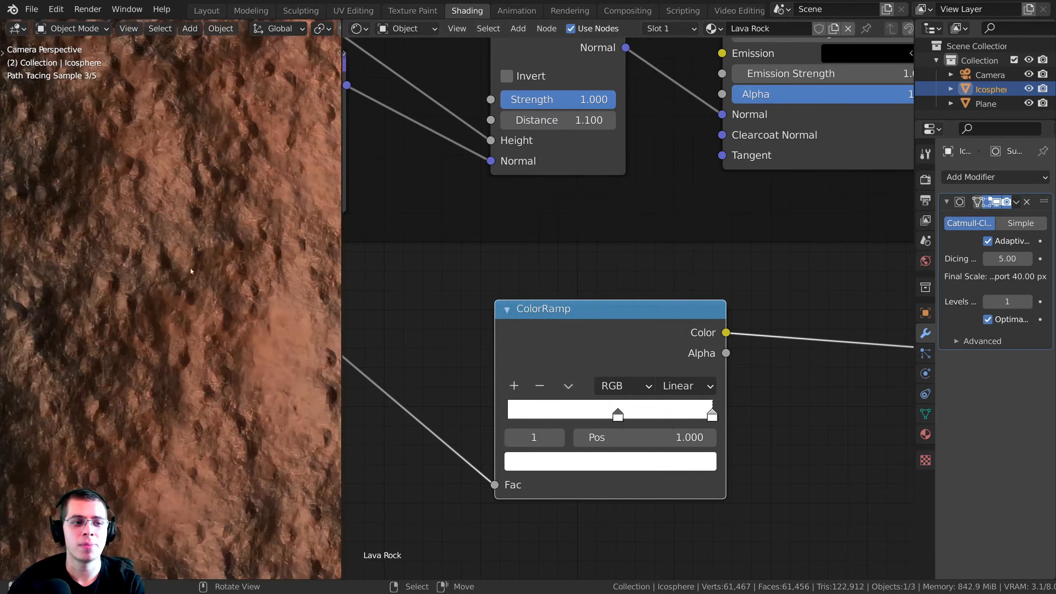
pyautogui.click(599, 459)
pyautogui.scroll(-2, 669, 308)
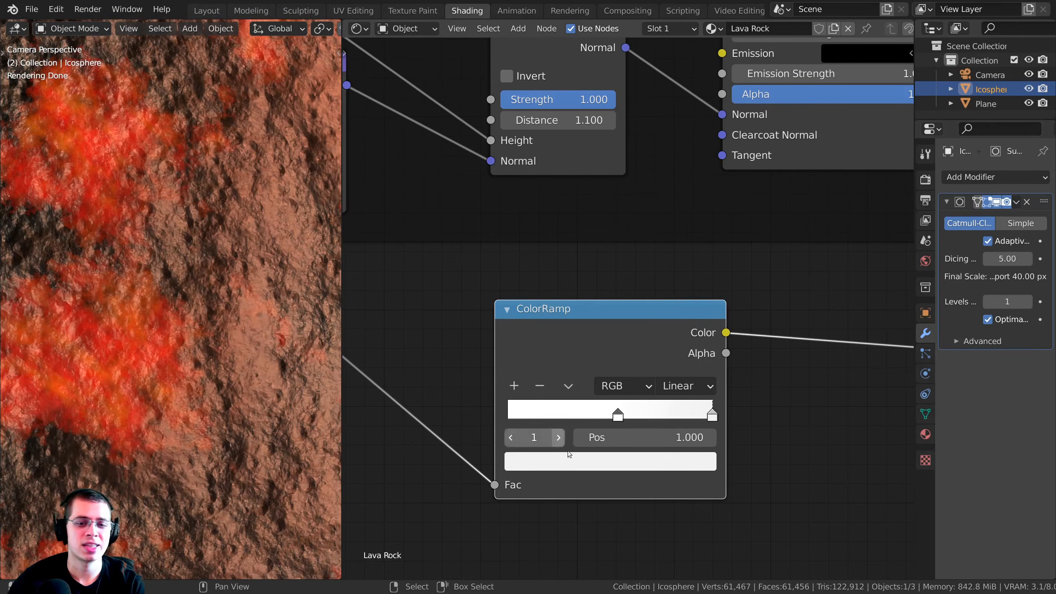
pyautogui.click(591, 459)
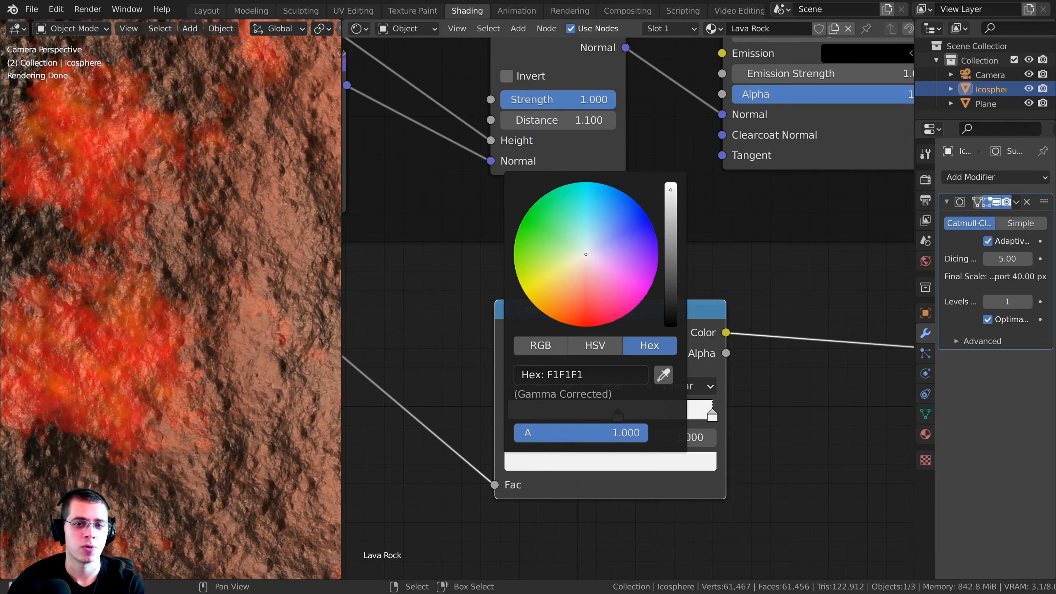
pyautogui.scroll(-15, 669, 308)
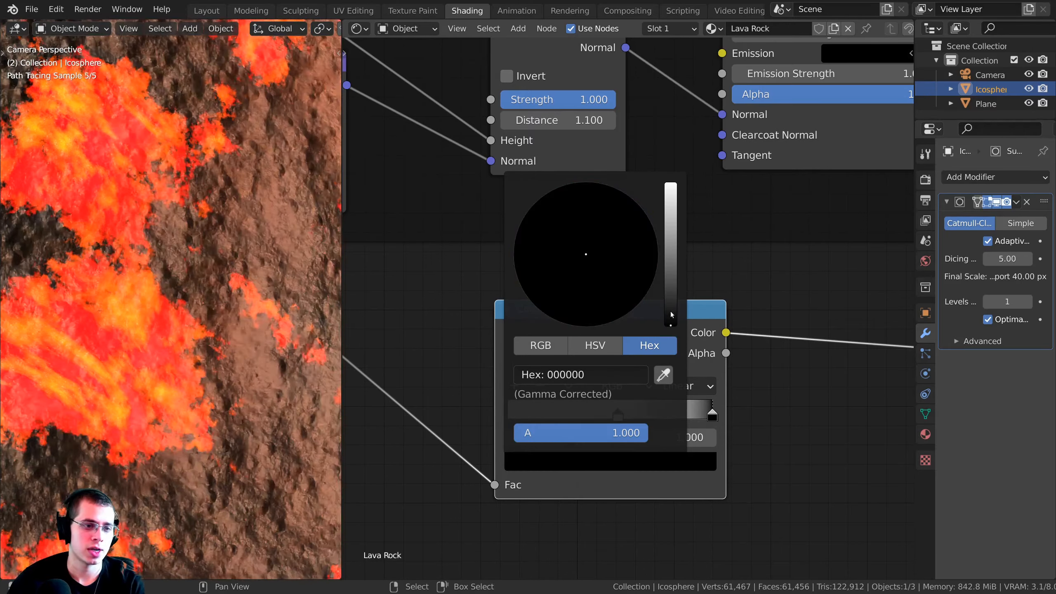
pyautogui.scroll(12, 669, 309)
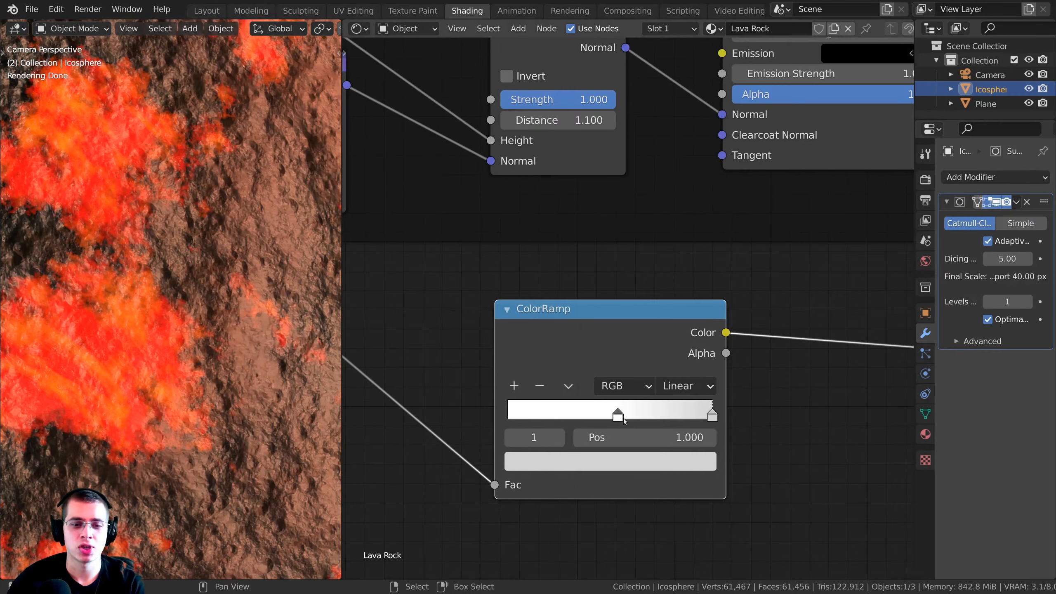
pyautogui.click(629, 460)
pyautogui.moveTo(673, 214); pyautogui.dragTo(673, 215)
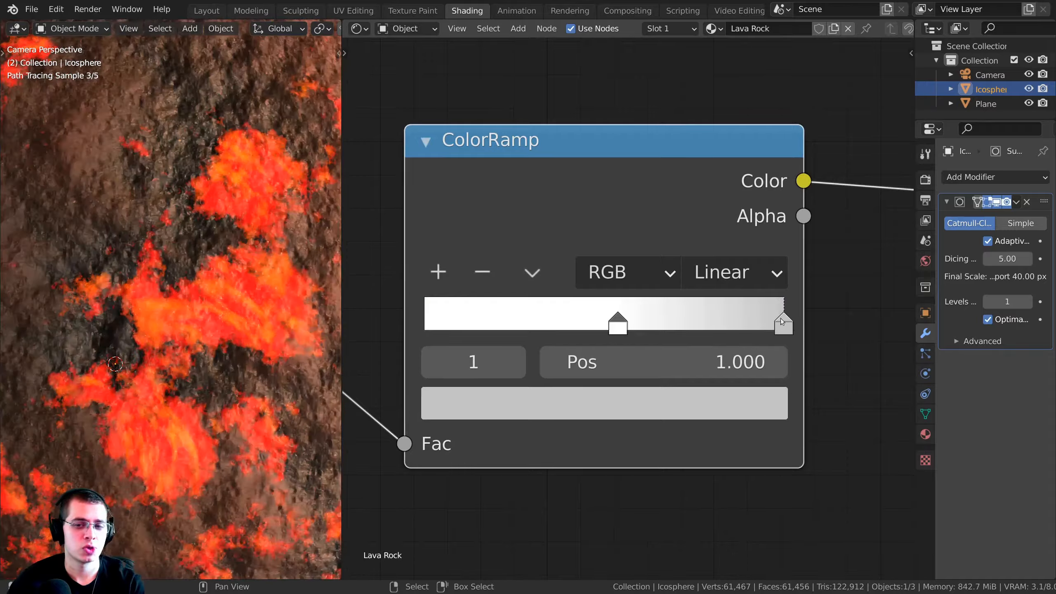
# Move the ColorRamp's light grey stop to a position of about 0.77.
pyautogui.moveTo(784, 326); pyautogui.dragTo(644, 335)
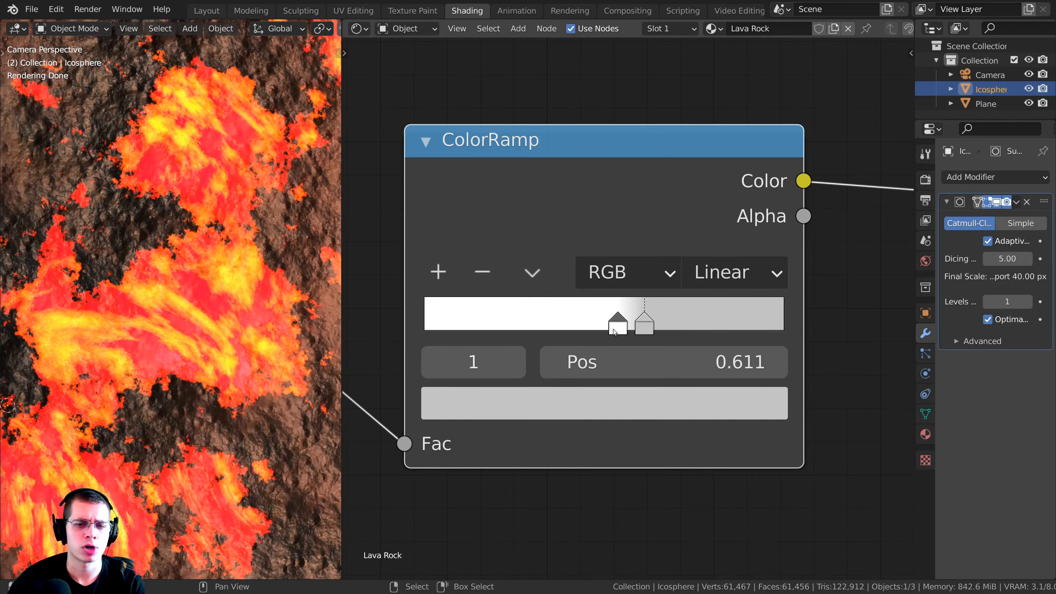
pyautogui.moveTo(655, 328)
pyautogui.mouseDown()
pyautogui.moveTo(684, 328)
pyautogui.moveTo(646, 328)
pyautogui.mouseUp()
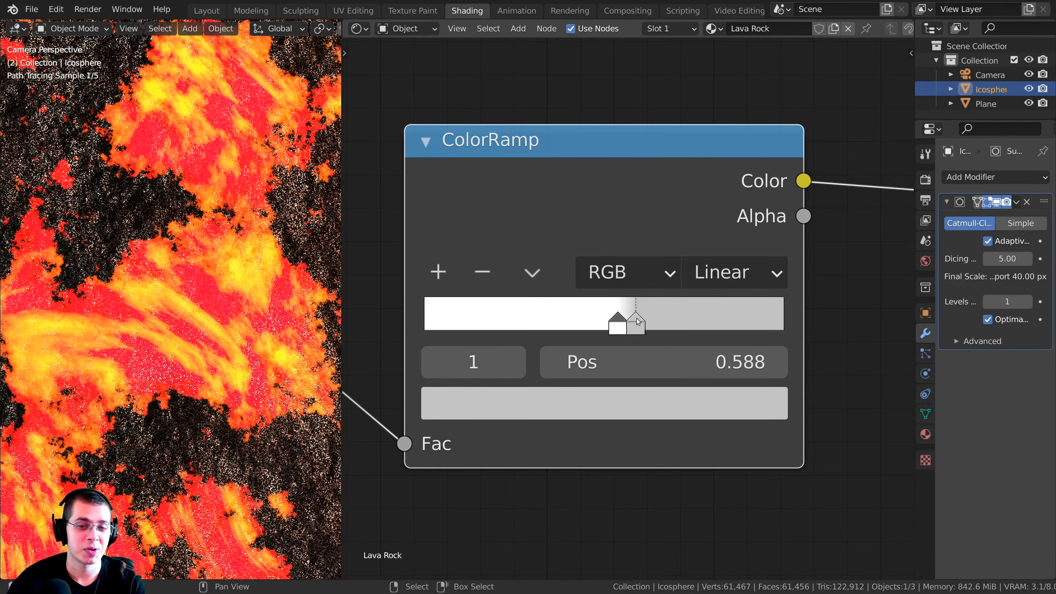
pyautogui.keyDown('shift'); pyautogui.moveTo(180, 293); pyautogui.dragTo(193, 240, button='middle'); pyautogui.keyUp('shift')
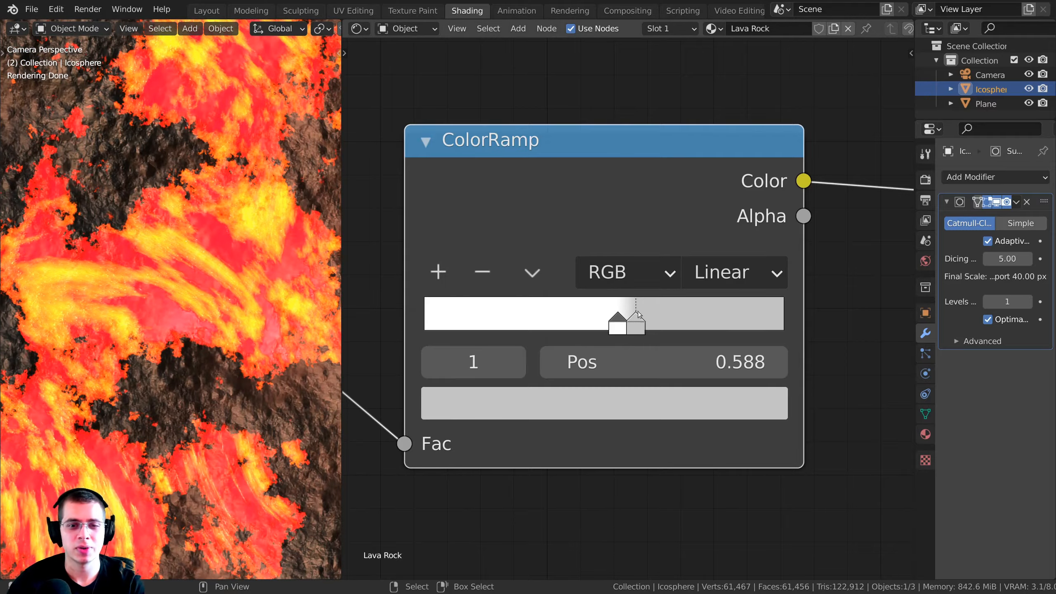
pyautogui.moveTo(642, 322); pyautogui.dragTo(676, 322)
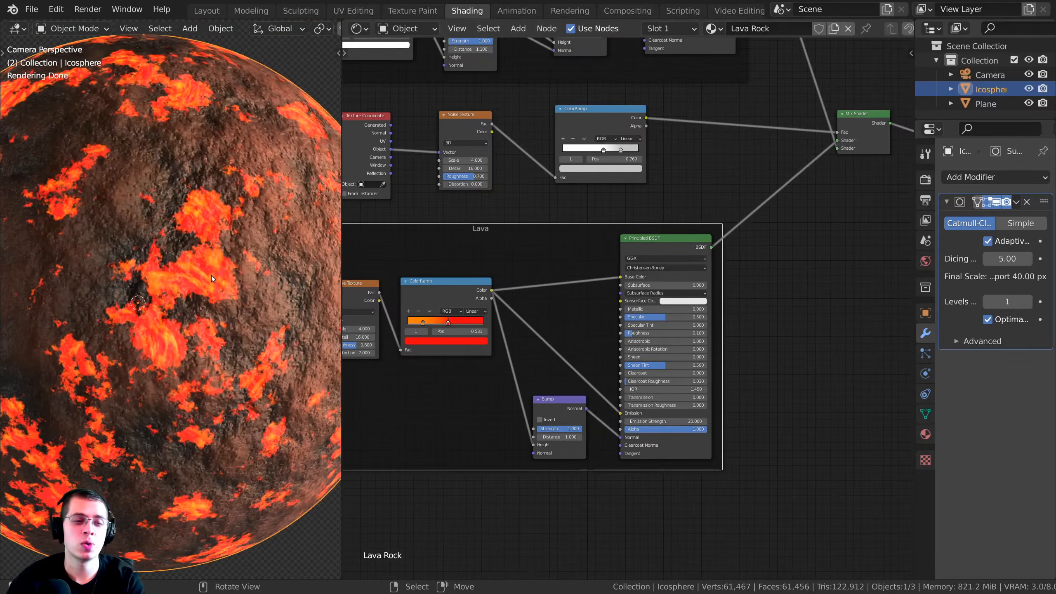
# Examine the lava patches up close on the sphere and review the Lava frame's ColorRamp, Bump and Principled BSDF settings.
pyautogui.scroll(5, 216, 86)
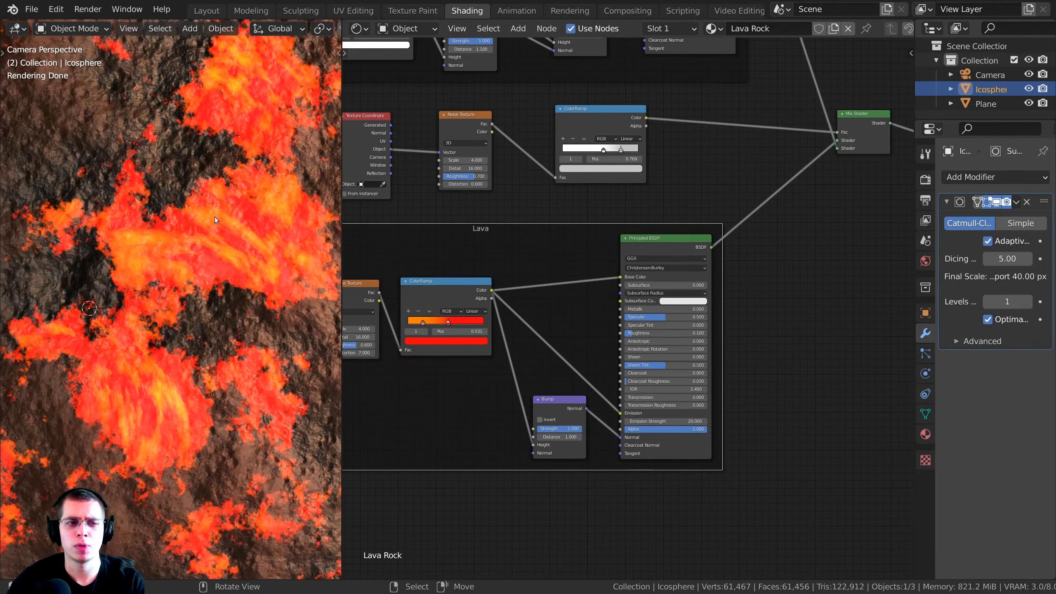
pyautogui.keyDown('shift'); pyautogui.moveTo(224, 232); pyautogui.dragTo(212, 251, button='middle'); pyautogui.keyUp('shift')
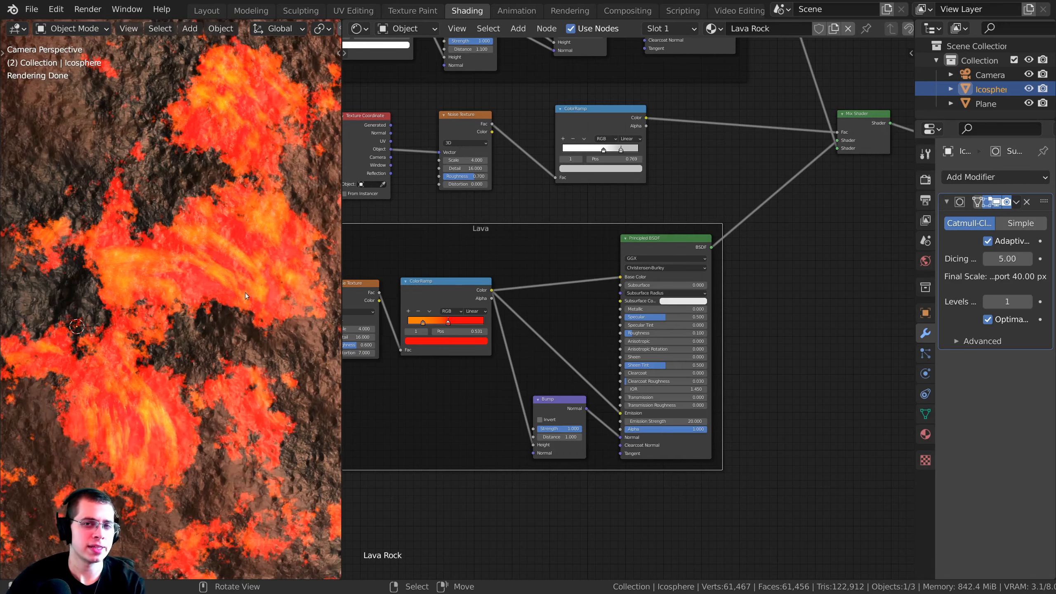
pyautogui.moveTo(677, 356); pyautogui.dragTo(651, 305, button='middle')
pyautogui.scroll(7, 652, 307)
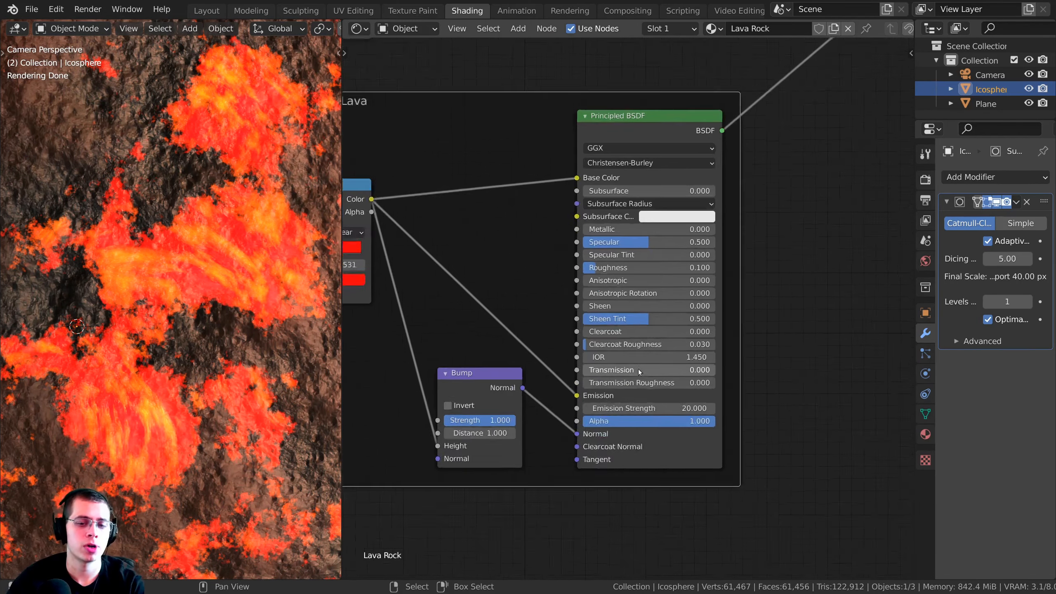
pyautogui.scroll(-2, 661, 362)
pyautogui.moveTo(536, 266); pyautogui.dragTo(717, 300, button='middle')
pyautogui.click(643, 127)
pyautogui.moveTo(621, 188); pyautogui.dragTo(632, 168)
pyautogui.moveTo(756, 401); pyautogui.dragTo(636, 370, button='middle')
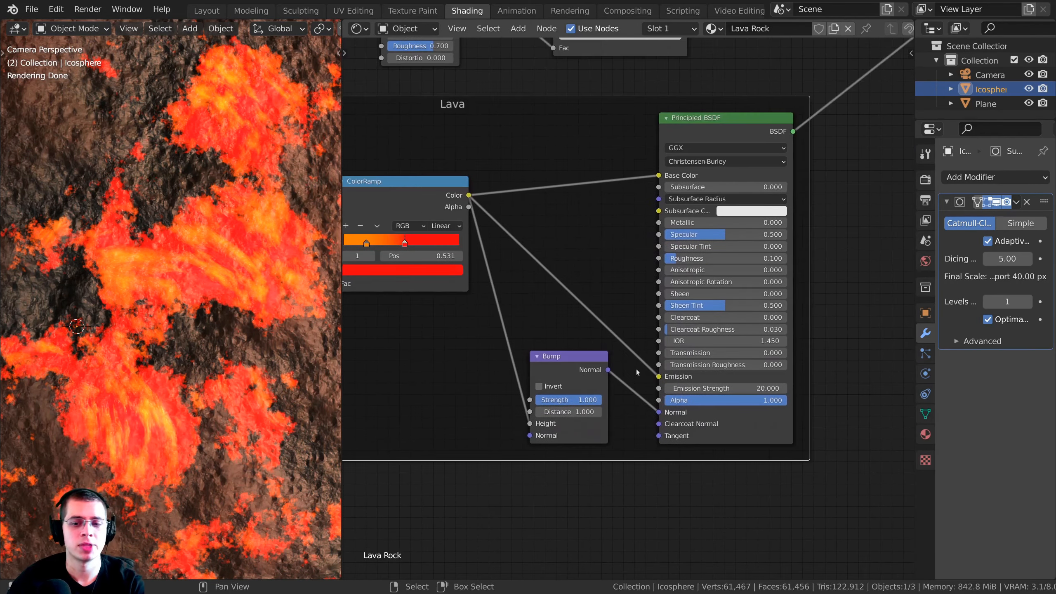
# Set the Emission Strength of the Lava frame's Principled BSDF to 100.
pyautogui.click(700, 390)
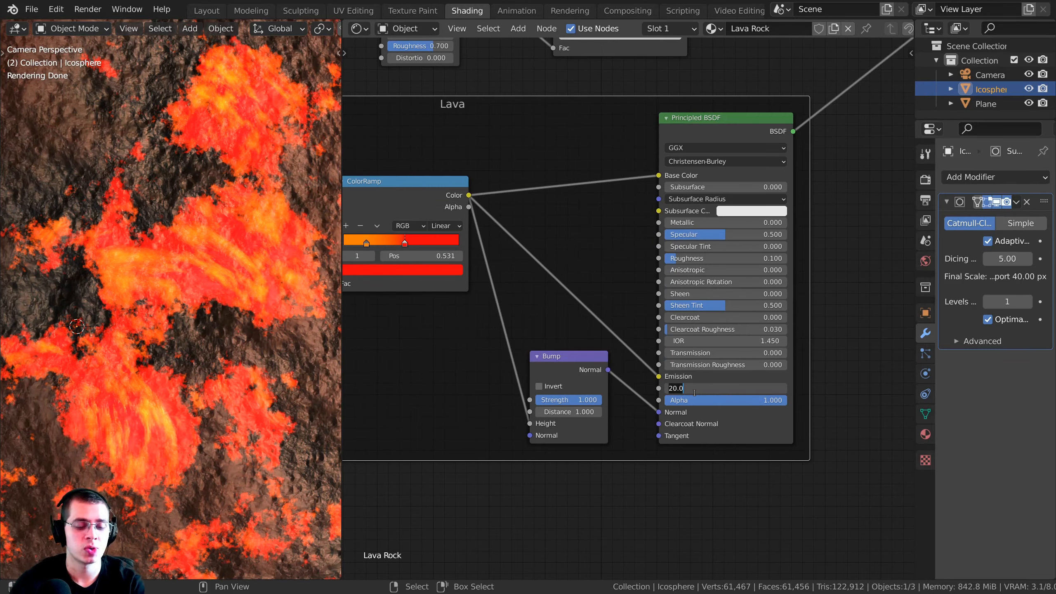
pyautogui.press('Return')
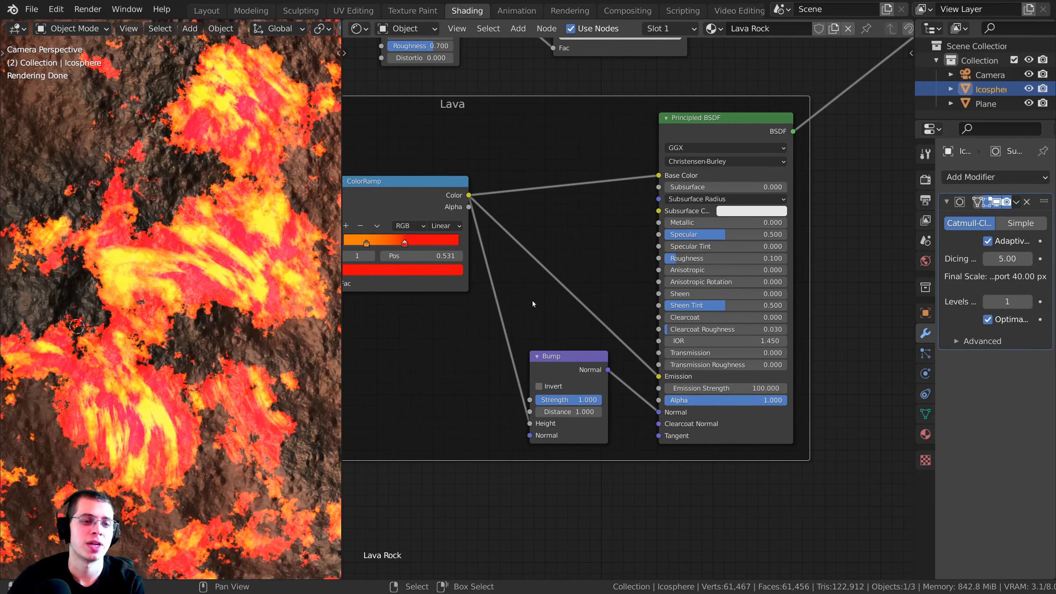
# Examine the glowing lava patches up close and then across the whole sphere in the rendered view.
pyautogui.scroll(-6, 191, 270)
pyautogui.scroll(8, 191, 270)
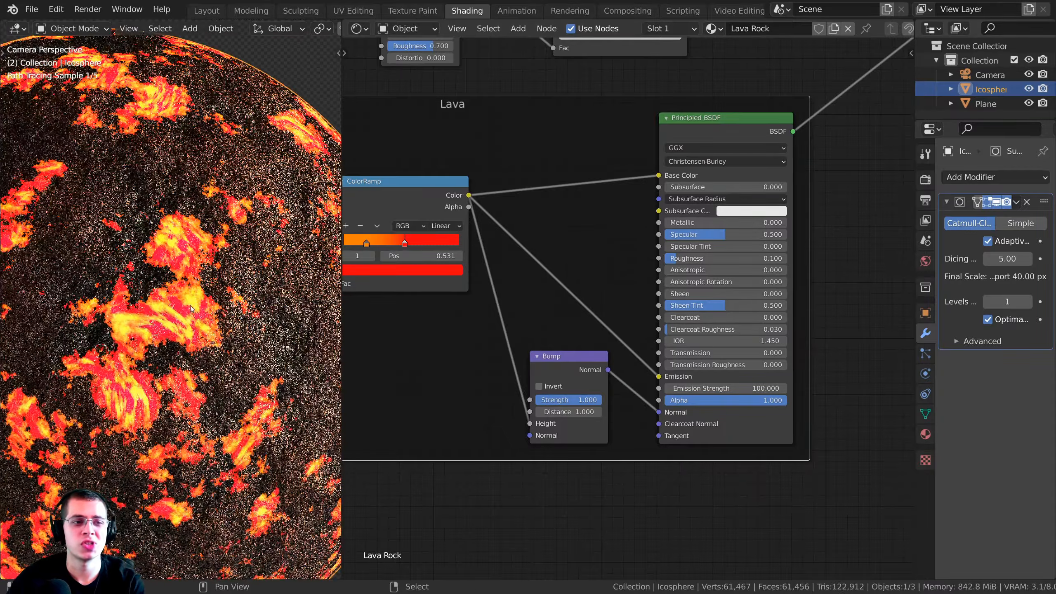
pyautogui.press('space')
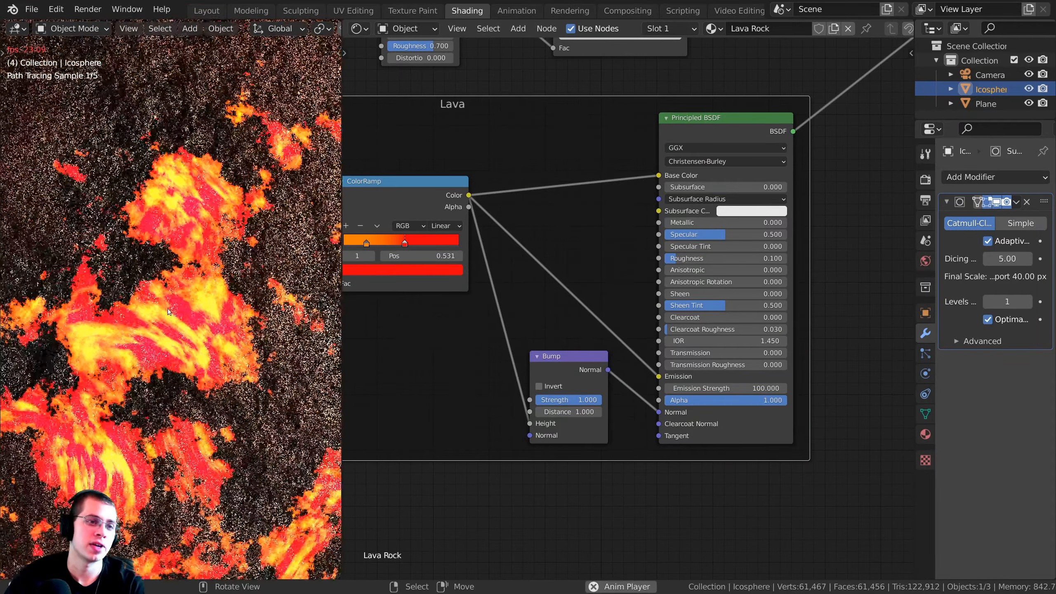
pyautogui.press('space')
pyautogui.keyDown('shift'); pyautogui.moveTo(157, 339); pyautogui.dragTo(165, 298, button='middle'); pyautogui.keyUp('shift')
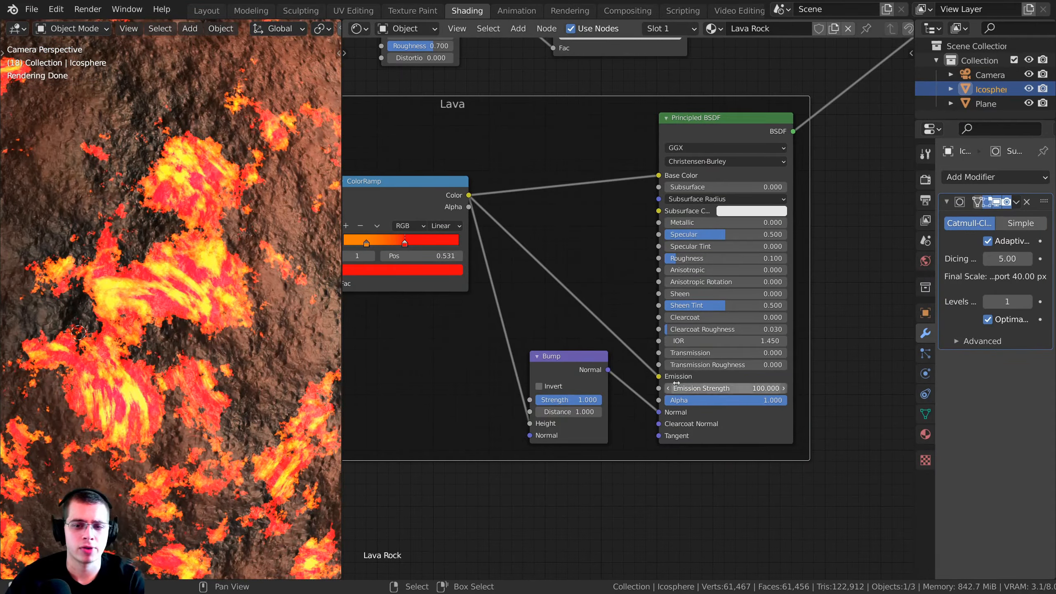
pyautogui.scroll(-8, 163, 251)
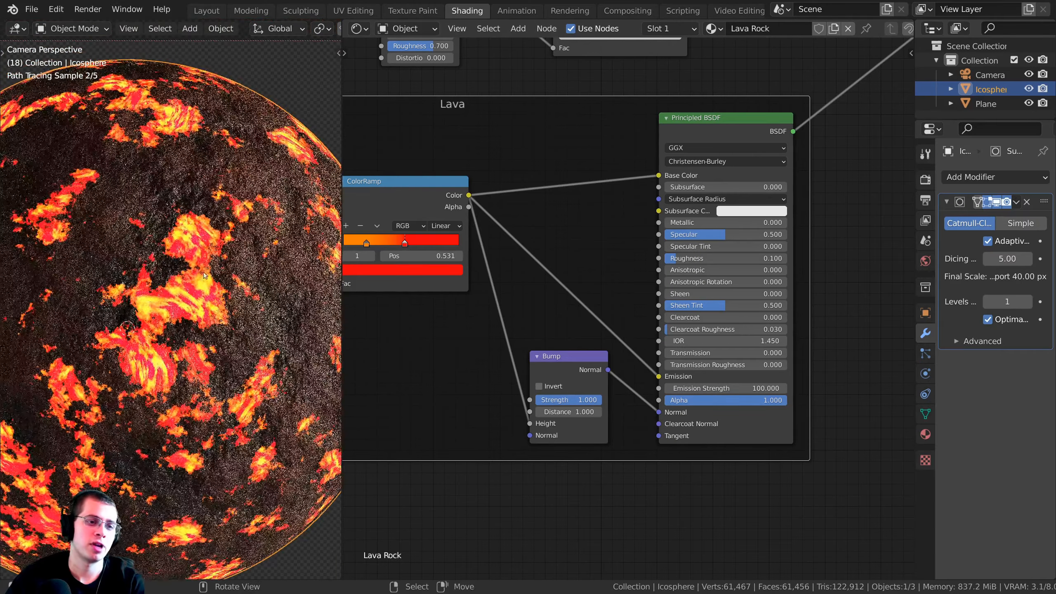
pyautogui.scroll(-3, 226, 321)
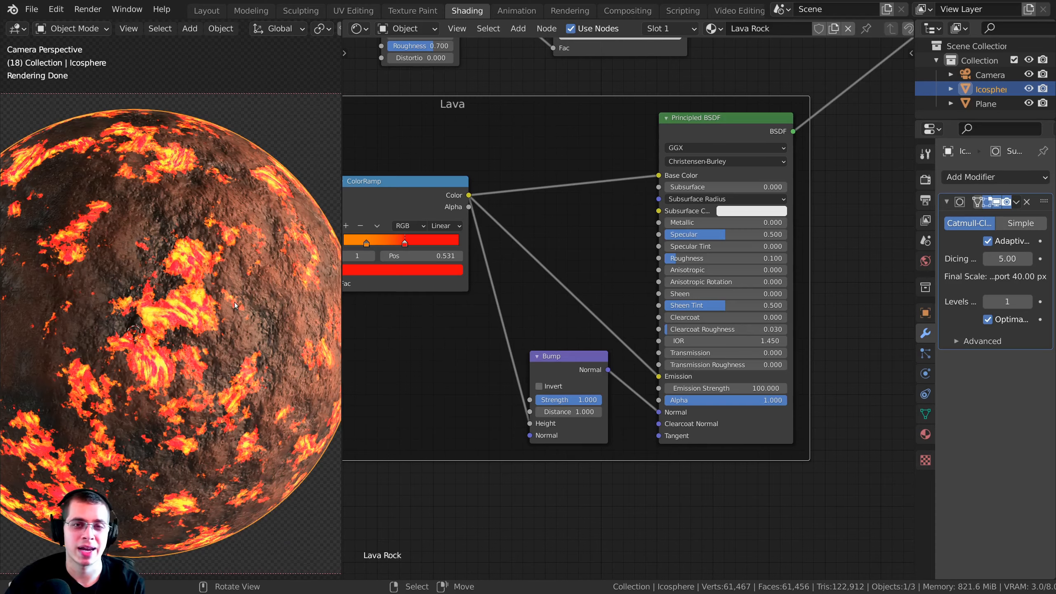
pyautogui.scroll(-2, 241, 287)
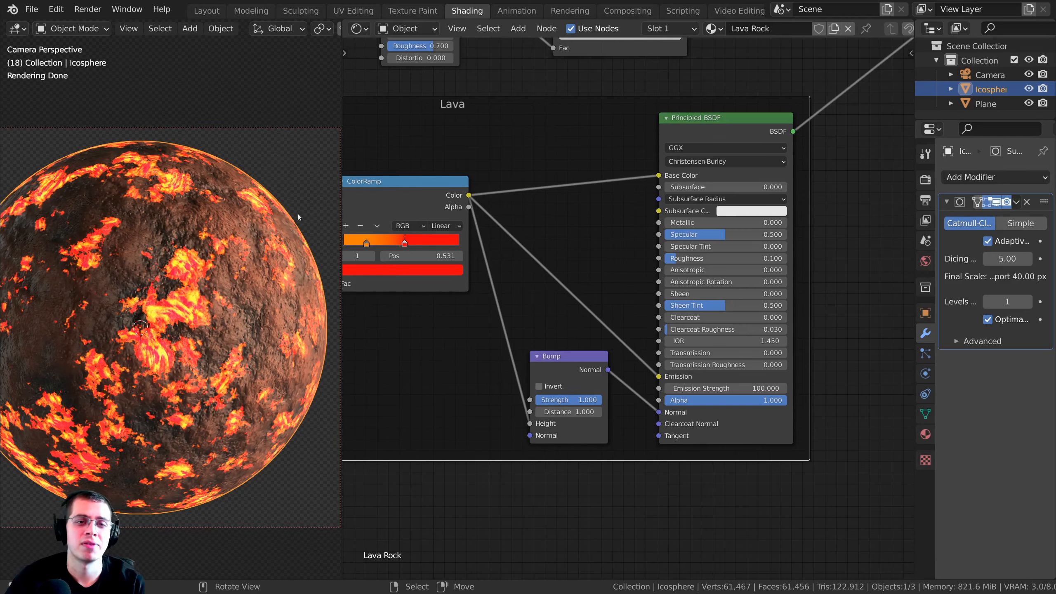
pyautogui.scroll(-3, 552, 332)
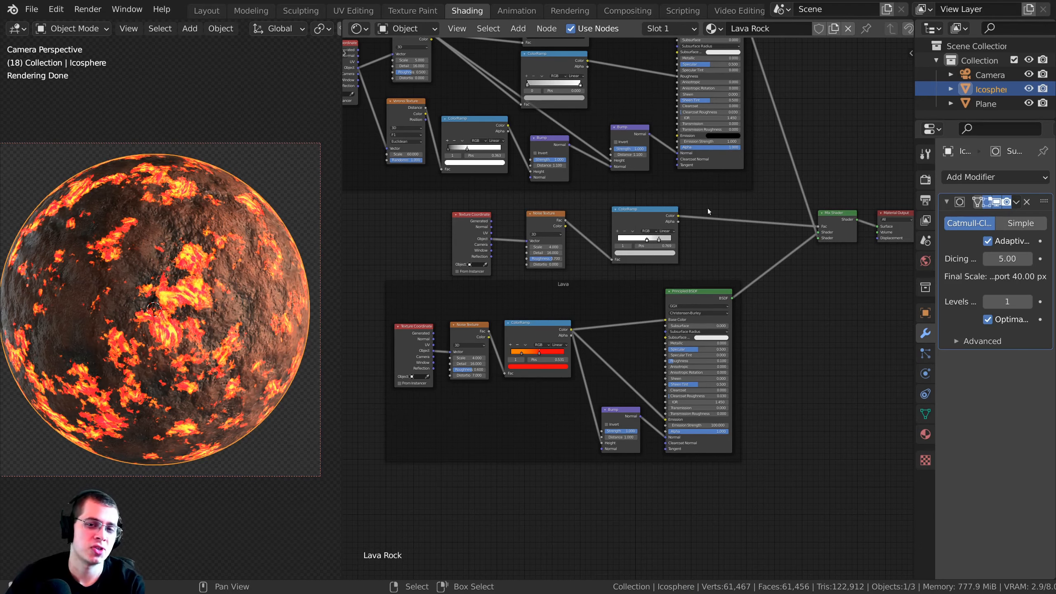
# Make room between the node groups by moving the Lava frame down and the mask's Texture Coordinate, Noise Texture and ColorRamp nodes up.
pyautogui.scroll(3, 740, 216)
pyautogui.moveTo(853, 229); pyautogui.dragTo(840, 284)
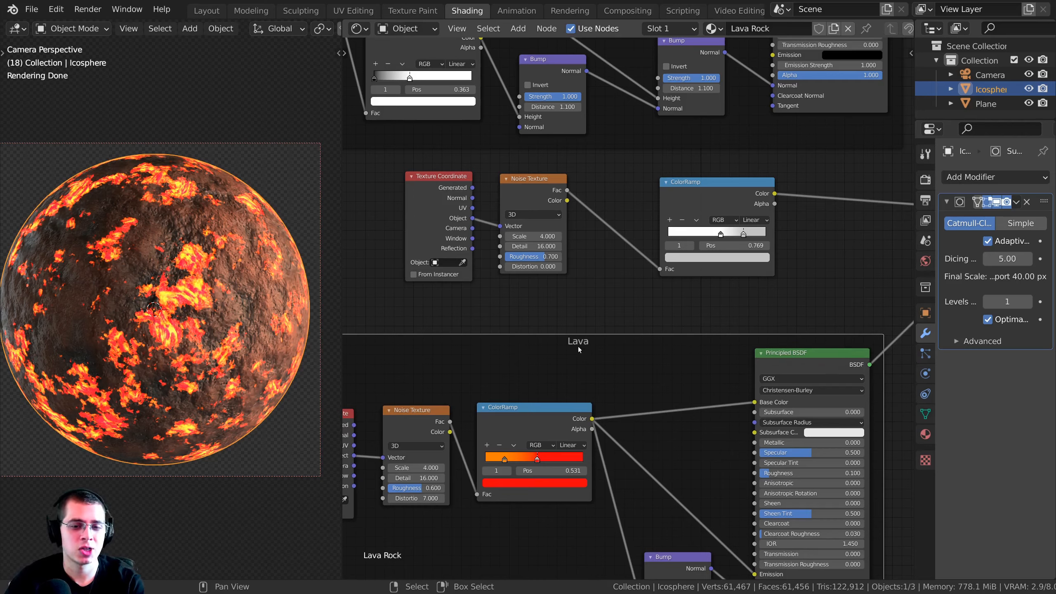
pyautogui.moveTo(578, 350); pyautogui.dragTo(583, 408)
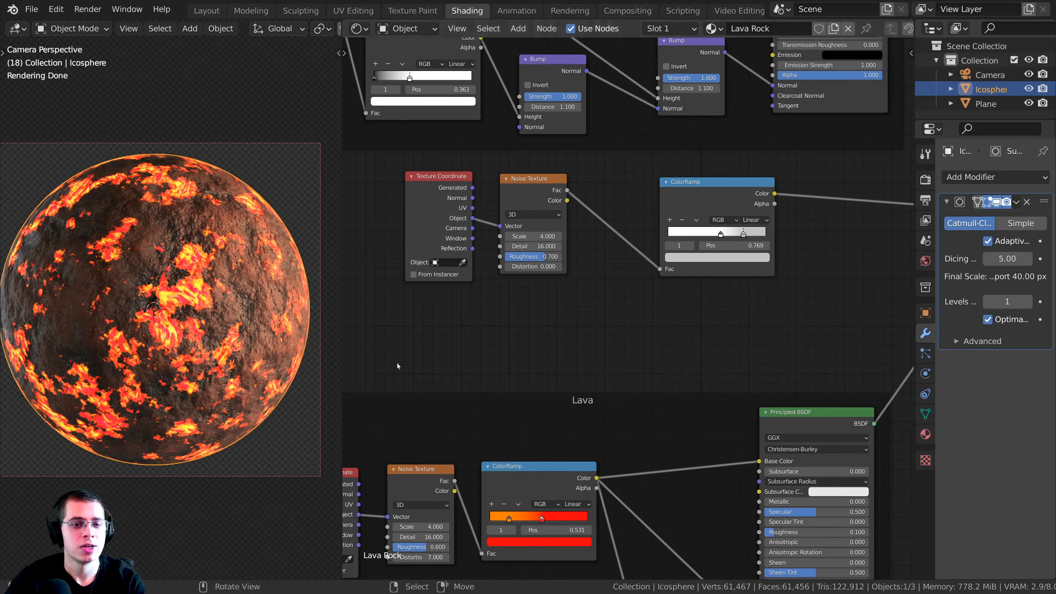
pyautogui.press('b')
pyautogui.moveTo(413, 262); pyautogui.dragTo(670, 208)
pyautogui.moveTo(547, 181); pyautogui.dragTo(546, 166)
pyautogui.hotkey('alt', 'a')
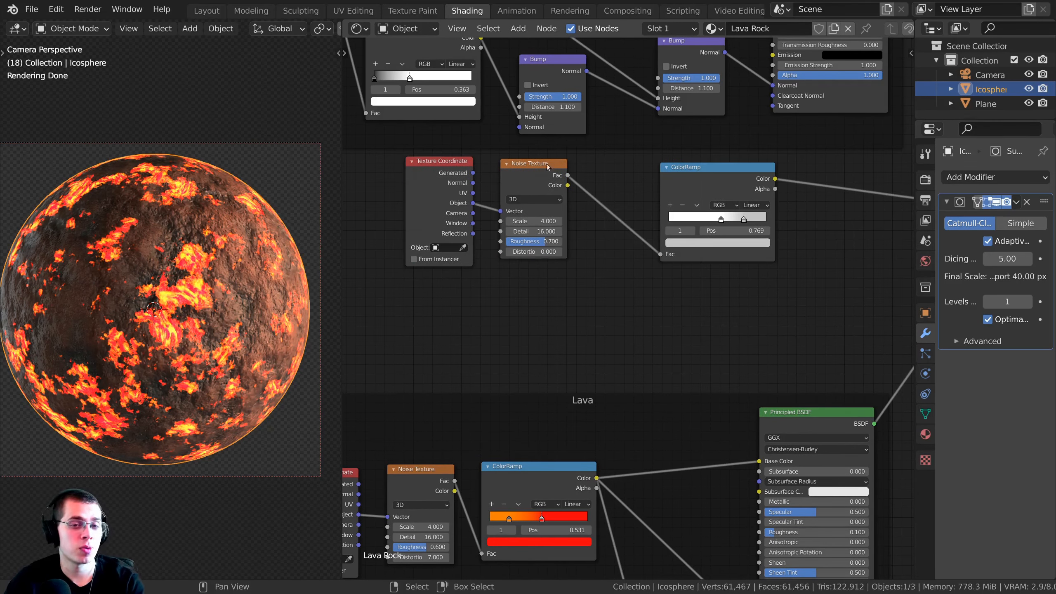
# Duplicate the mask's Texture Coordinate and Noise Texture nodes and place the copies directly below the originals.
pyautogui.click(447, 174)
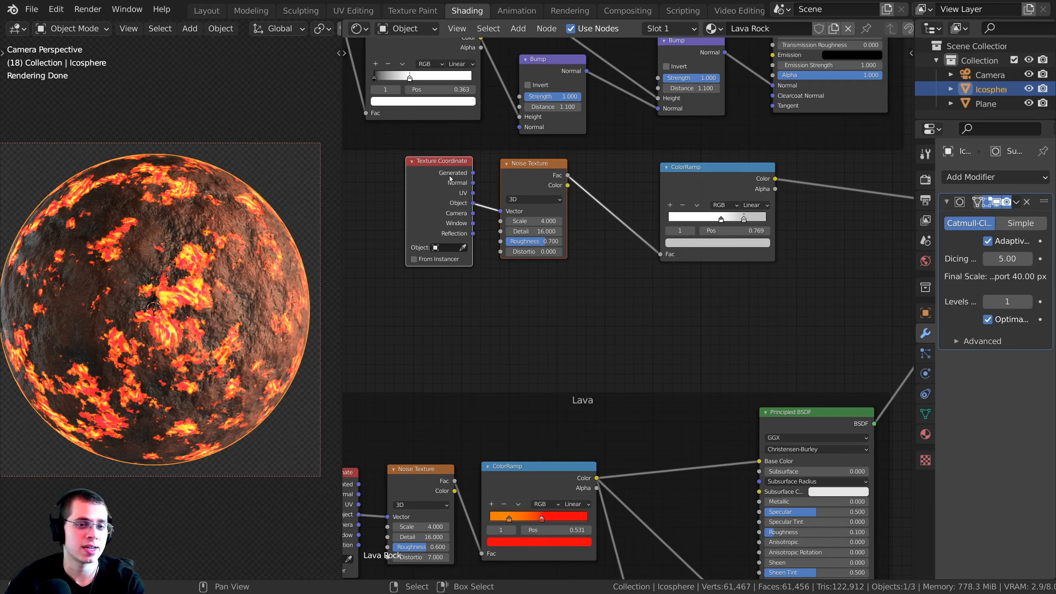
pyautogui.moveTo(539, 167); pyautogui.dragTo(572, 131, button='middle')
pyautogui.hotkey('shift', 'd')
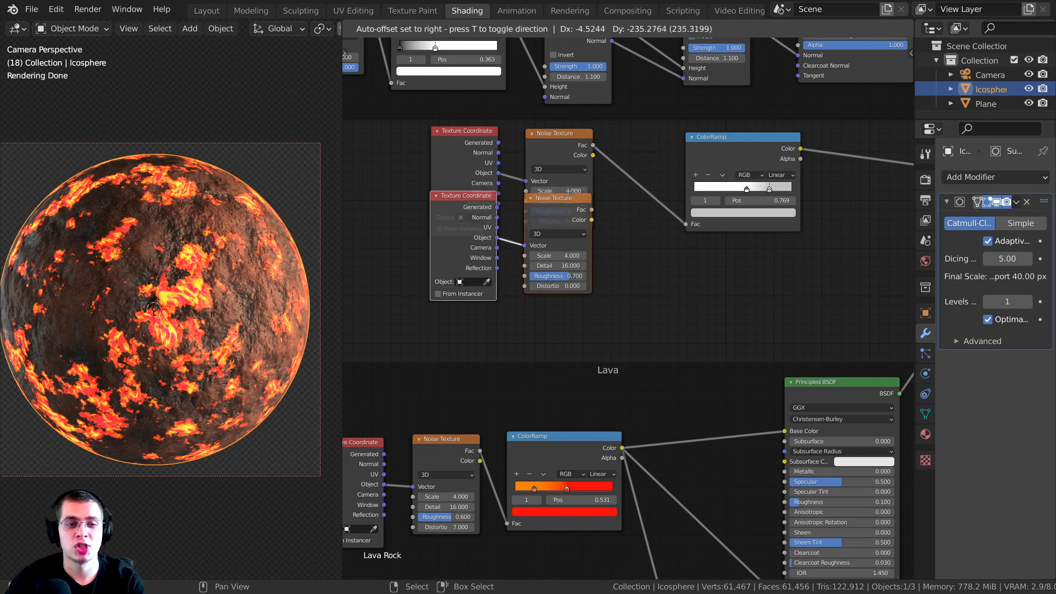
pyautogui.click(573, 243)
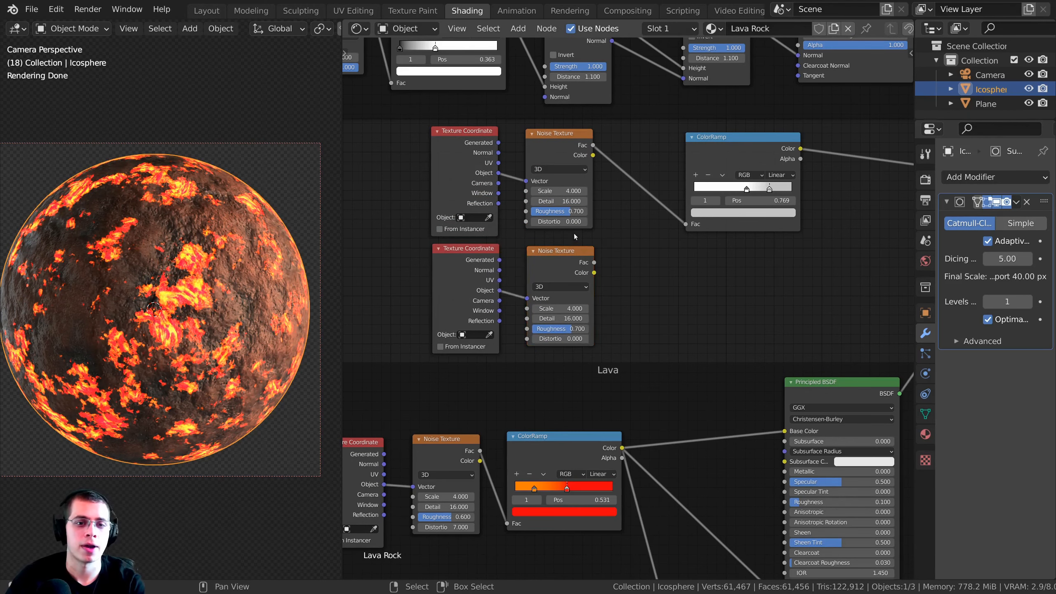
# Set the Roughness of the duplicated Noise Texture to 0.5.
pyautogui.scroll(3, 574, 233)
pyautogui.click(512, 381)
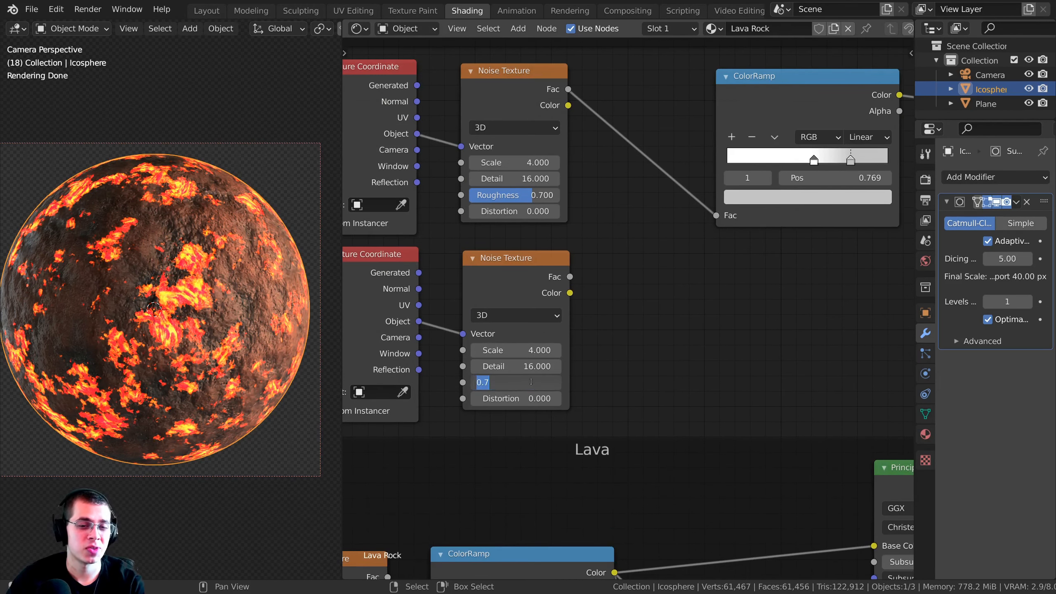
pyautogui.press('BackSpace')
pyautogui.write('5')
pyautogui.press('Return')
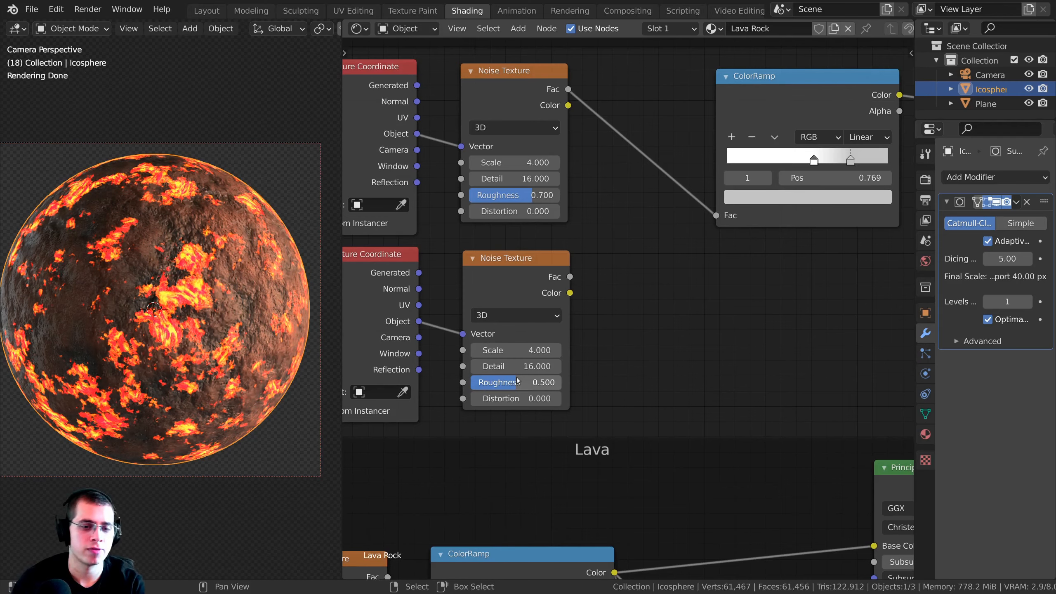
# Add a Displacement node and place it just below the Mix Shader.
pyautogui.scroll(-2, 522, 257)
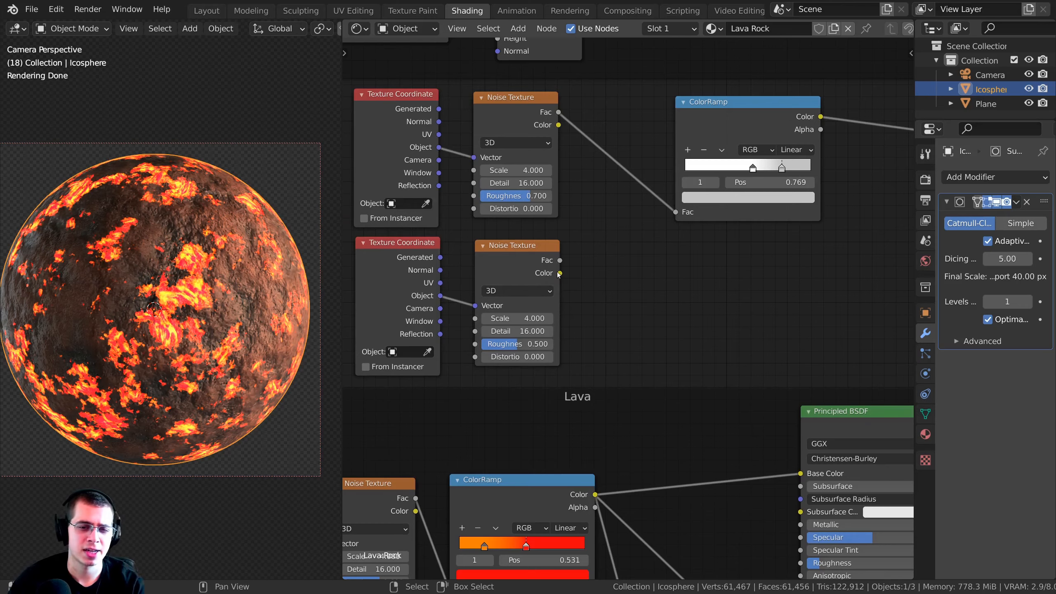
pyautogui.scroll(-6, 707, 263)
pyautogui.moveTo(744, 262); pyautogui.dragTo(524, 280, button='middle')
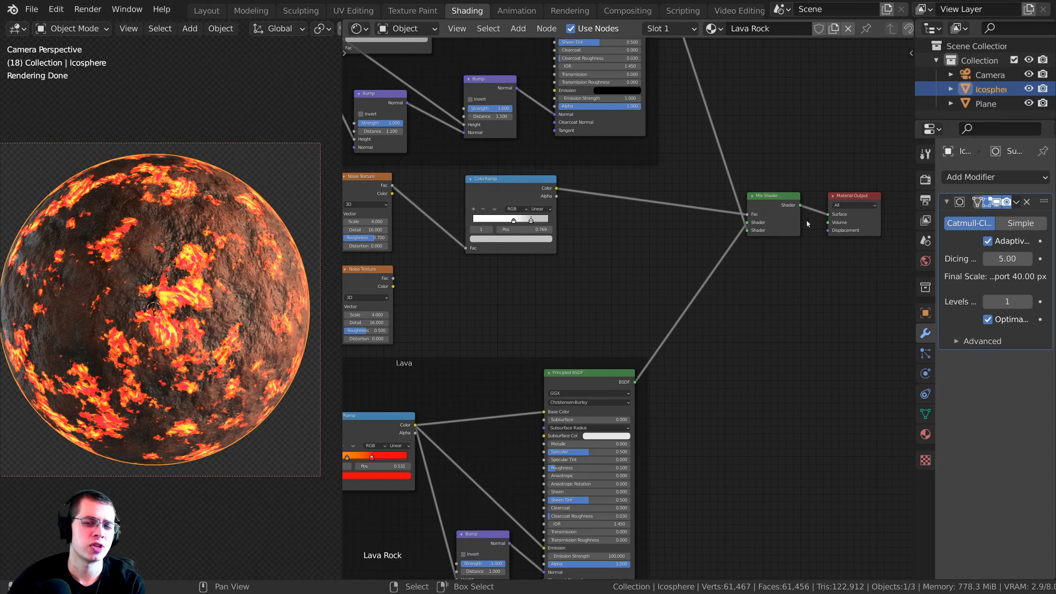
pyautogui.moveTo(541, 320); pyautogui.dragTo(565, 316, button='middle')
pyautogui.scroll(3, 537, 333)
pyautogui.moveTo(556, 236); pyautogui.dragTo(624, 232, button='middle')
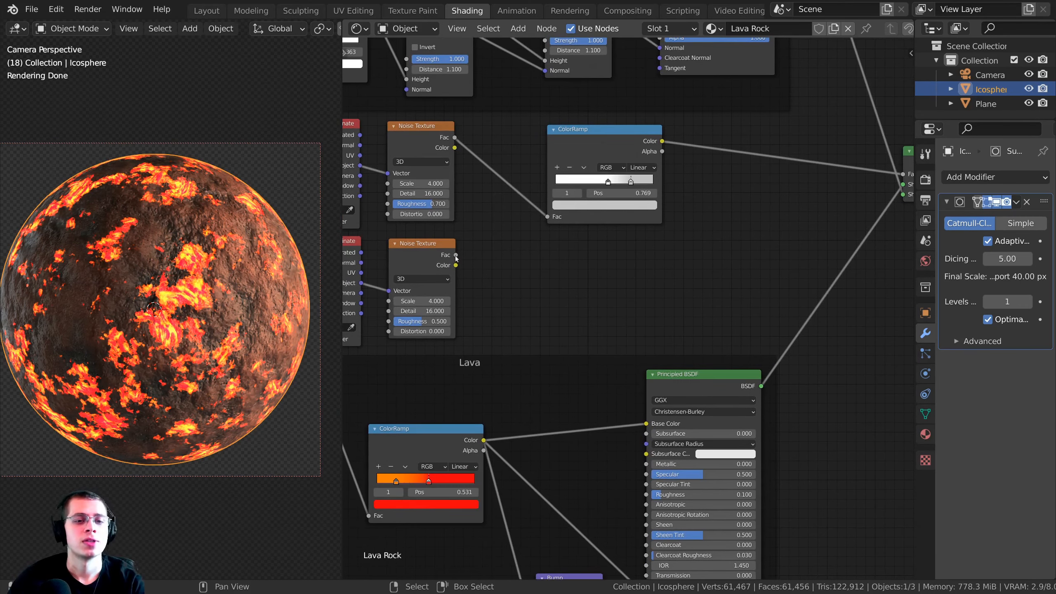
pyautogui.scroll(-3, 509, 308)
pyautogui.moveTo(566, 268); pyautogui.dragTo(533, 269, button='middle')
pyautogui.hotkey('shift', 'a')
pyautogui.click(523, 269)
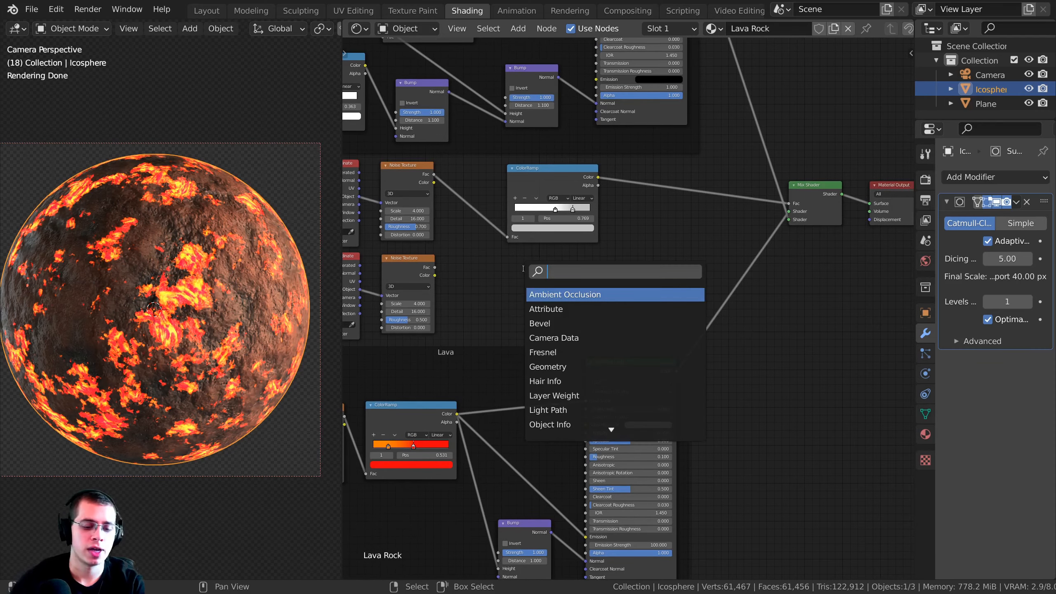
pyautogui.write('dis')
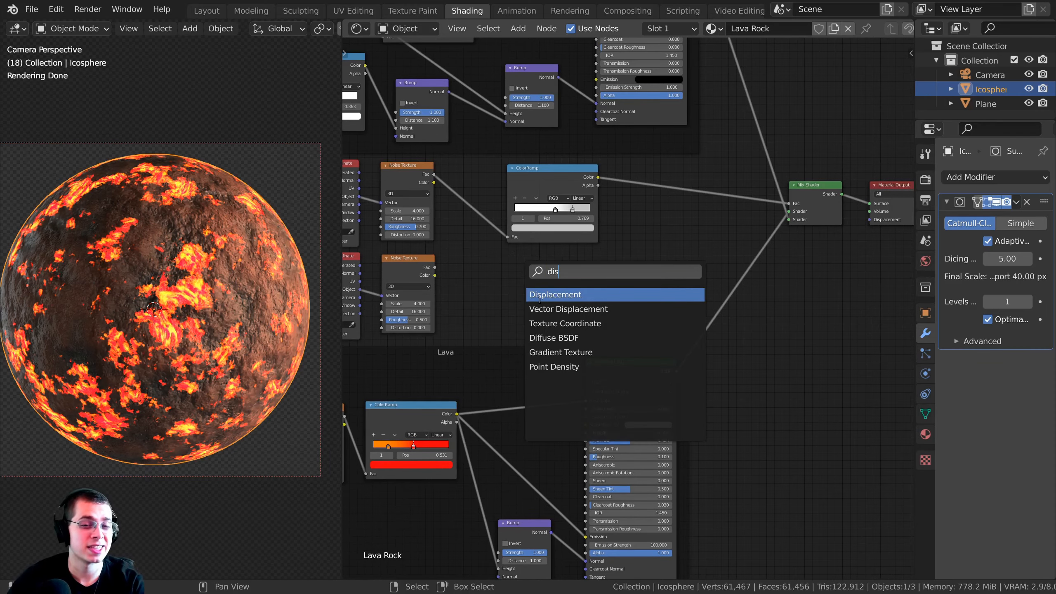
pyautogui.click(539, 297)
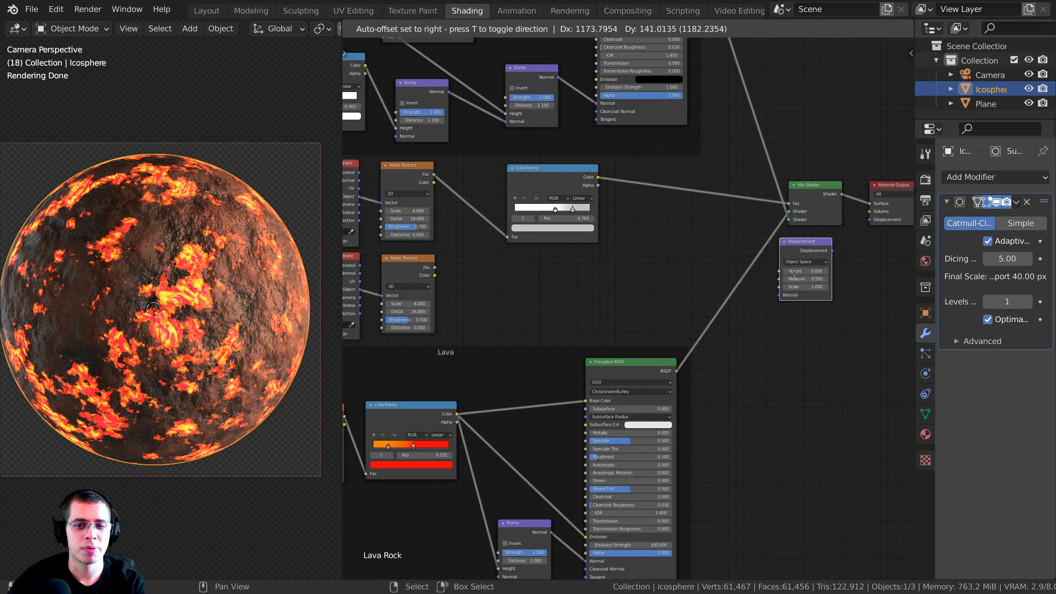
pyautogui.click(798, 282)
# Connect the Displacement node to the Material Output's Displacement input and the duplicated Noise Texture's Fac to its Height.
pyautogui.moveTo(802, 277); pyautogui.dragTo(740, 290, button='middle')
pyautogui.moveTo(761, 204); pyautogui.dragTo(758, 210)
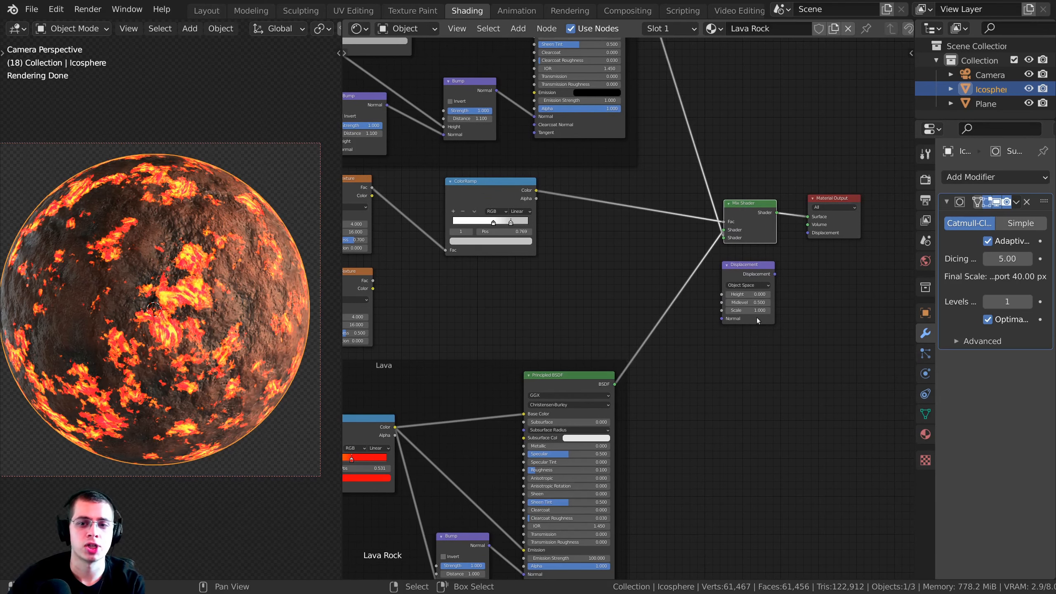
pyautogui.scroll(1, 799, 269)
pyautogui.moveTo(813, 266); pyautogui.dragTo(856, 214)
pyautogui.scroll(-1, 856, 214)
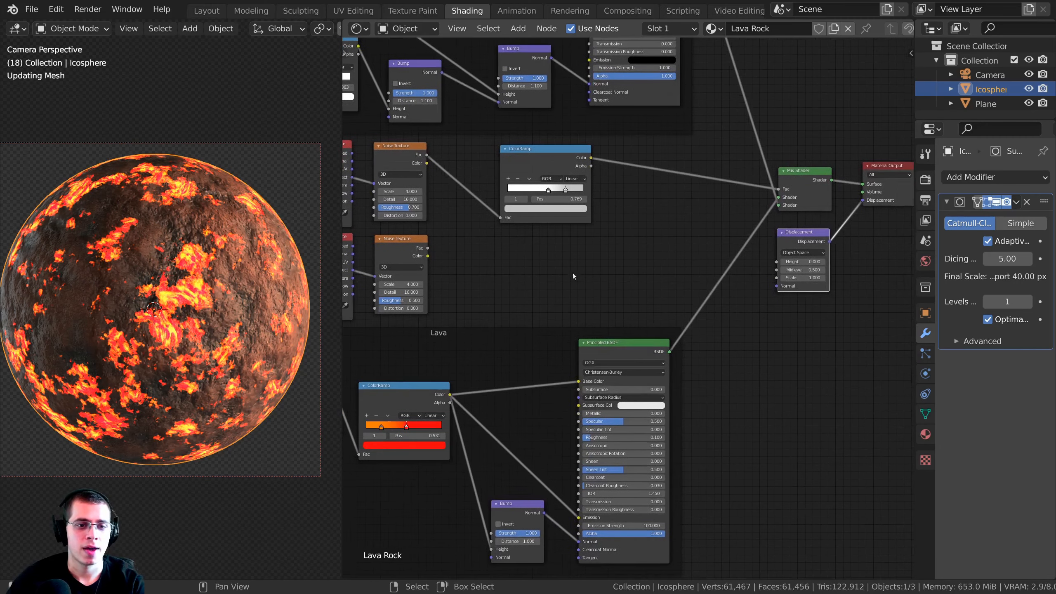
pyautogui.moveTo(428, 248); pyautogui.dragTo(453, 249)
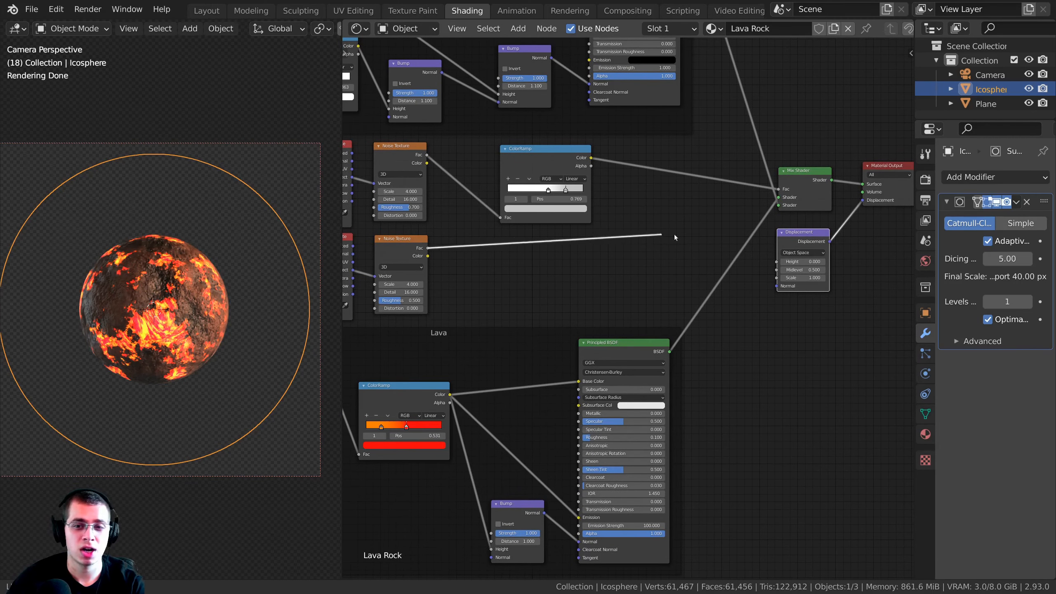
pyautogui.moveTo(674, 237); pyautogui.dragTo(778, 266)
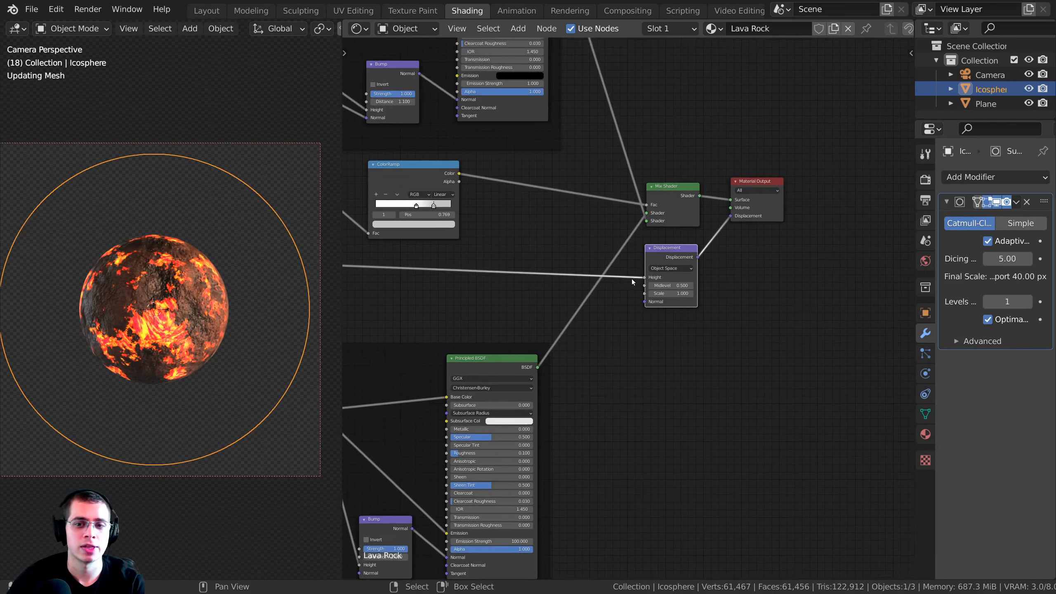
# Set the Displacement node's Midlevel to 0.
pyautogui.scroll(4, 703, 314)
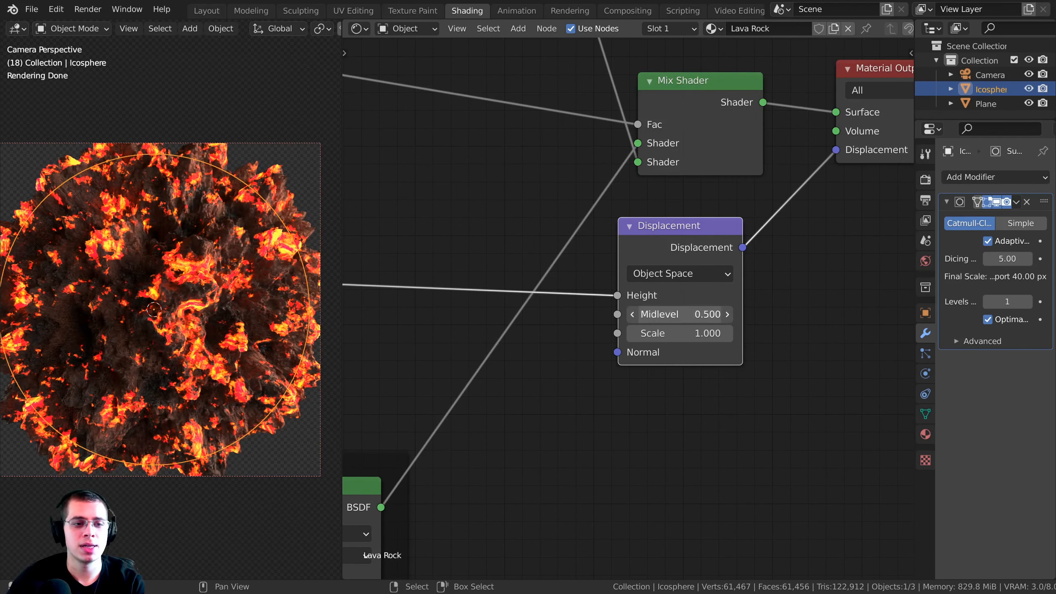
pyautogui.click(703, 314)
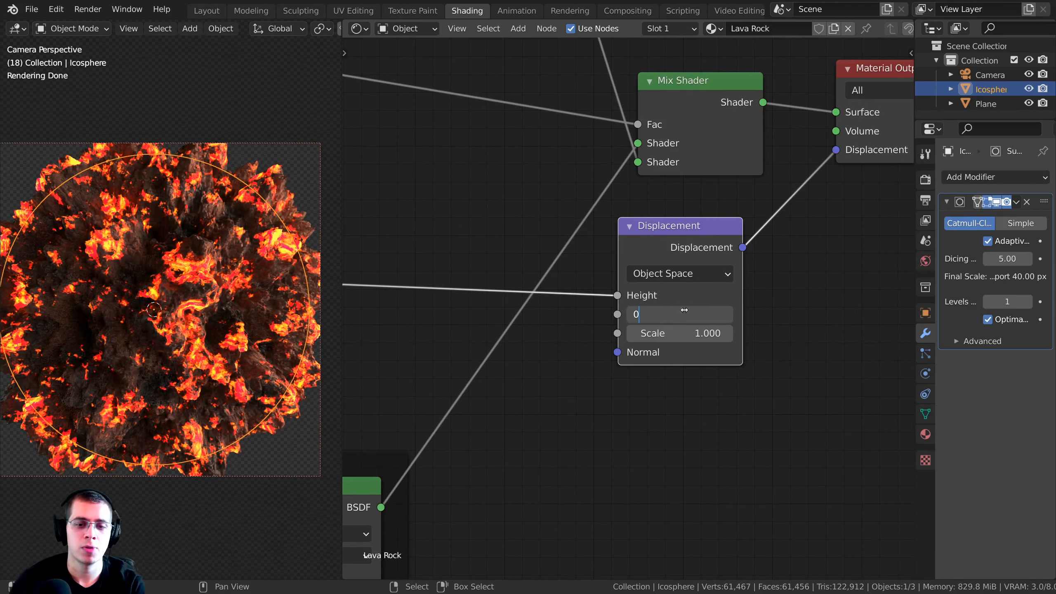
pyautogui.write('0')
pyautogui.press('Return')
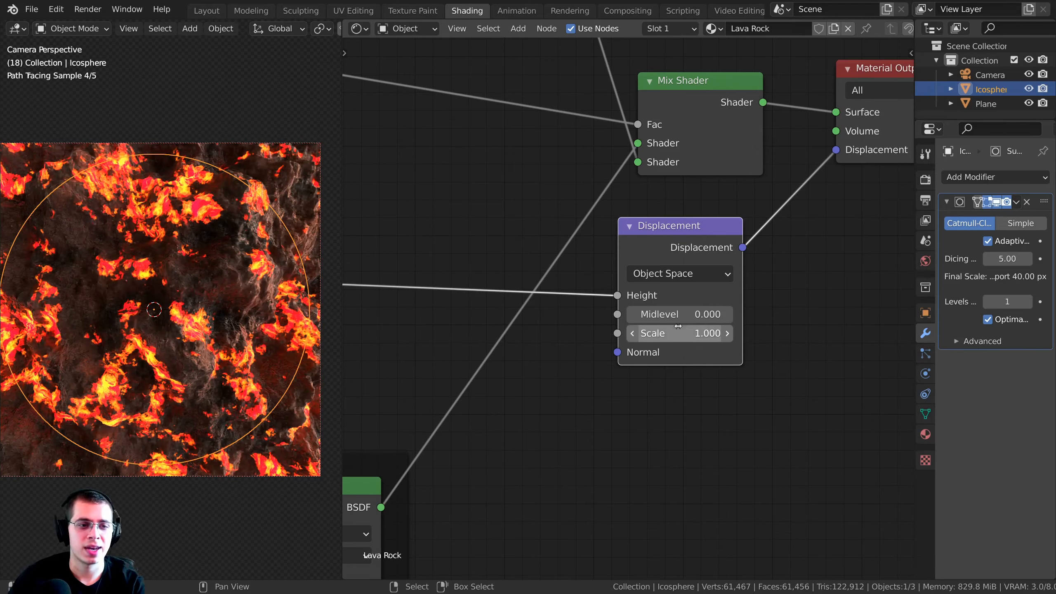
# Set the Displacement node's Scale to 0.02 and return the viewport to the camera view.
pyautogui.moveTo(221, 302); pyautogui.dragTo(245, 318, button='middle')
pyautogui.scroll(-4, 227, 236)
pyautogui.moveTo(227, 235); pyautogui.dragTo(168, 228, button='middle')
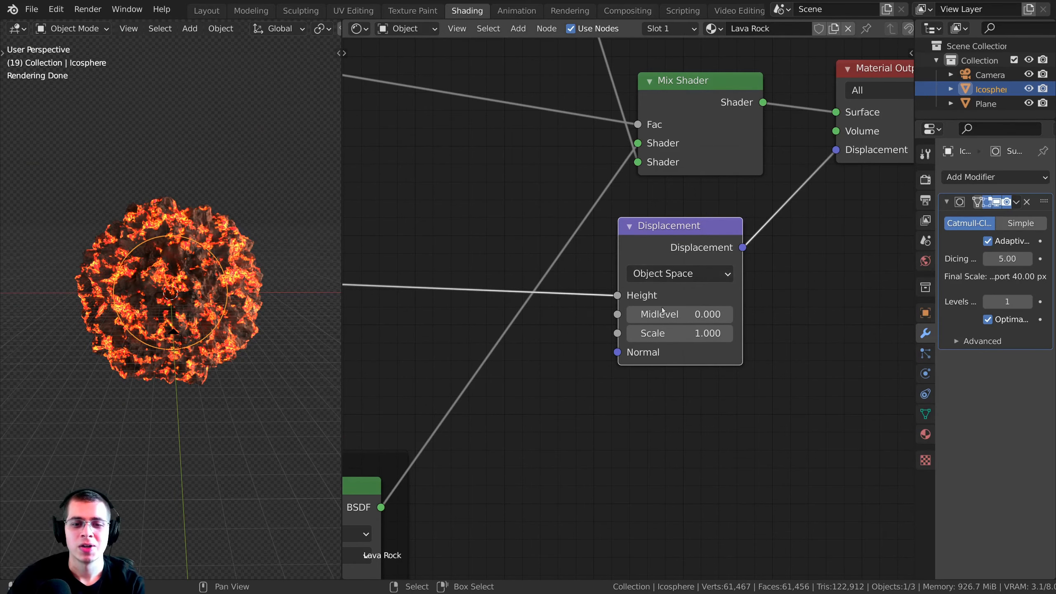
pyautogui.click(675, 333)
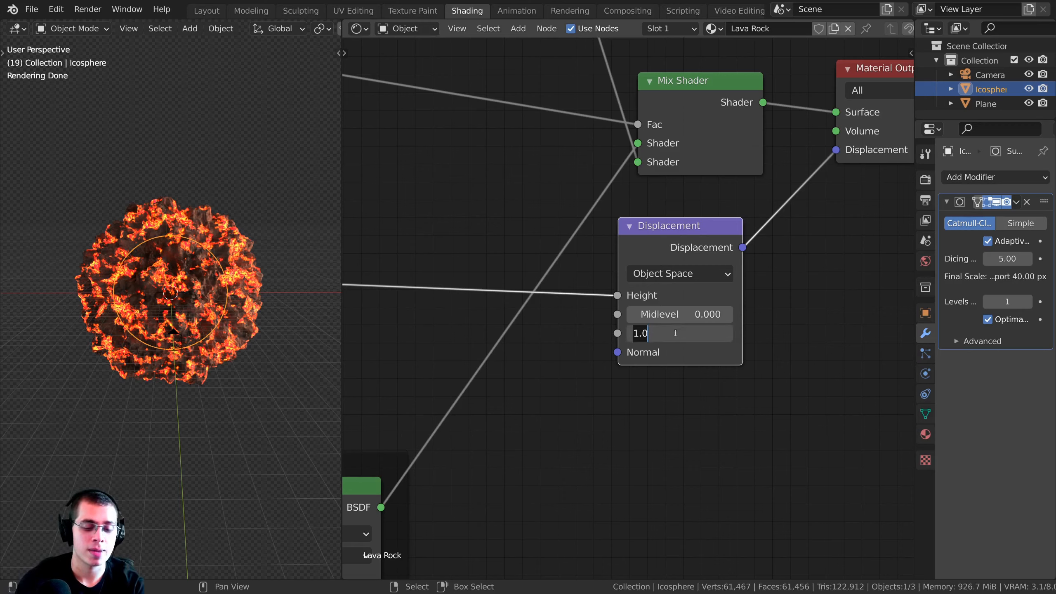
pyautogui.write('.02')
pyautogui.press('Return')
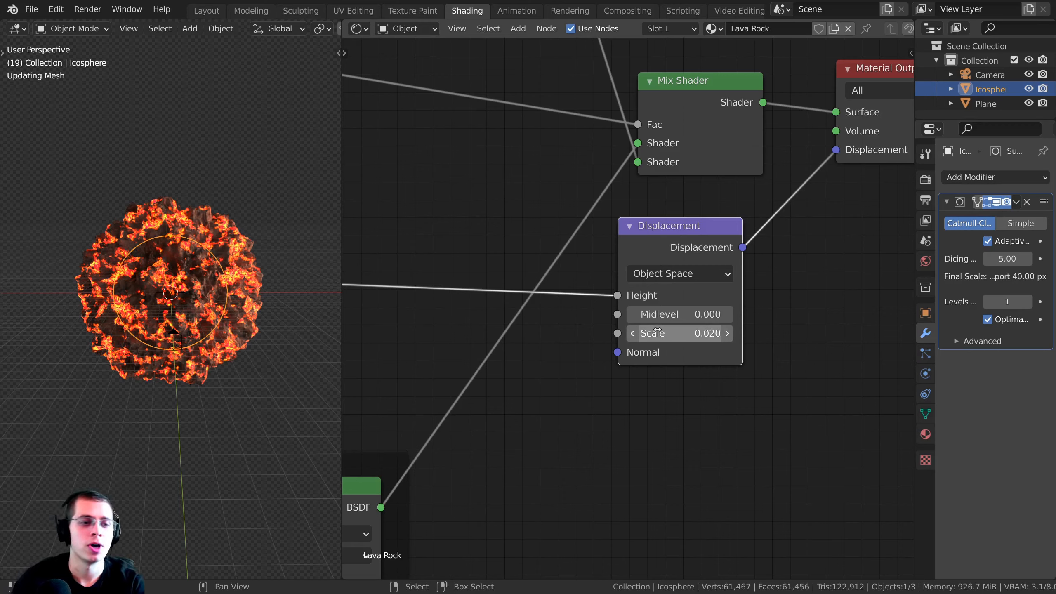
pyautogui.press('KP_0')
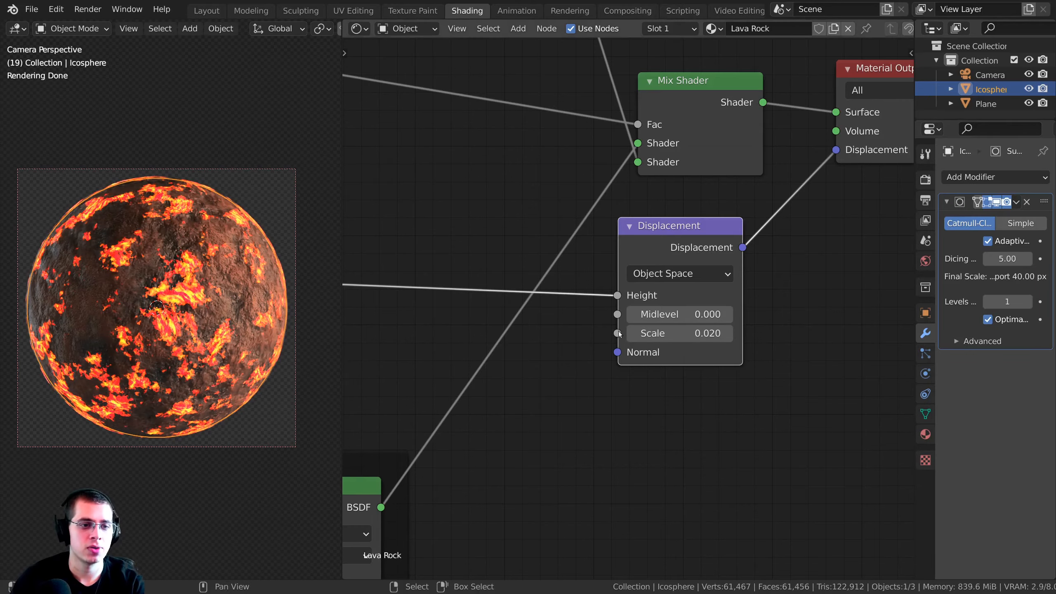
pyautogui.moveTo(639, 353); pyautogui.dragTo(677, 339, button='middle')
pyautogui.scroll(-2, 695, 324)
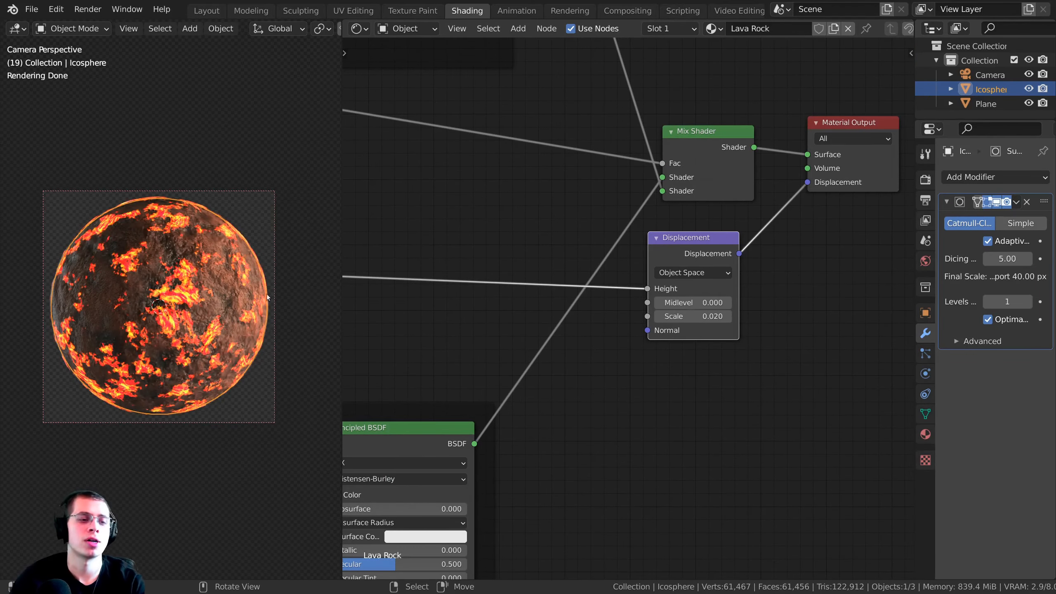
# Preview the duplicated Noise Texture's output on the sphere and switch the preview back to the Mix Shader.
pyautogui.scroll(2, 285, 330)
pyautogui.hotkey('alt', 'a')
pyautogui.moveTo(400, 312); pyautogui.dragTo(540, 291, button='middle')
pyautogui.scroll(1, 540, 290)
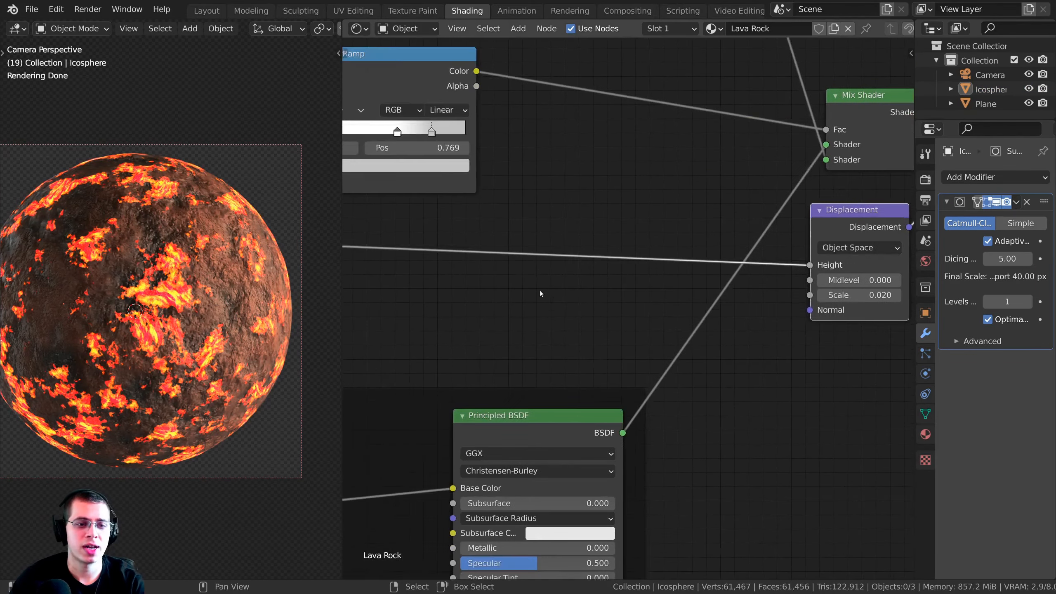
pyautogui.scroll(-7, 539, 290)
pyautogui.moveTo(441, 288); pyautogui.dragTo(552, 292, button='middle')
pyautogui.rightClick(415, 265)
pyautogui.keyDown('ctrl'); pyautogui.keyDown('shift'); pyautogui.click(419, 262); pyautogui.keyUp('shift'); pyautogui.keyUp('ctrl')
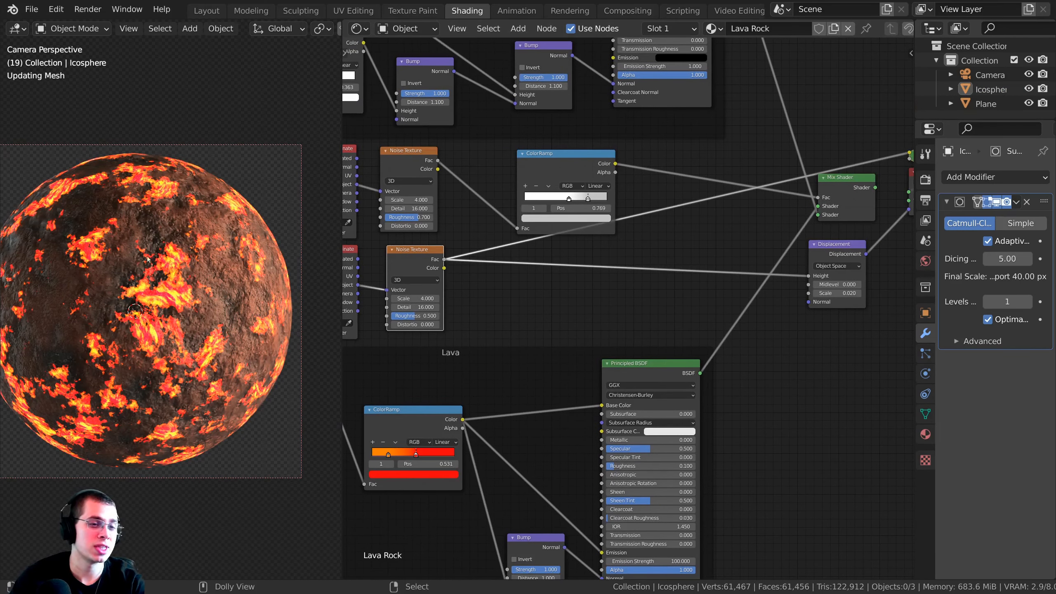
pyautogui.moveTo(410, 253); pyautogui.dragTo(416, 252, button='middle')
pyautogui.scroll(1, 168, 283)
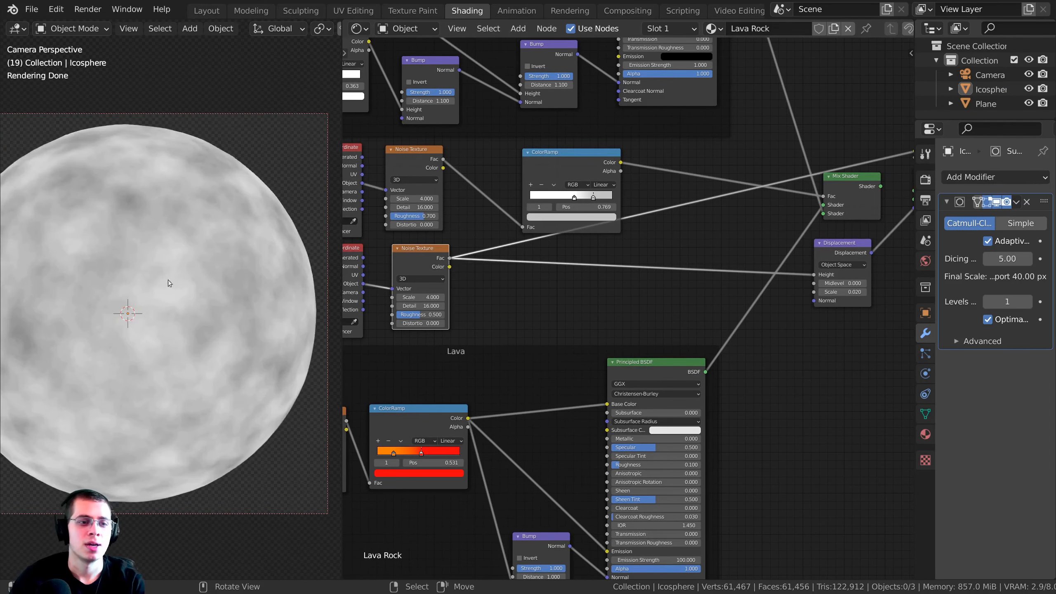
pyautogui.moveTo(822, 267); pyautogui.dragTo(805, 270, button='middle')
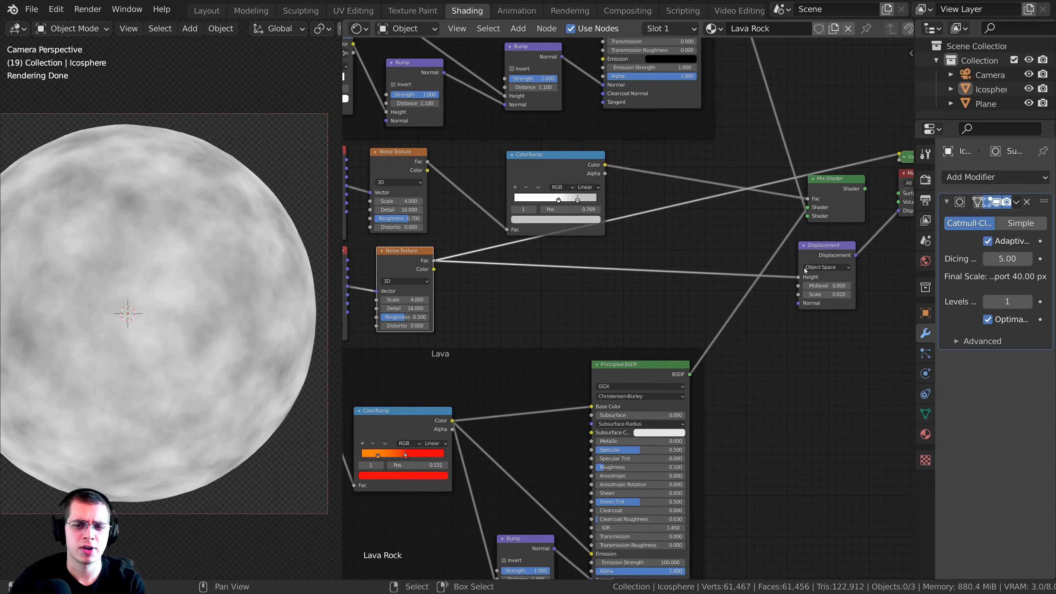
pyautogui.keyDown('ctrl'); pyautogui.keyDown('shift'); pyautogui.click(835, 186); pyautogui.keyUp('shift'); pyautogui.keyUp('ctrl')
# Add a ColorRamp node on the link between the duplicated Noise Texture and the Displacement node's Height.
pyautogui.moveTo(531, 251); pyautogui.dragTo(578, 235, button='middle')
pyautogui.scroll(1, 578, 235)
pyautogui.hotkey('shift', 'a')
pyautogui.click(577, 234)
pyautogui.write('c')
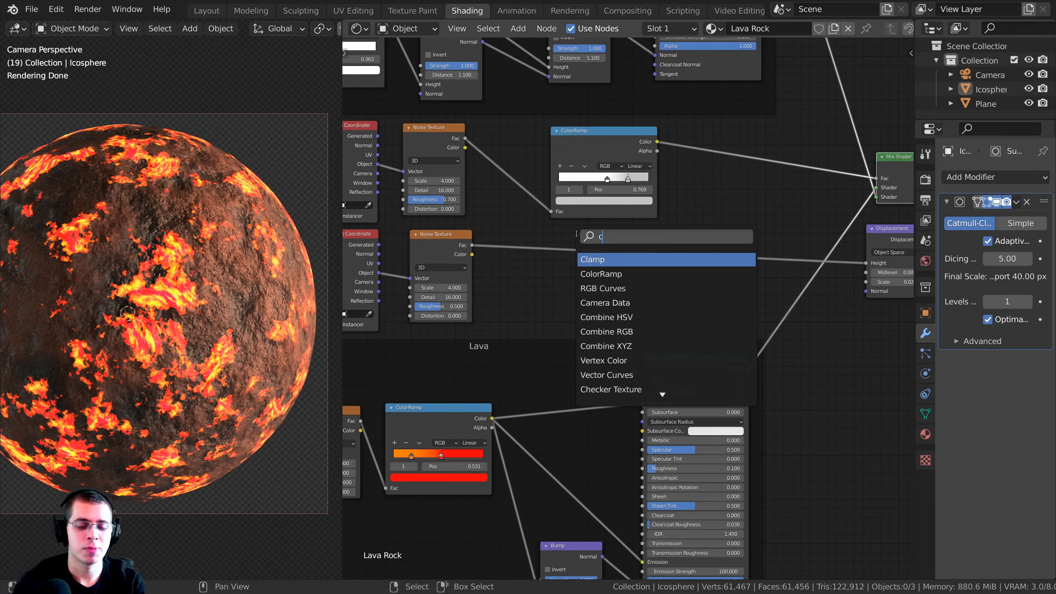
pyautogui.write('ol')
pyautogui.click(598, 259)
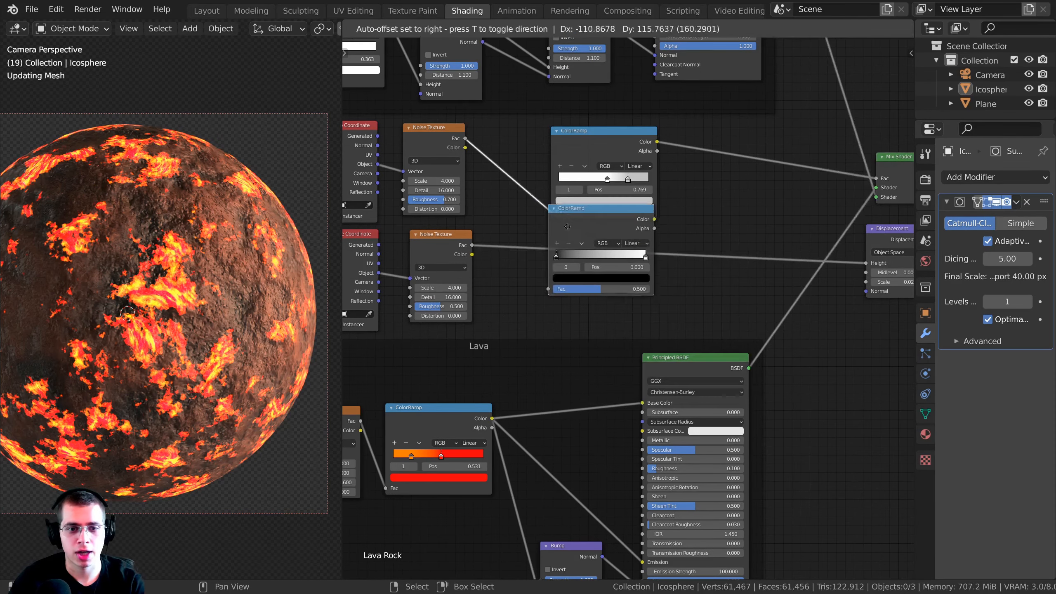
pyautogui.click(574, 246)
# Make the new ColorRamp run from white to black, with the white stop at 0.422 and the black stop at about 0.575.
pyautogui.scroll(3, 580, 248)
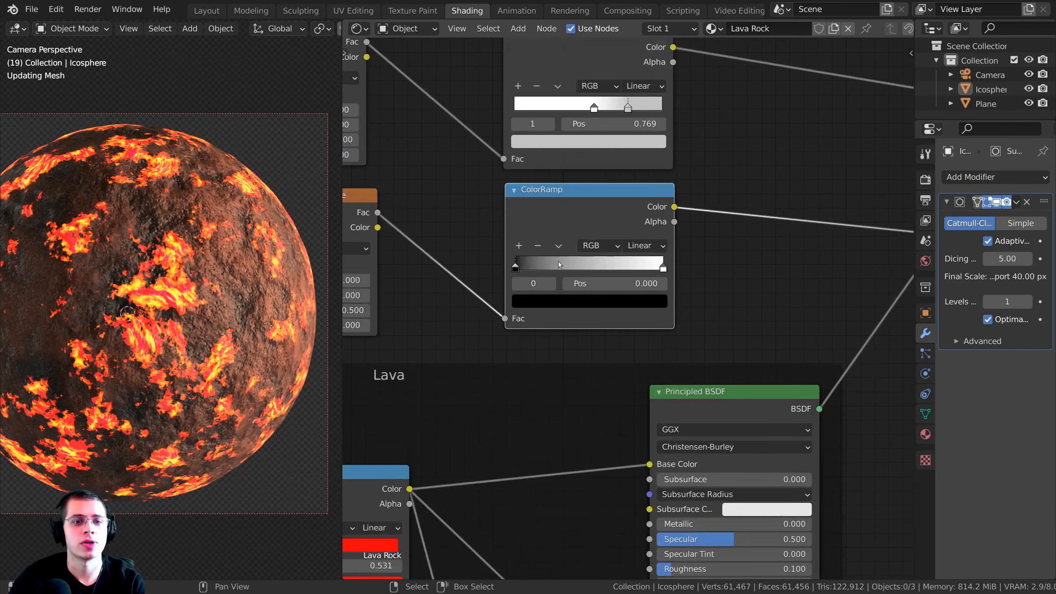
pyautogui.moveTo(516, 272); pyautogui.dragTo(566, 273)
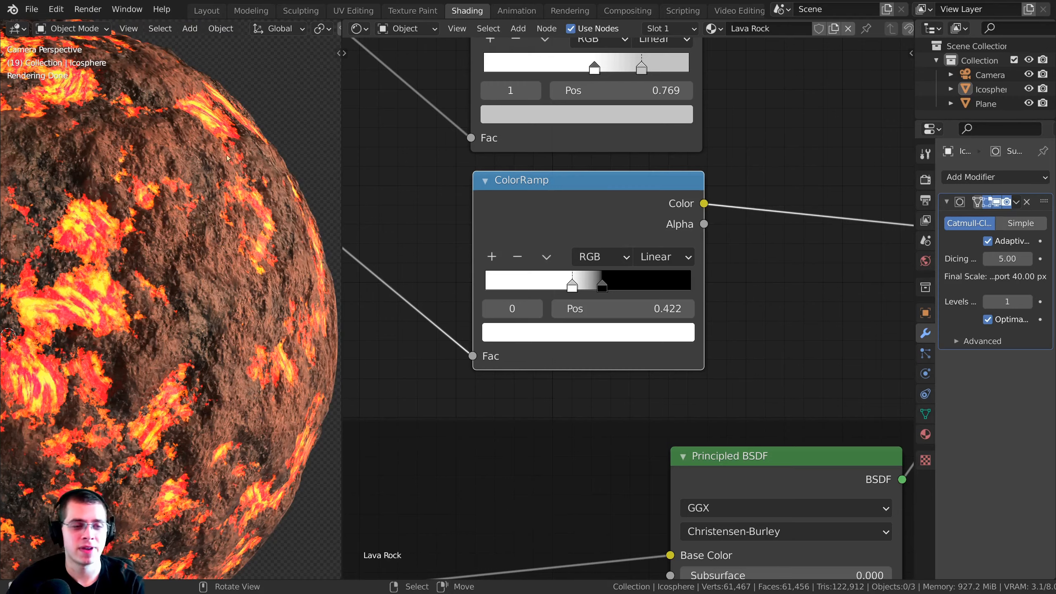
pyautogui.moveTo(174, 207); pyautogui.dragTo(119, 280, button='middle')
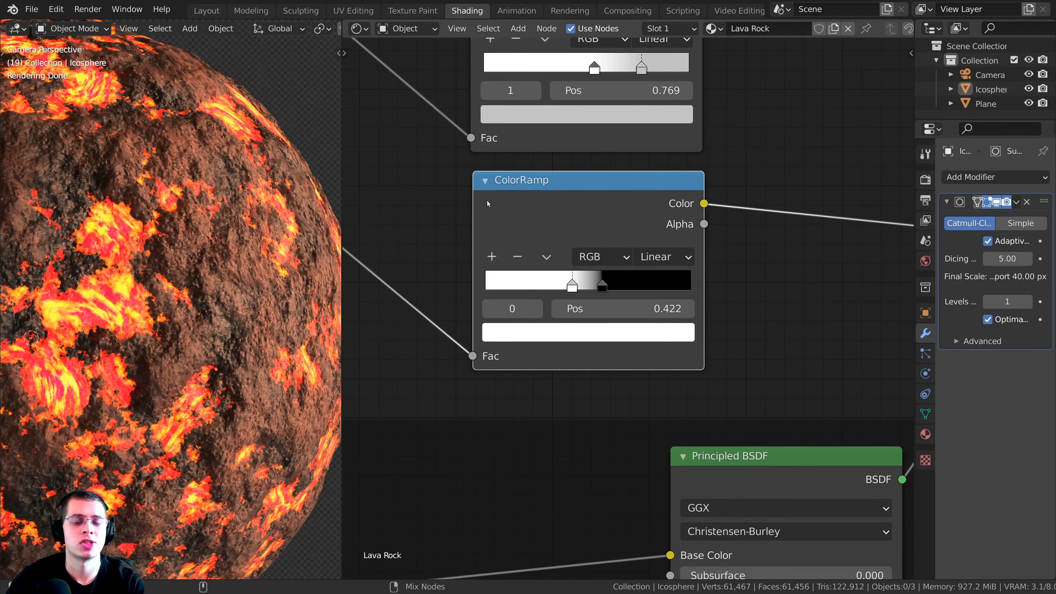
# Preview the displacement ColorRamp's output on the sphere and examine its black and white areas up close.
pyautogui.keyDown('ctrl'); pyautogui.keyDown('shift'); pyautogui.click(561, 192); pyautogui.keyUp('shift'); pyautogui.keyUp('ctrl')
pyautogui.scroll(2, 533, 215)
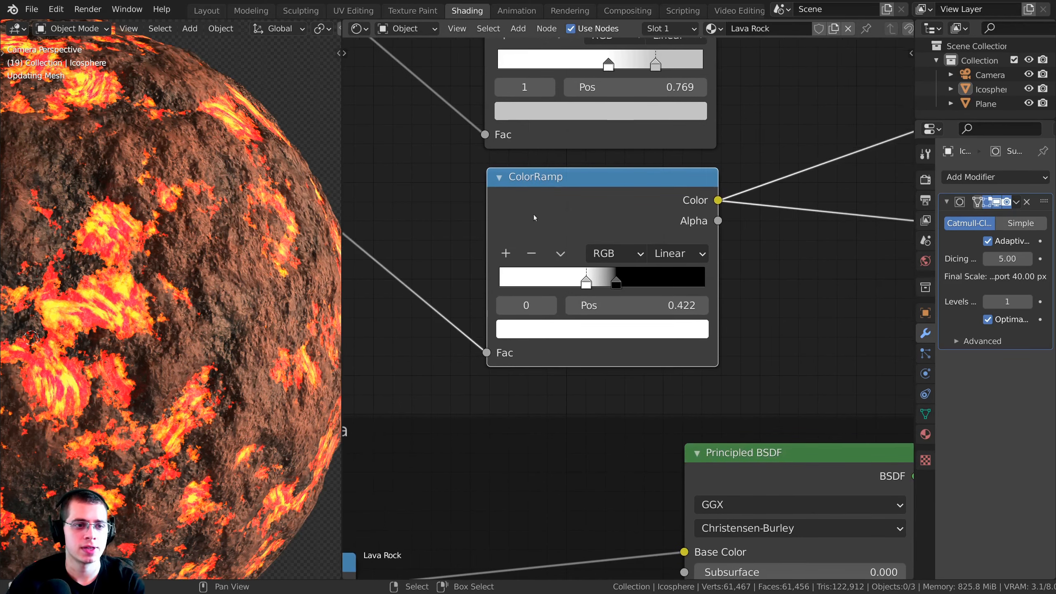
pyautogui.scroll(-2, 617, 263)
pyautogui.scroll(3, 160, 261)
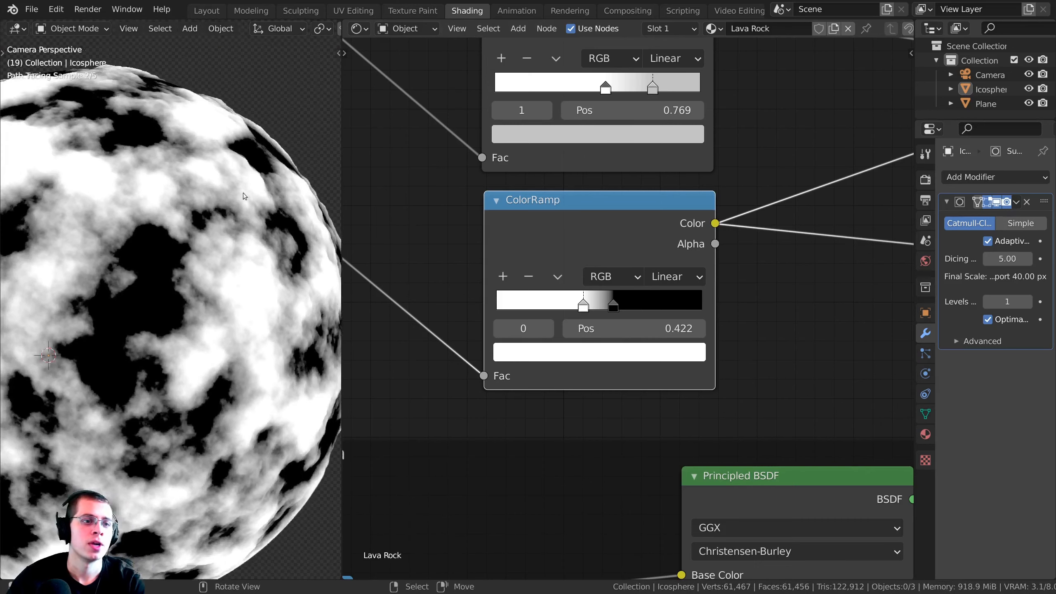
pyautogui.scroll(2, 236, 279)
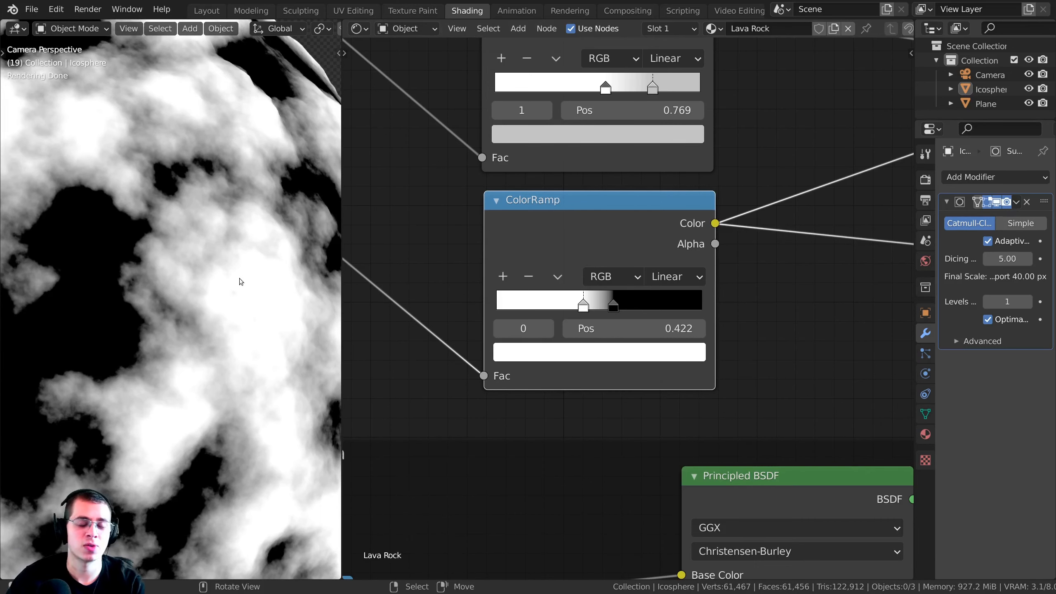
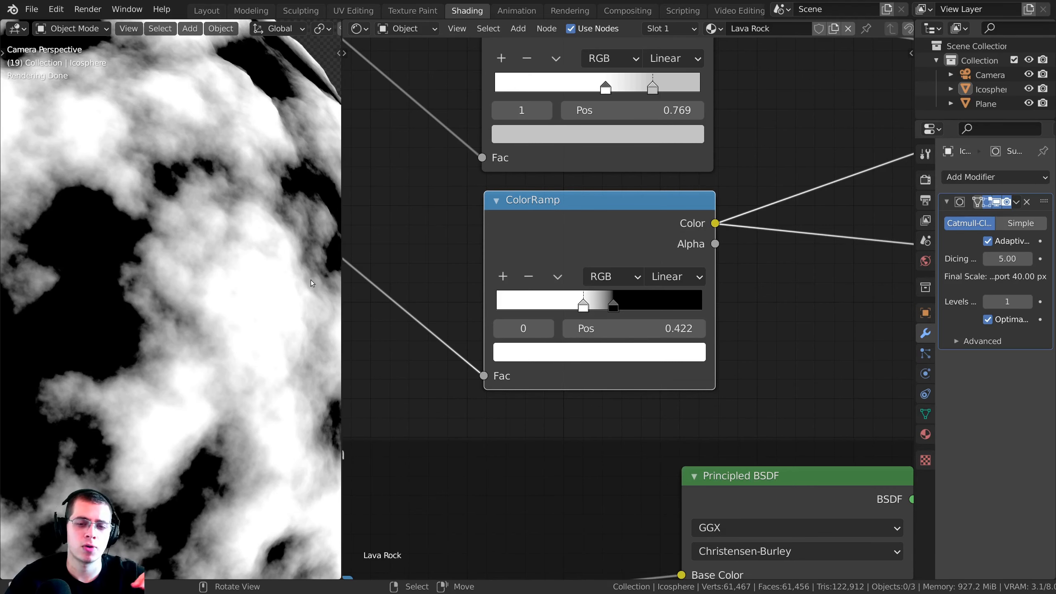
pyautogui.scroll(1, 553, 233)
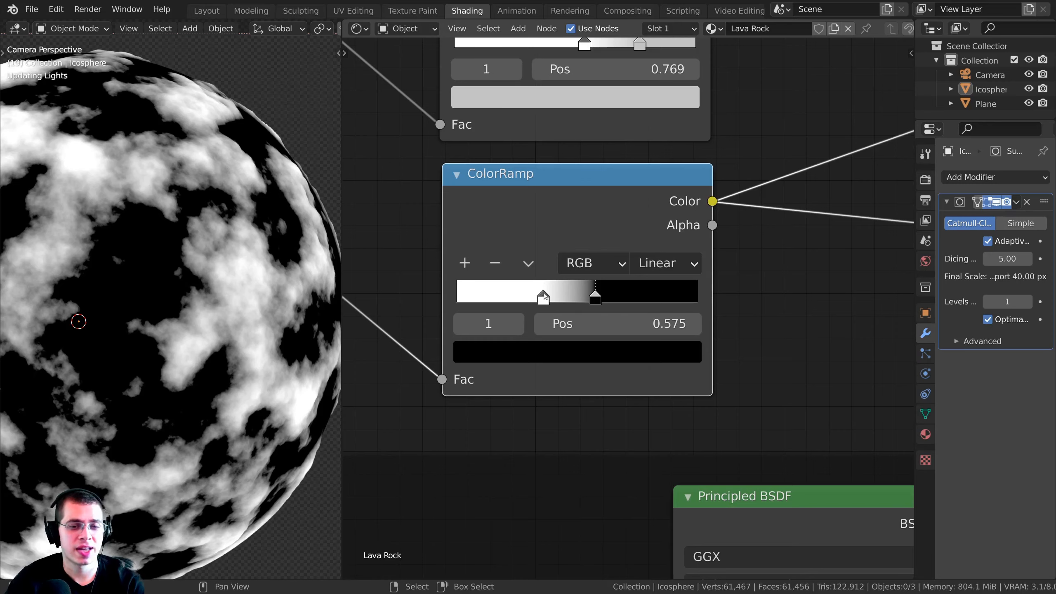
# Fine-tune the displacement ColorRamp's stops, bringing the black one to 0.531, and return to the full material preview.
pyautogui.moveTo(544, 296); pyautogui.dragTo(548, 297)
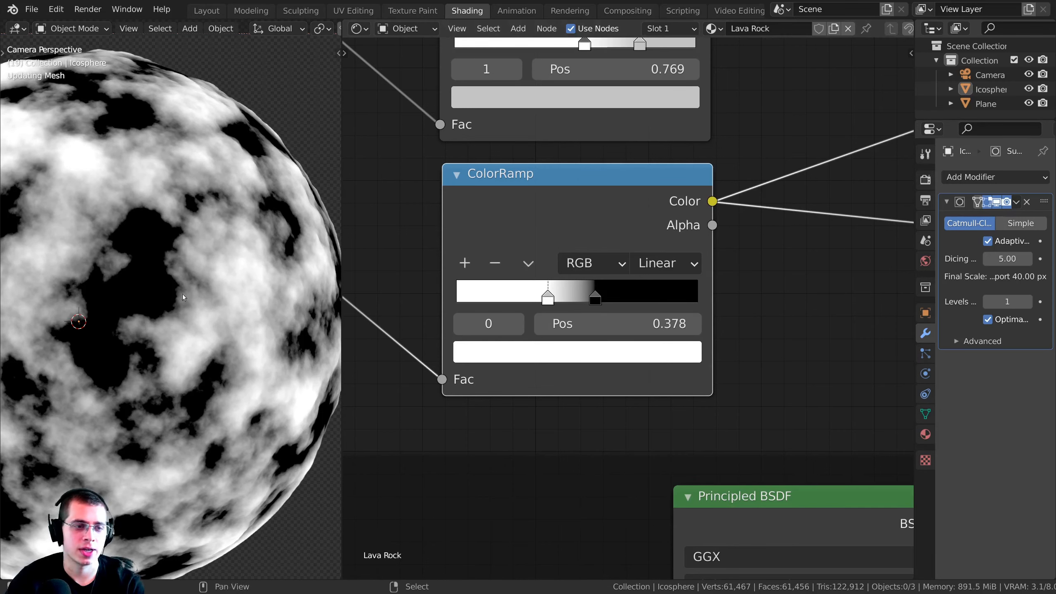
pyautogui.moveTo(280, 285)
pyautogui.keyDown('shift'); pyautogui.mouseDown(button='middle')
pyautogui.moveTo(298, 285)
pyautogui.moveTo(271, 295)
pyautogui.mouseUp(button='middle'); pyautogui.keyUp('shift')
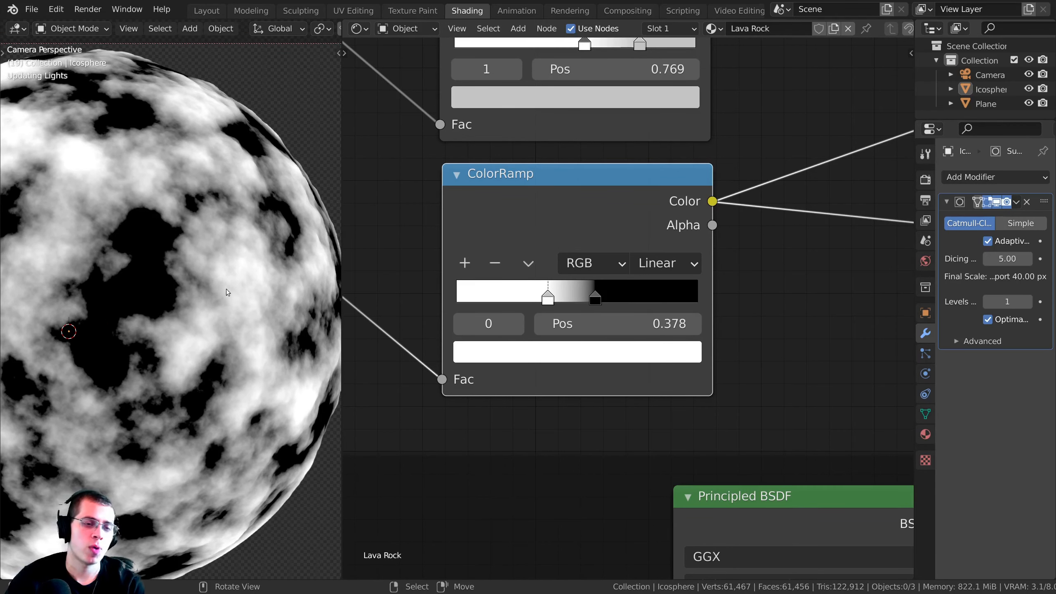
pyautogui.moveTo(547, 292); pyautogui.dragTo(553, 293)
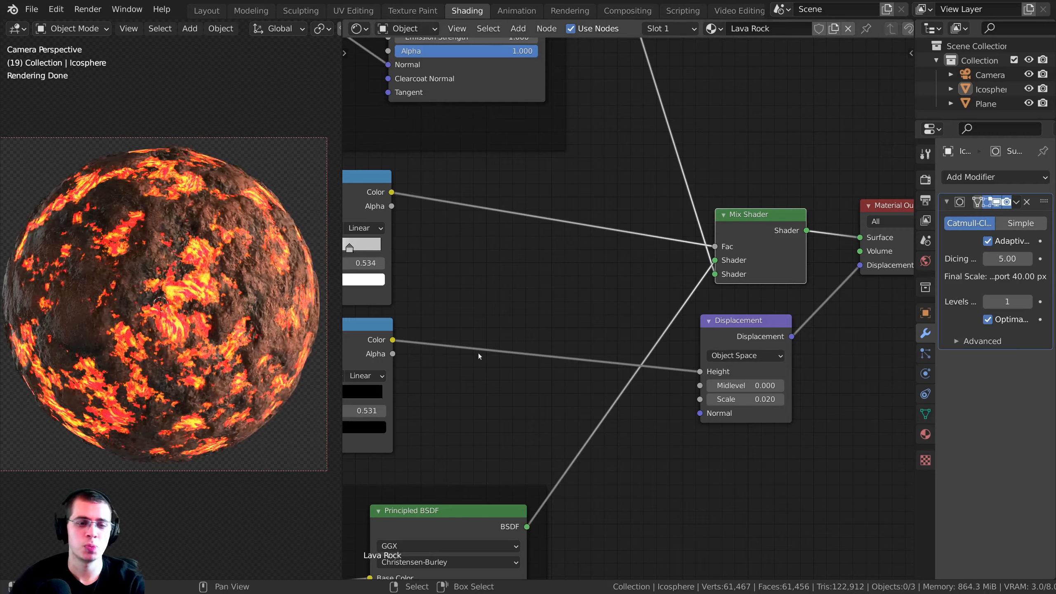
# Nudge the ColorRamp that drives the Mix Shader's Fac slightly aside and set its white stop to 0.560 to reduce the lava coverage.
pyautogui.moveTo(402, 326); pyautogui.dragTo(569, 336, button='middle')
pyautogui.scroll(9, 348, 221)
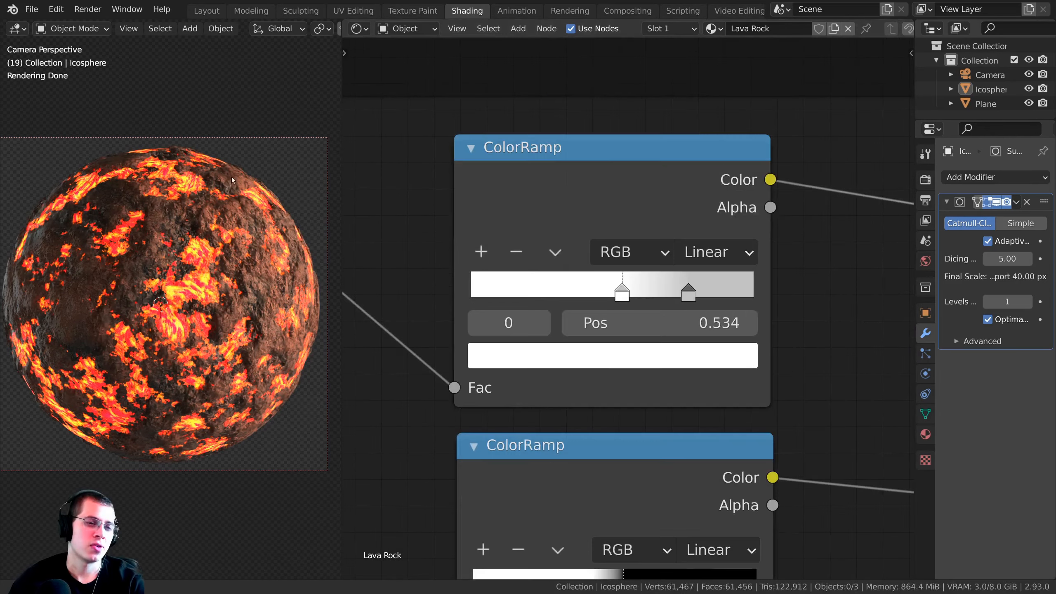
pyautogui.keyDown('shift'); pyautogui.moveTo(236, 283); pyautogui.dragTo(243, 270, button='middle'); pyautogui.keyUp('shift')
pyautogui.scroll(1, 632, 361)
pyautogui.scroll(-5, 524, 304)
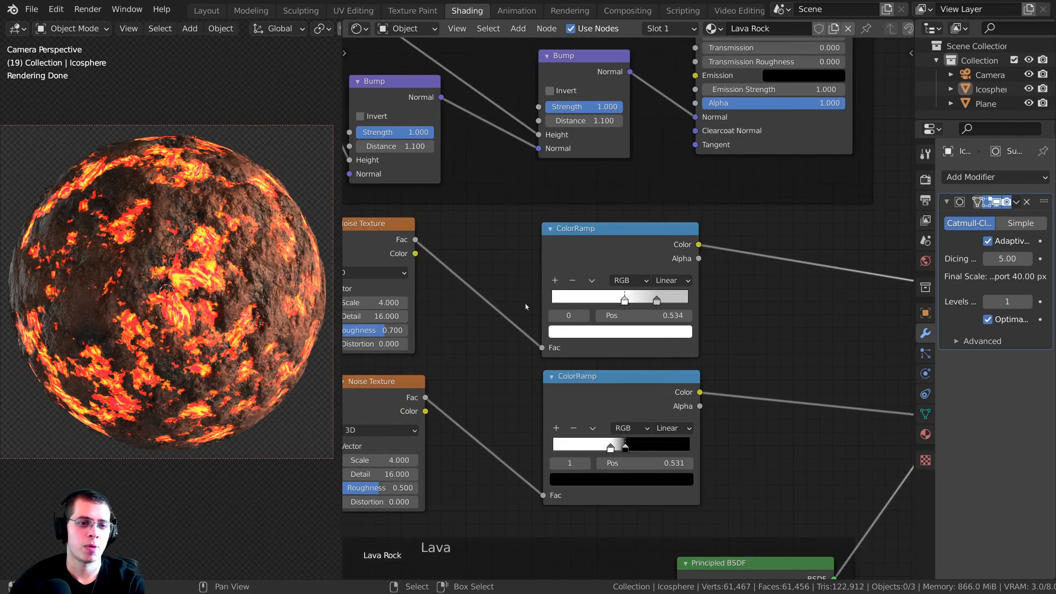
pyautogui.moveTo(541, 310); pyautogui.dragTo(560, 308, button='middle')
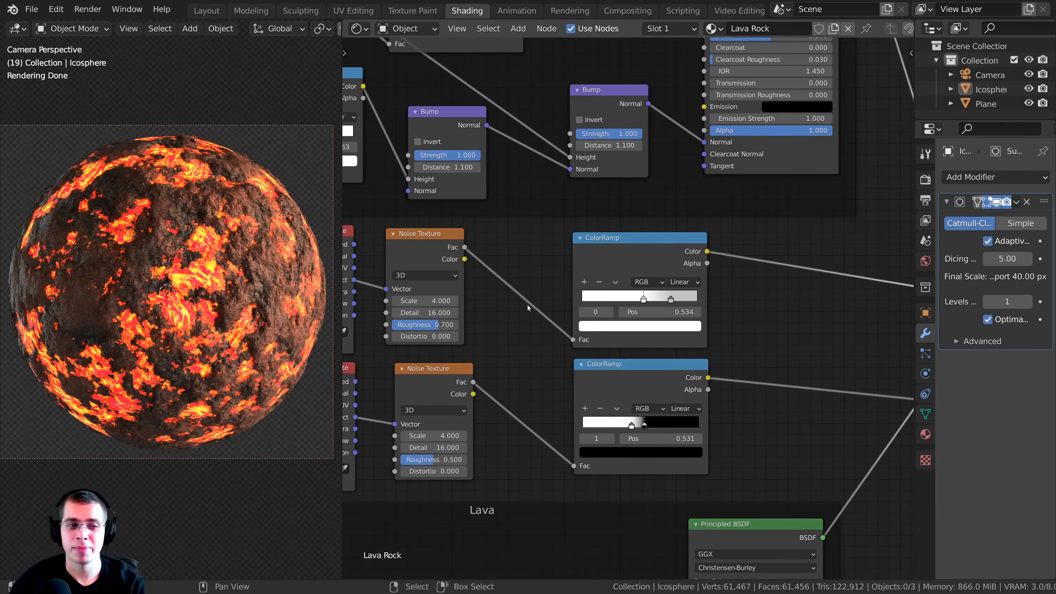
pyautogui.scroll(2, 617, 305)
pyautogui.scroll(1, 609, 318)
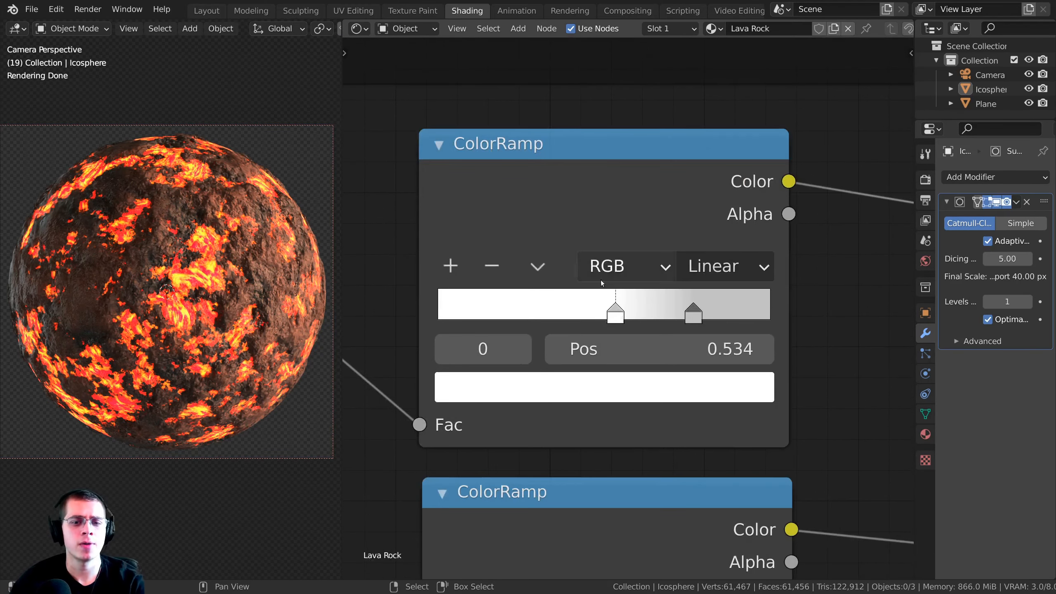
pyautogui.scroll(-4, 601, 280)
pyautogui.scroll(1, 629, 283)
pyautogui.moveTo(600, 273); pyautogui.dragTo(614, 248, button='middle')
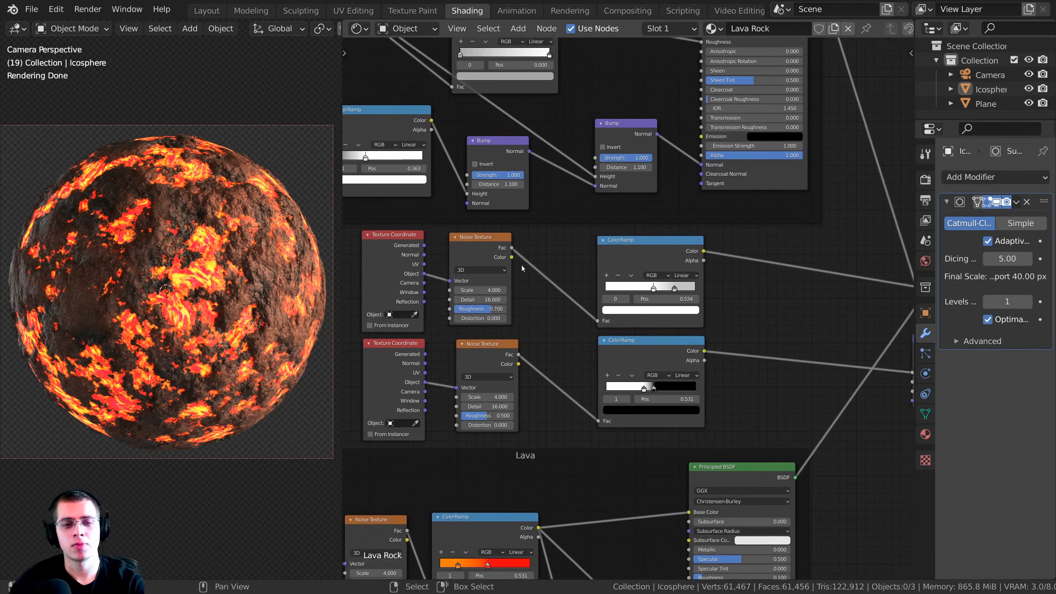
pyautogui.moveTo(639, 248); pyautogui.dragTo(625, 246)
pyautogui.scroll(12, 626, 245)
pyautogui.scroll(3, 637, 230)
pyautogui.moveTo(666, 251); pyautogui.dragTo(591, 288, button='middle')
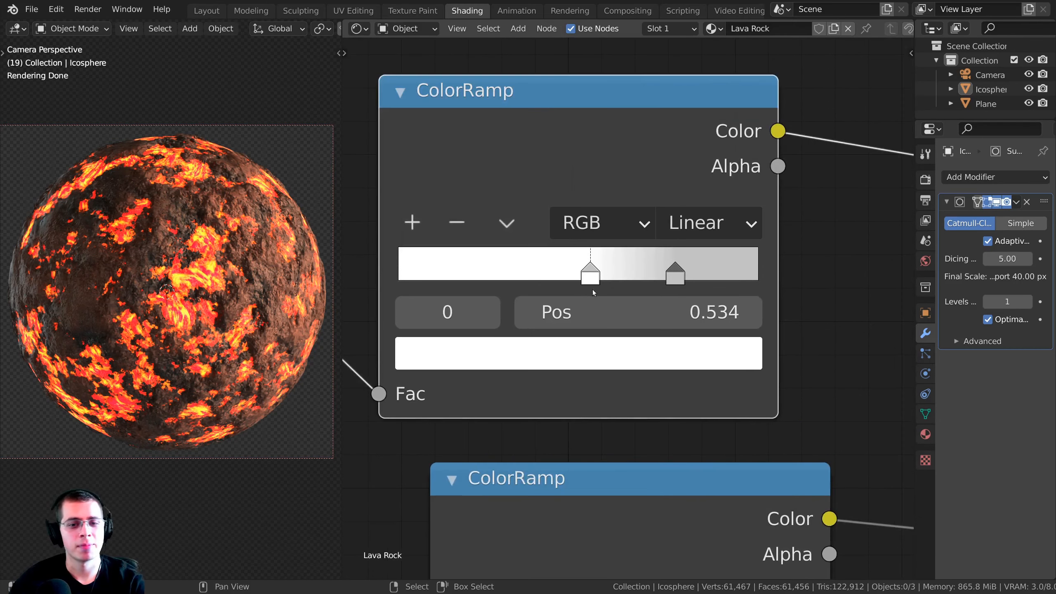
pyautogui.moveTo(590, 273); pyautogui.dragTo(603, 273)
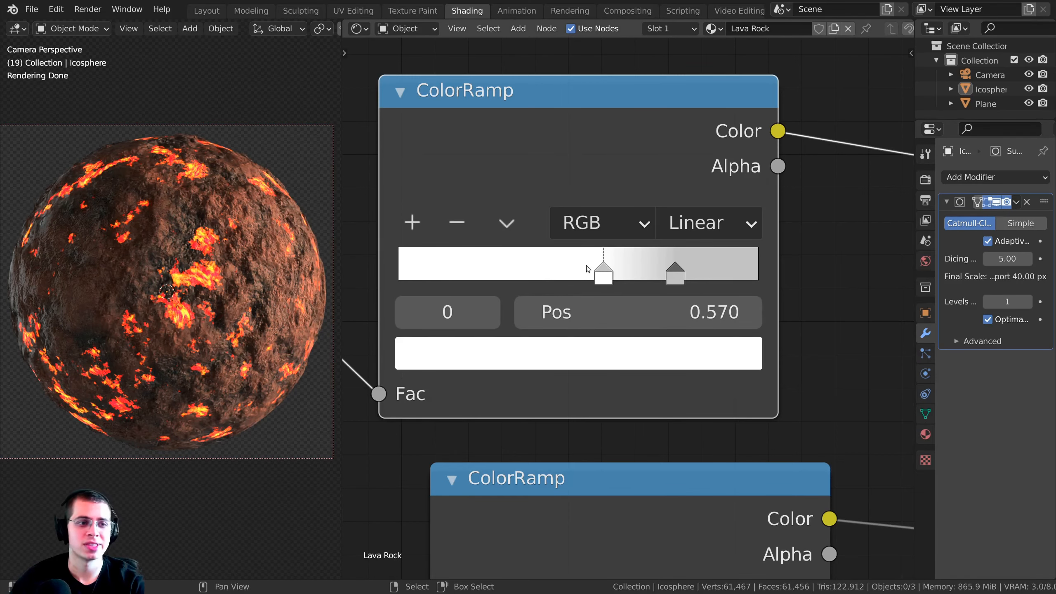
pyautogui.moveTo(603, 273); pyautogui.dragTo(601, 274)
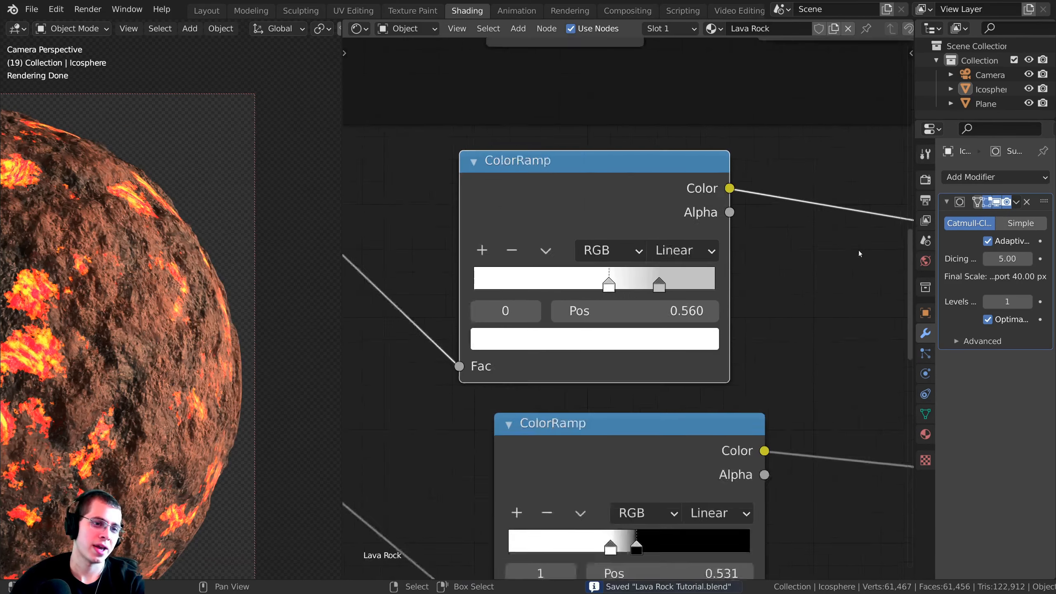
# Nudge the Displacement node slightly and try a Scale of 0.03 on it.
pyautogui.scroll(-3, 860, 254)
pyautogui.moveTo(860, 254); pyautogui.dragTo(488, 263, button='middle')
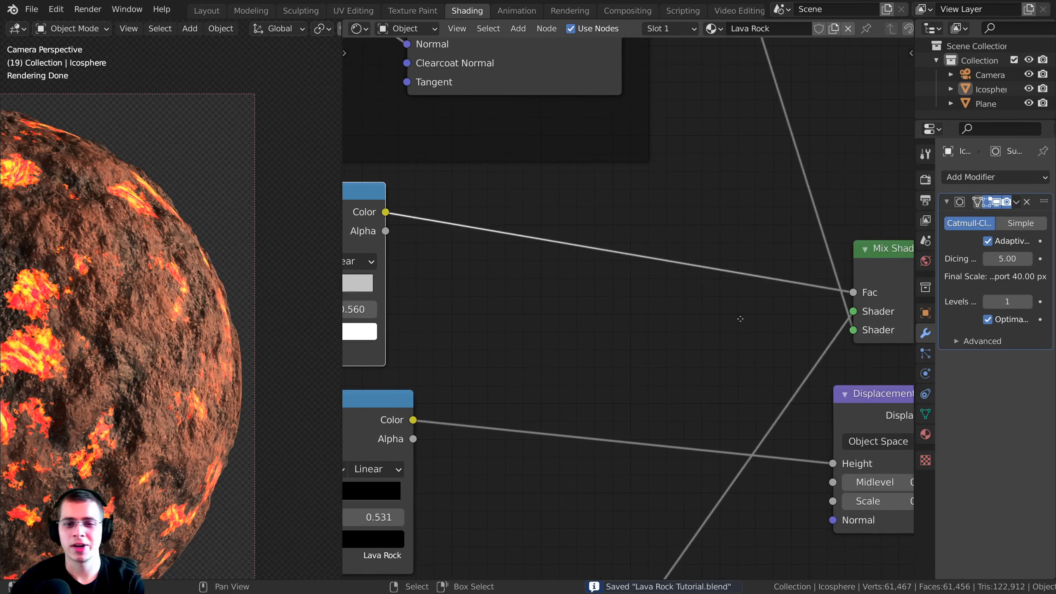
pyautogui.moveTo(740, 318); pyautogui.dragTo(538, 186, button='middle')
pyautogui.click(700, 373)
pyautogui.press('Return')
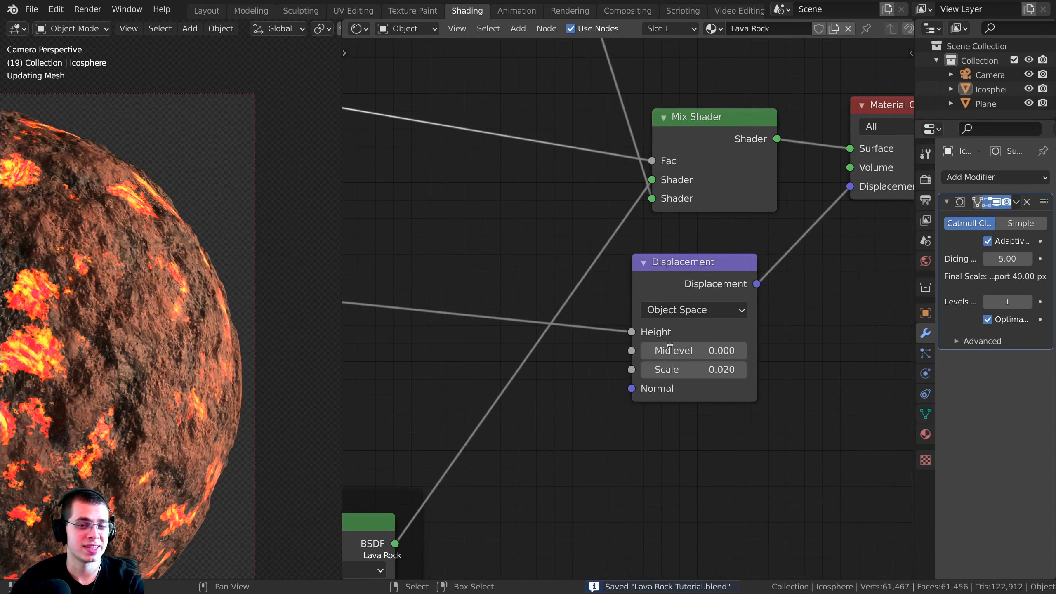
pyautogui.moveTo(648, 391); pyautogui.dragTo(652, 392)
pyautogui.doubleClick(686, 375)
pyautogui.write('0.03')
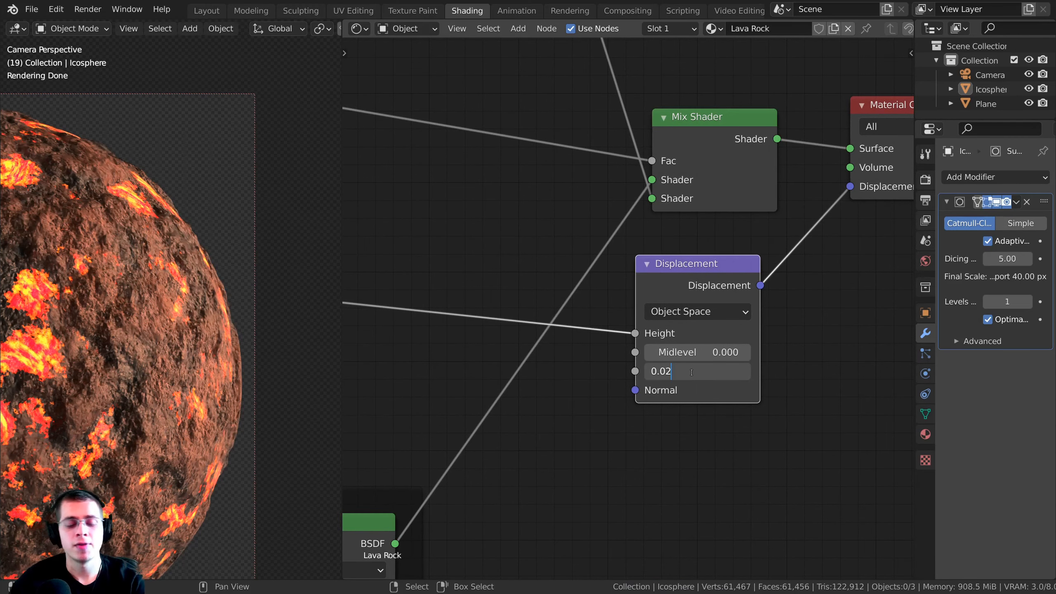
pyautogui.press('Return')
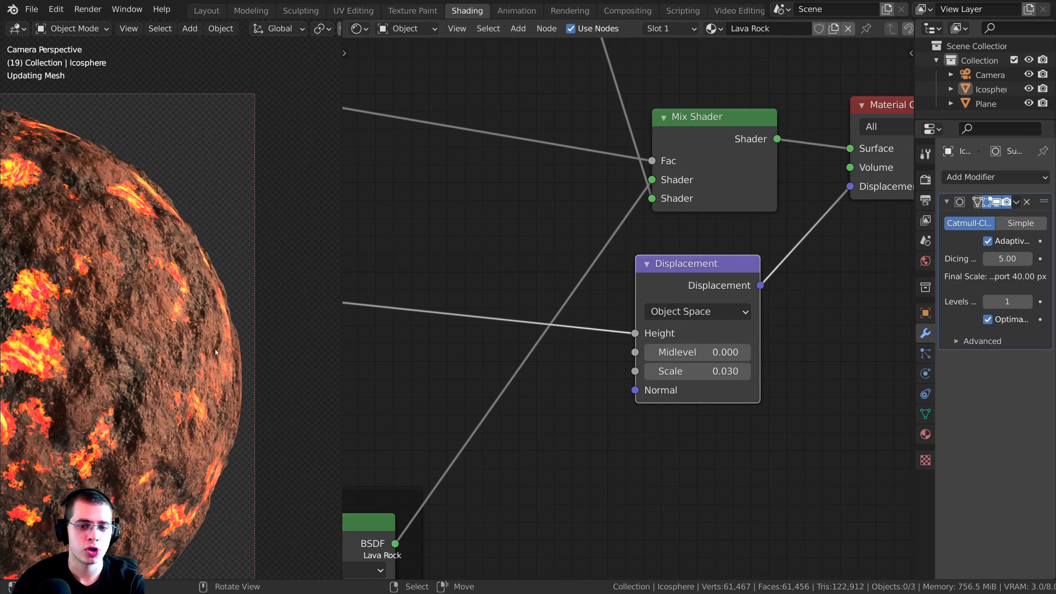
# Try a Displacement Scale of 0.05 and inspect the stronger relief on the sphere.
pyautogui.doubleClick(705, 372)
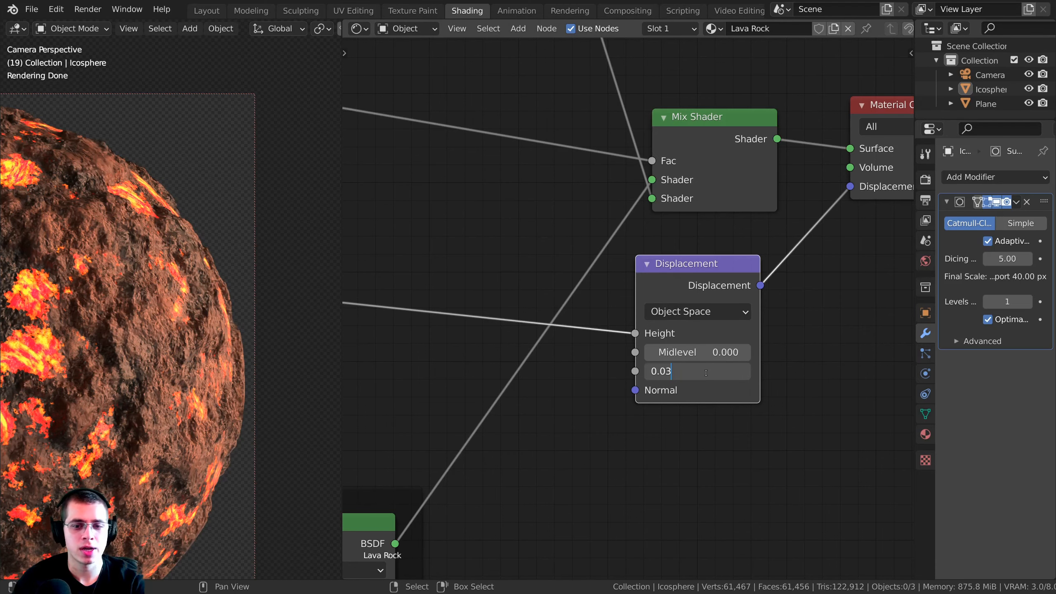
pyautogui.write('0.05')
pyautogui.press('Return')
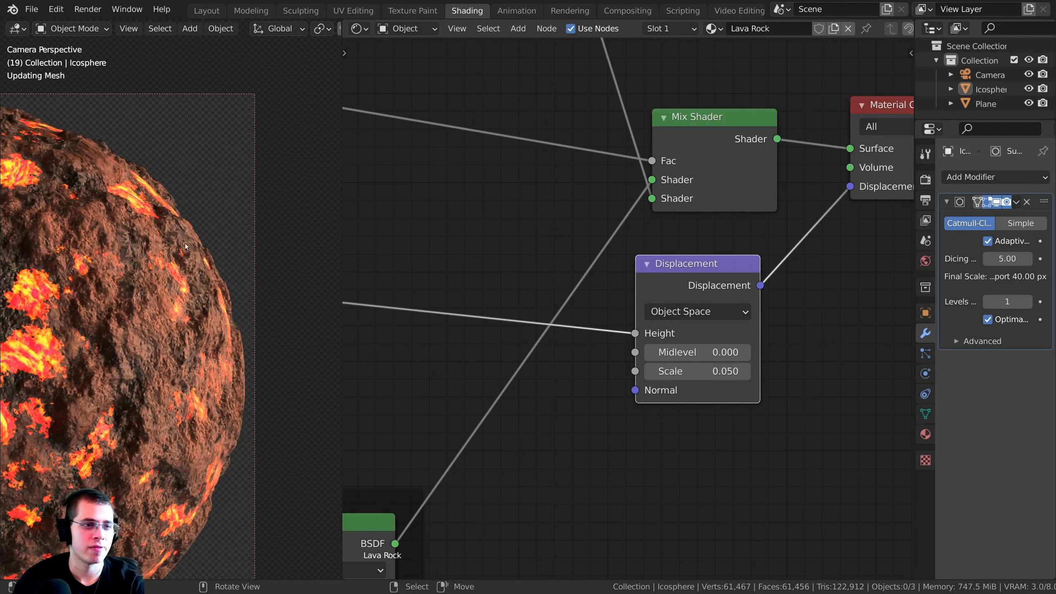
pyautogui.scroll(-2, 157, 318)
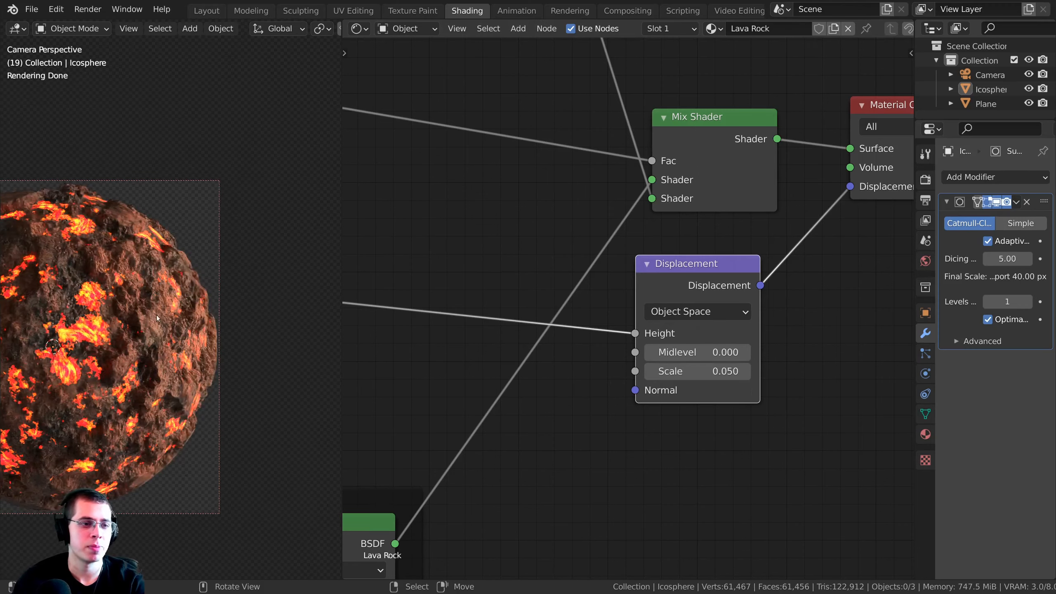
pyautogui.scroll(2, 157, 318)
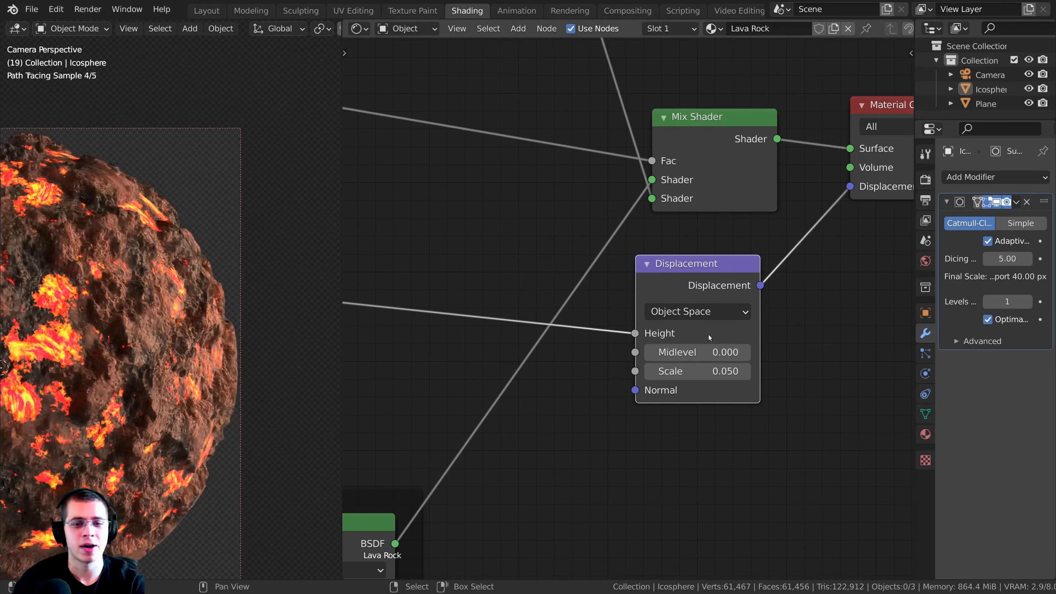
# Restore the Displacement node's Scale to 0.02.
pyautogui.doubleClick(706, 365)
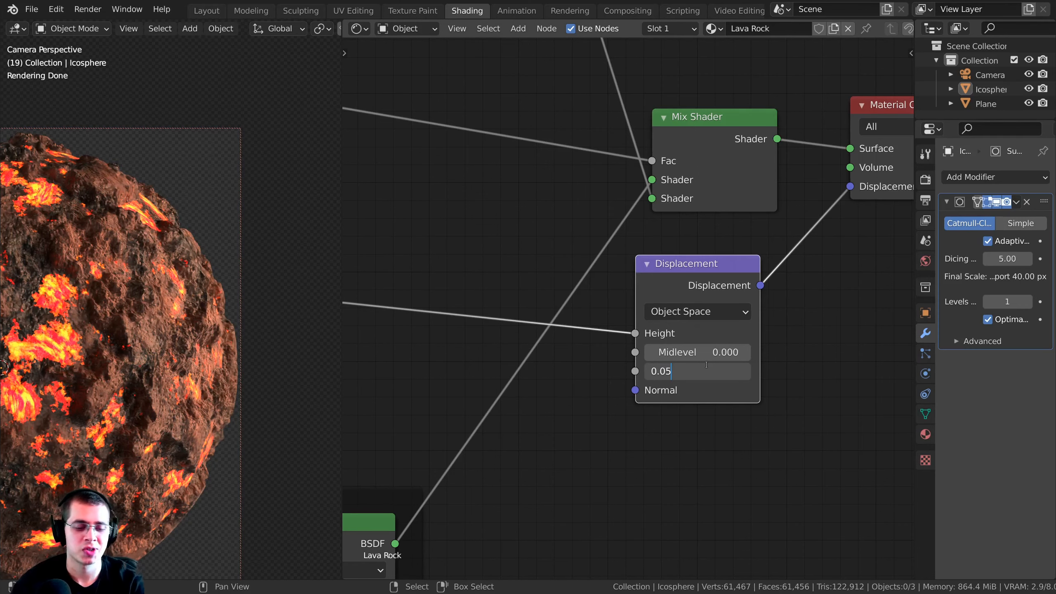
pyautogui.press('BackSpace')
pyautogui.write('2')
pyautogui.press('Return')
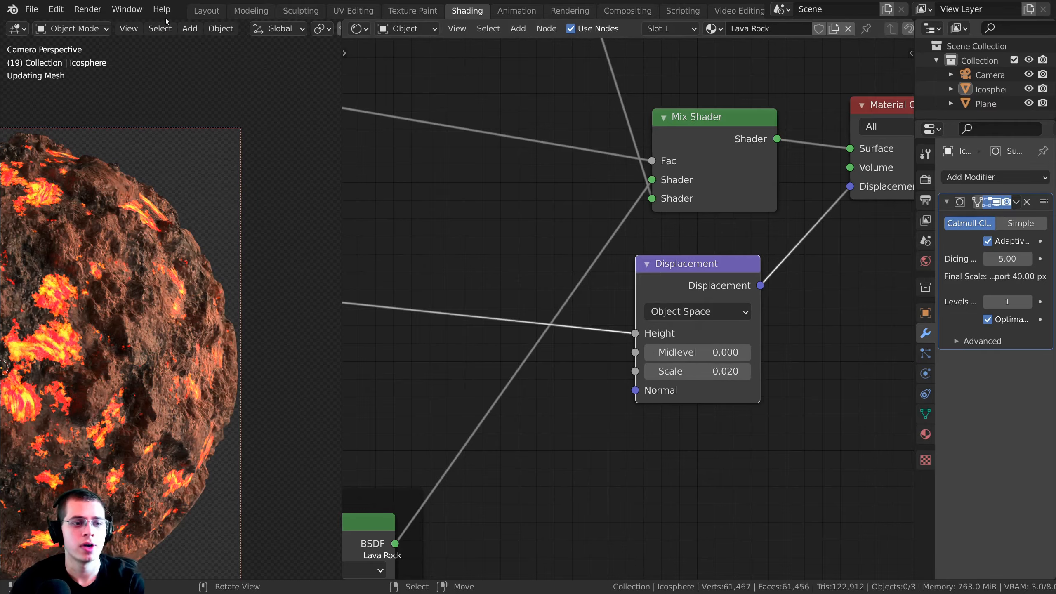
# Bring the whole lava sphere into the camera view and switch the viewport to Solid shading.
pyautogui.scroll(-2, 200, 392)
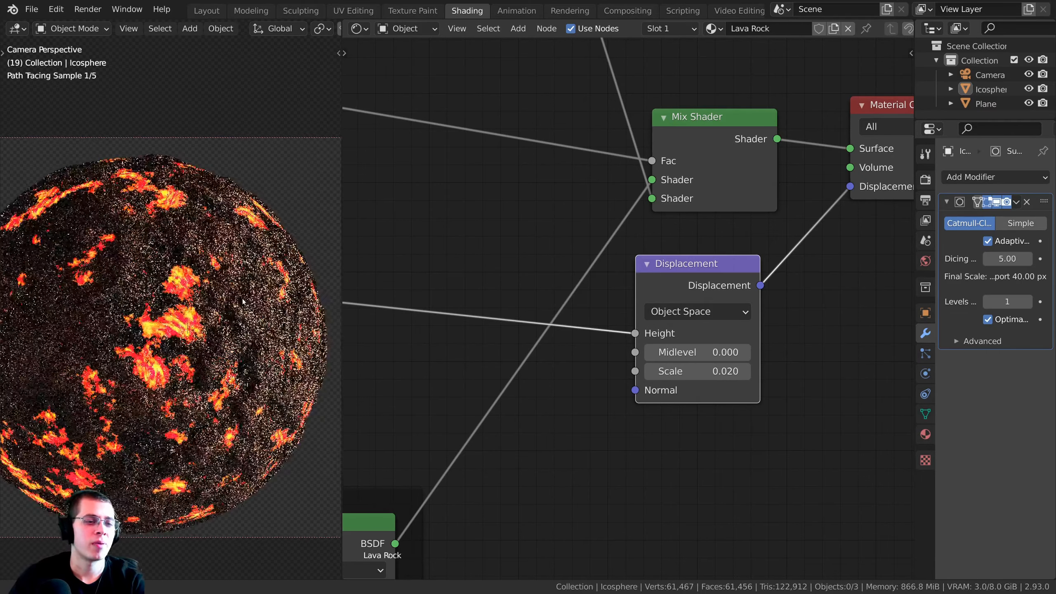
pyautogui.scroll(-1, 241, 303)
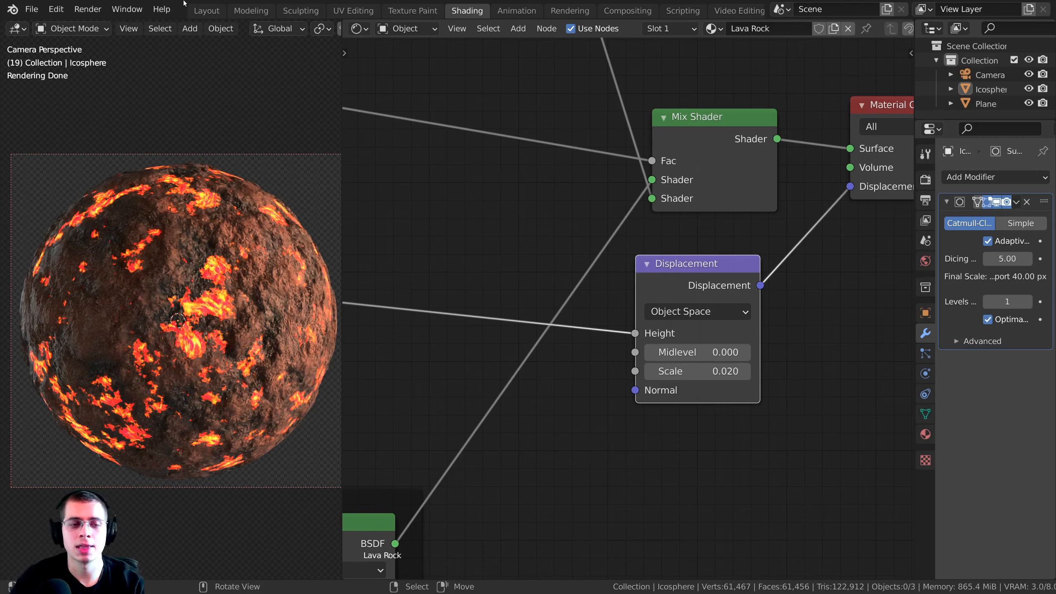
pyautogui.press('z')
pyautogui.click(254, 289)
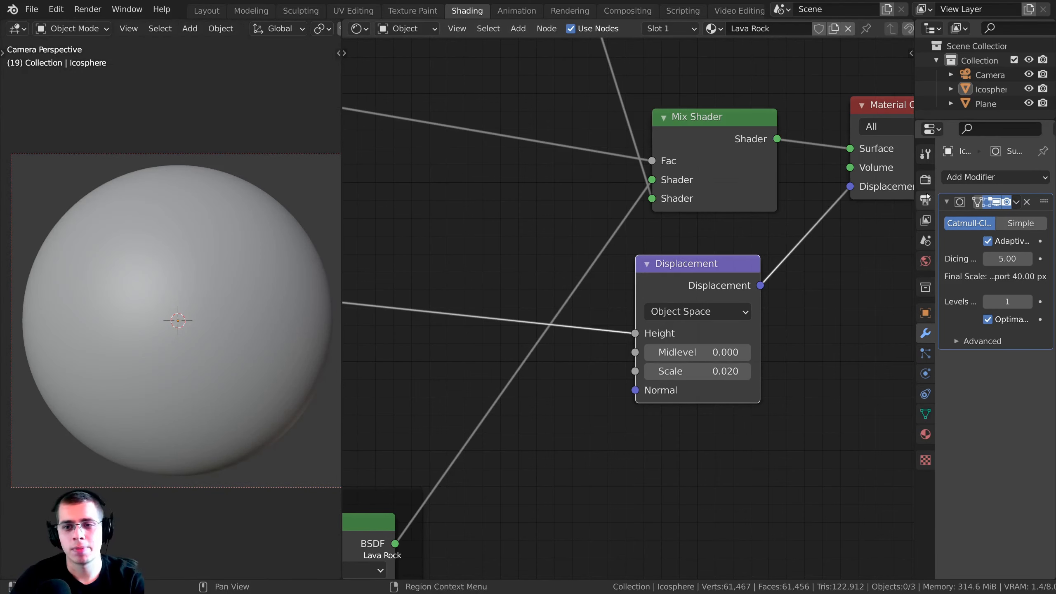
# Render the current frame as a still image and inspect the rendered lava sphere.
pyautogui.click(926, 201)
pyautogui.click(88, 12)
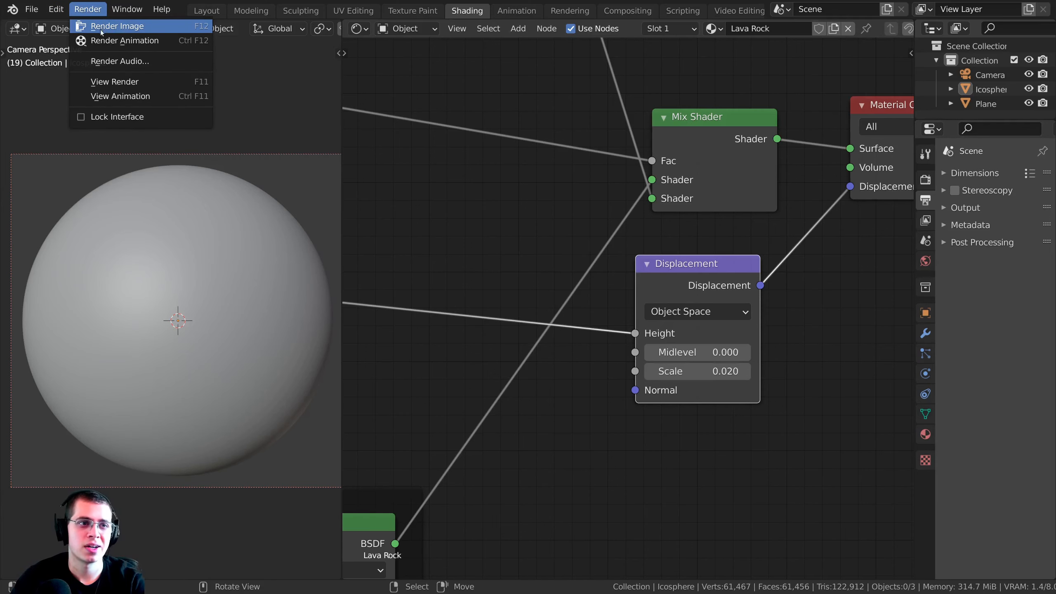
pyautogui.click(159, 26)
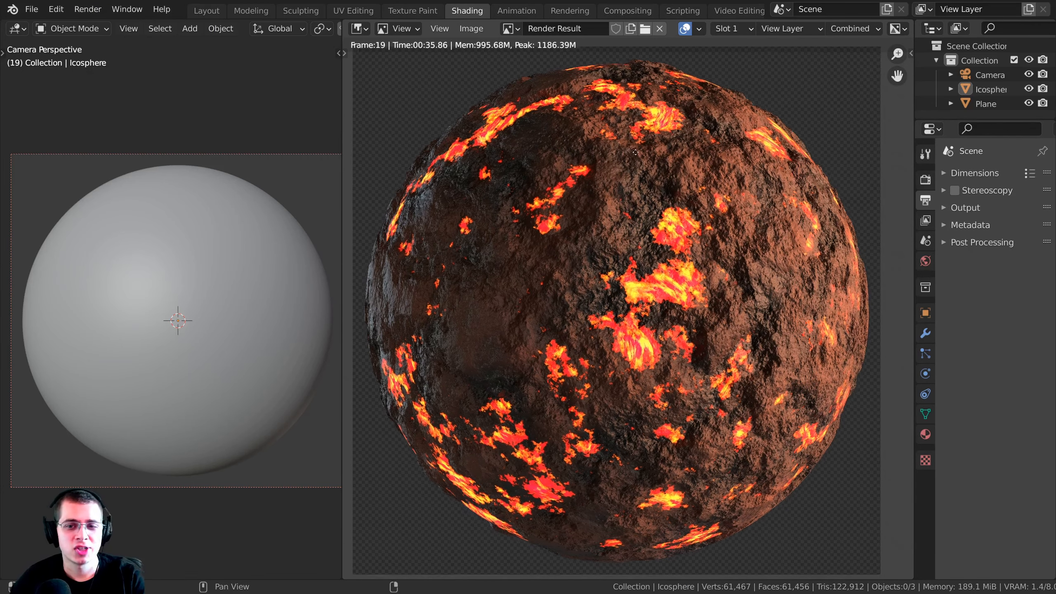
pyautogui.moveTo(635, 153); pyautogui.dragTo(633, 152, button='middle')
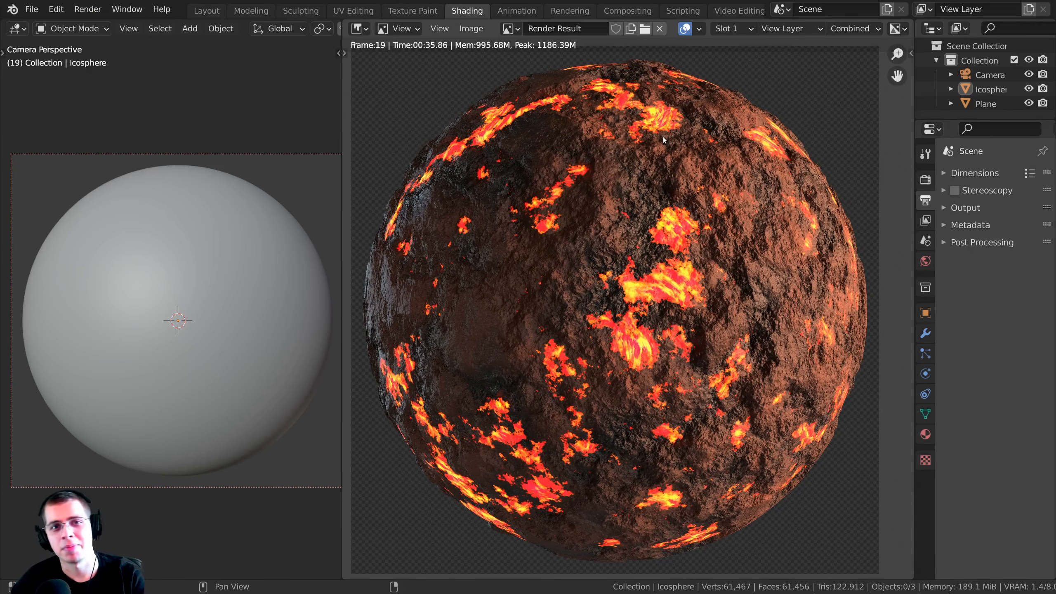
# Open the Compositing workspace and enable the use of nodes for the scene.
pyautogui.click(621, 11)
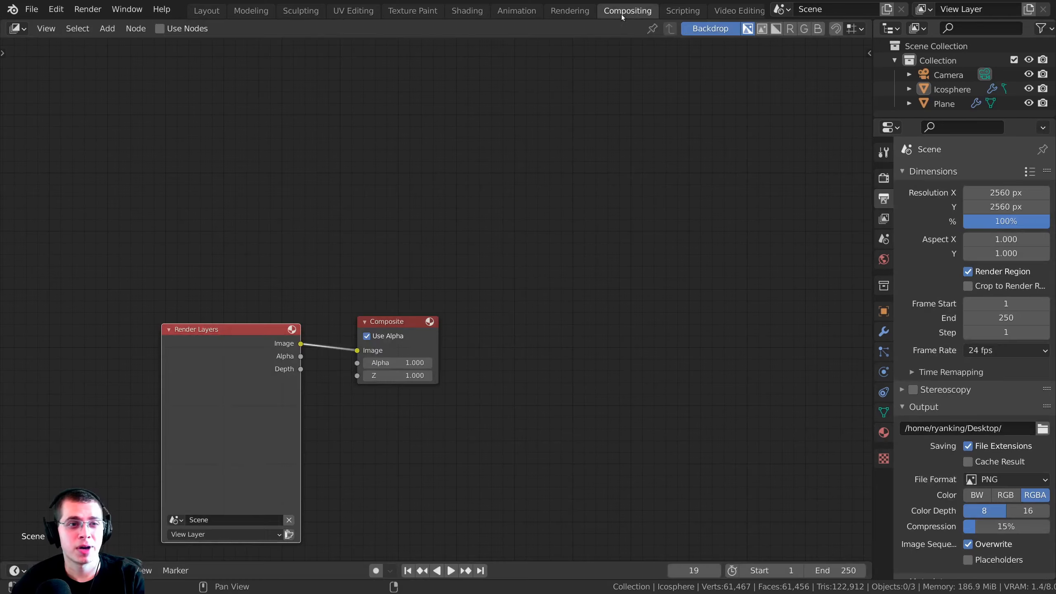
pyautogui.click(174, 33)
pyautogui.moveTo(148, 181); pyautogui.dragTo(252, 91, button='middle')
pyautogui.scroll(2, 252, 92)
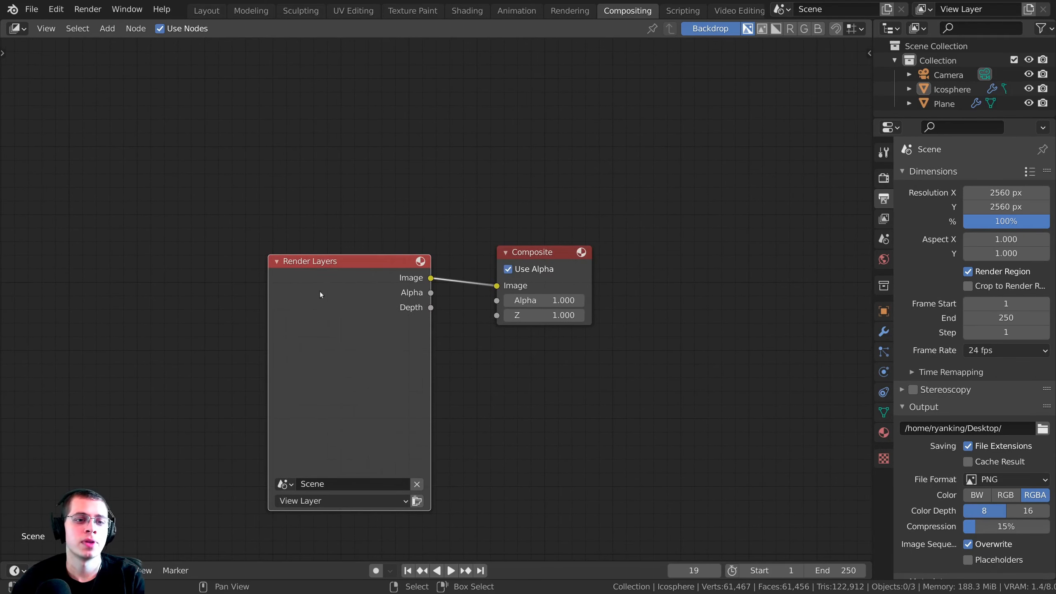
pyautogui.moveTo(347, 290); pyautogui.dragTo(411, 257, button='middle')
pyautogui.moveTo(411, 257); pyautogui.dragTo(382, 246)
# Add a Denoise node and insert it on the link between Render Layers and Composite.
pyautogui.hotkey('shift', 'a')
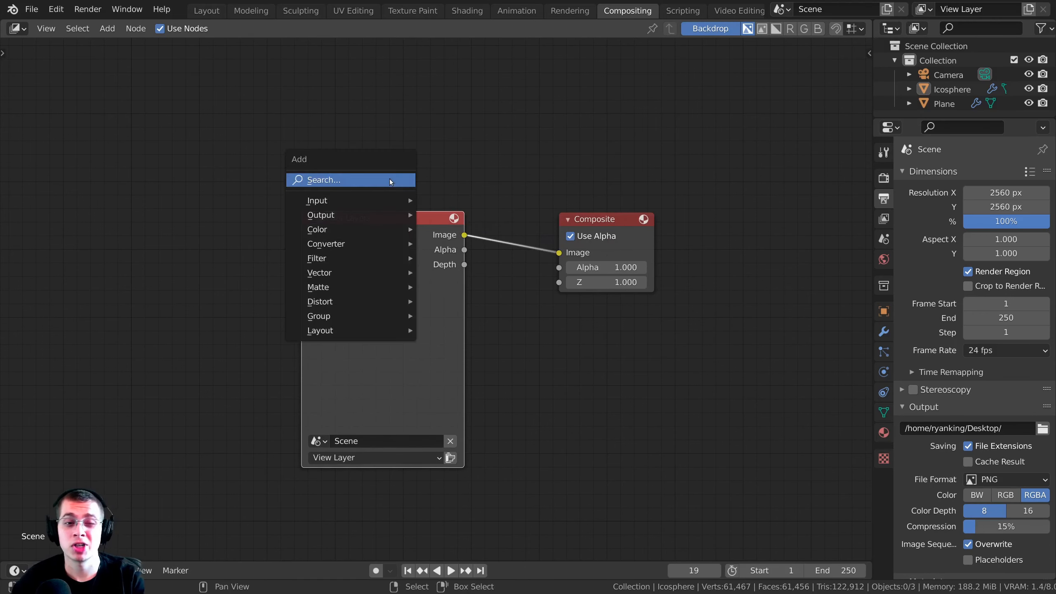
pyautogui.click(390, 180)
pyautogui.write('de')
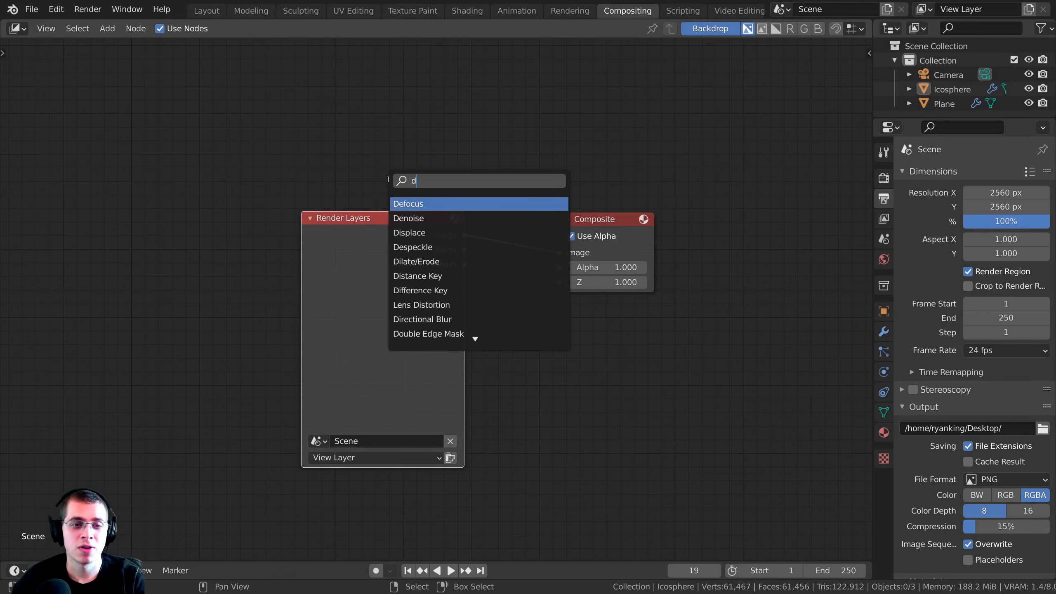
pyautogui.click(419, 220)
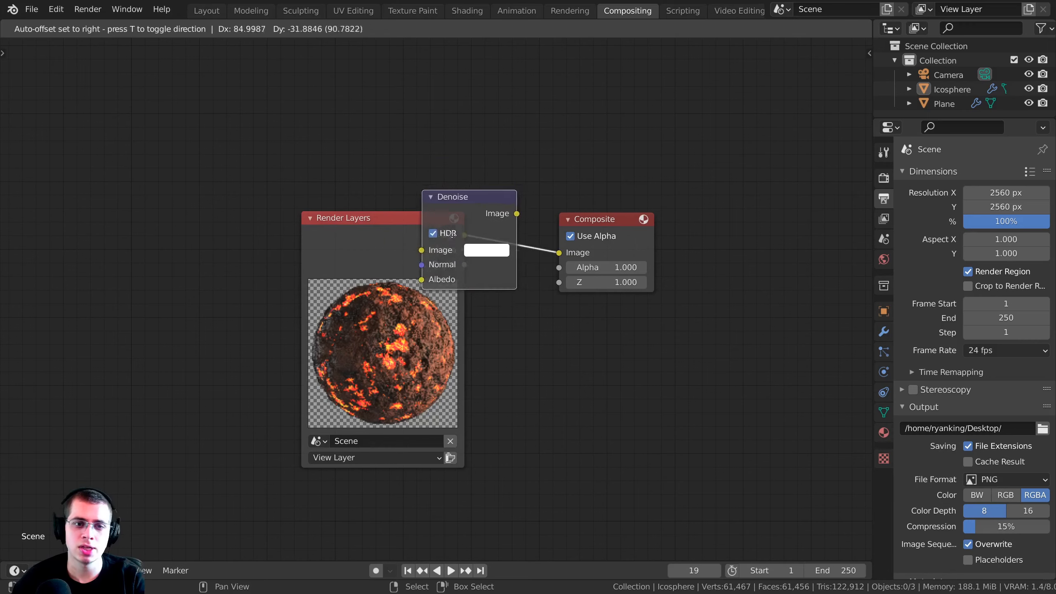
pyautogui.click(474, 241)
pyautogui.moveTo(543, 231); pyautogui.dragTo(516, 230)
pyautogui.scroll(1, 550, 238)
pyautogui.moveTo(550, 238); pyautogui.dragTo(492, 260, button='middle')
pyautogui.moveTo(441, 271)
pyautogui.mouseDown()
pyautogui.moveTo(474, 217)
pyautogui.moveTo(441, 270)
pyautogui.mouseUp()
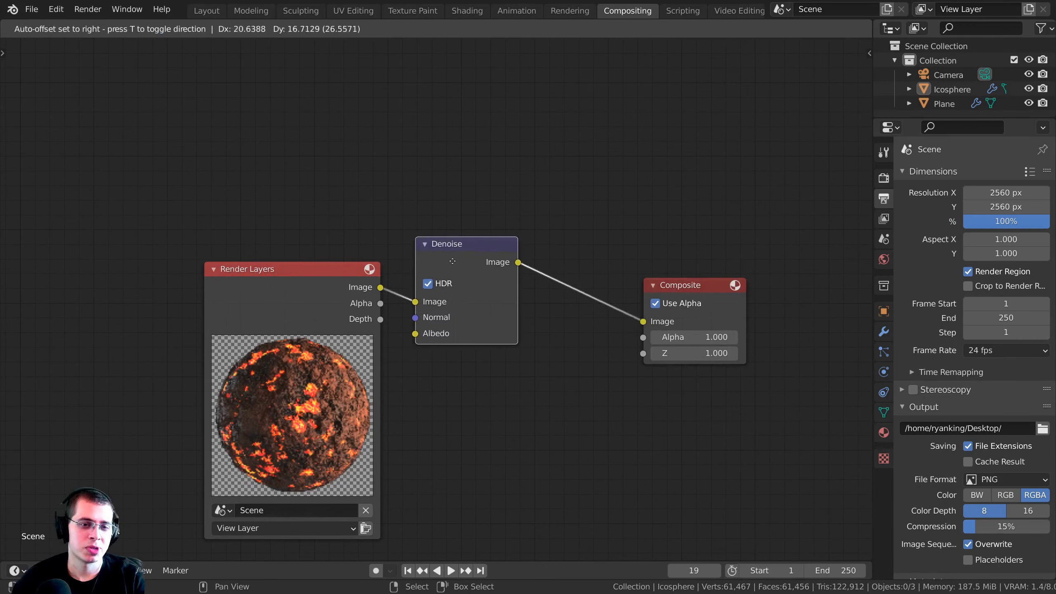
pyautogui.moveTo(441, 270); pyautogui.dragTo(432, 277, button='middle')
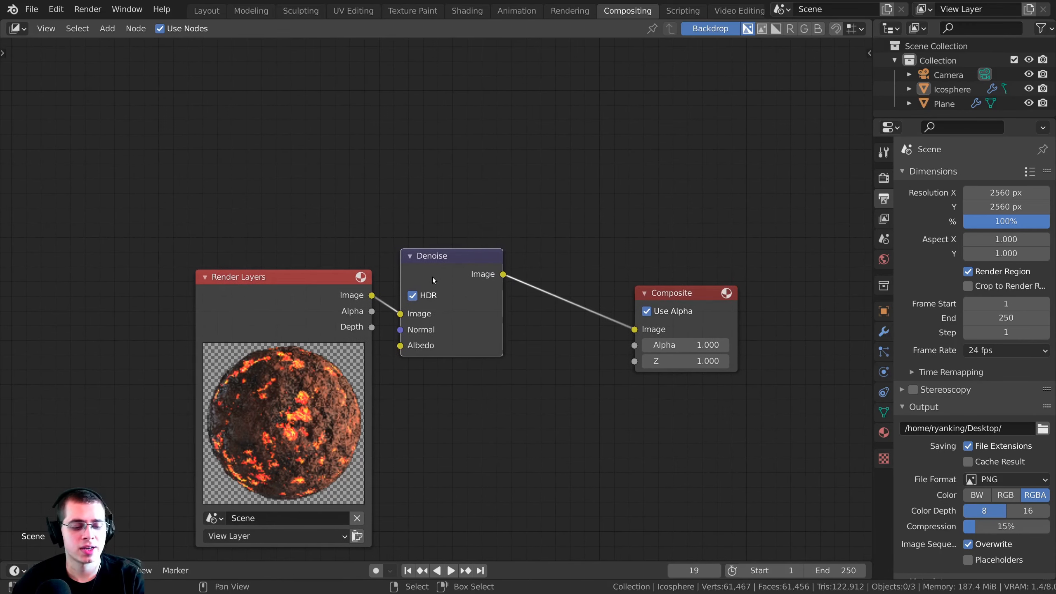
# Preview the Denoise output as the backdrop through a Viewer node and place that node above Composite.
pyautogui.keyDown('ctrl'); pyautogui.keyDown('shift'); pyautogui.click(434, 277); pyautogui.keyUp('shift'); pyautogui.keyUp('ctrl')
pyautogui.scroll(-2, 547, 259)
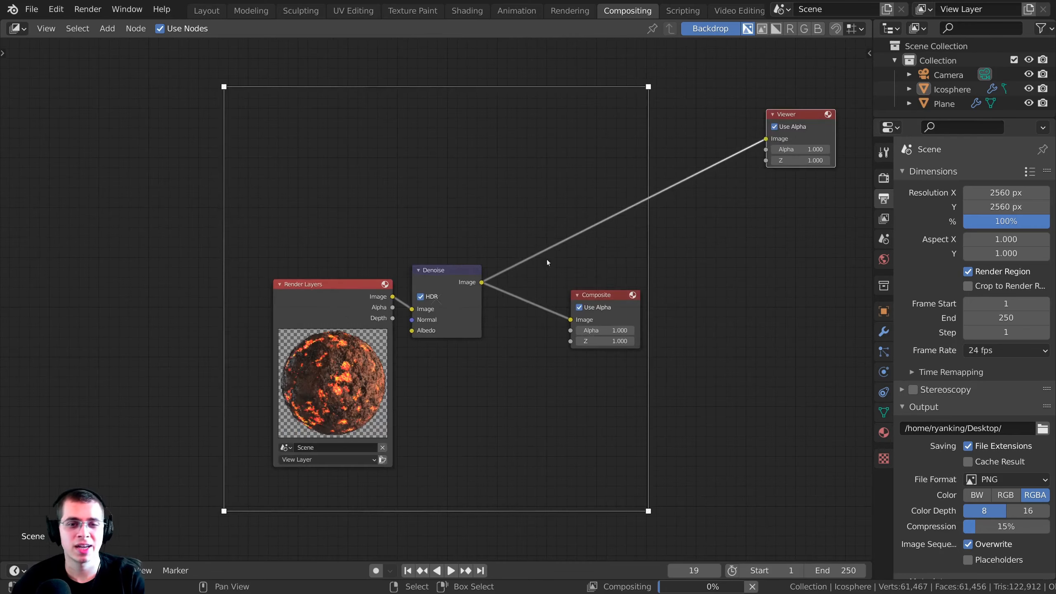
pyautogui.moveTo(785, 127); pyautogui.dragTo(609, 213)
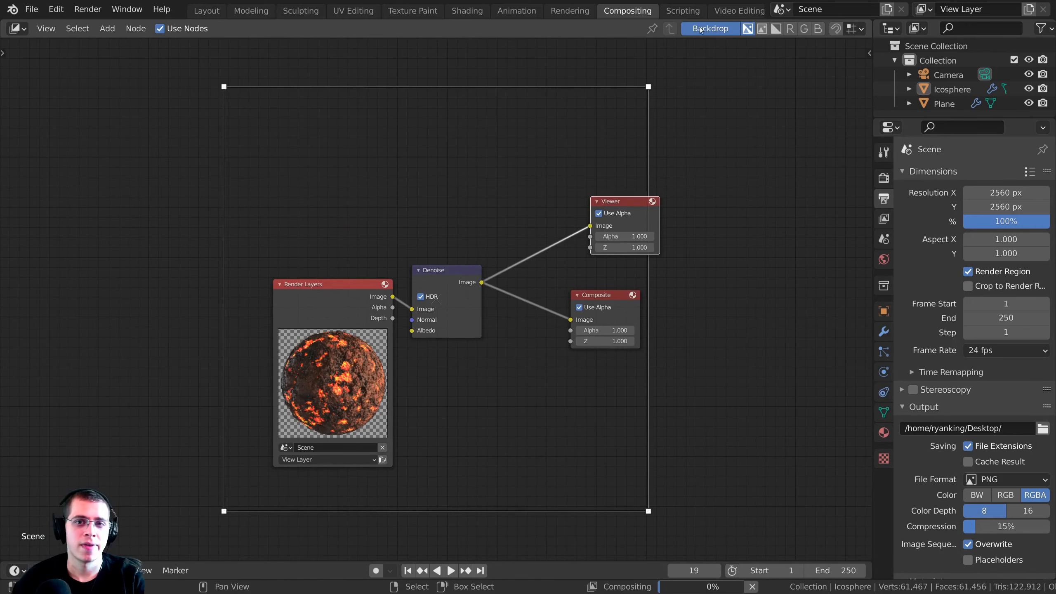
pyautogui.moveTo(419, 234); pyautogui.dragTo(453, 251, button='middle')
pyautogui.scroll(1, 453, 251)
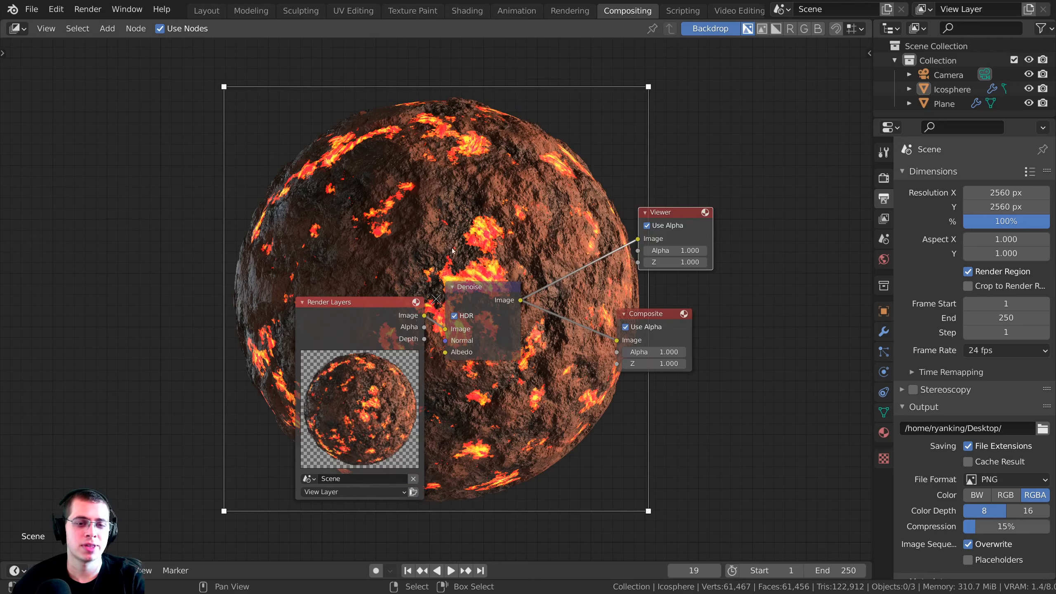
pyautogui.scroll(3, 452, 251)
pyautogui.press('v')
# Move Render Layers aside and insert an Alpha Over node between it and the Denoise node.
pyautogui.moveTo(337, 352); pyautogui.dragTo(258, 345)
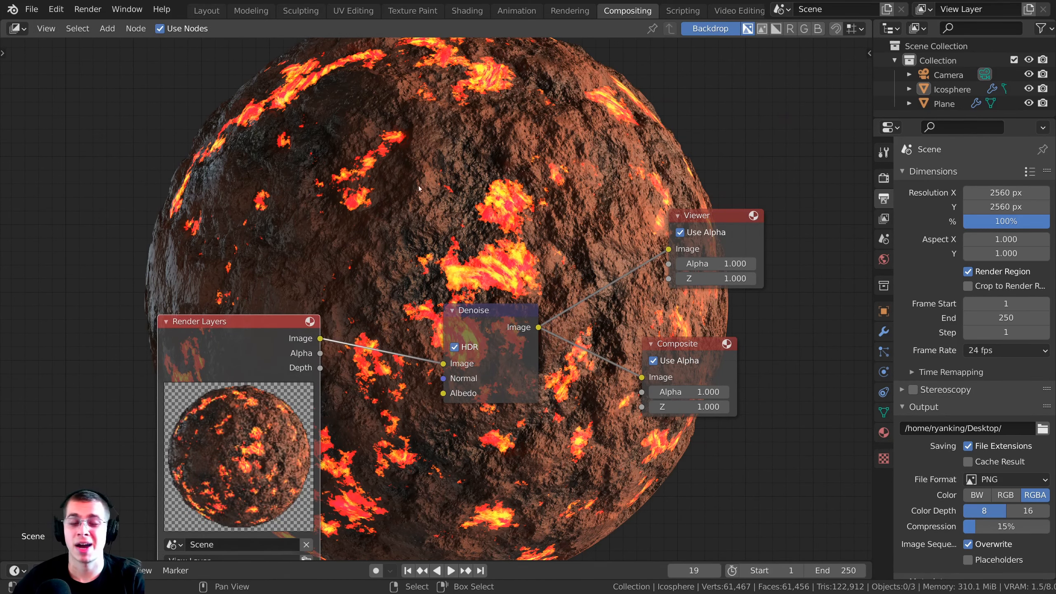
pyautogui.hotkey('shift', 'a')
pyautogui.click(405, 191)
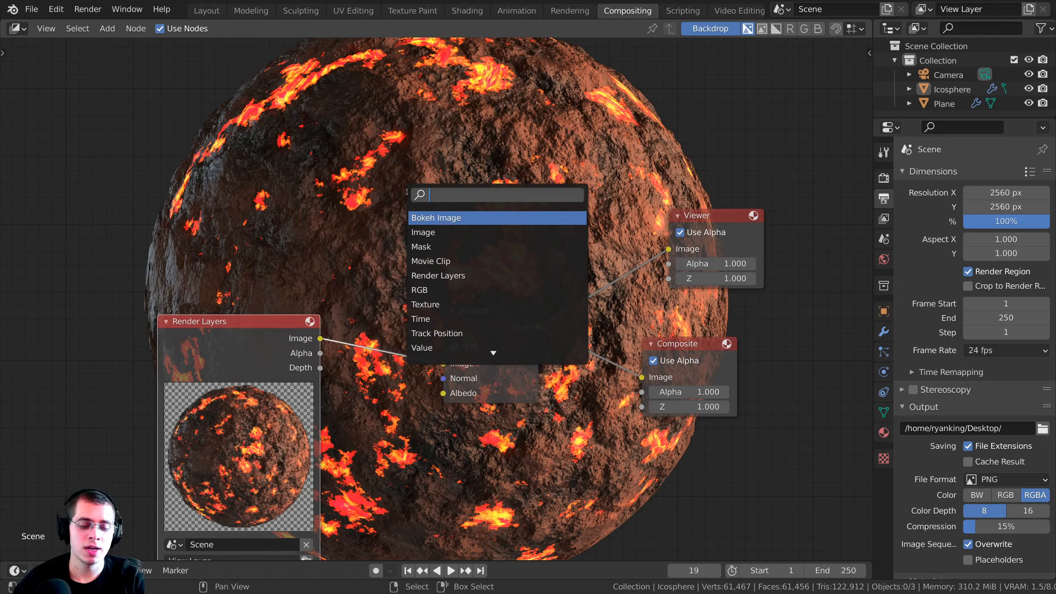
pyautogui.write('al')
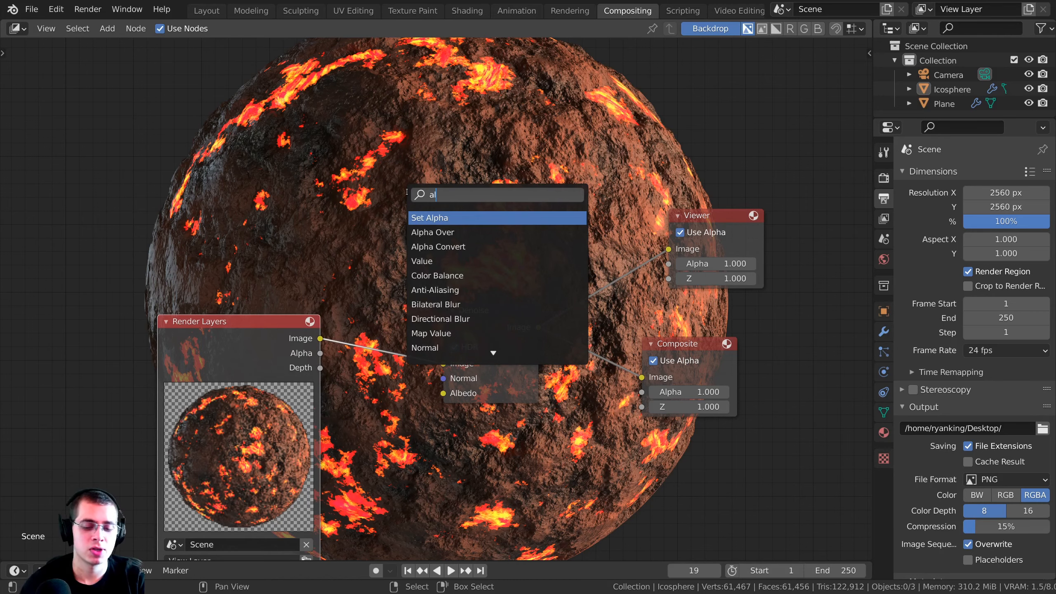
pyautogui.click(426, 232)
pyautogui.click(368, 333)
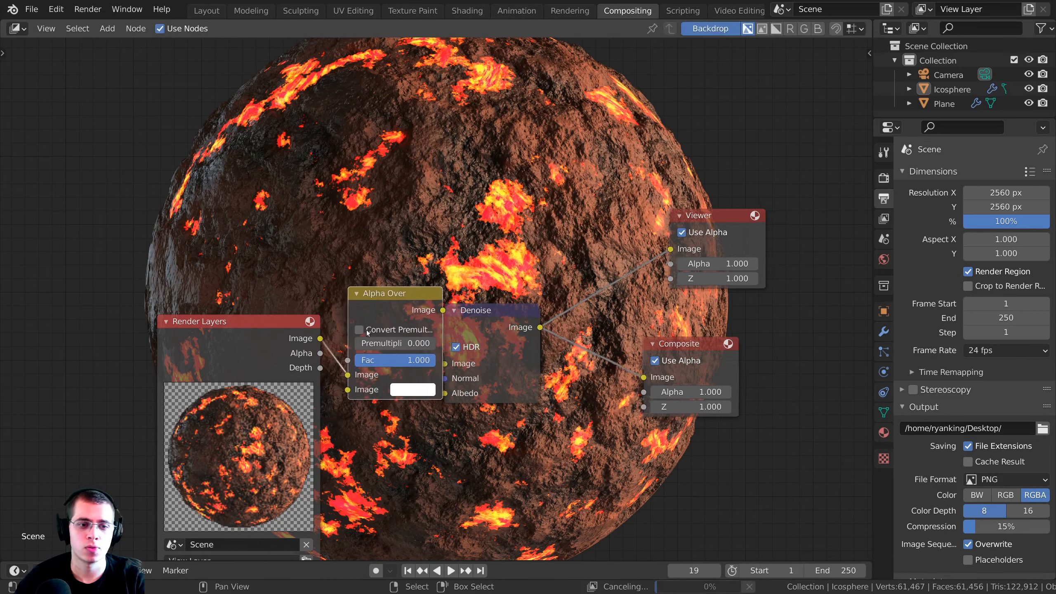
pyautogui.press('g')
pyautogui.click(402, 328)
pyautogui.moveTo(401, 327); pyautogui.dragTo(440, 303, button='middle')
pyautogui.scroll(4, 438, 301)
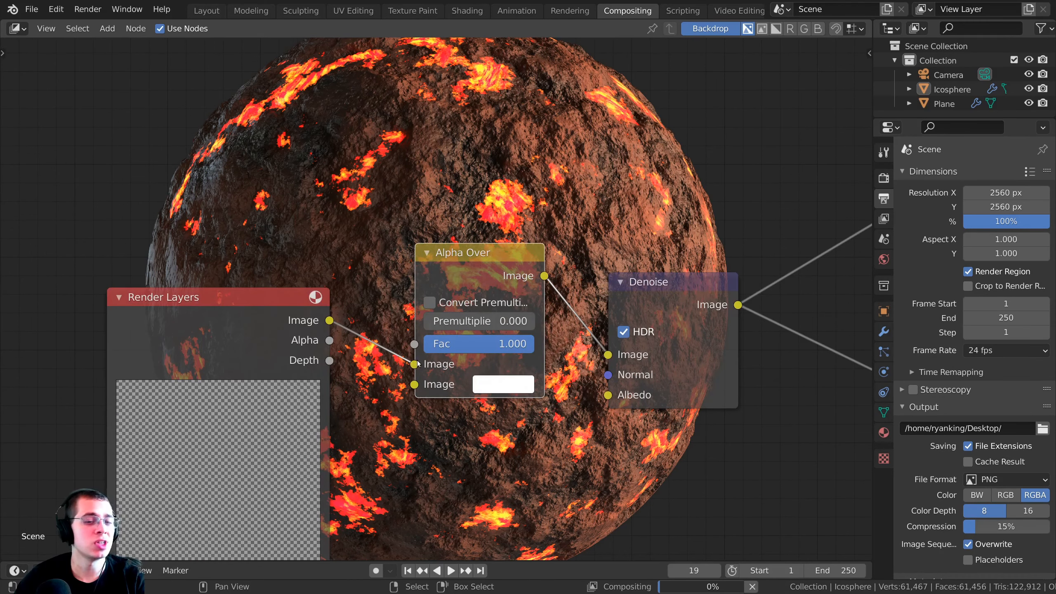
# Reconnect the render to Alpha Over's second Image input and set the first Image color to black.
pyautogui.moveTo(415, 363); pyautogui.dragTo(414, 384)
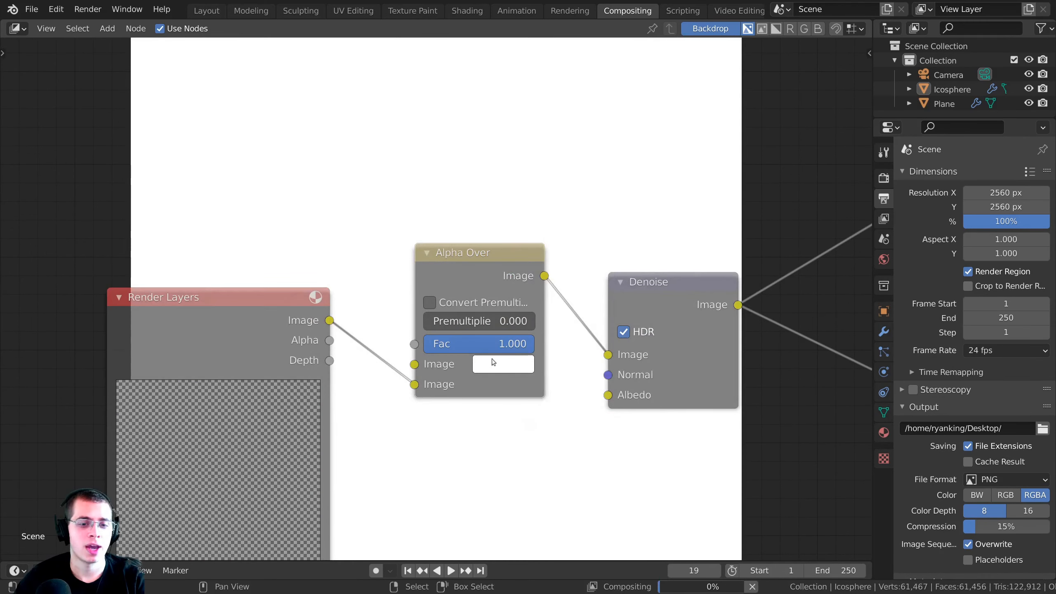
pyautogui.click(493, 362)
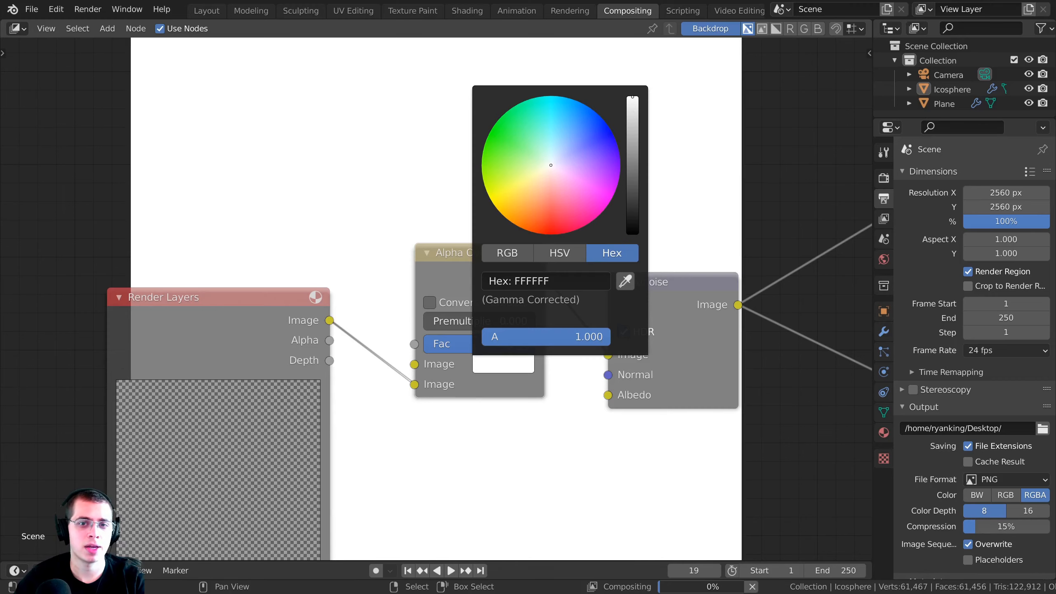
pyautogui.moveTo(634, 112); pyautogui.dragTo(633, 234)
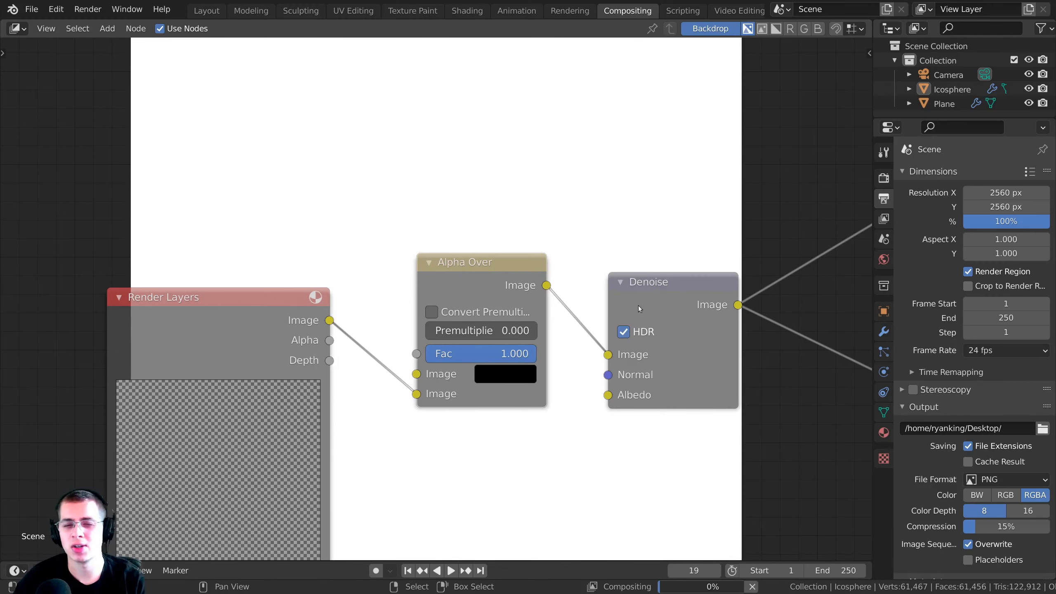
pyautogui.click(637, 288)
pyautogui.scroll(-2, 568, 271)
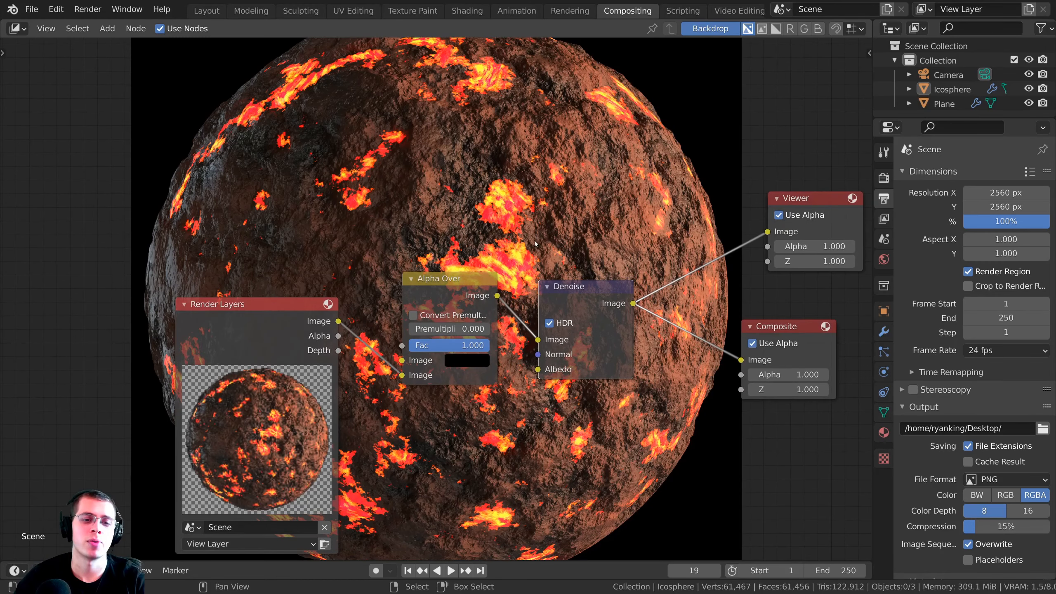
pyautogui.moveTo(535, 243); pyautogui.dragTo(496, 257, button='middle')
pyautogui.press('v')
pyautogui.press('v')
pyautogui.moveTo(426, 203); pyautogui.dragTo(436, 241, button='middle')
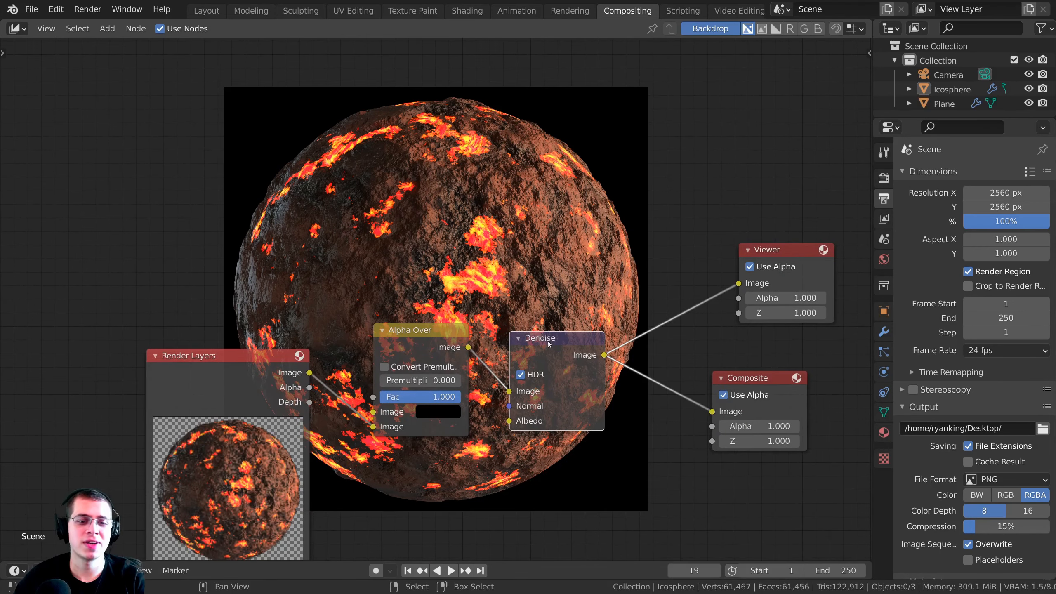
# Insert a Glare node after Denoise and connect its Image output to both the Viewer and Composite nodes.
pyautogui.moveTo(548, 341); pyautogui.dragTo(542, 341)
pyautogui.moveTo(523, 271); pyautogui.dragTo(457, 270, button='middle')
pyautogui.scroll(2, 457, 270)
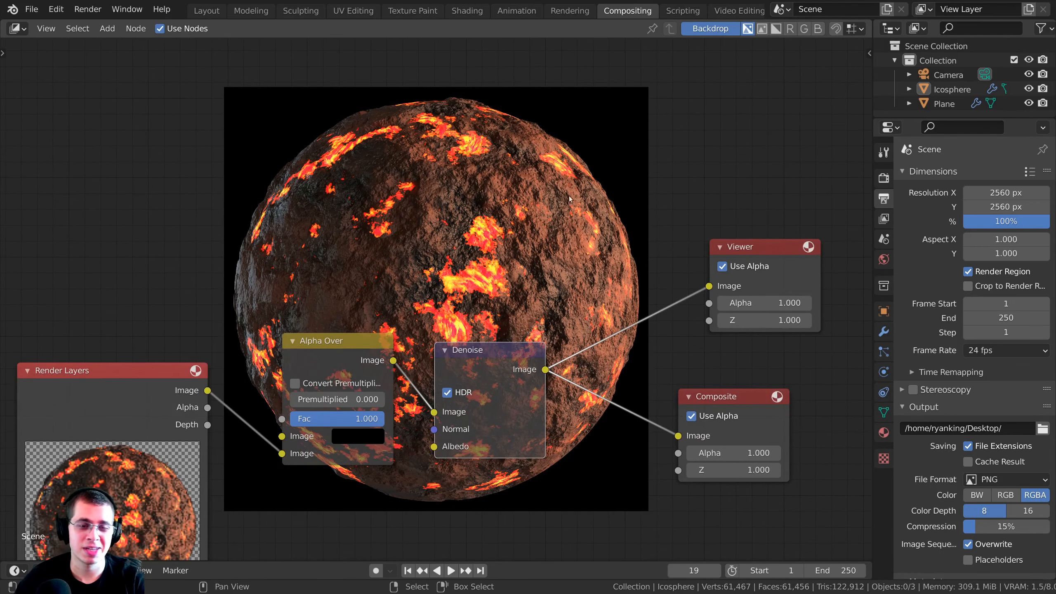
pyautogui.hotkey('shift', 'a')
pyautogui.click(482, 185)
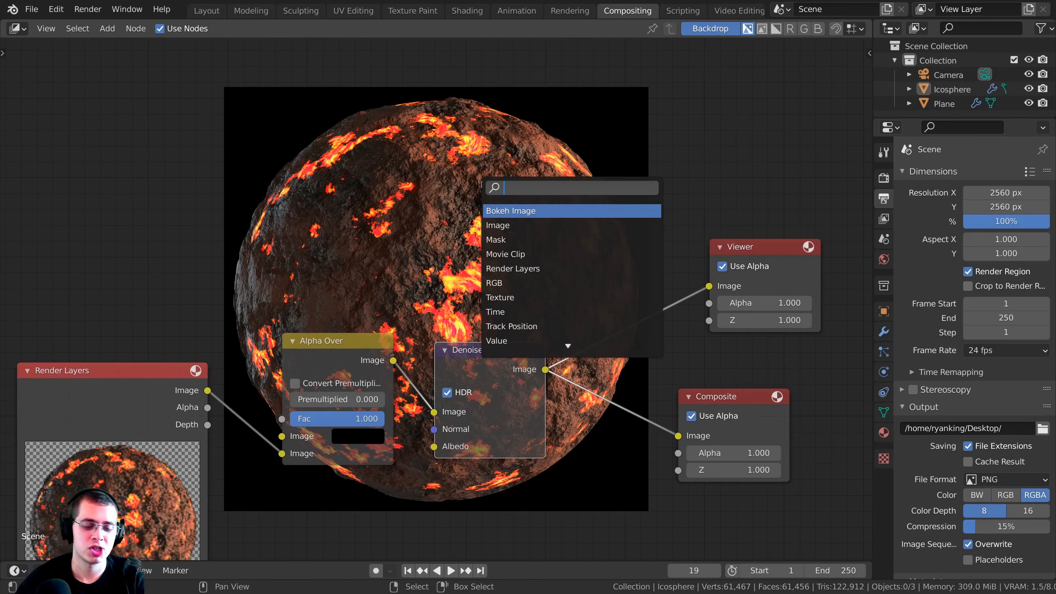
pyautogui.write('gla')
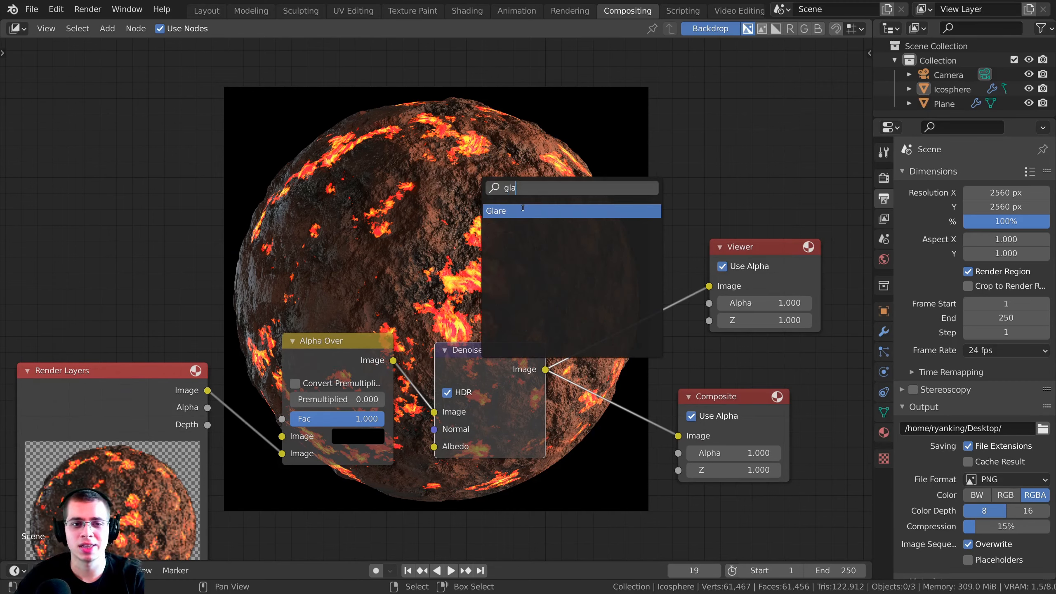
pyautogui.click(523, 211)
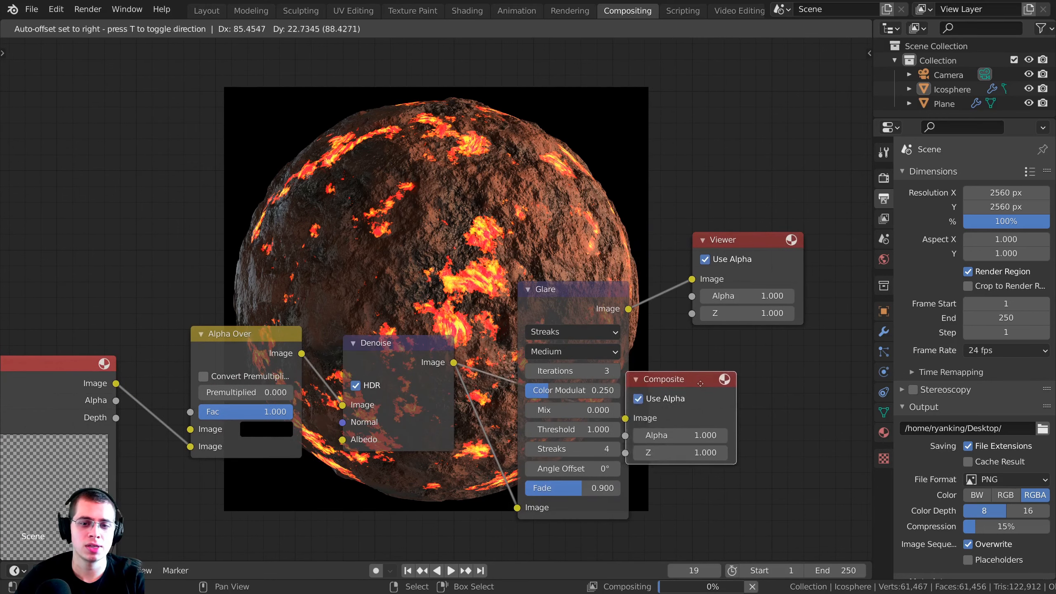
pyautogui.click(700, 383)
pyautogui.moveTo(629, 309); pyautogui.dragTo(692, 412)
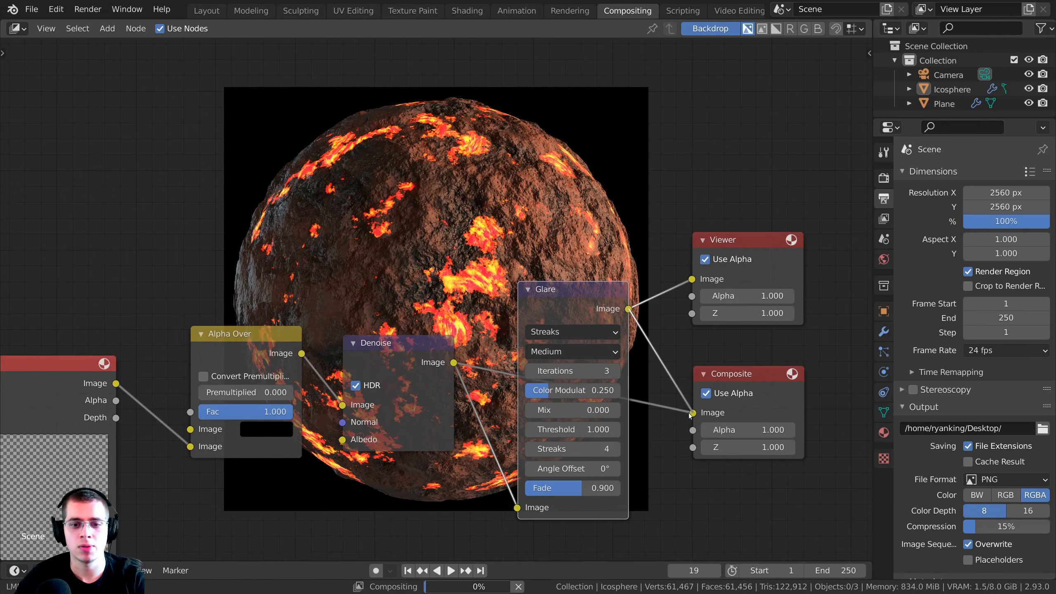
pyautogui.moveTo(575, 289); pyautogui.dragTo(559, 288)
# Set the Glare node's type to Fog Glow and its quality to High.
pyautogui.scroll(1, 559, 288)
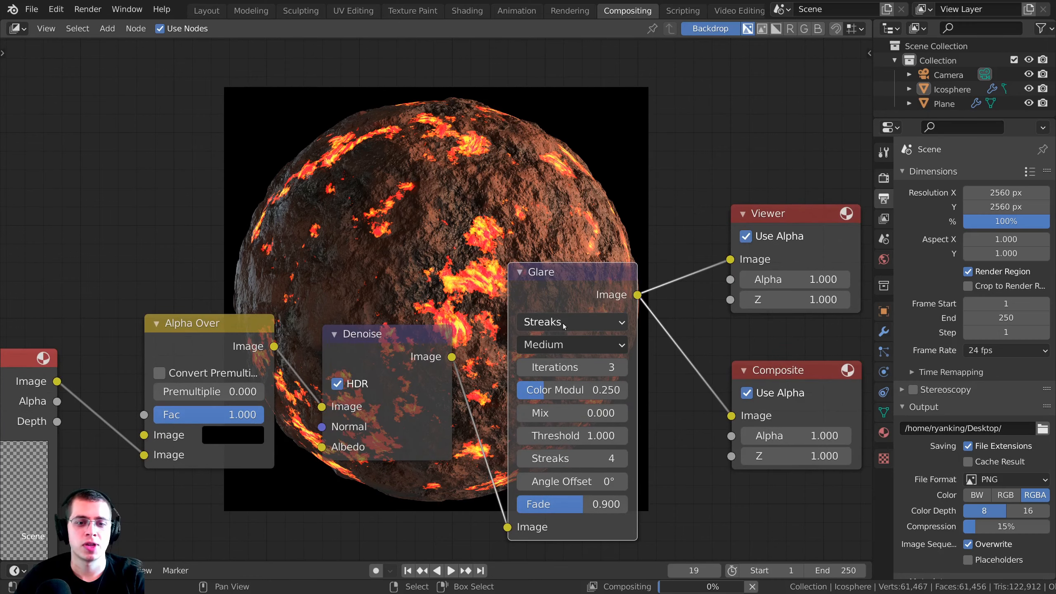
pyautogui.click(549, 323)
pyautogui.click(547, 384)
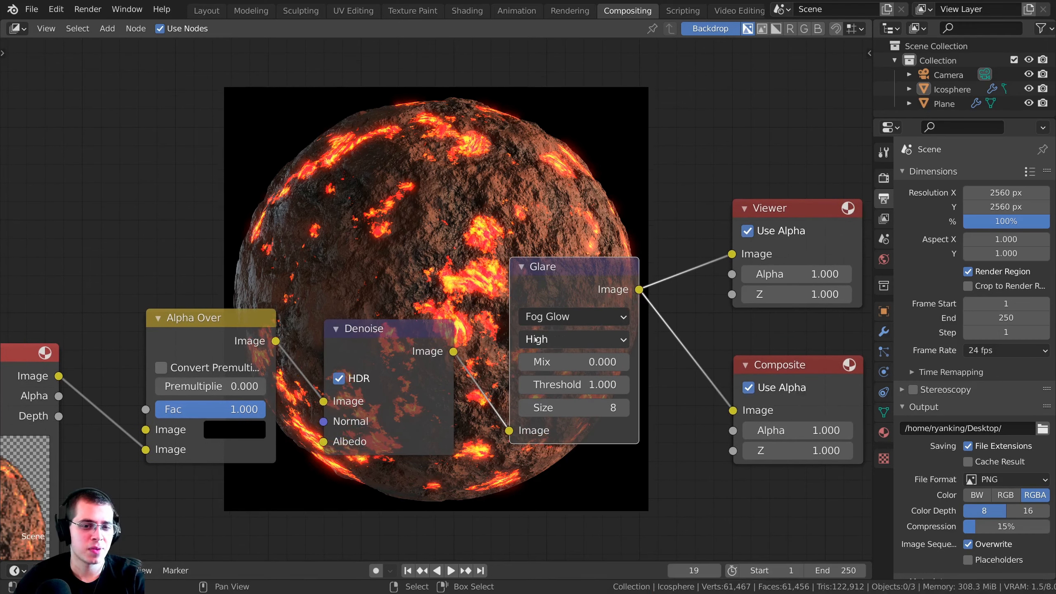
pyautogui.click(582, 346)
pyautogui.click(547, 340)
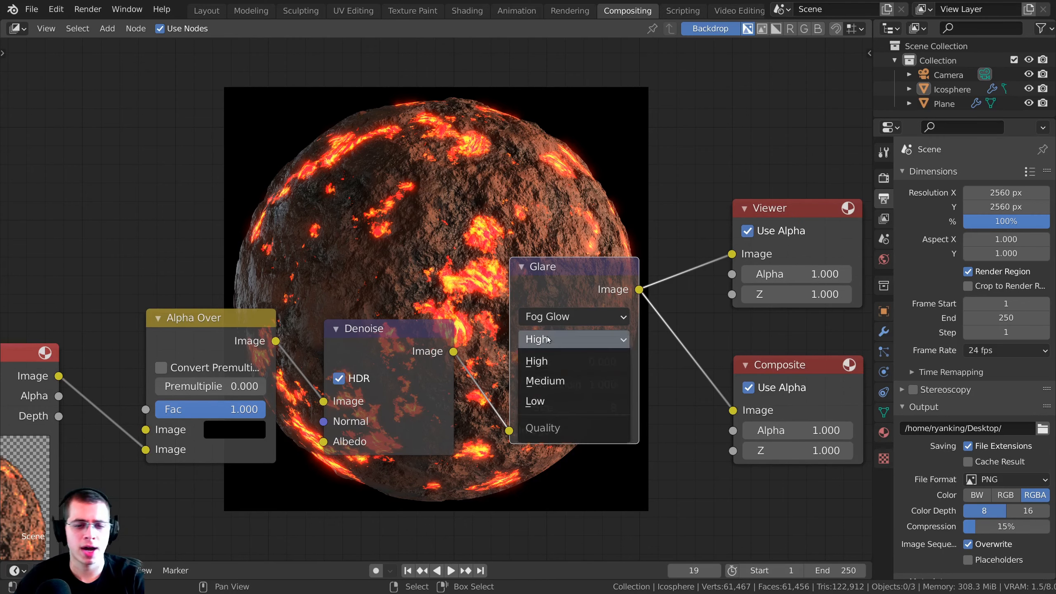
pyautogui.click(561, 361)
pyautogui.scroll(1, 311, 160)
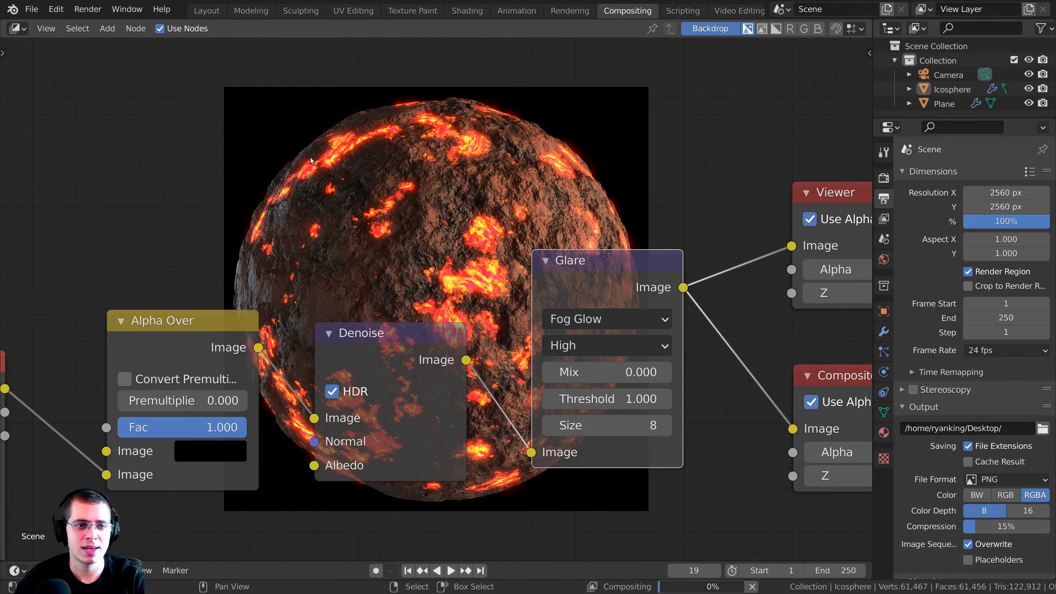
# Set the Glare node's quality to Low.
pyautogui.click(585, 349)
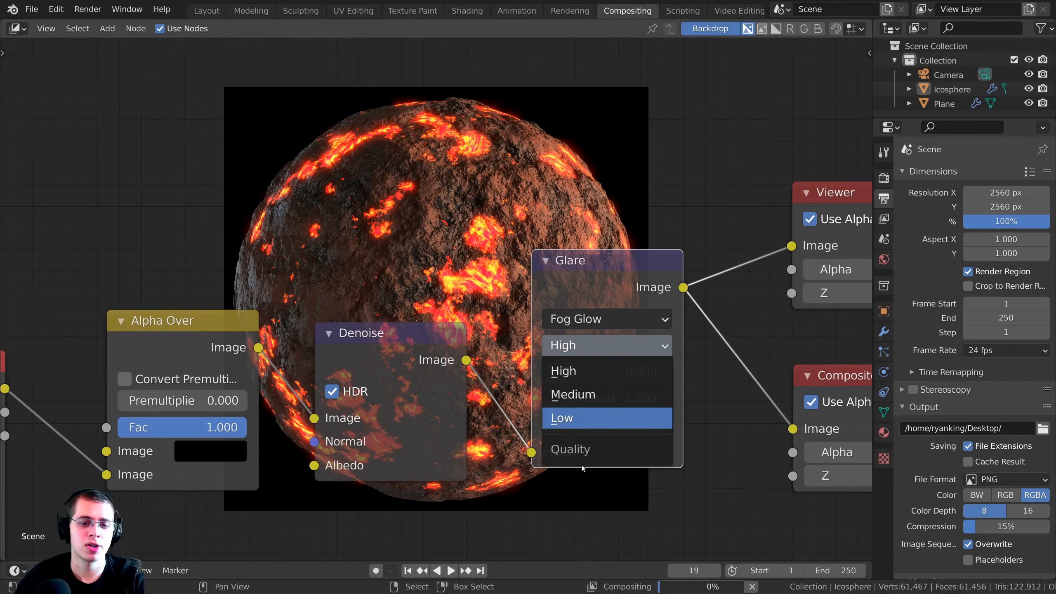
pyautogui.click(594, 419)
pyautogui.moveTo(411, 346); pyautogui.dragTo(434, 432, button='middle')
pyautogui.scroll(1, 433, 432)
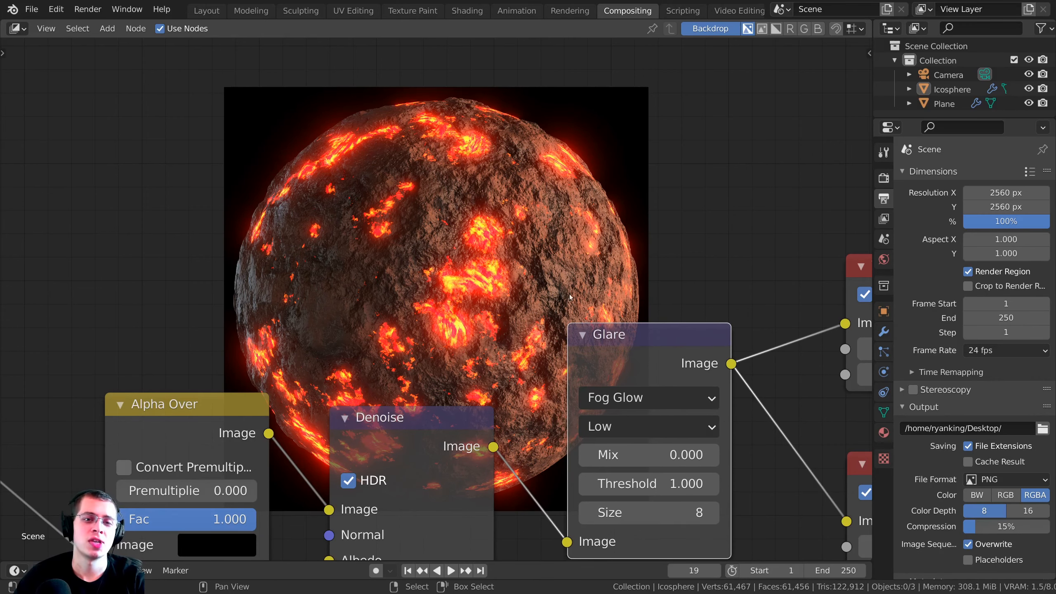
# Set the Glare node's quality to Medium.
pyautogui.moveTo(591, 433); pyautogui.dragTo(601, 352, button='middle')
pyautogui.click(602, 352)
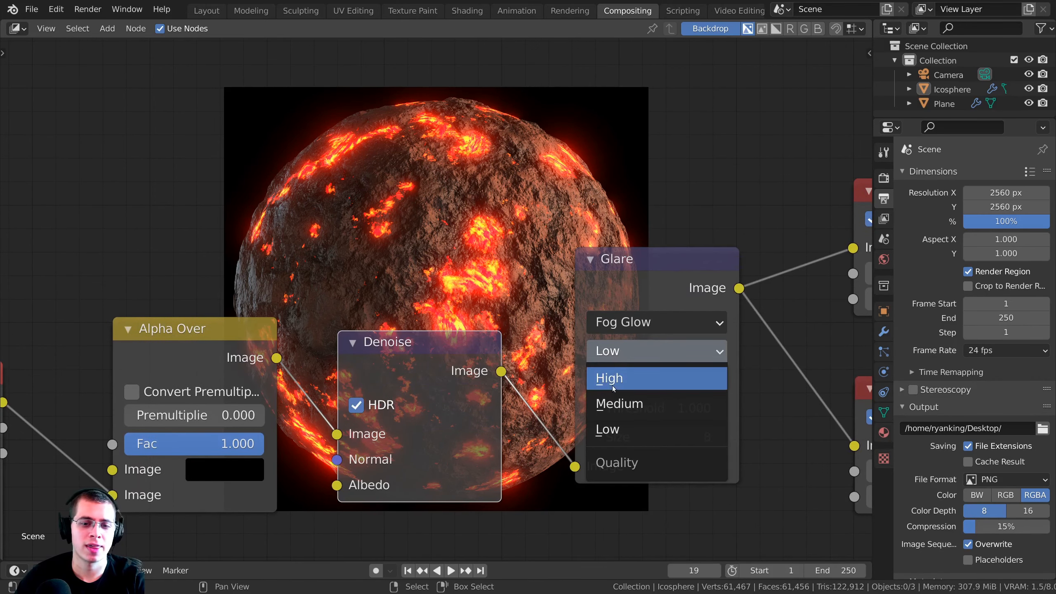
pyautogui.click(610, 403)
pyautogui.moveTo(412, 270); pyautogui.dragTo(467, 408, button='middle')
pyautogui.scroll(1, 465, 344)
pyautogui.moveTo(422, 323); pyautogui.dragTo(434, 306, button='middle')
# Open the render view with the Viewer Node image in place of Render Result and maximize the image editor to inspect the glow.
pyautogui.press('F11')
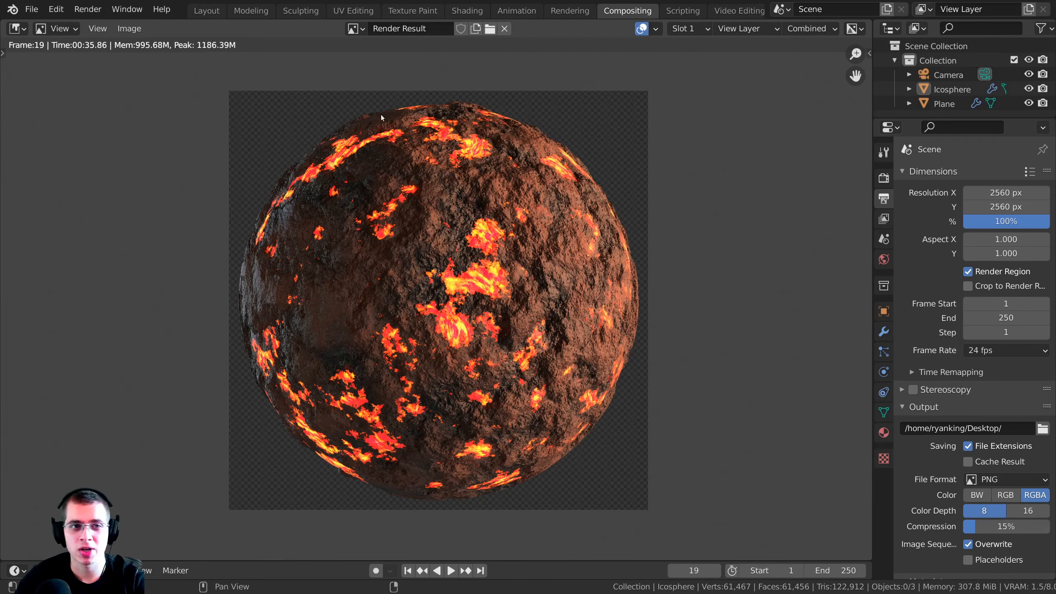
pyautogui.click(355, 29)
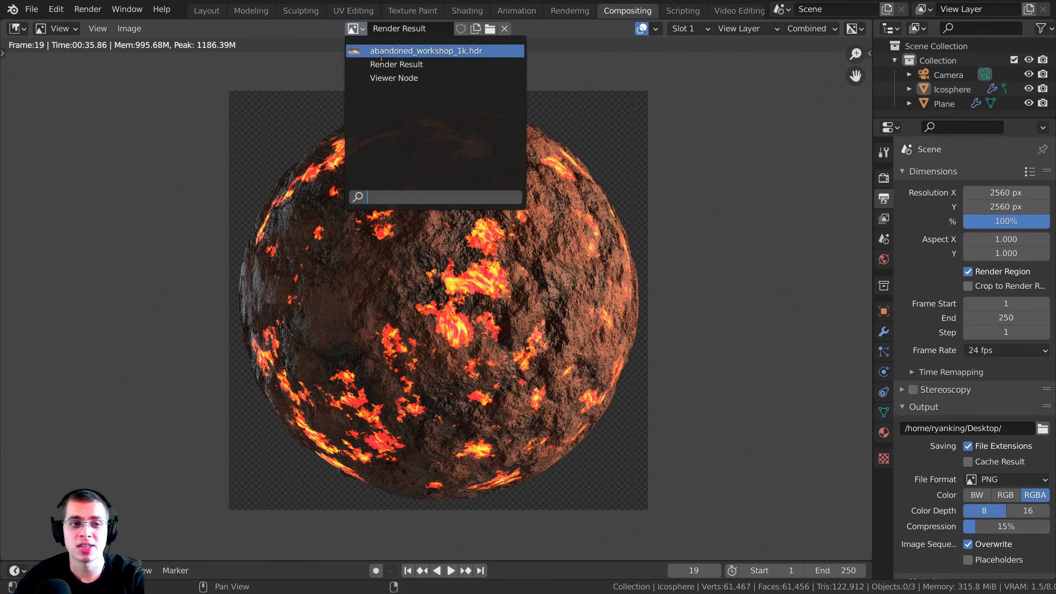
pyautogui.click(379, 78)
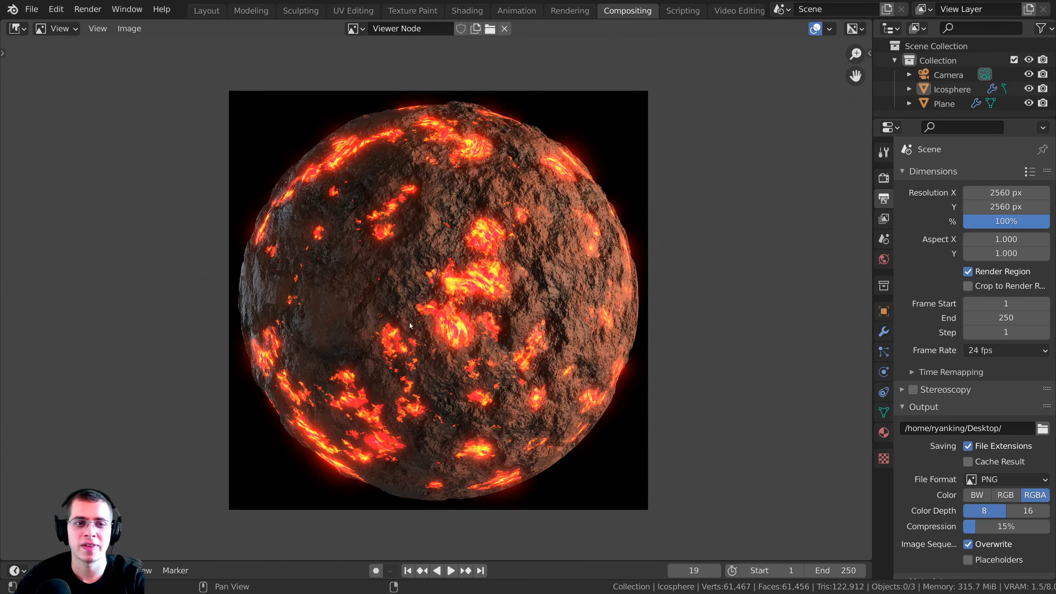
pyautogui.scroll(2, 409, 326)
pyautogui.scroll(-1, 354, 320)
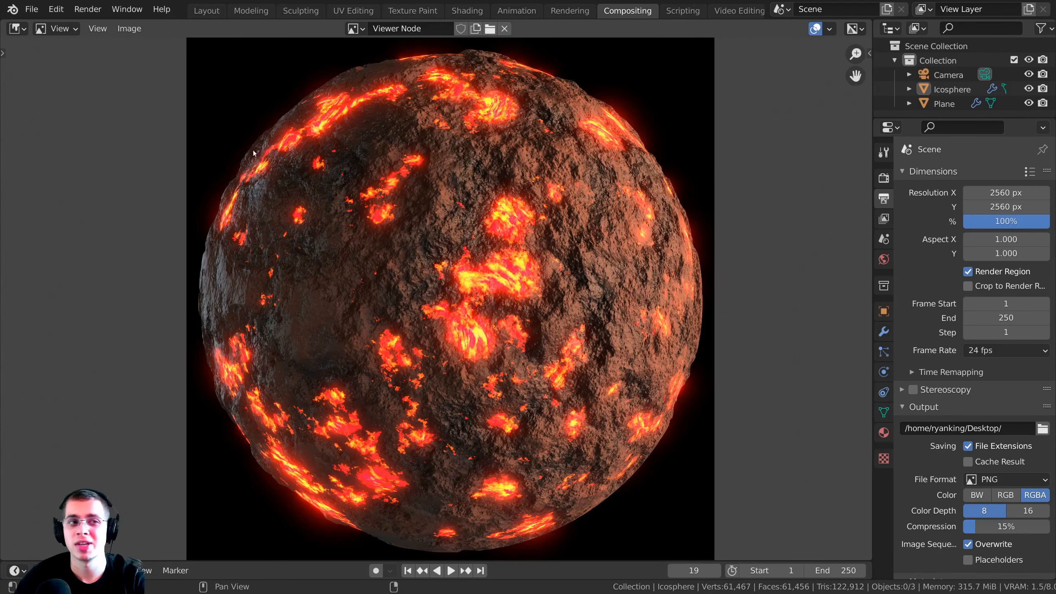
pyautogui.click(137, 31)
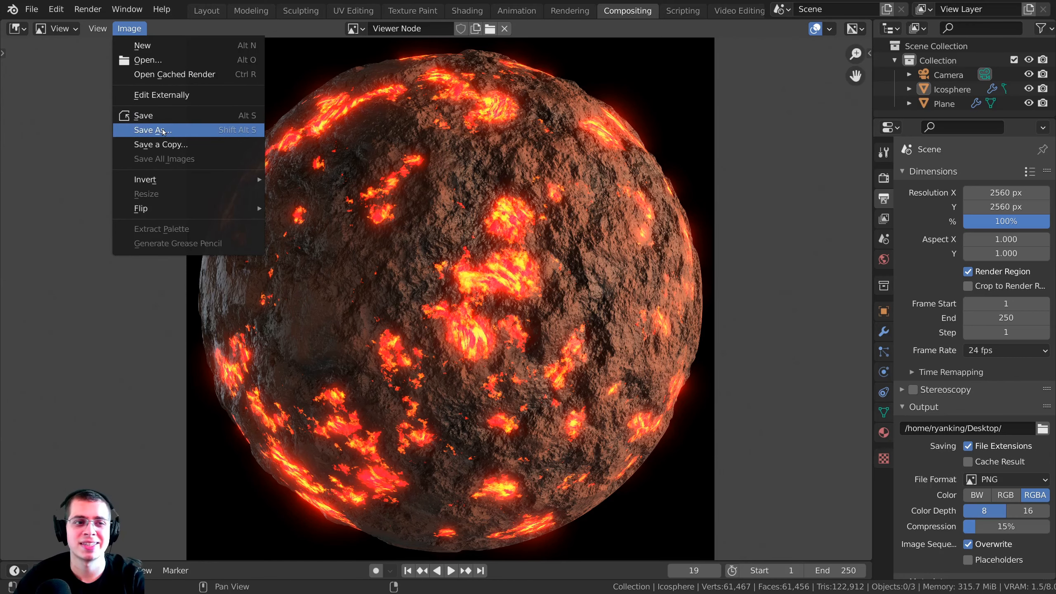
pyautogui.hotkey('ctrl', 'space')
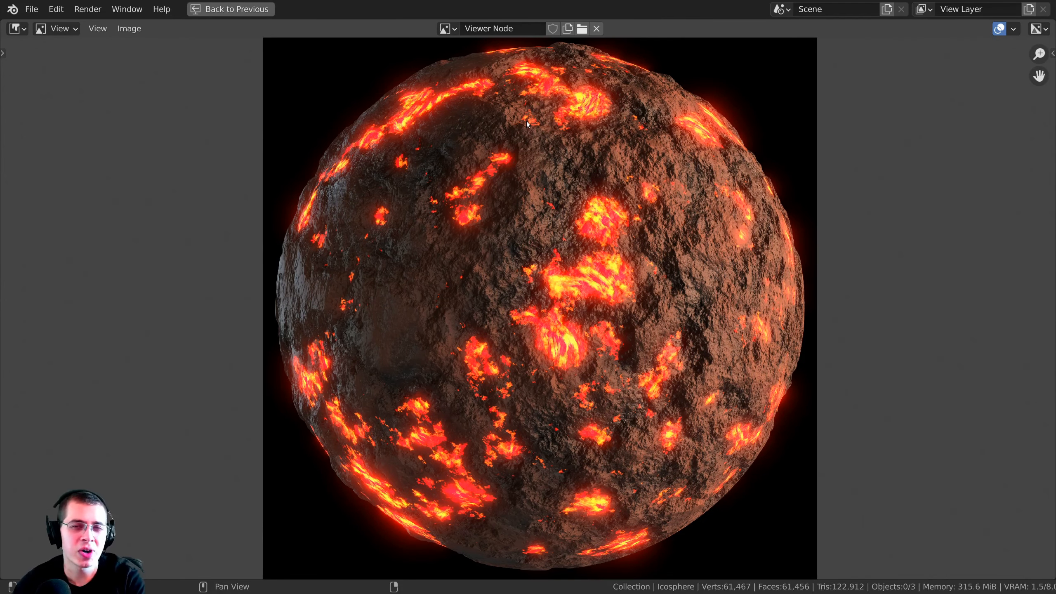